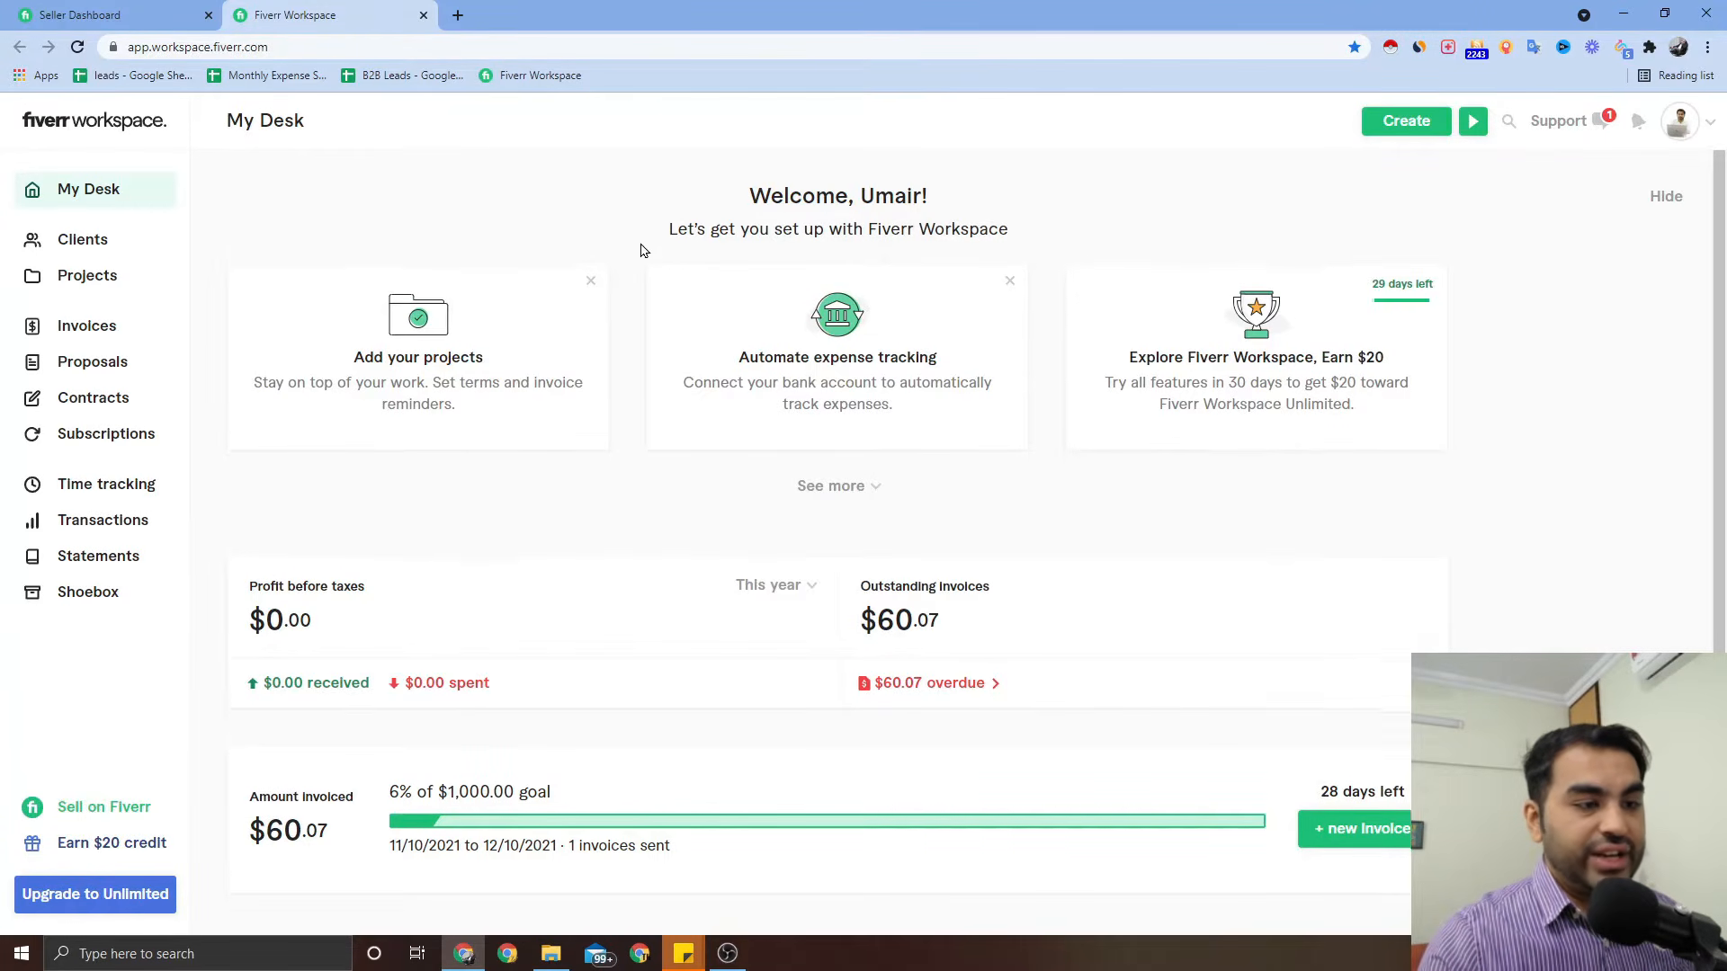
Step: Examine the My Desk overview, including profit before taxes, outstanding invoices and progress towards the invoicing goal
scroll(642, 251, down, 3)
scroll(642, 251, up, 3)
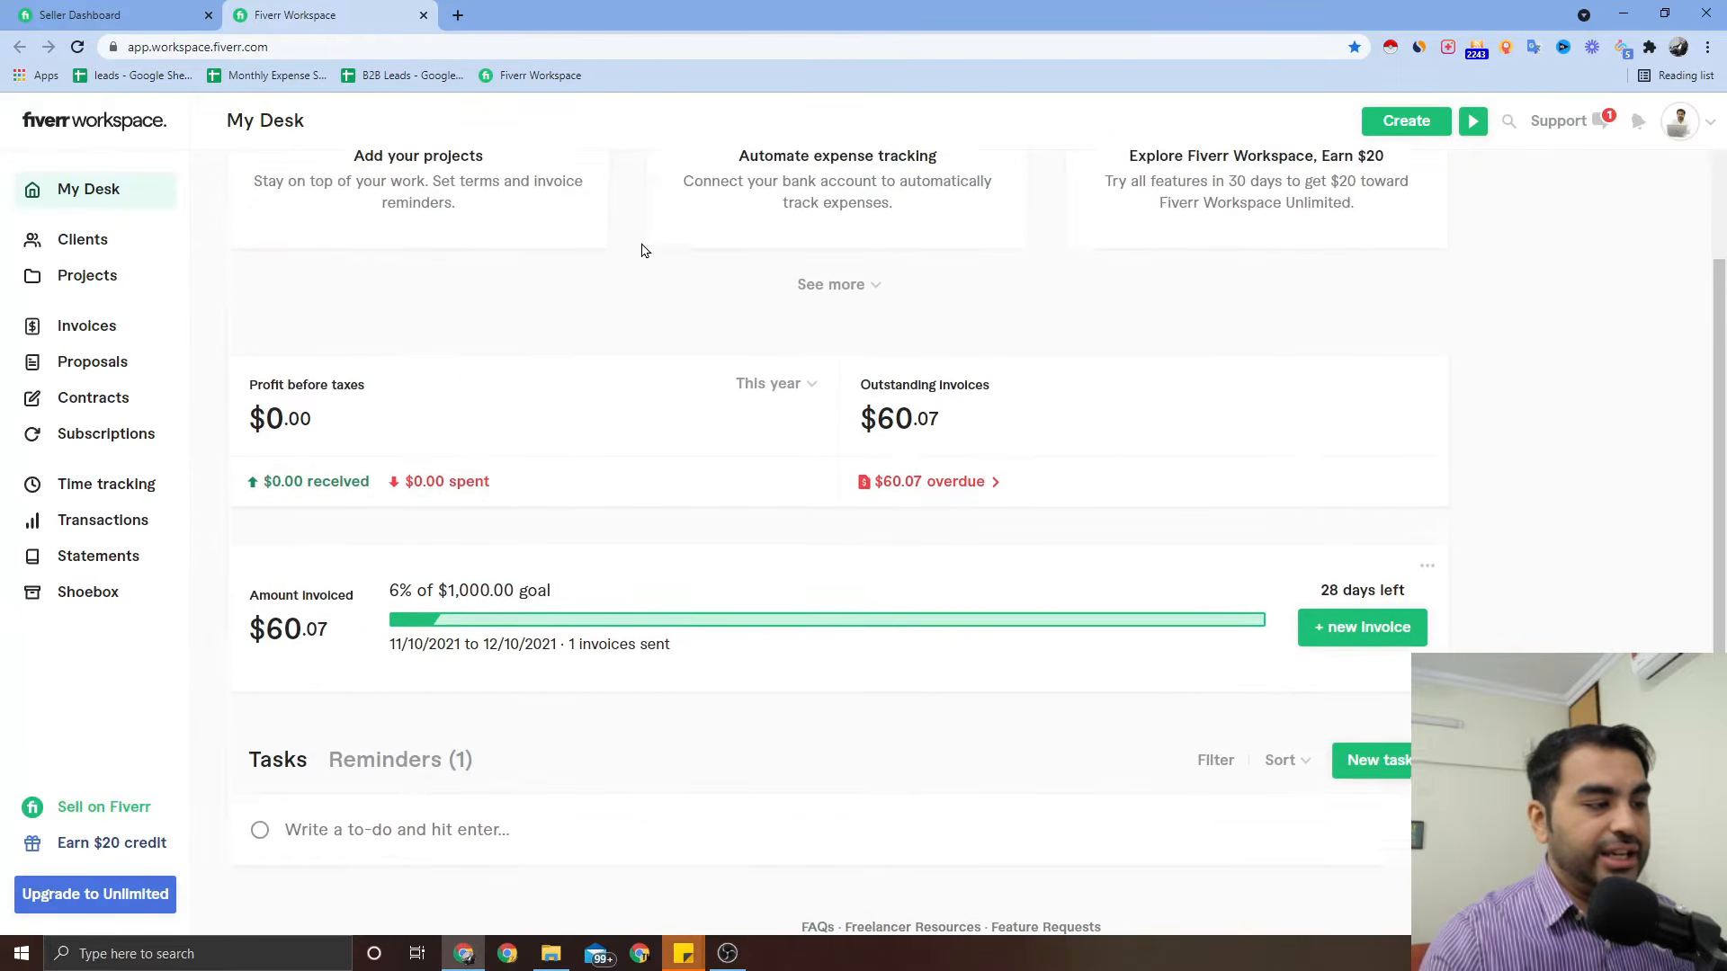
scroll(642, 251, down, 3)
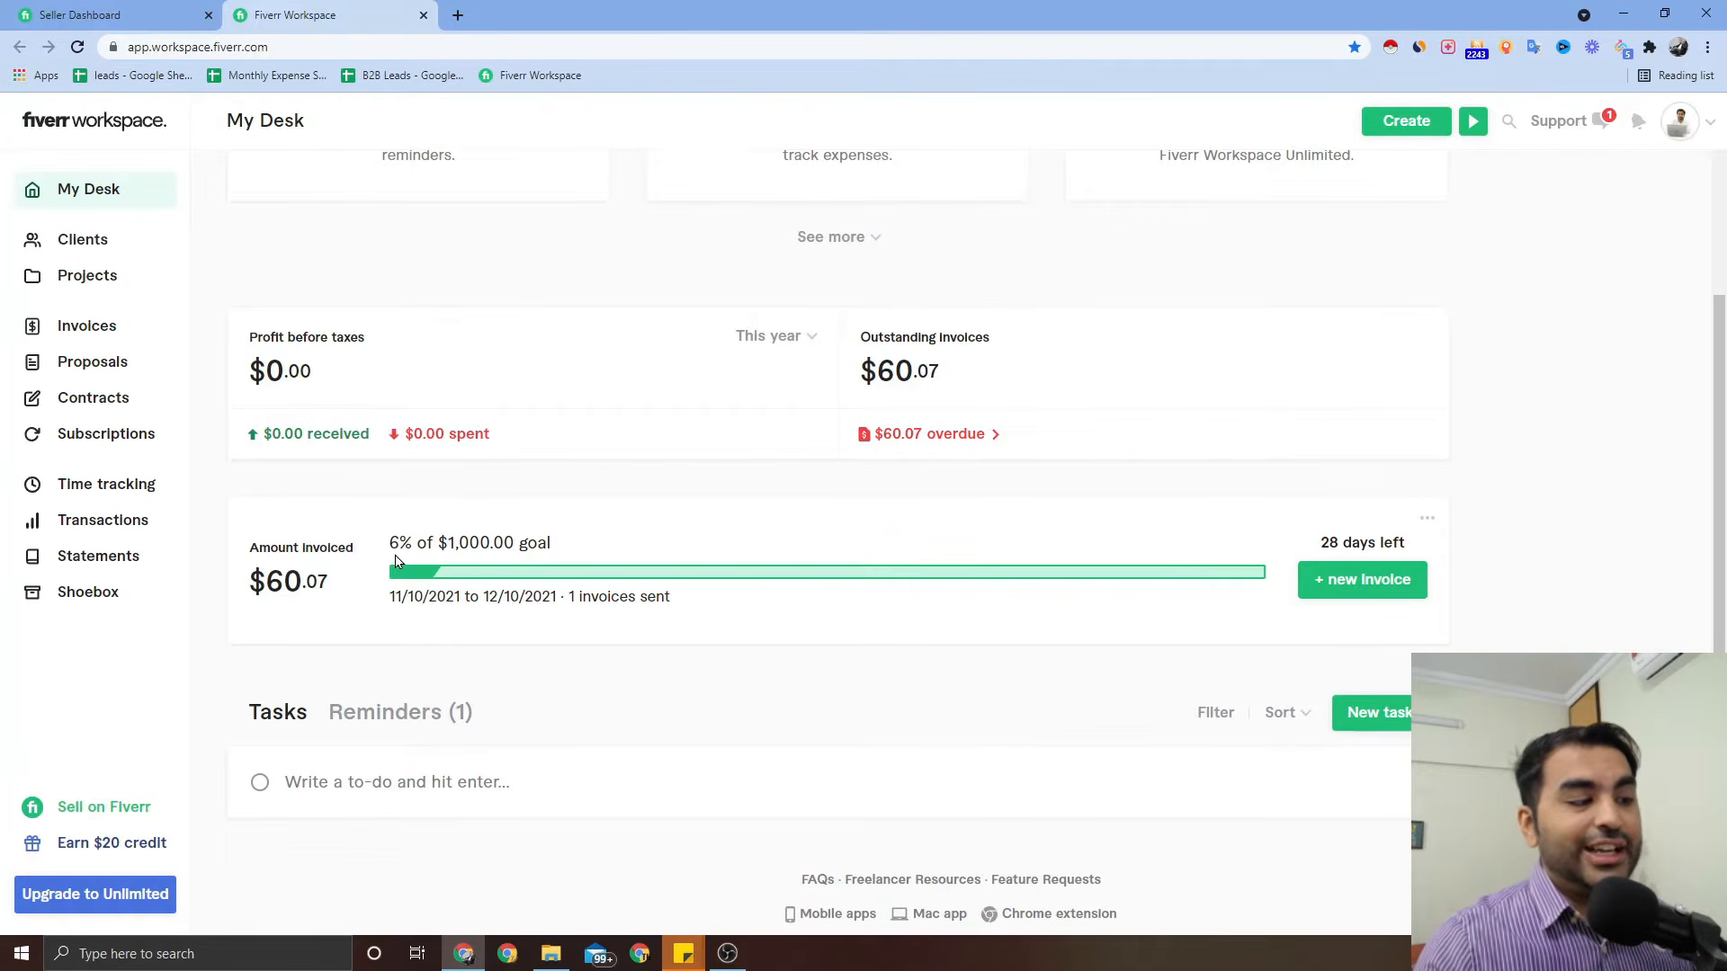
drag(391, 555, 410, 543)
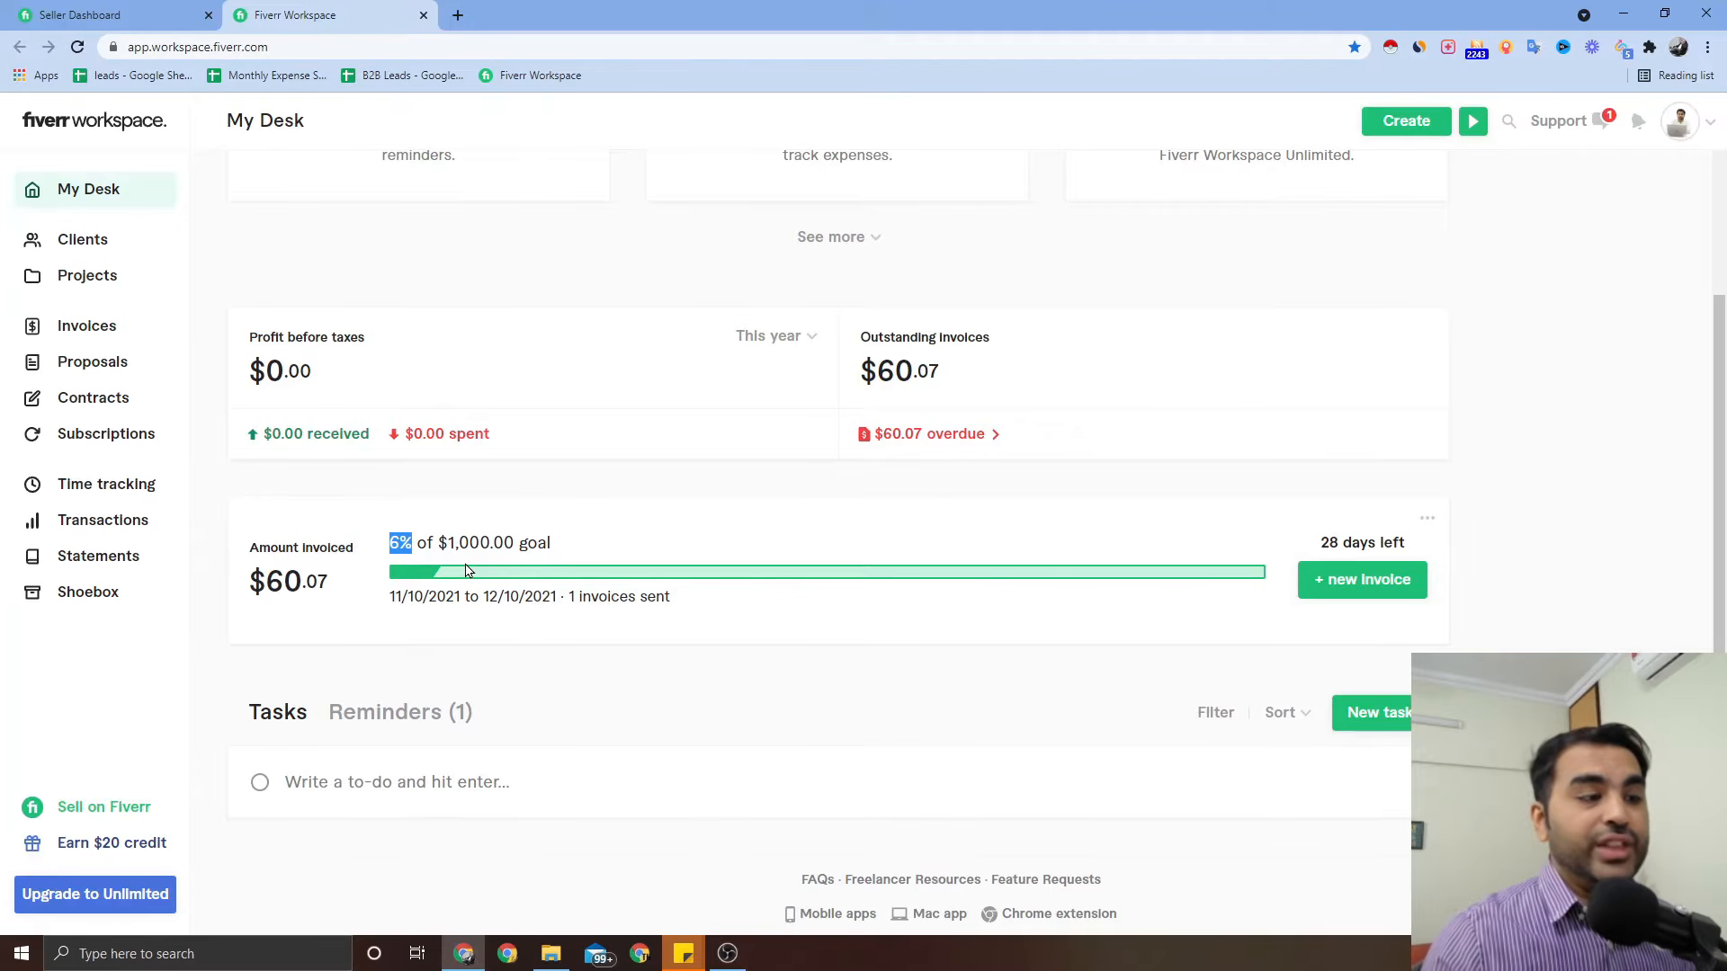
scroll(526, 511, up, 1)
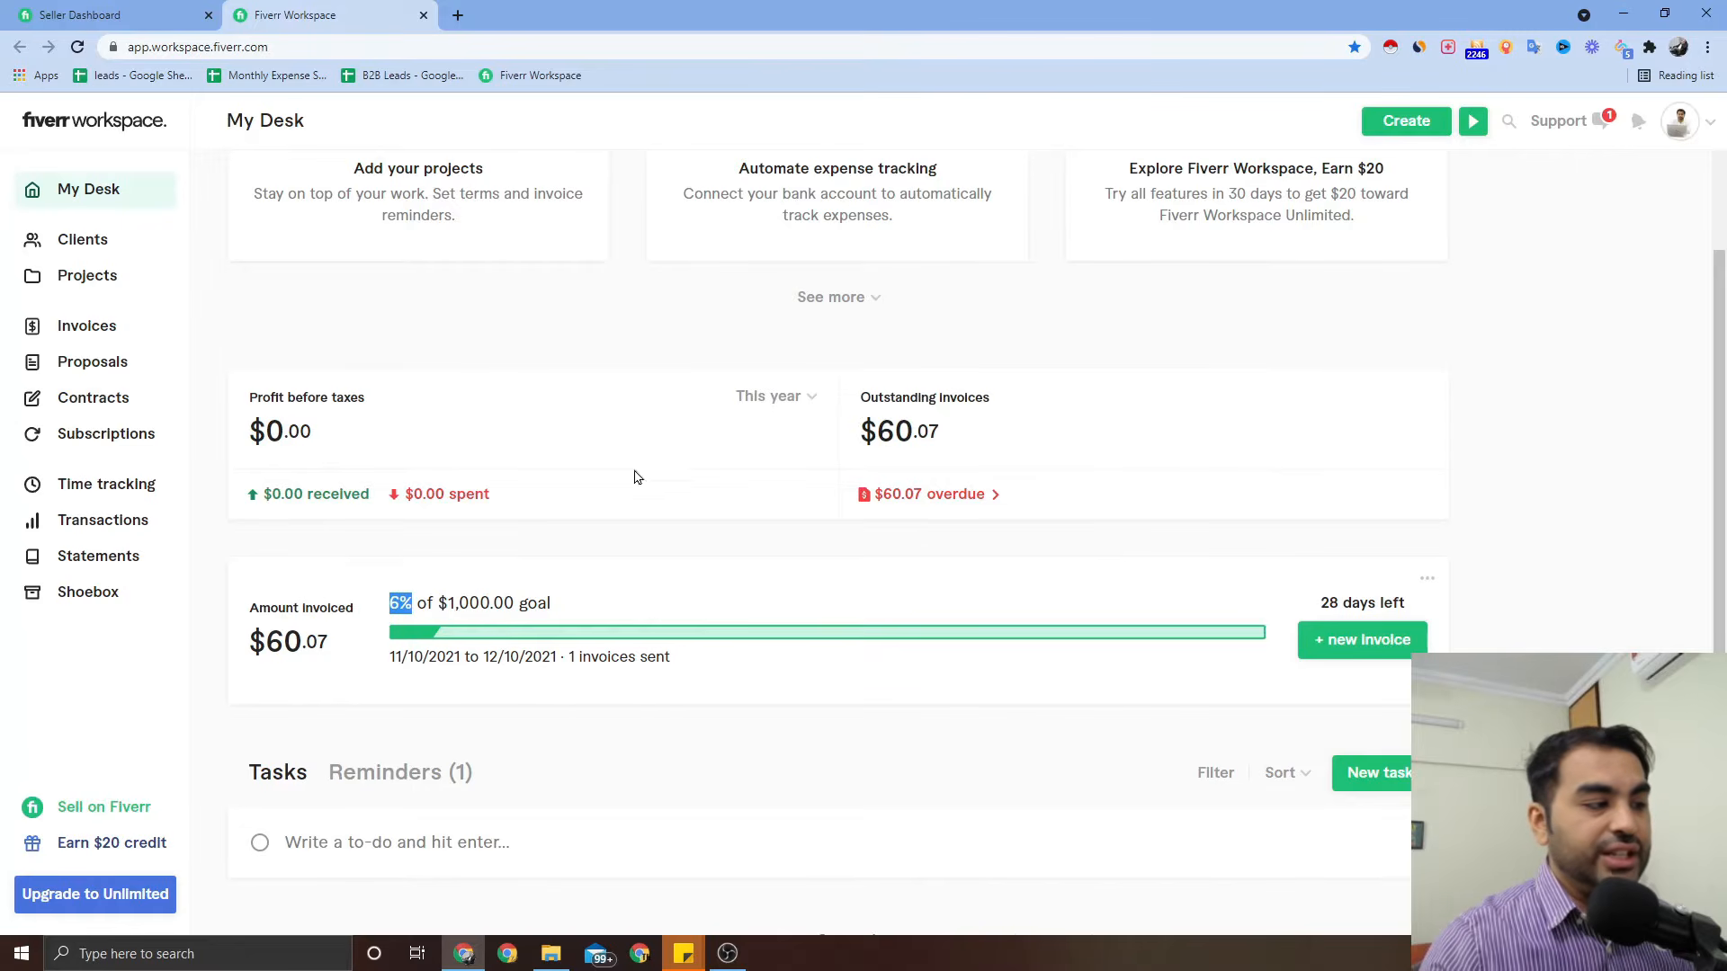
scroll(322, 465, up, 2)
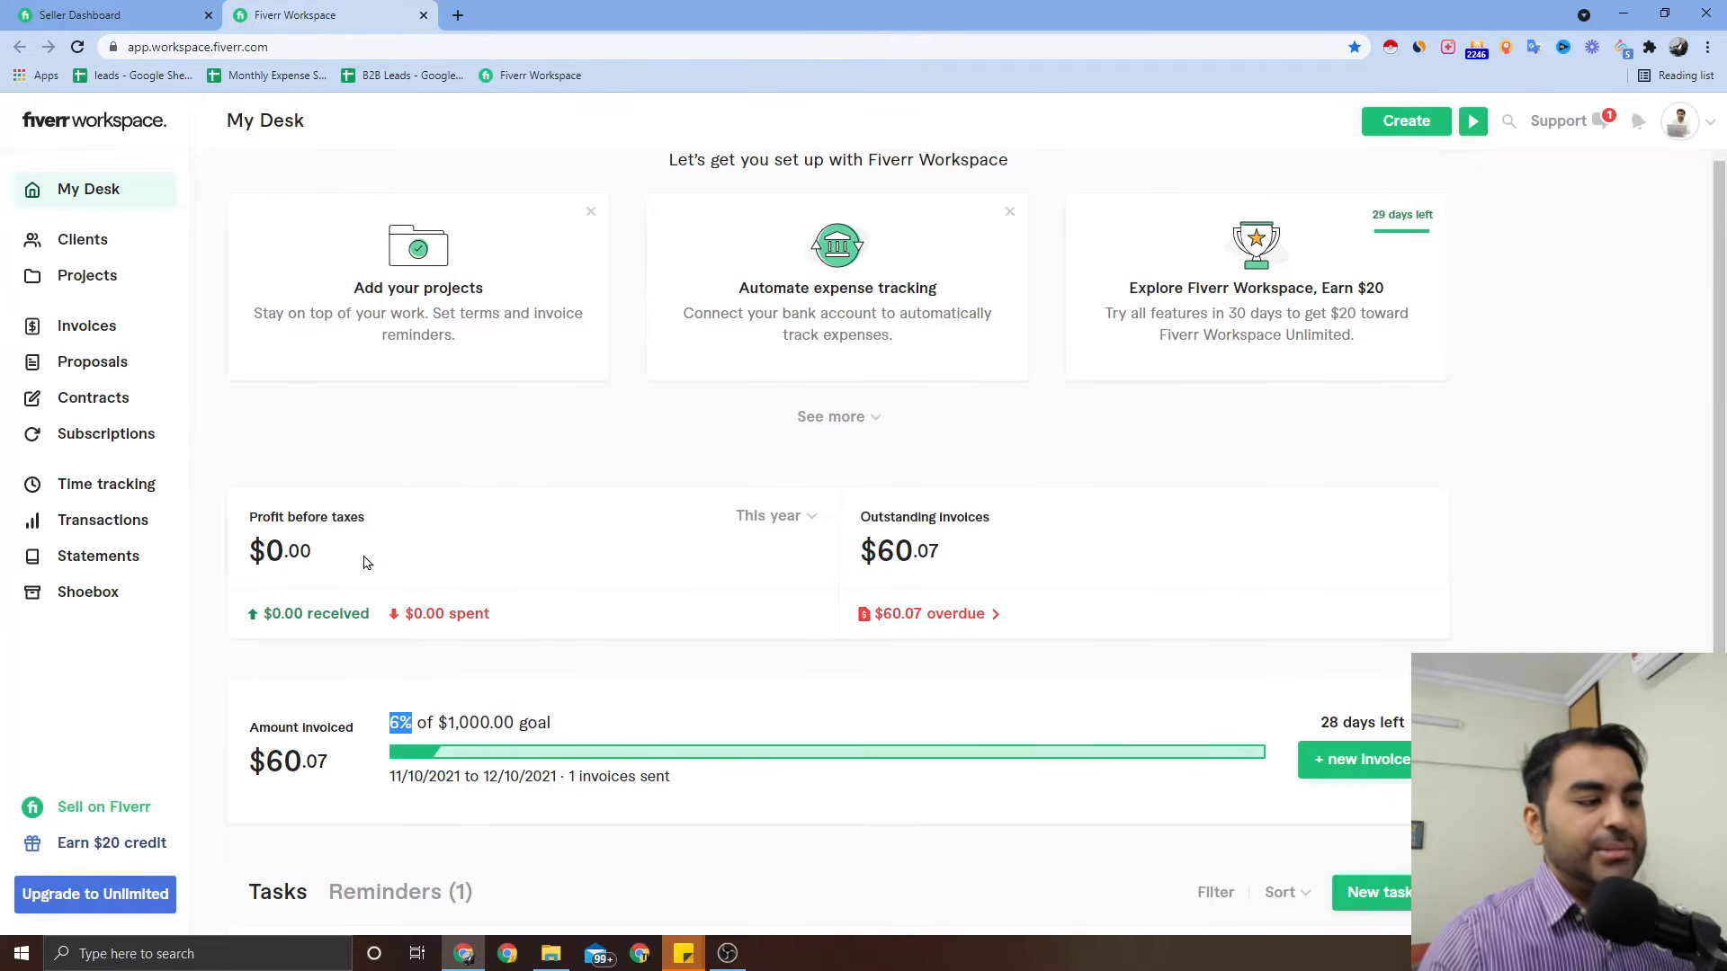
scroll(377, 533, down, 2)
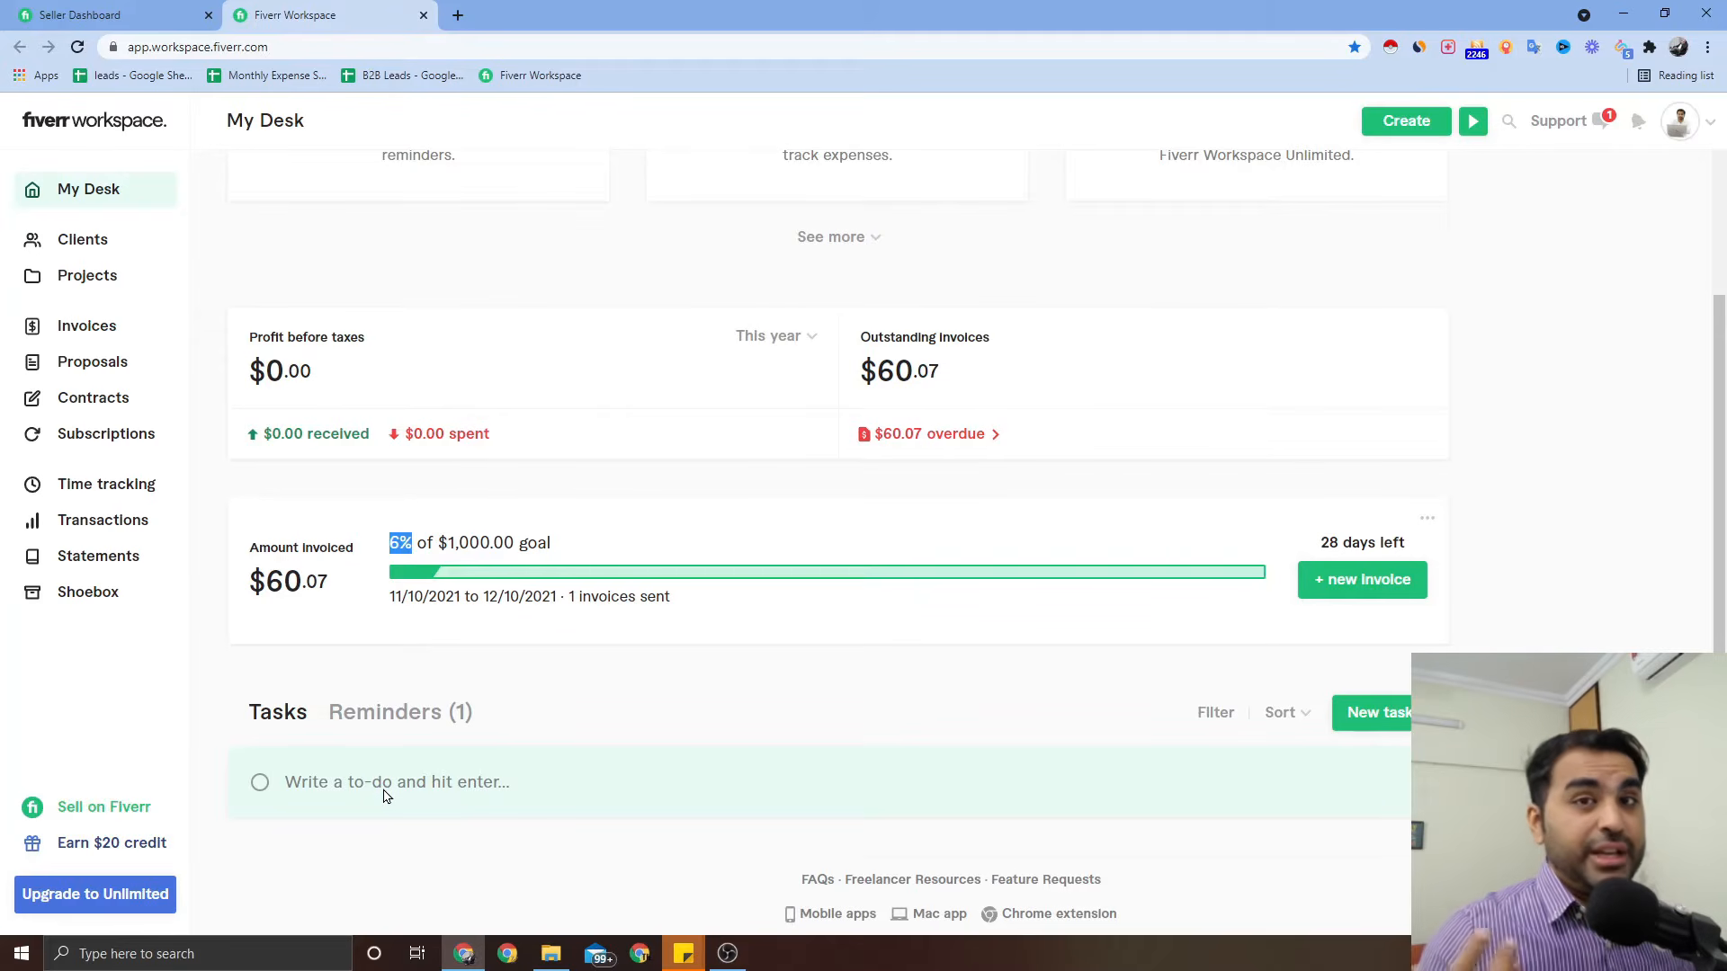
Step: Add the to-do "I need to create a logo" to the My Desk tasks and mark it as complete
click(354, 793)
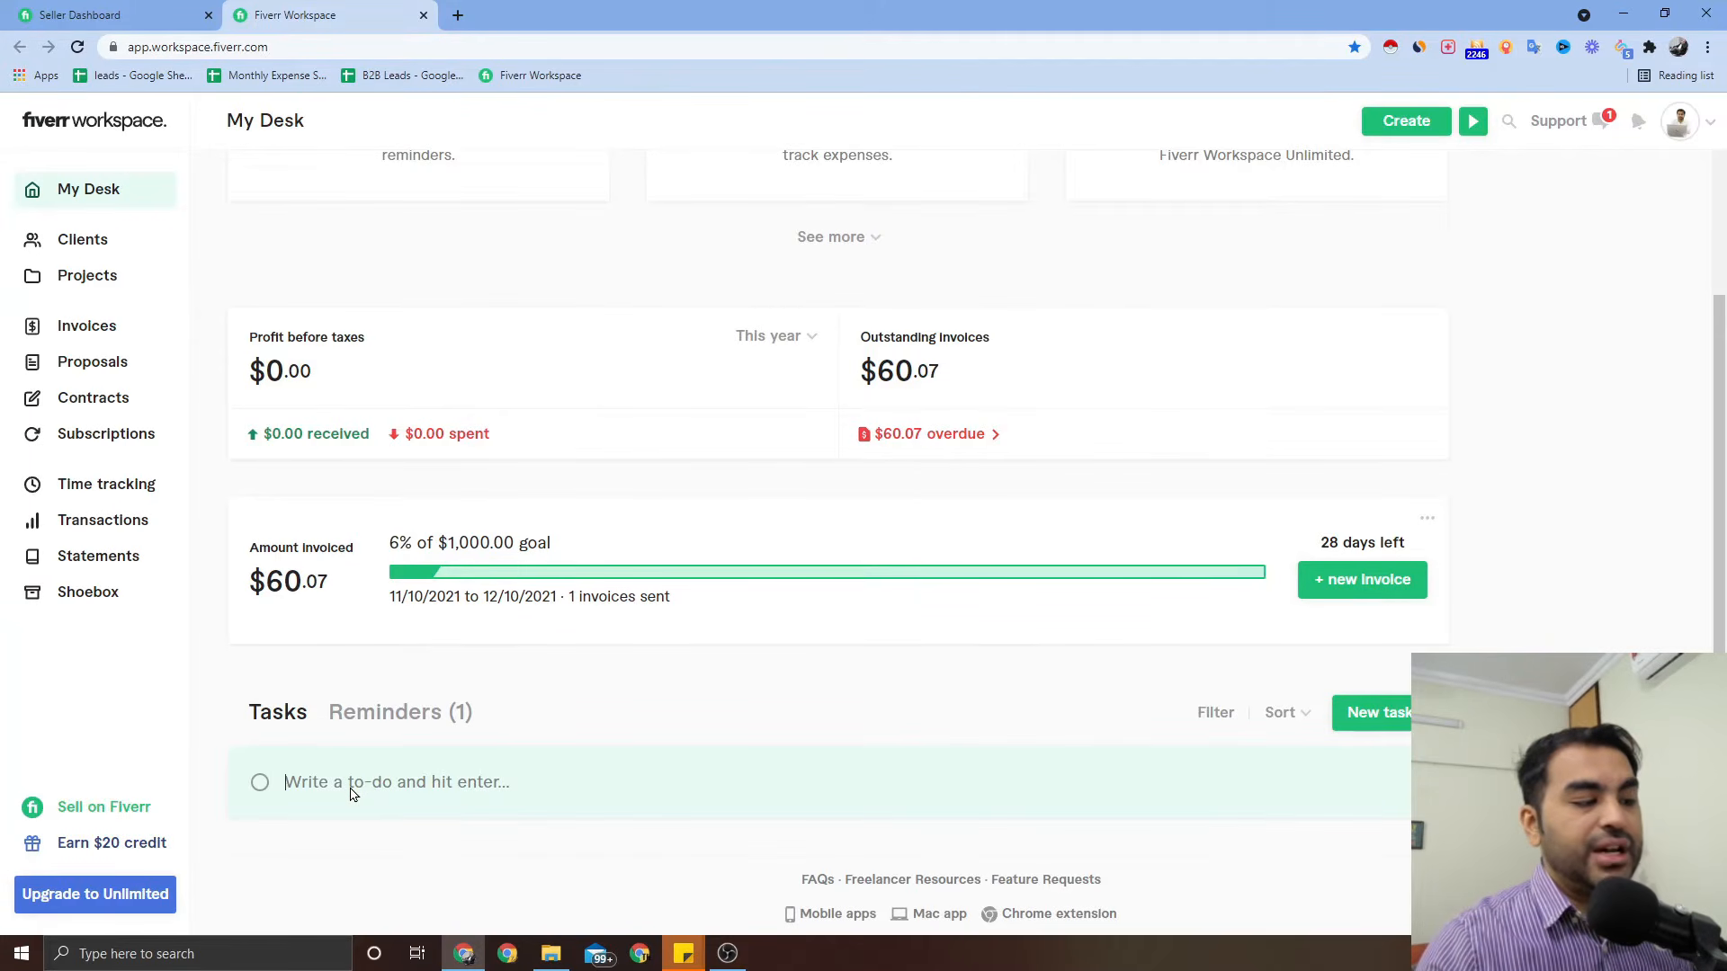
click(447, 795)
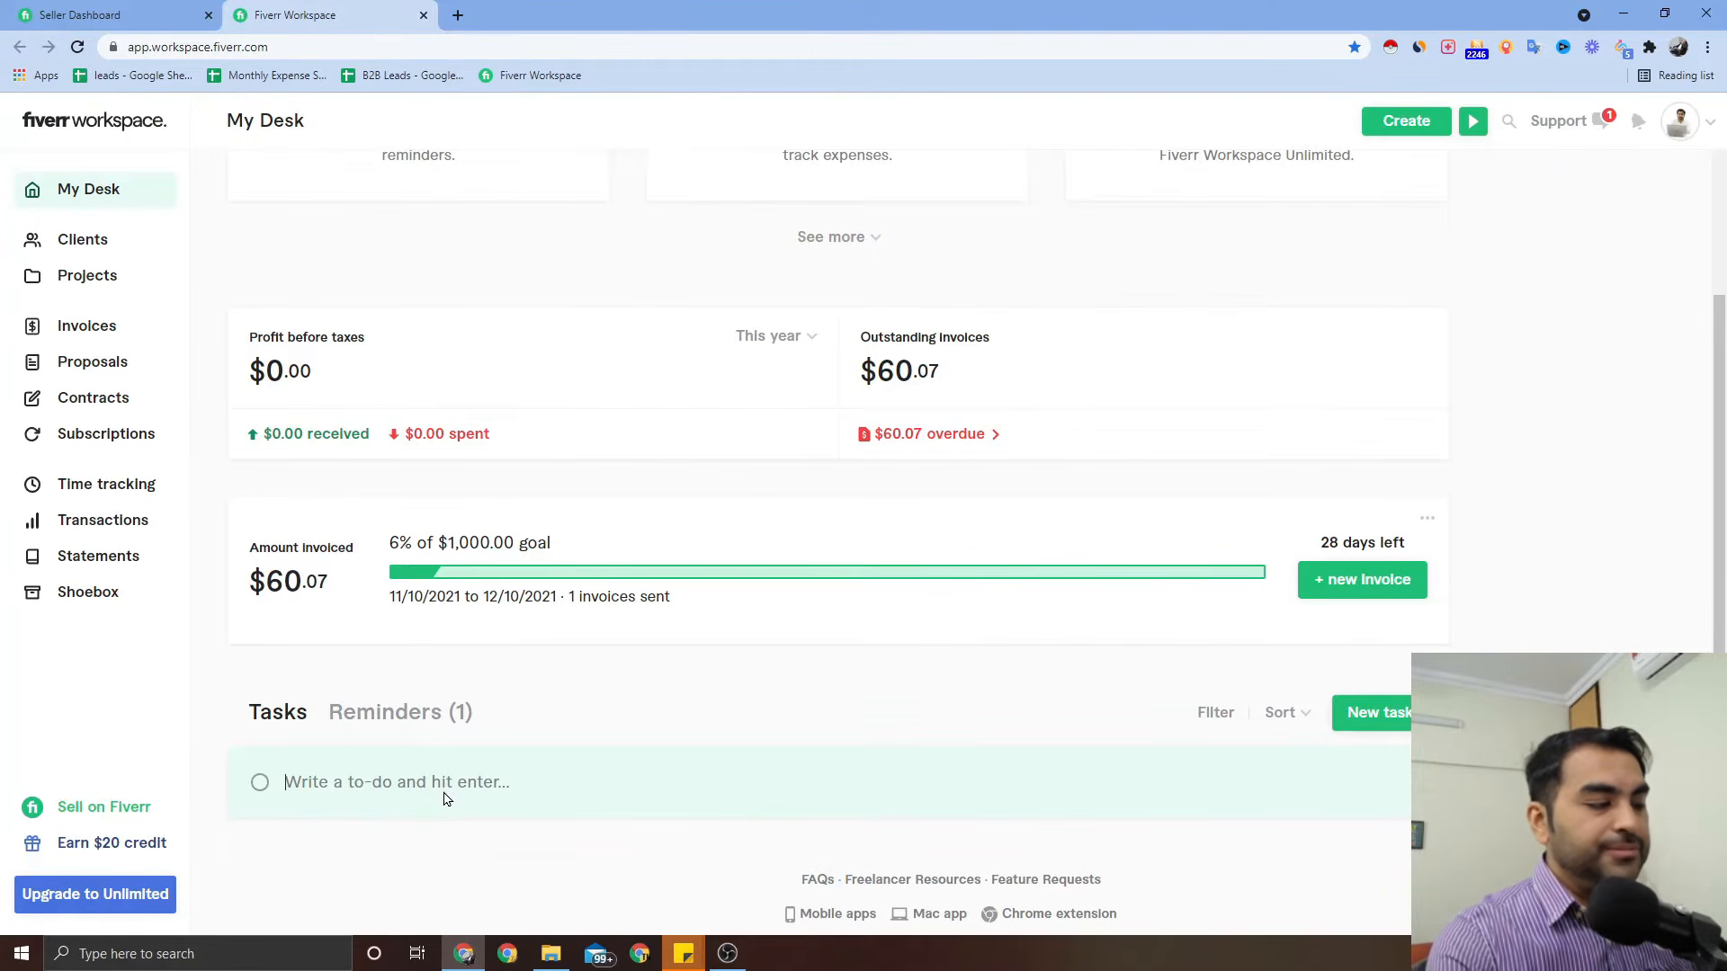
text(I need to crea)
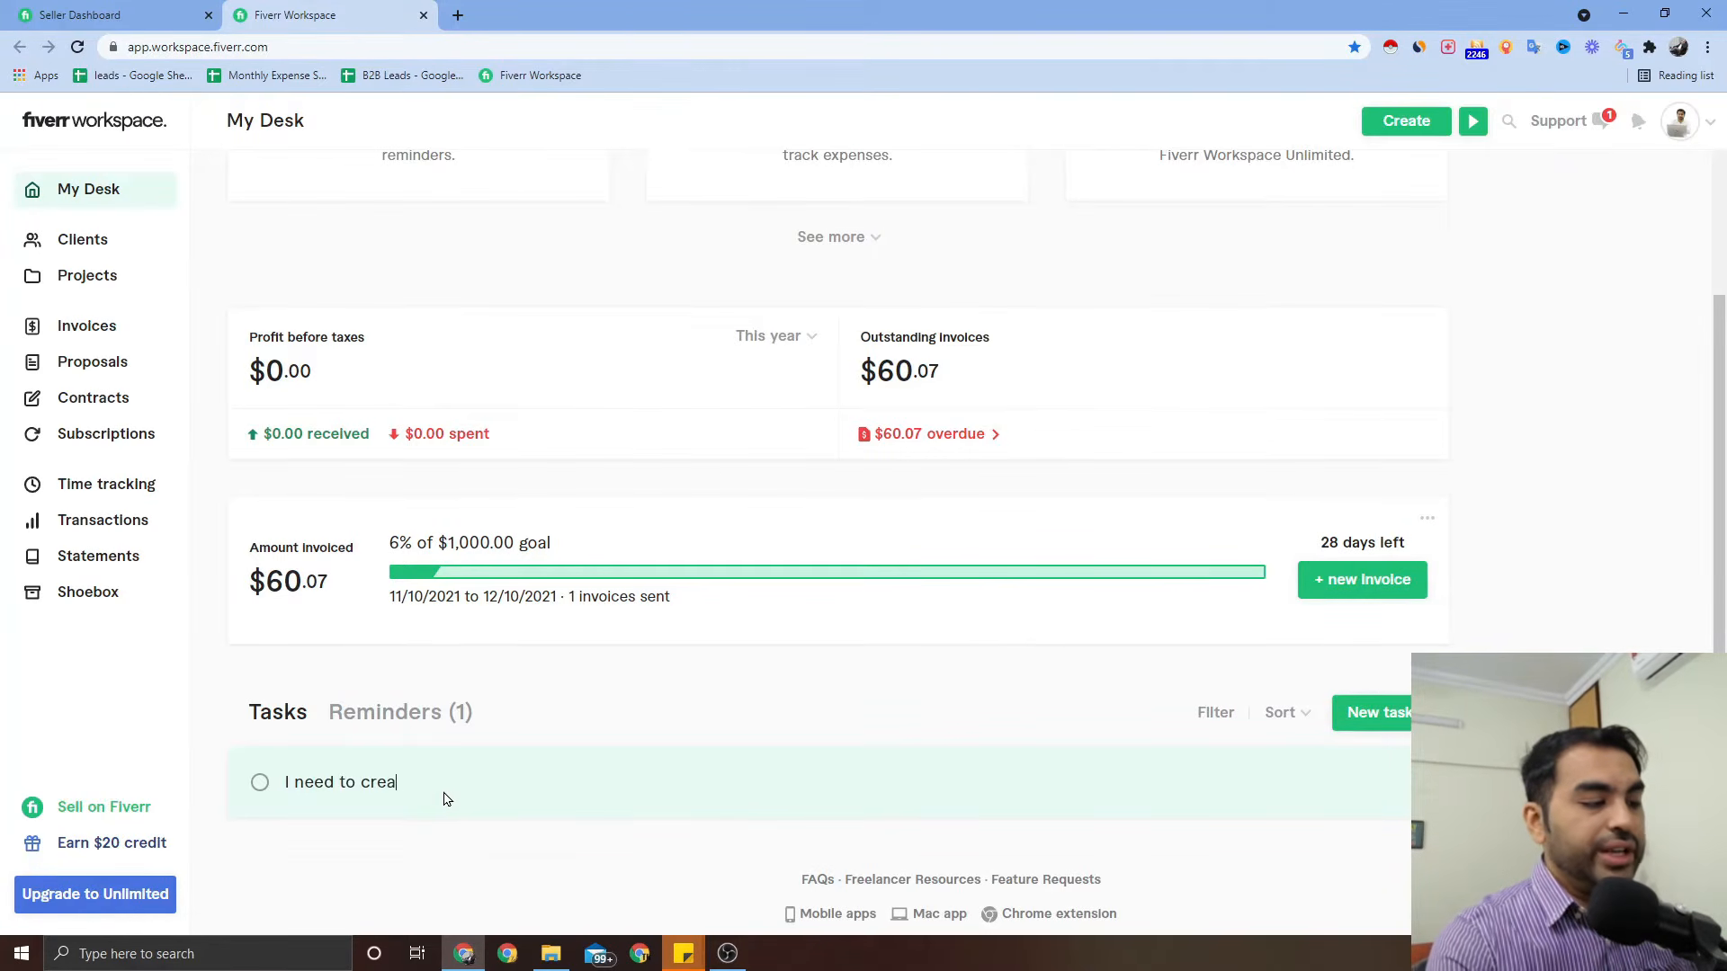
text(te a logo)
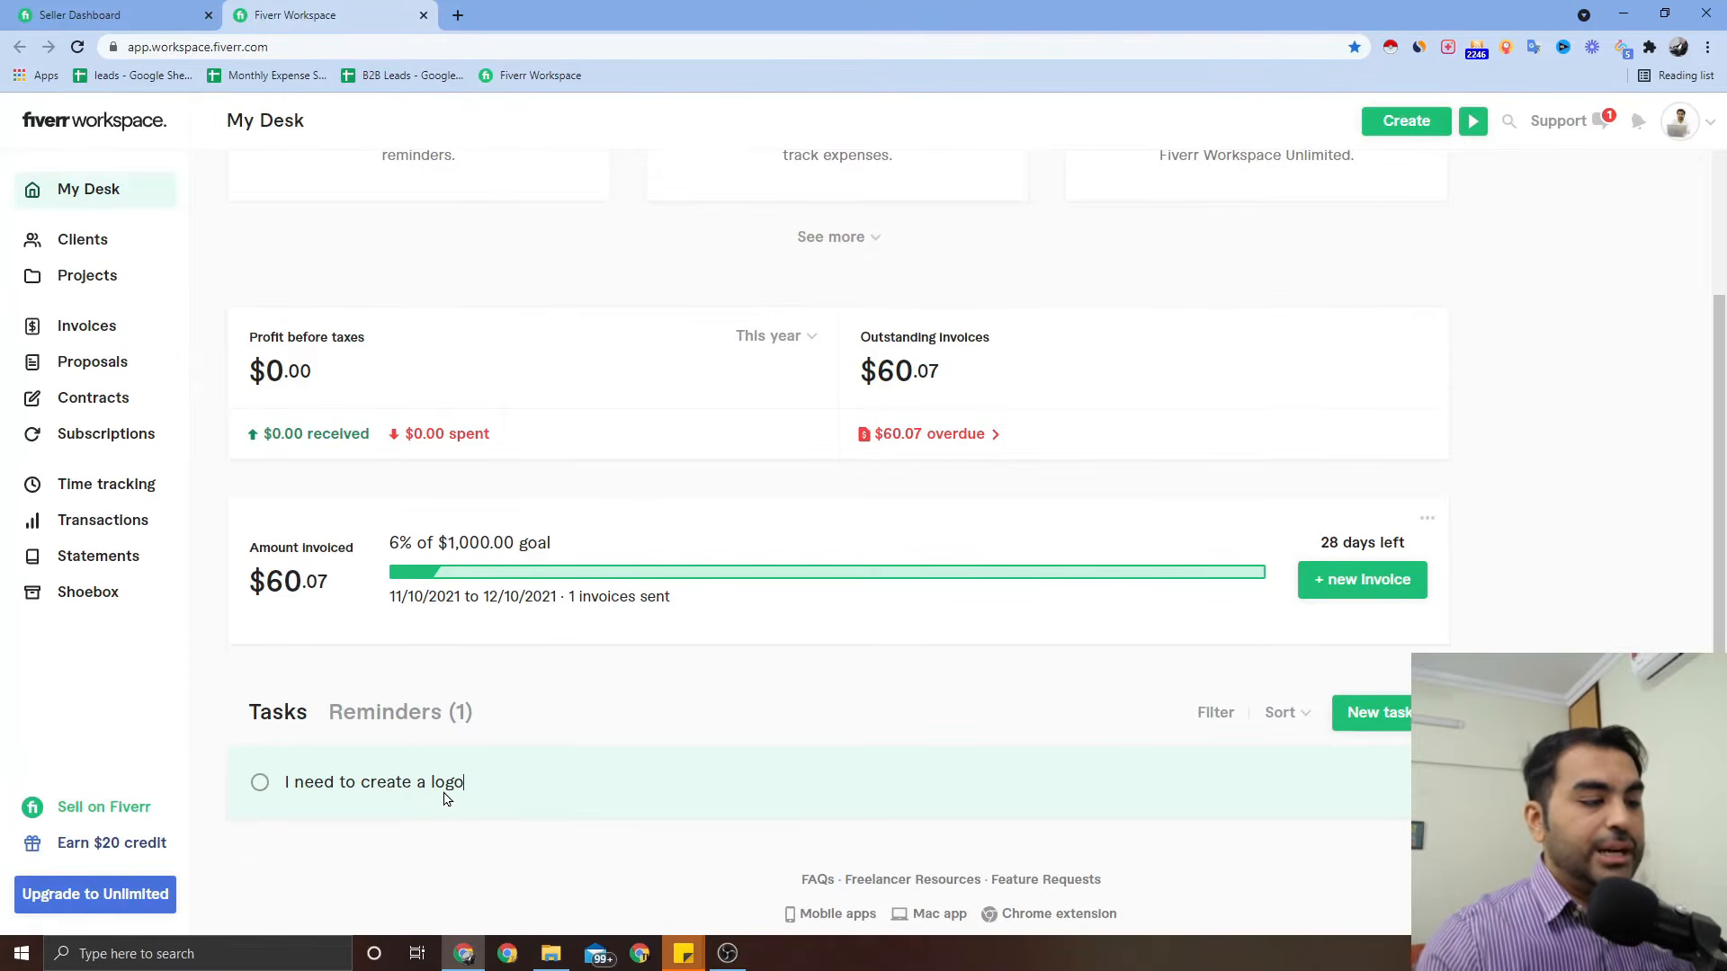
key(Return)
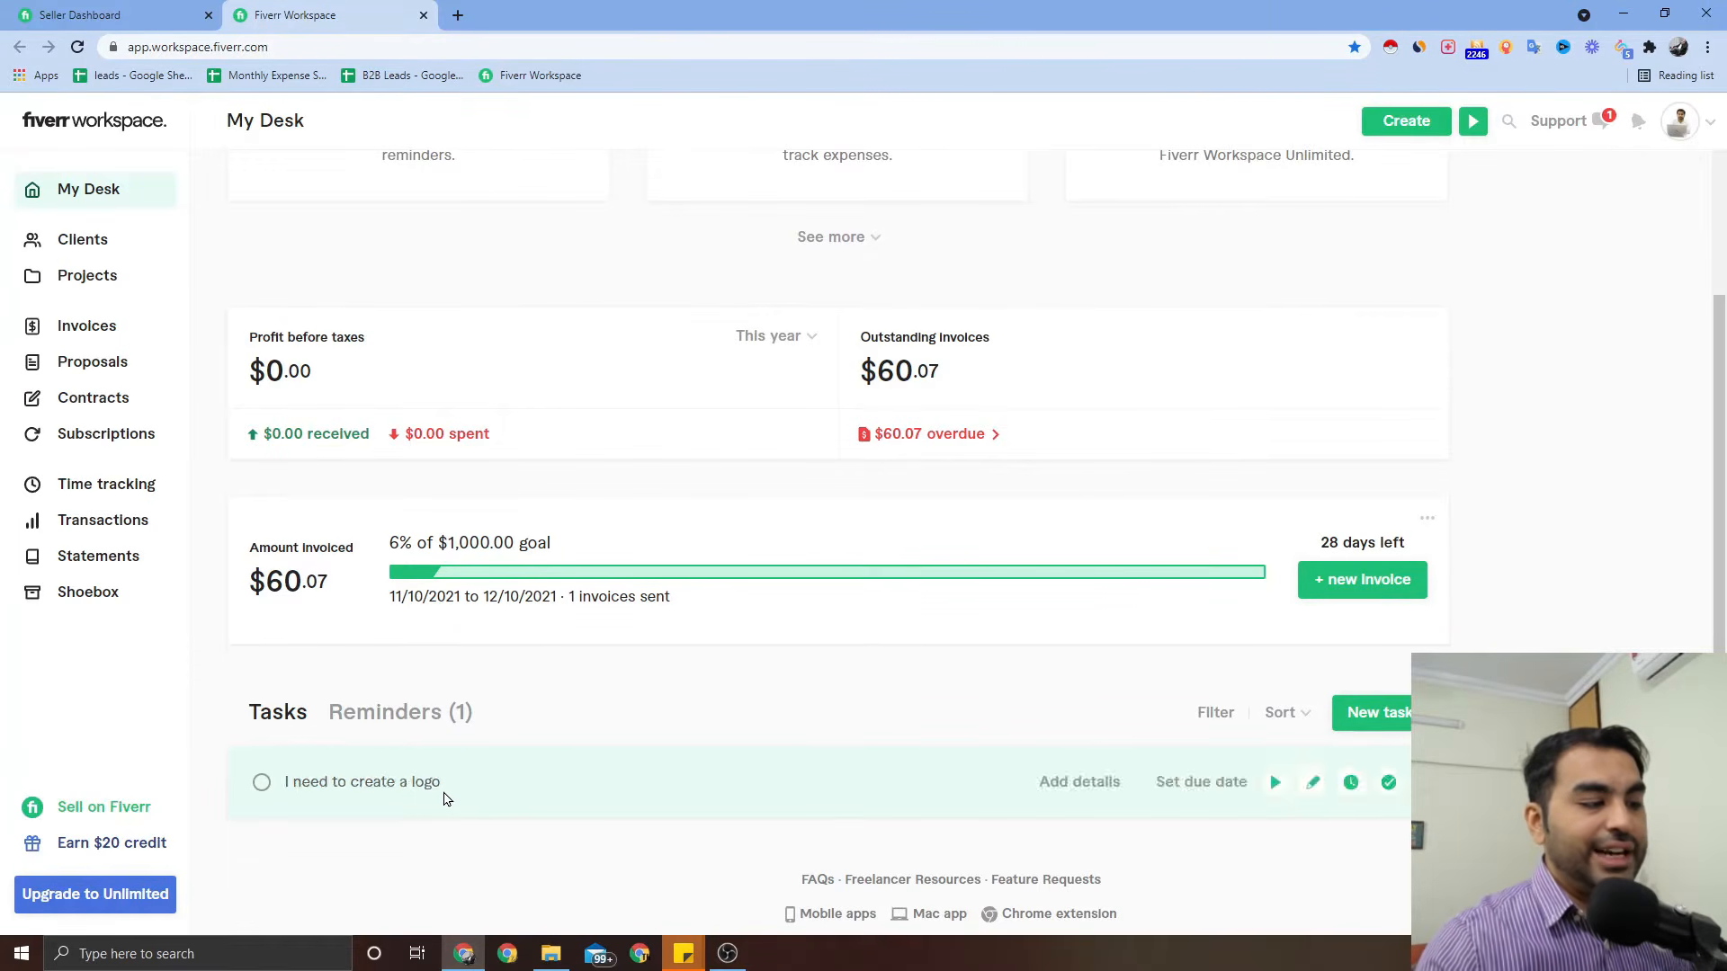
scroll(655, 662, down, 1)
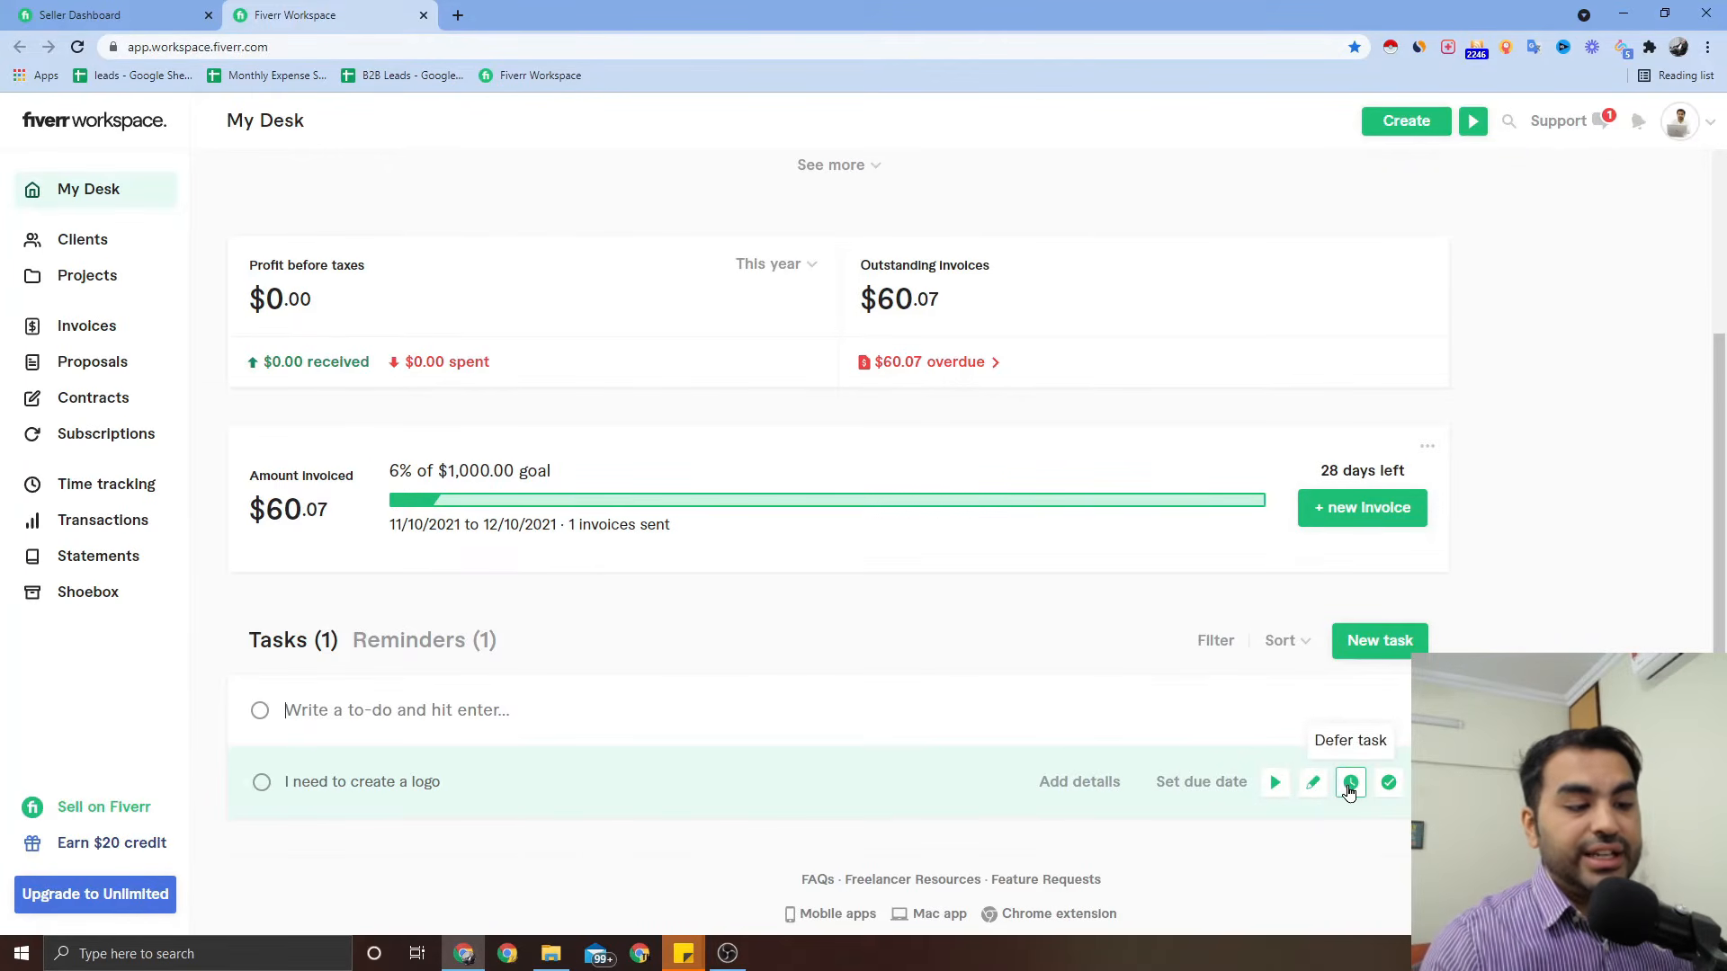
click(1388, 785)
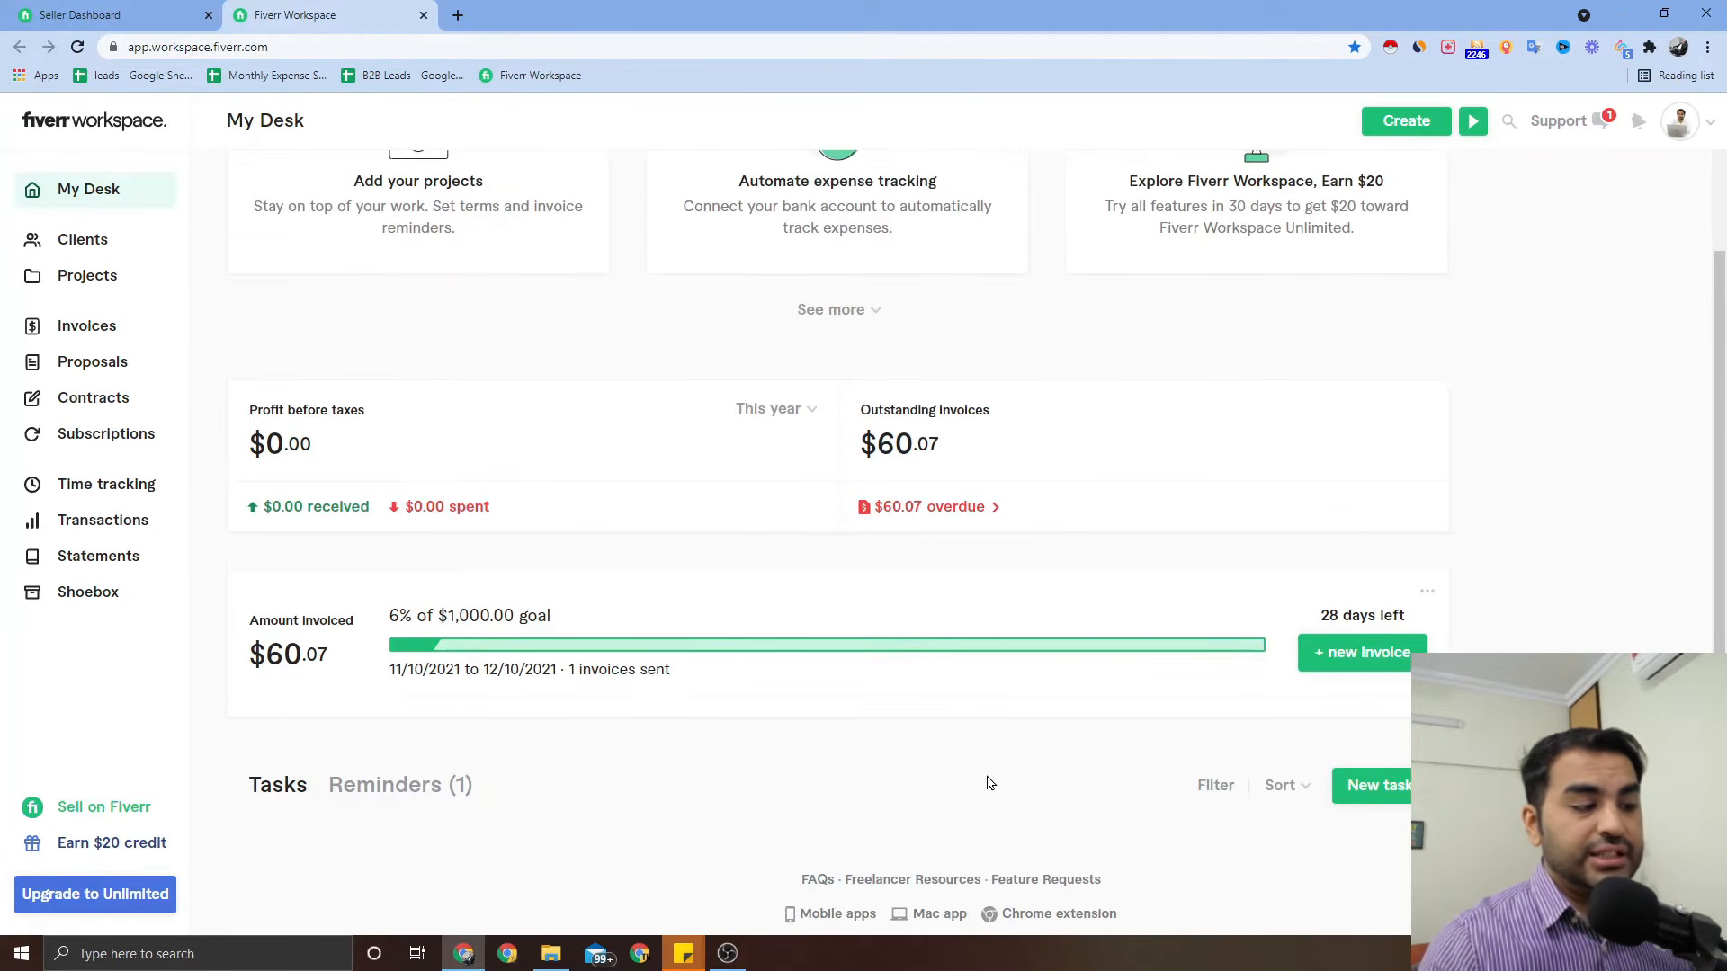
Step: View the payment reminders on My Desk and return to the task list
click(439, 785)
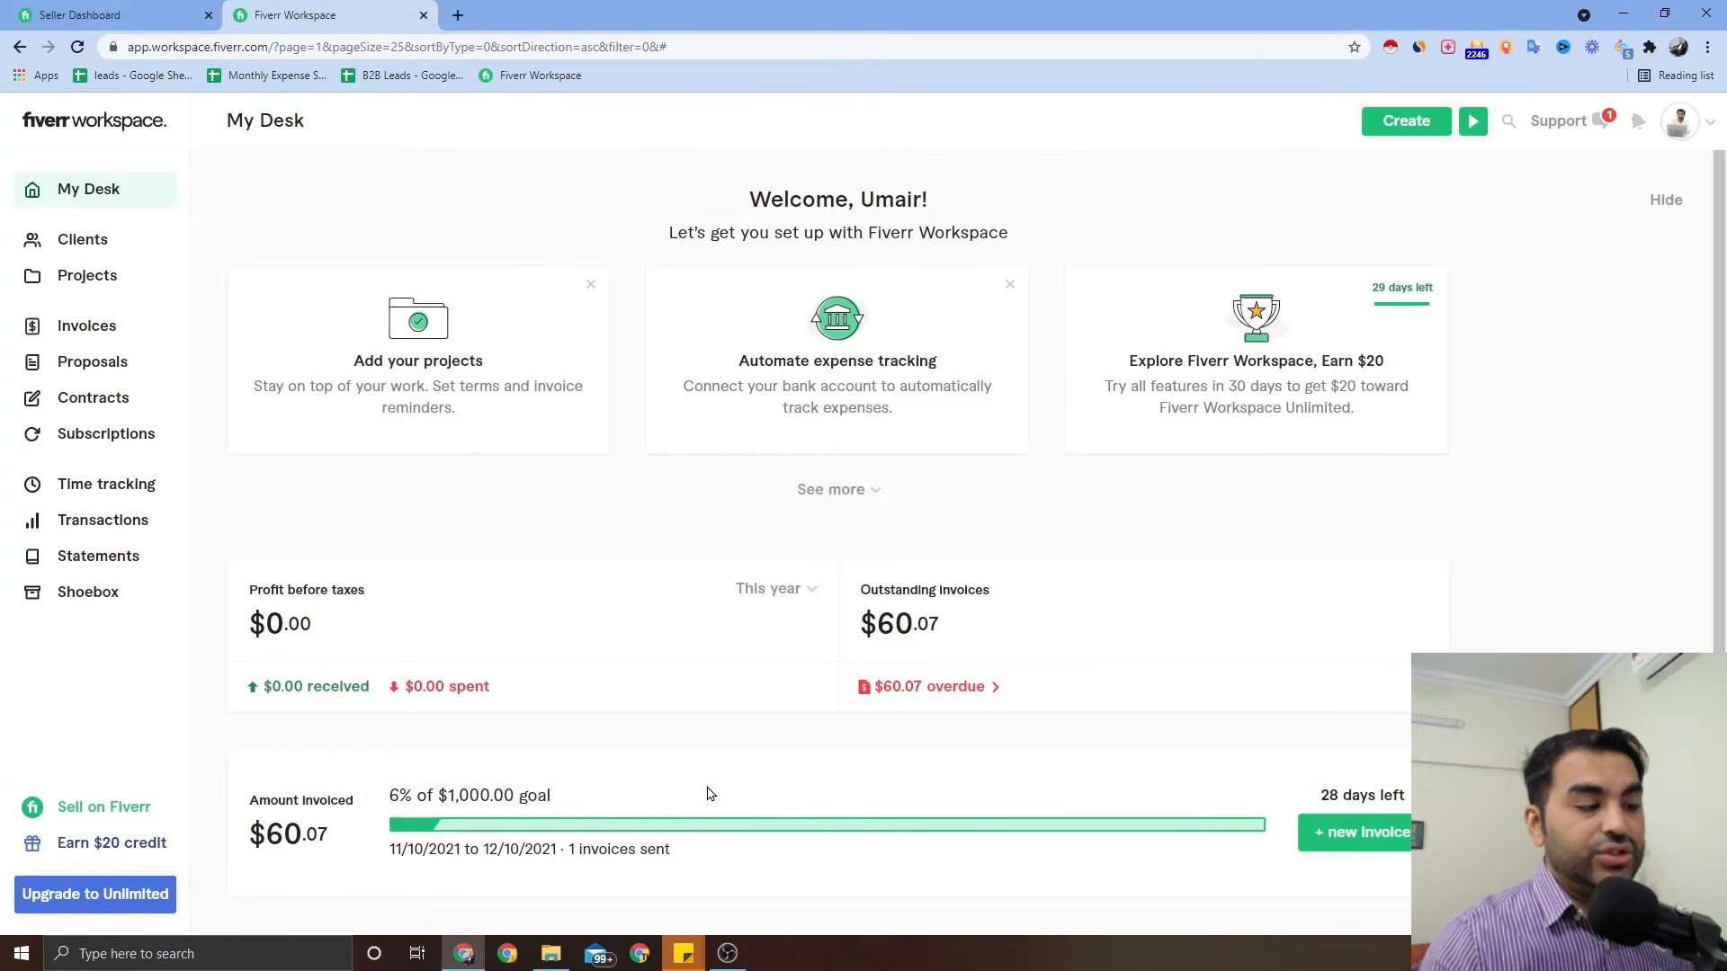
scroll(397, 782, down, 3)
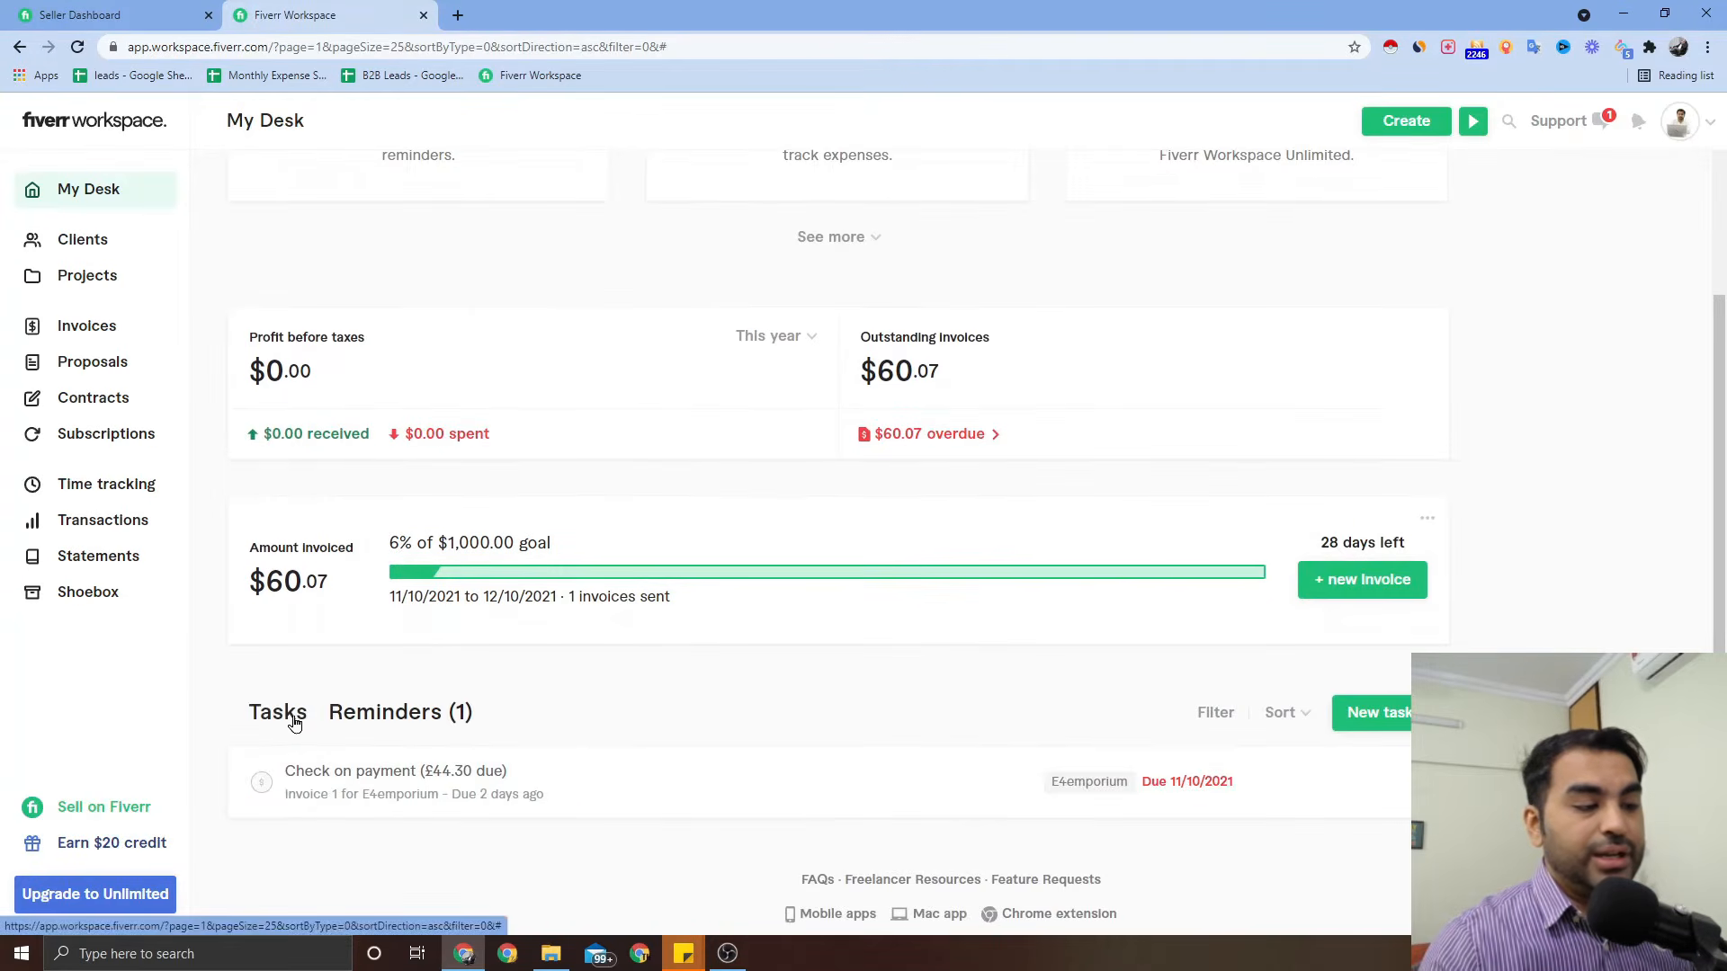
click(289, 713)
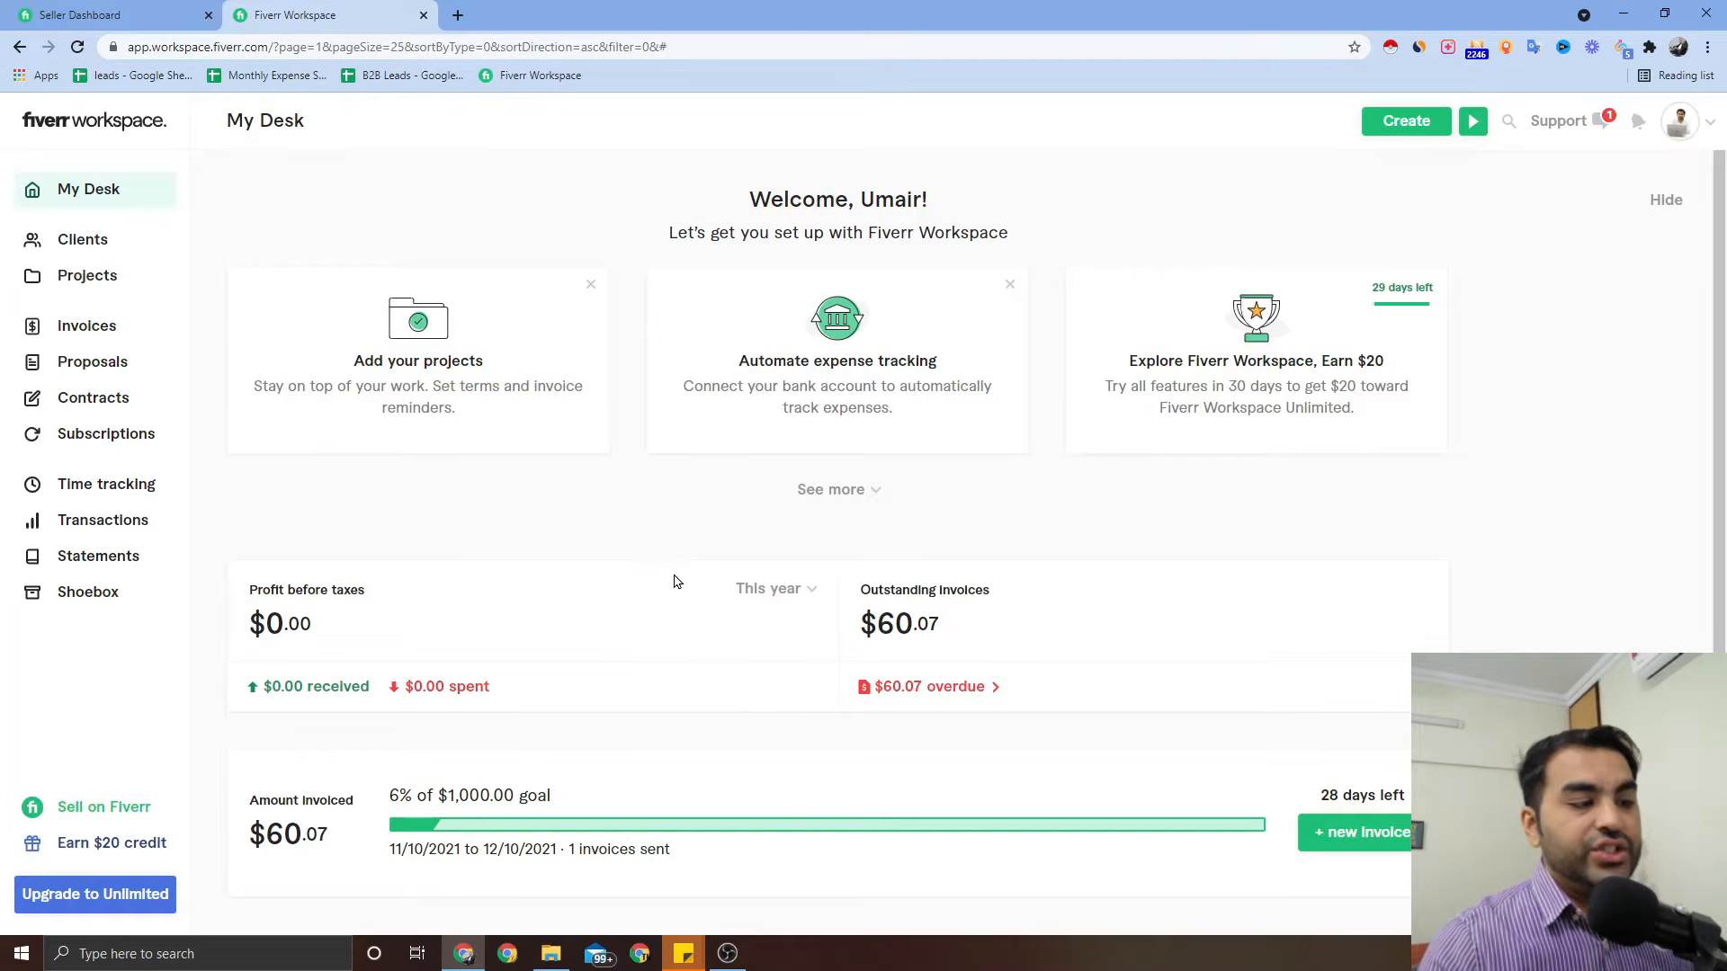
scroll(676, 581, down, 3)
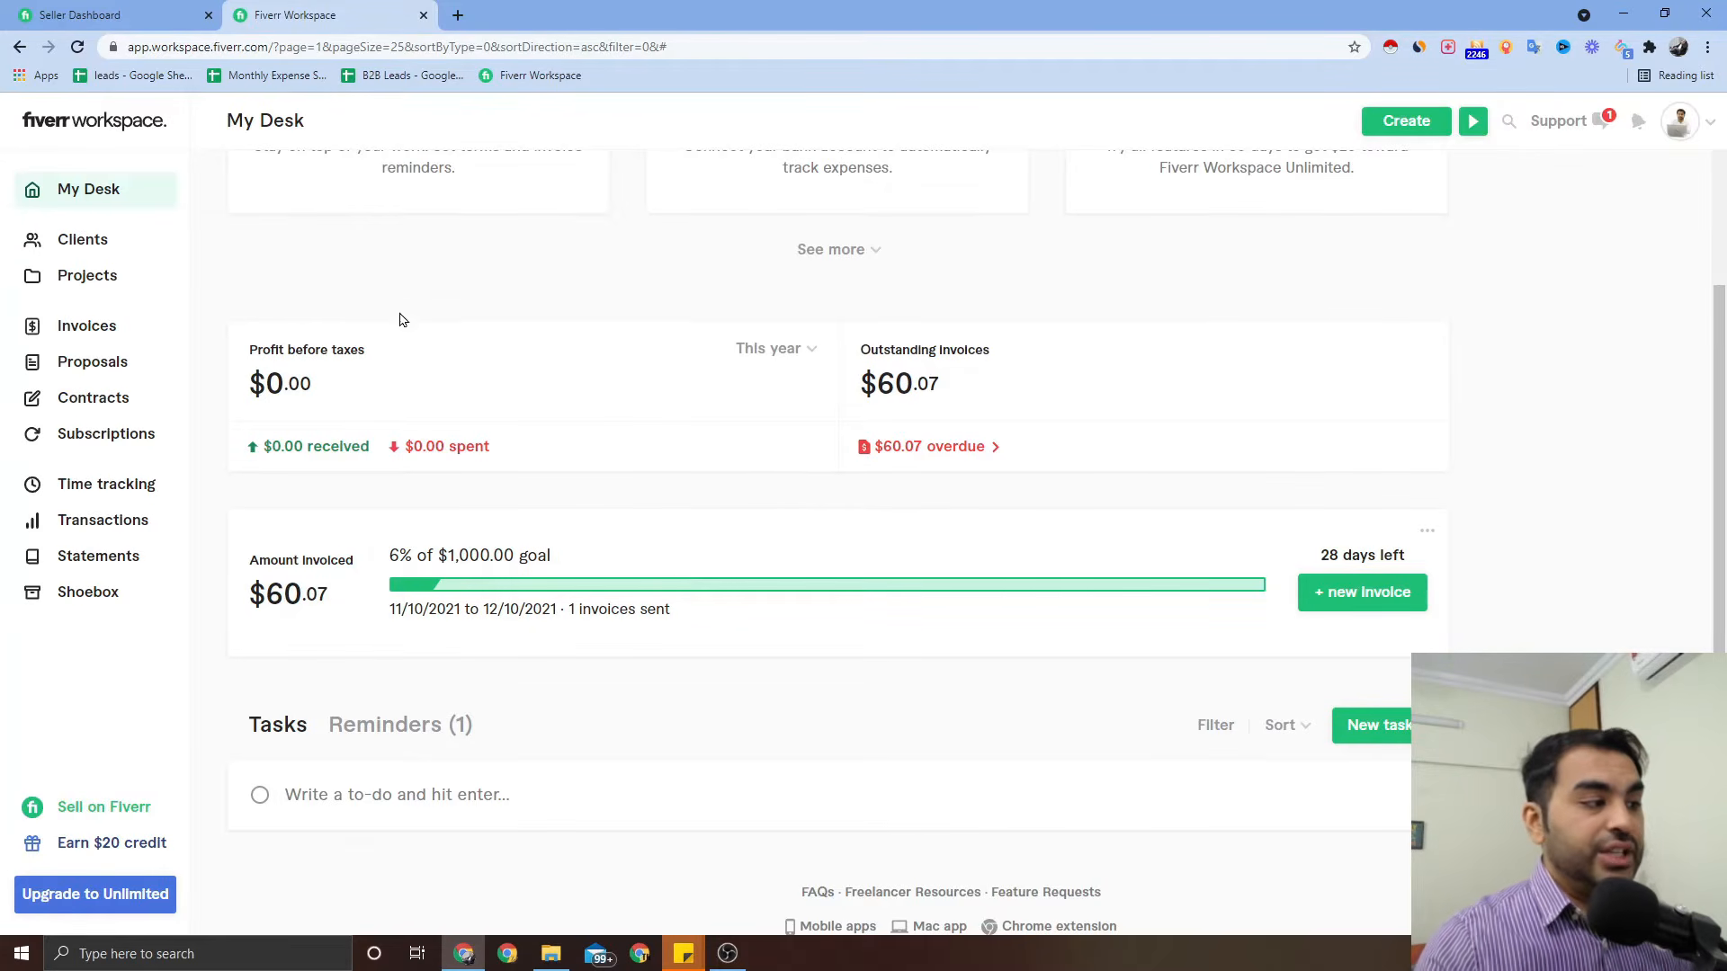
Step: Try to add a new client in the Clients section and read through the upgrade offer before closing it
click(113, 257)
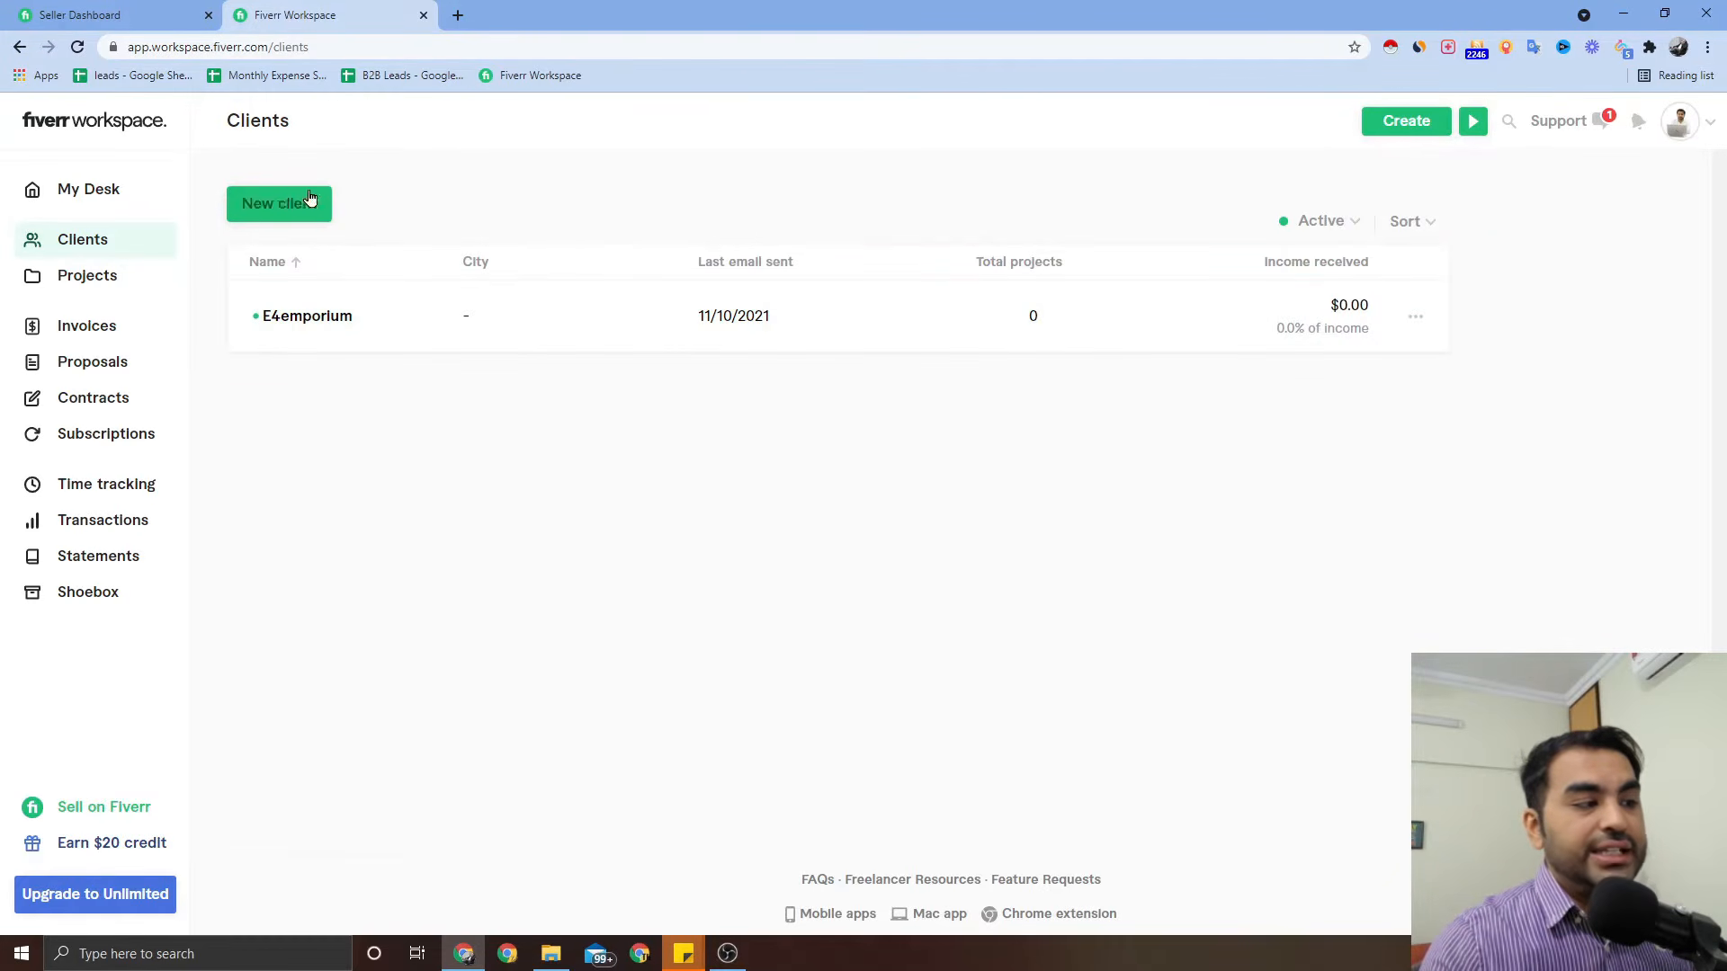
click(255, 216)
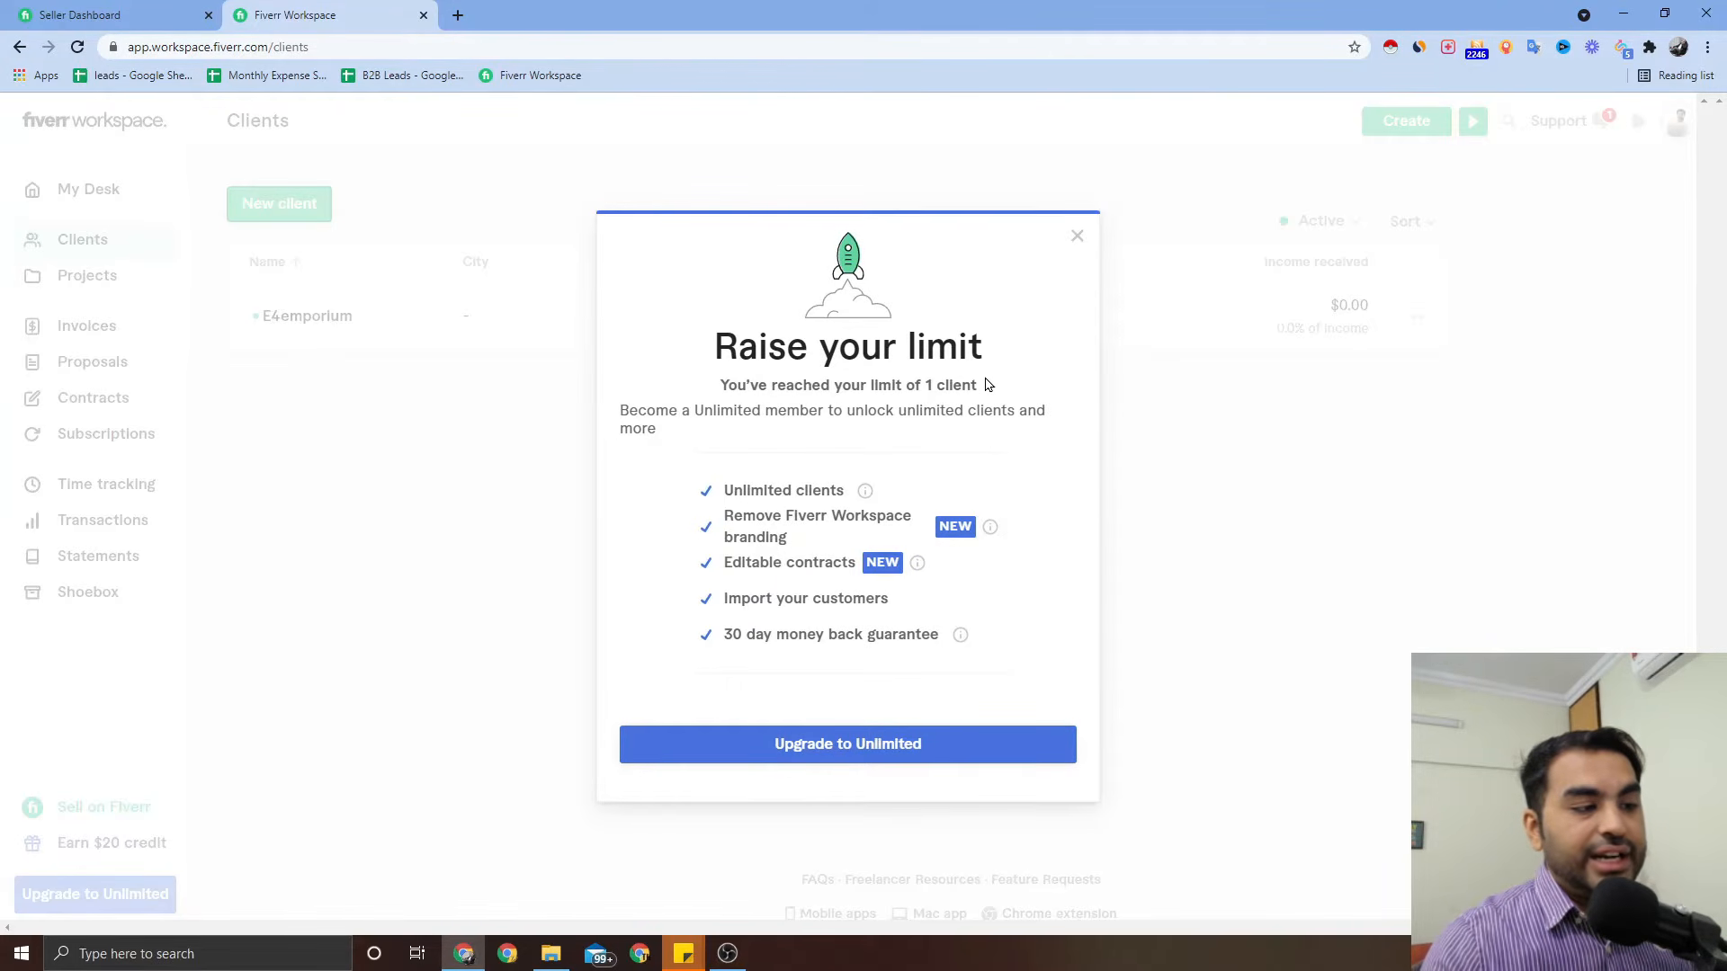
drag(721, 388, 983, 394)
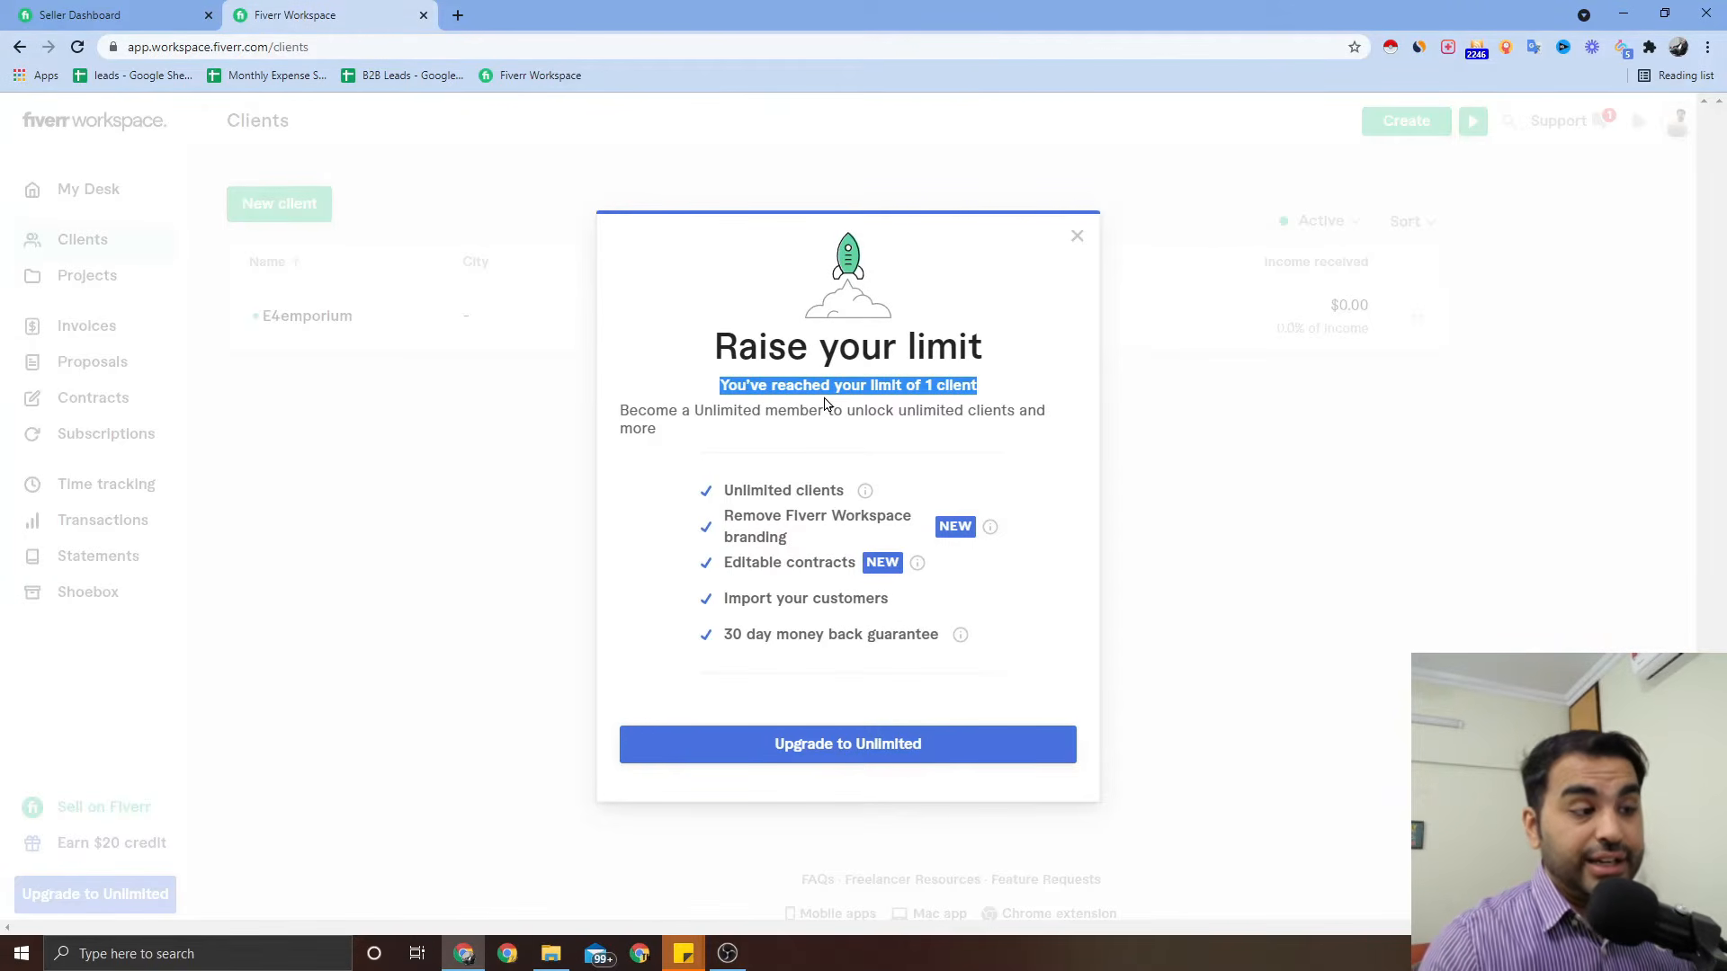
drag(670, 435, 627, 411)
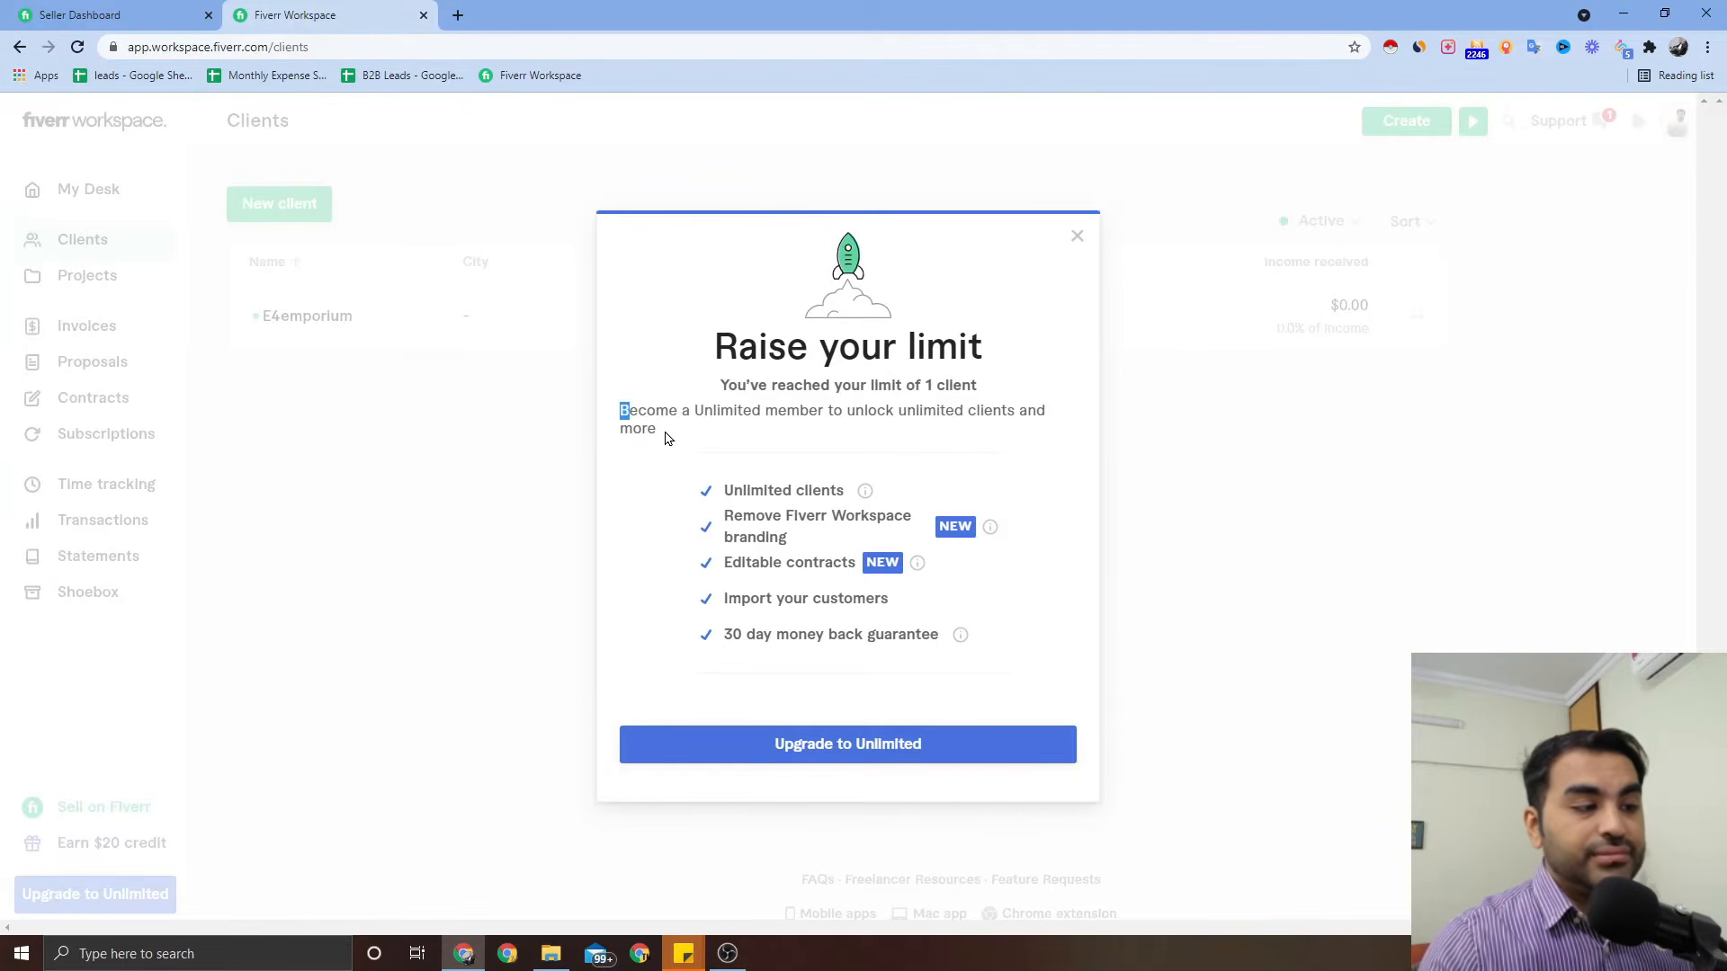
click(1077, 237)
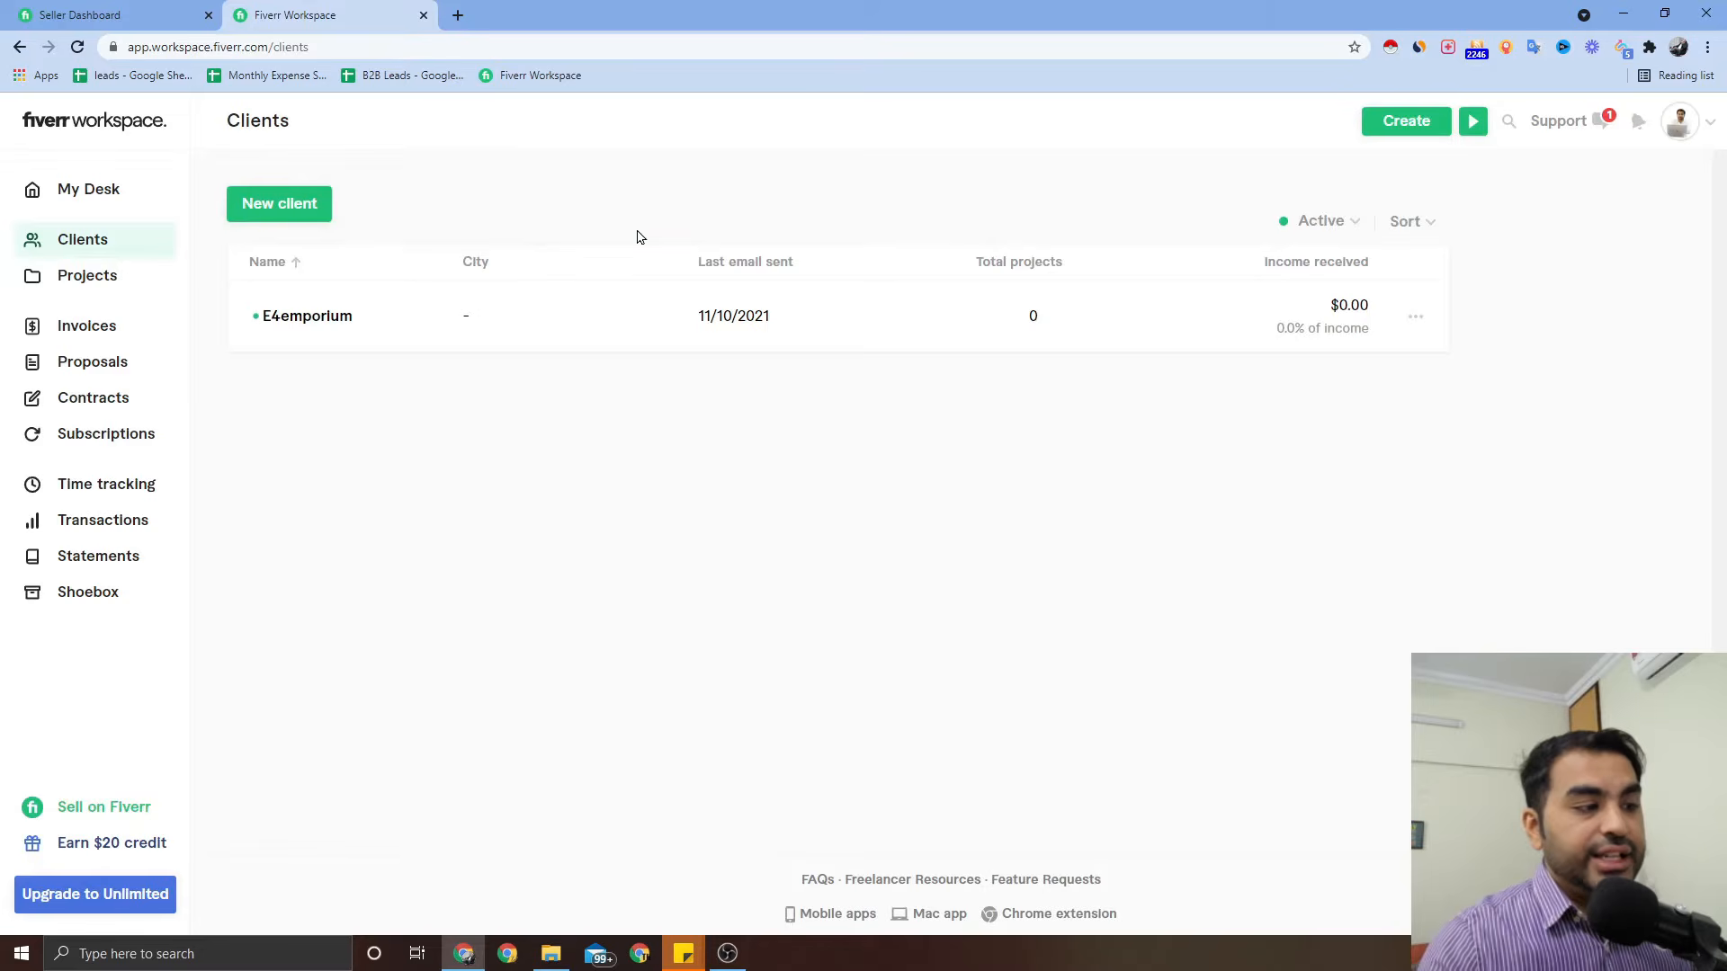
Step: Open a blank new project form and check the choices offered for its client
click(101, 277)
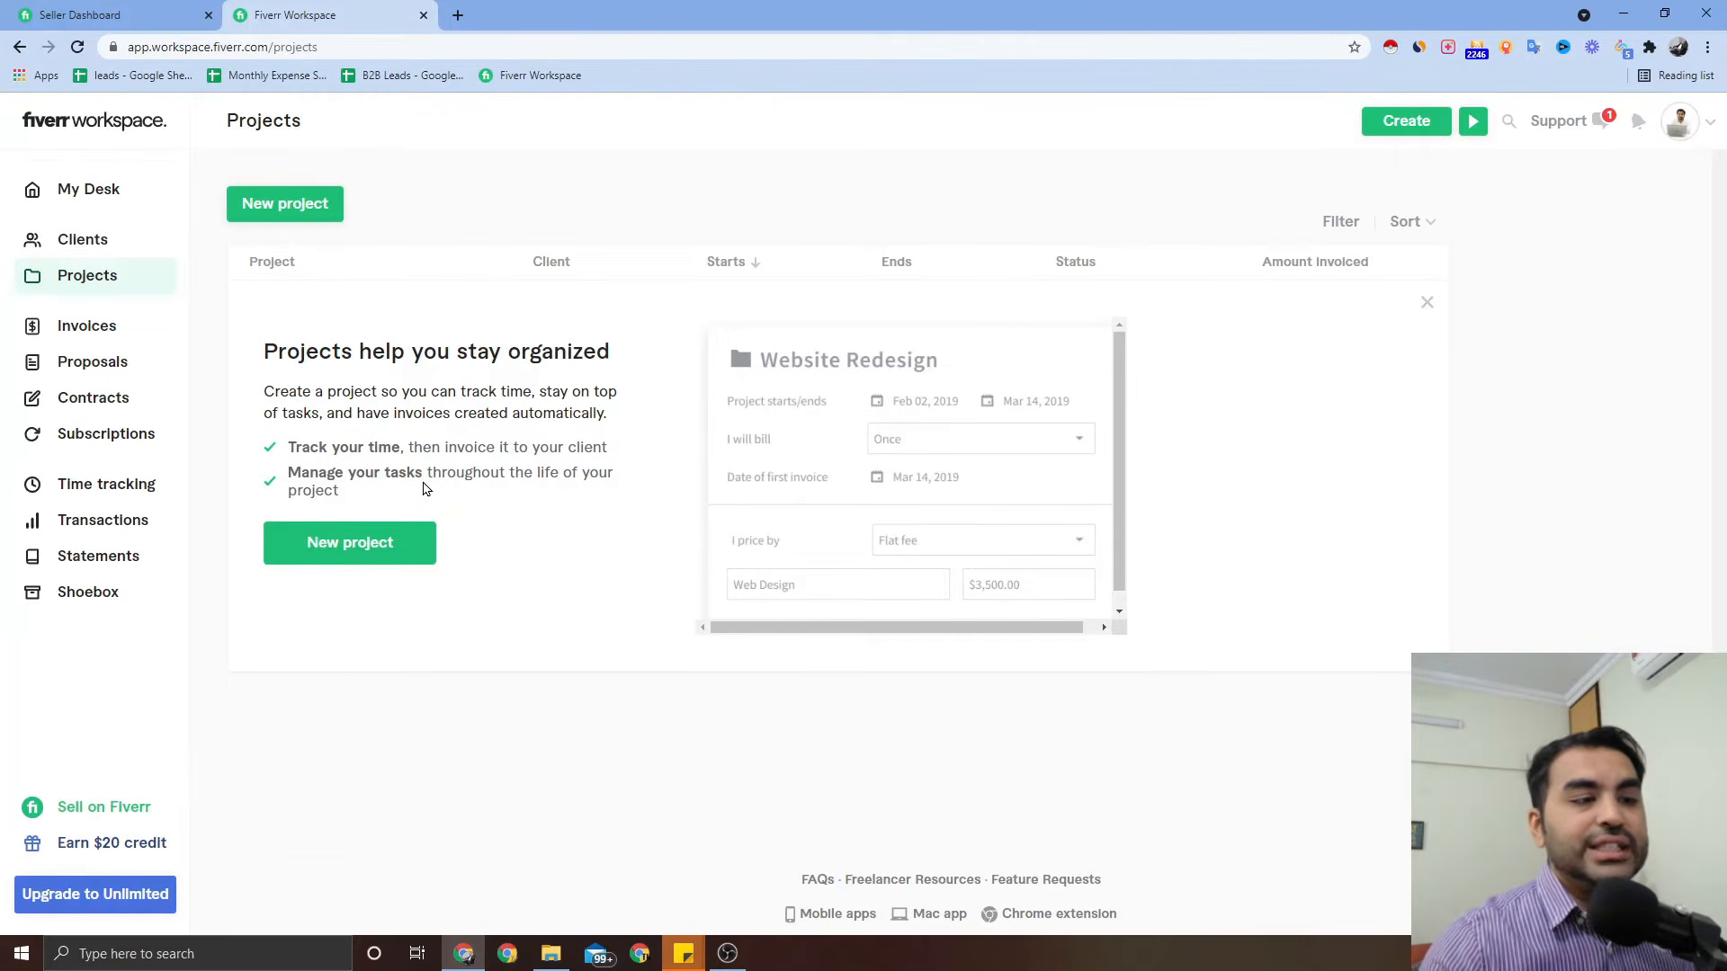
click(363, 540)
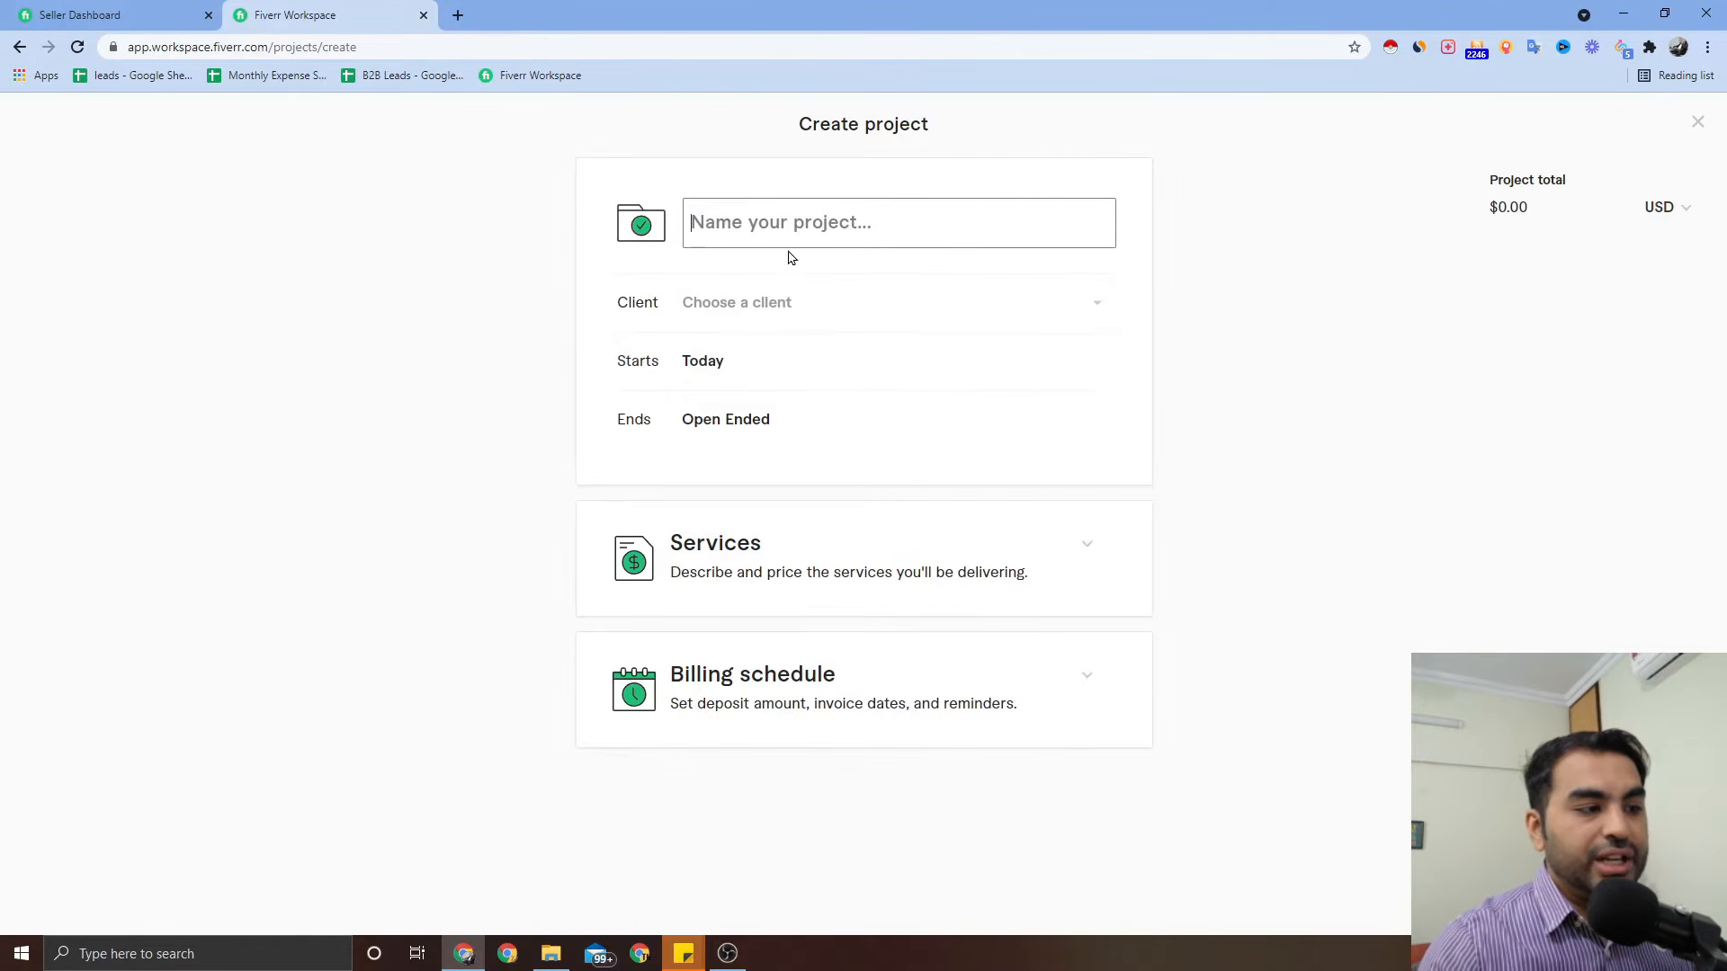
click(700, 221)
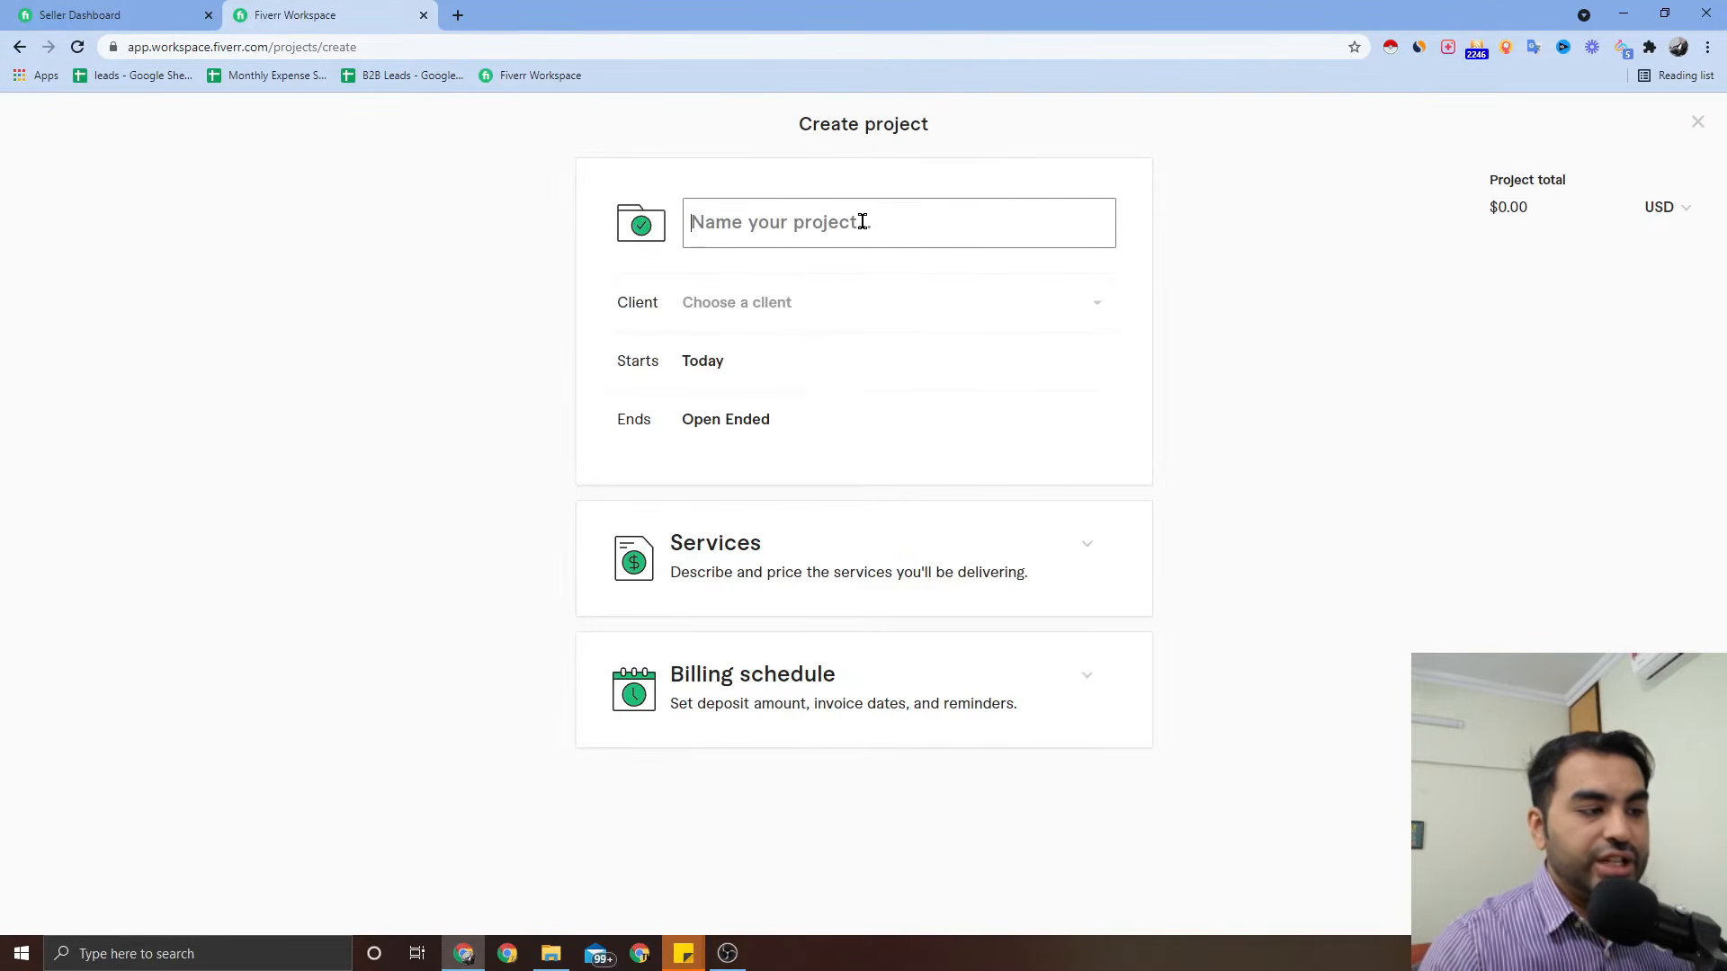
click(909, 303)
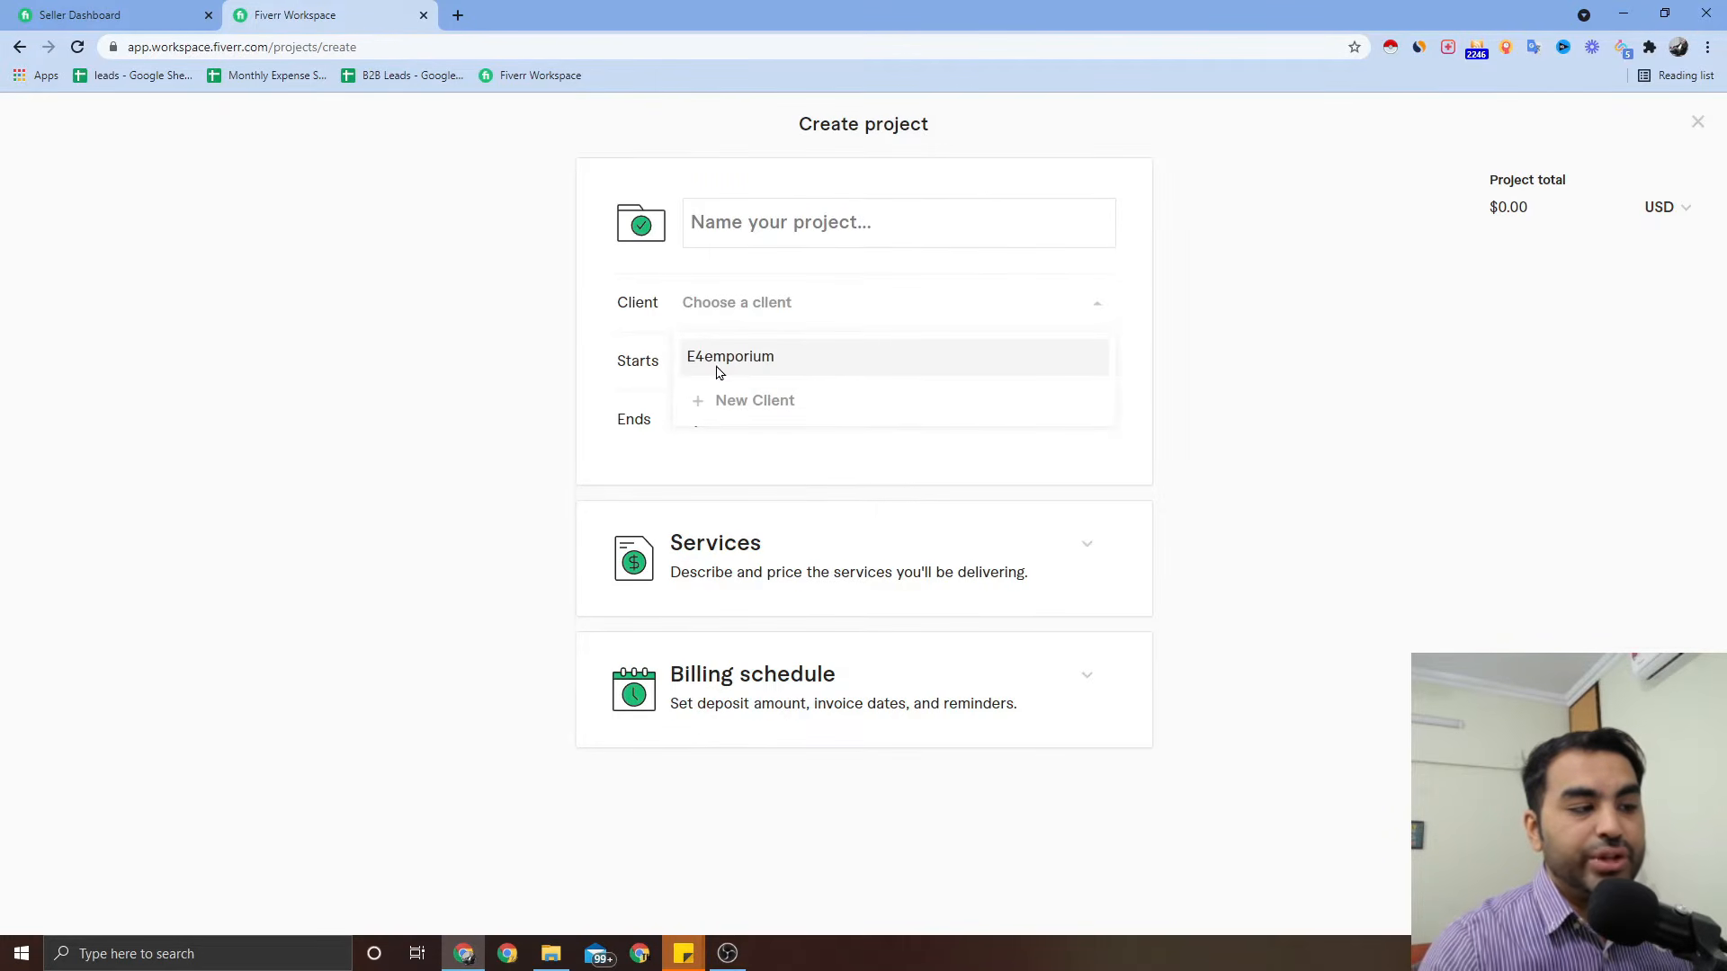
click(821, 303)
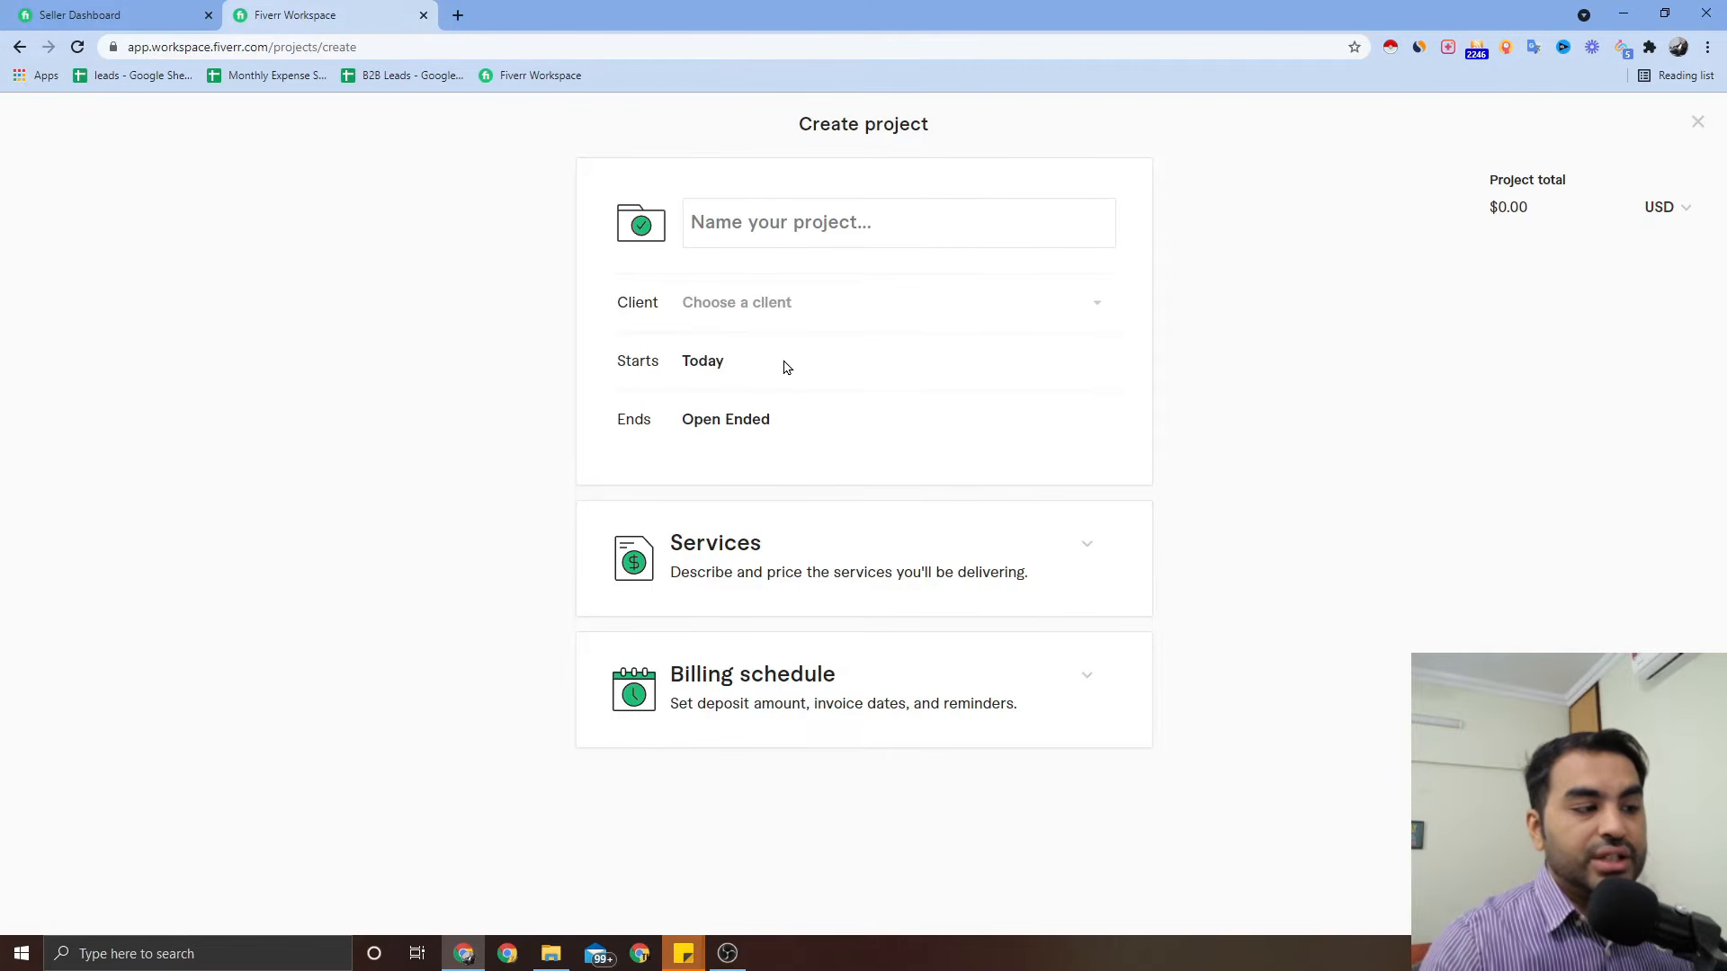
Step: Examine the project form's Services and Billing schedule options, and close the form without creating a project
click(1011, 549)
scroll(1011, 551, down, 3)
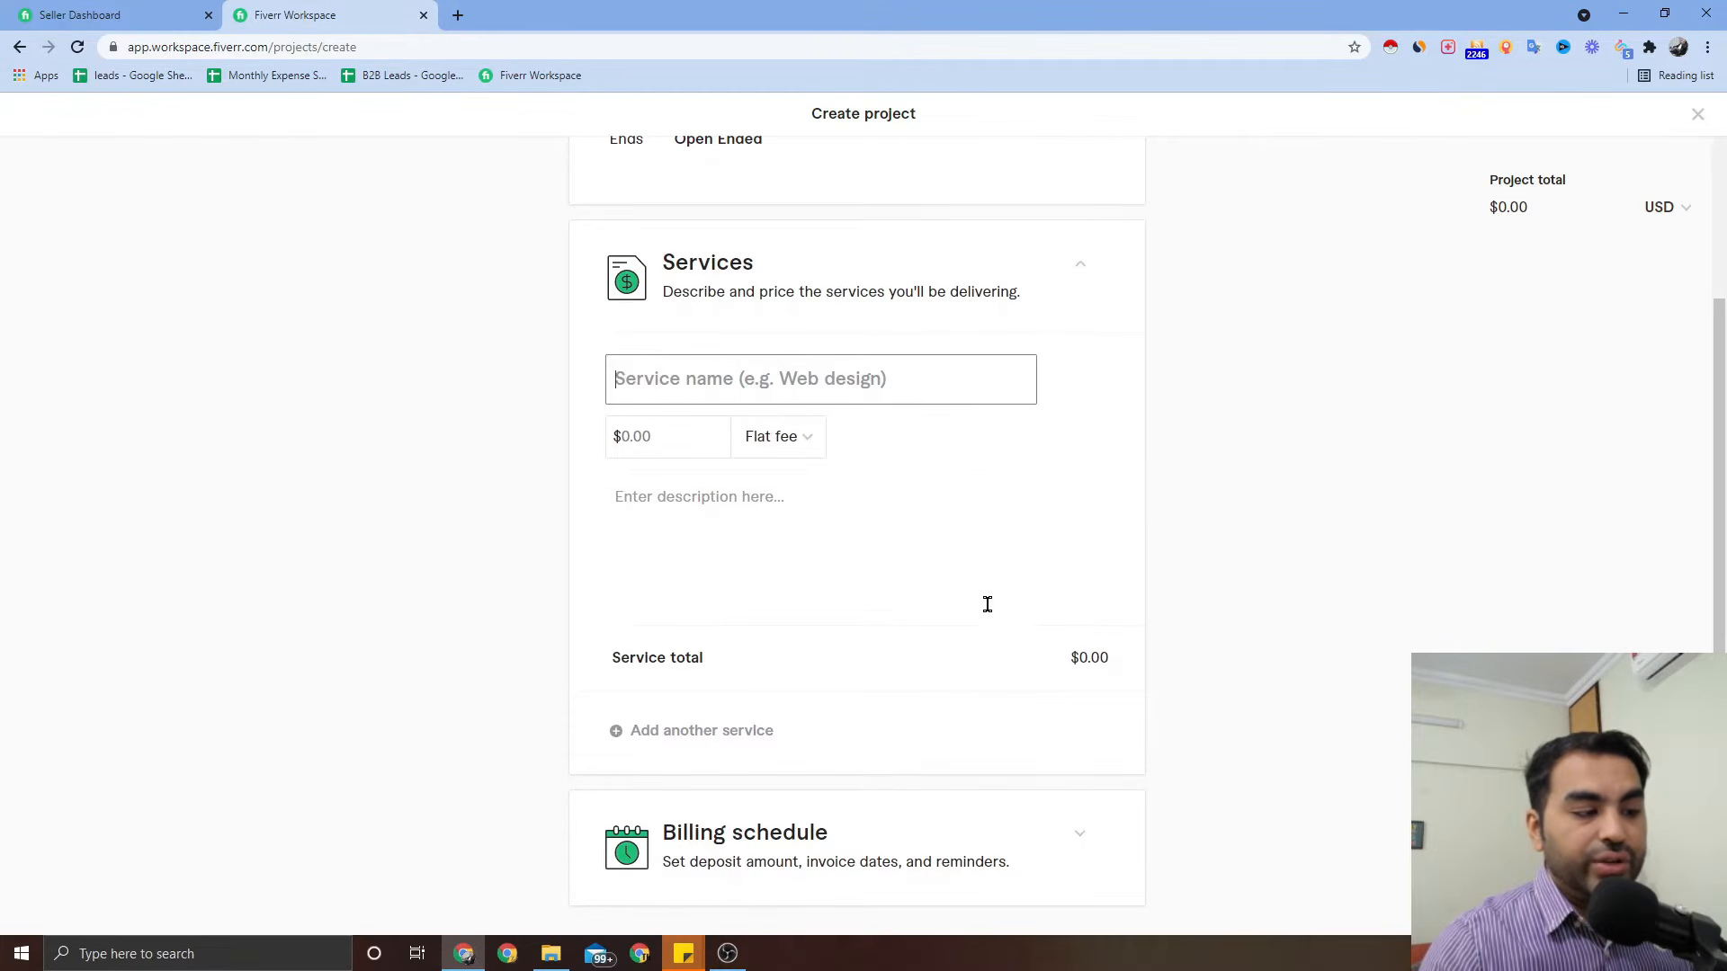
click(1079, 834)
scroll(963, 570, down, 4)
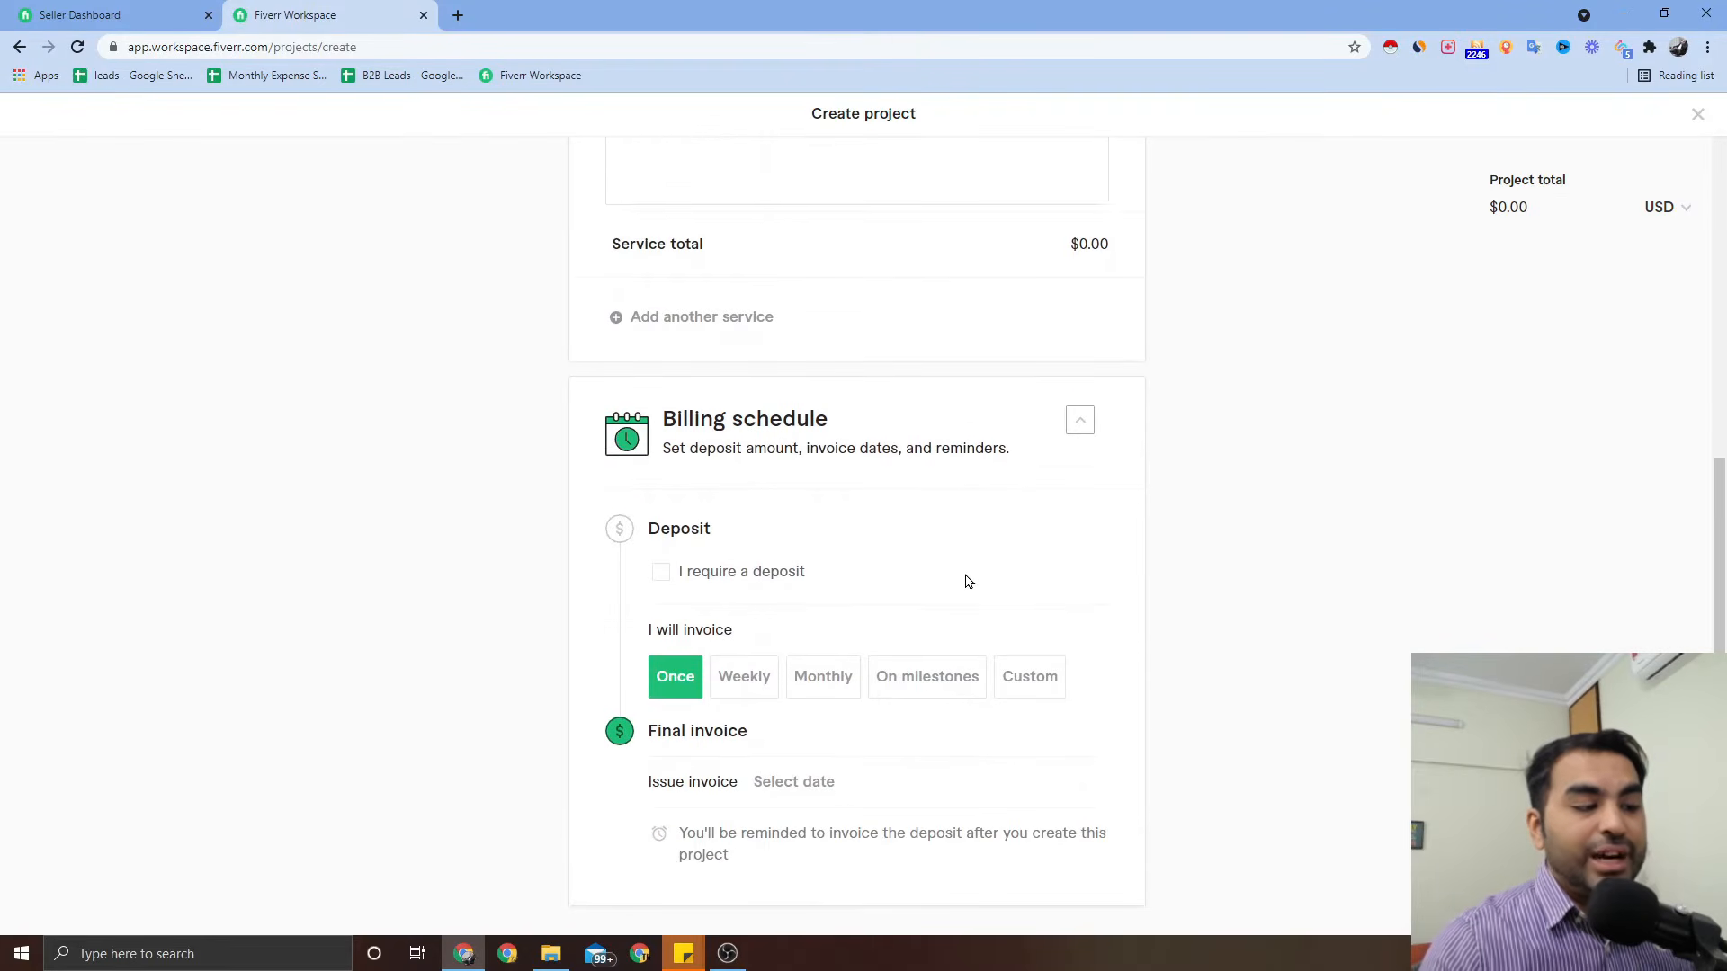
click(779, 573)
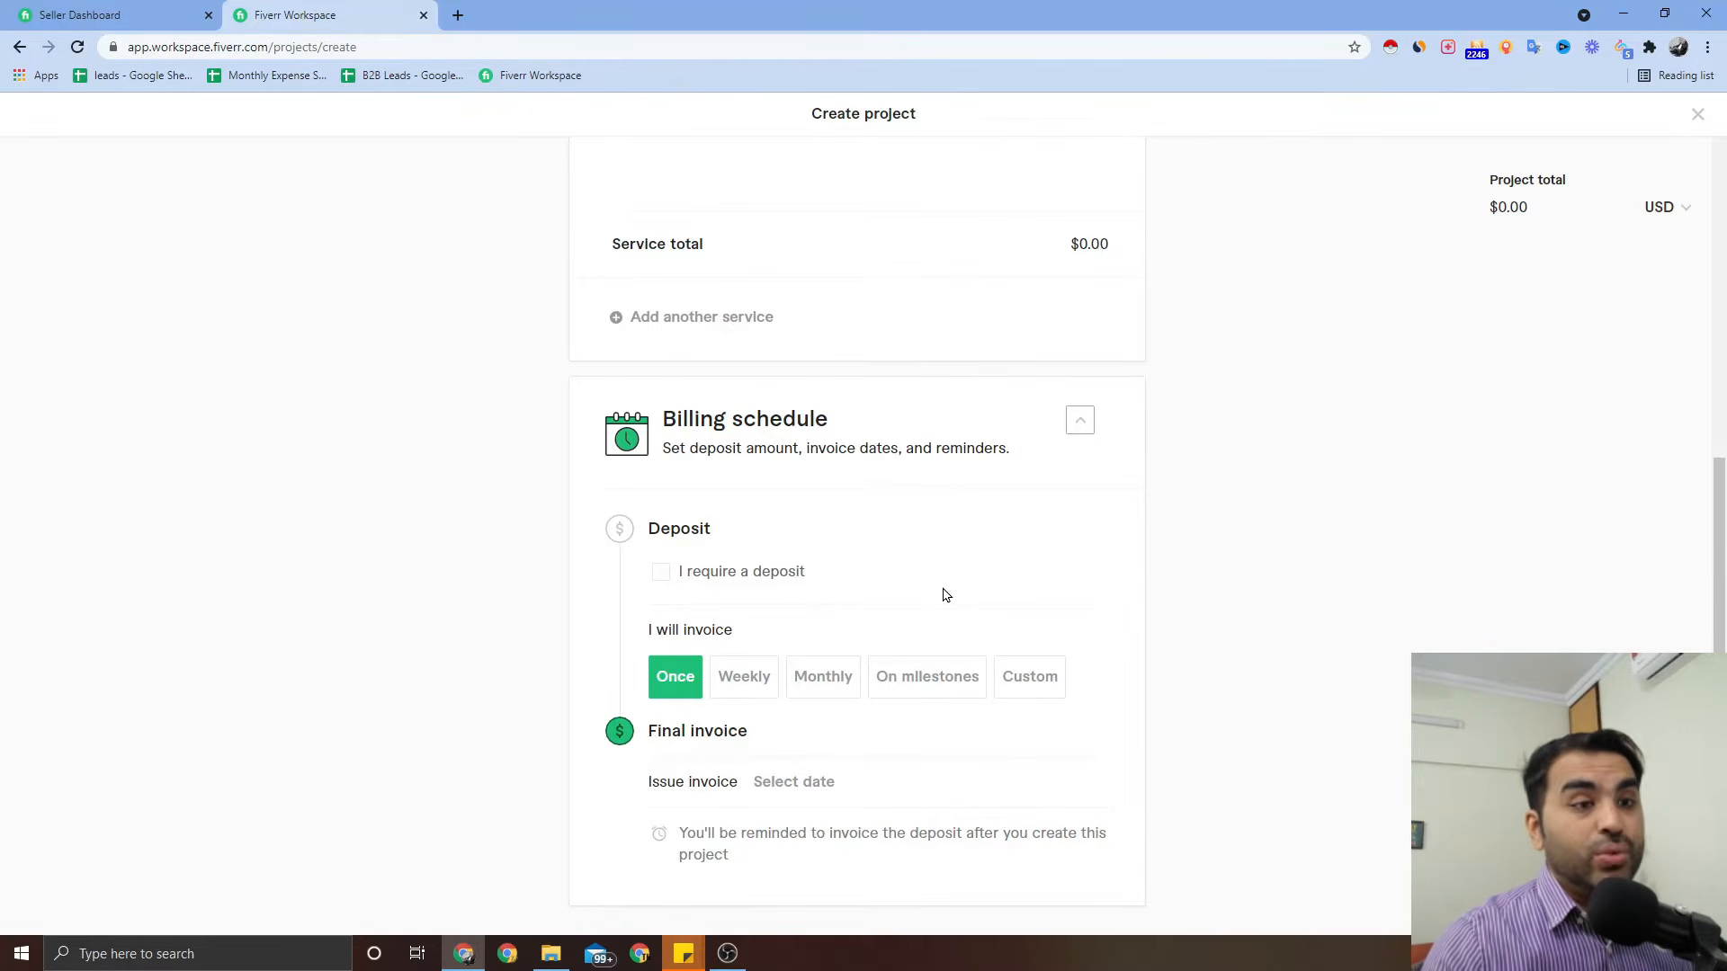
scroll(947, 553, up, 7)
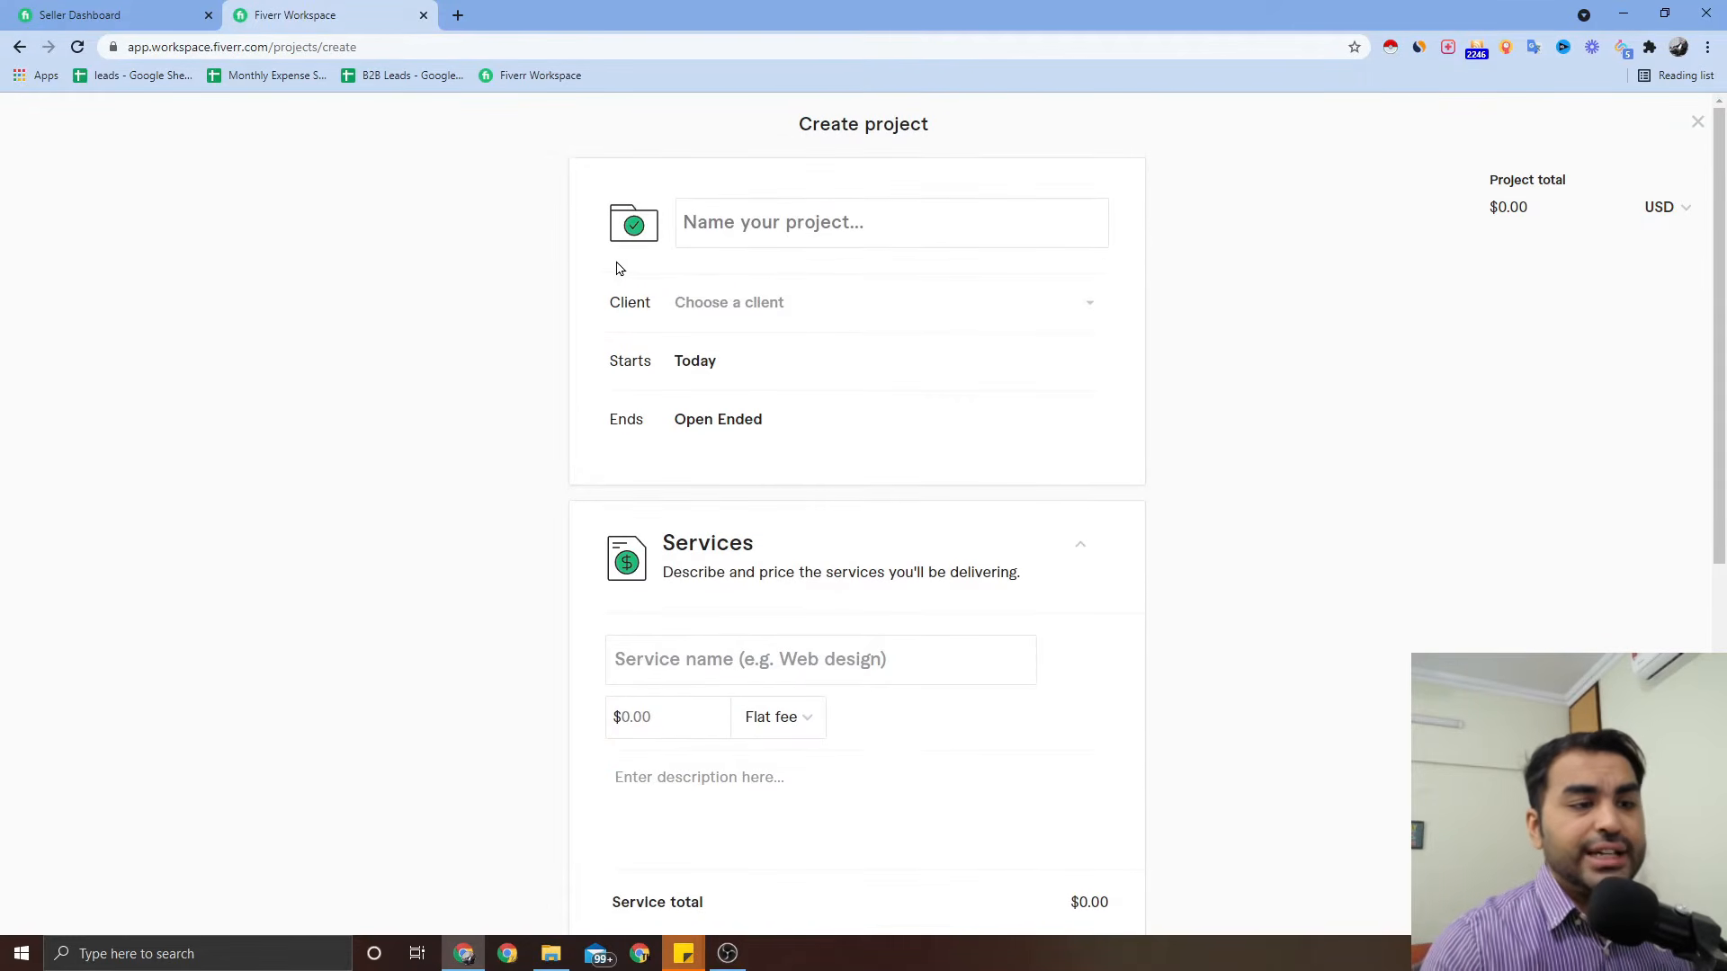
click(1698, 121)
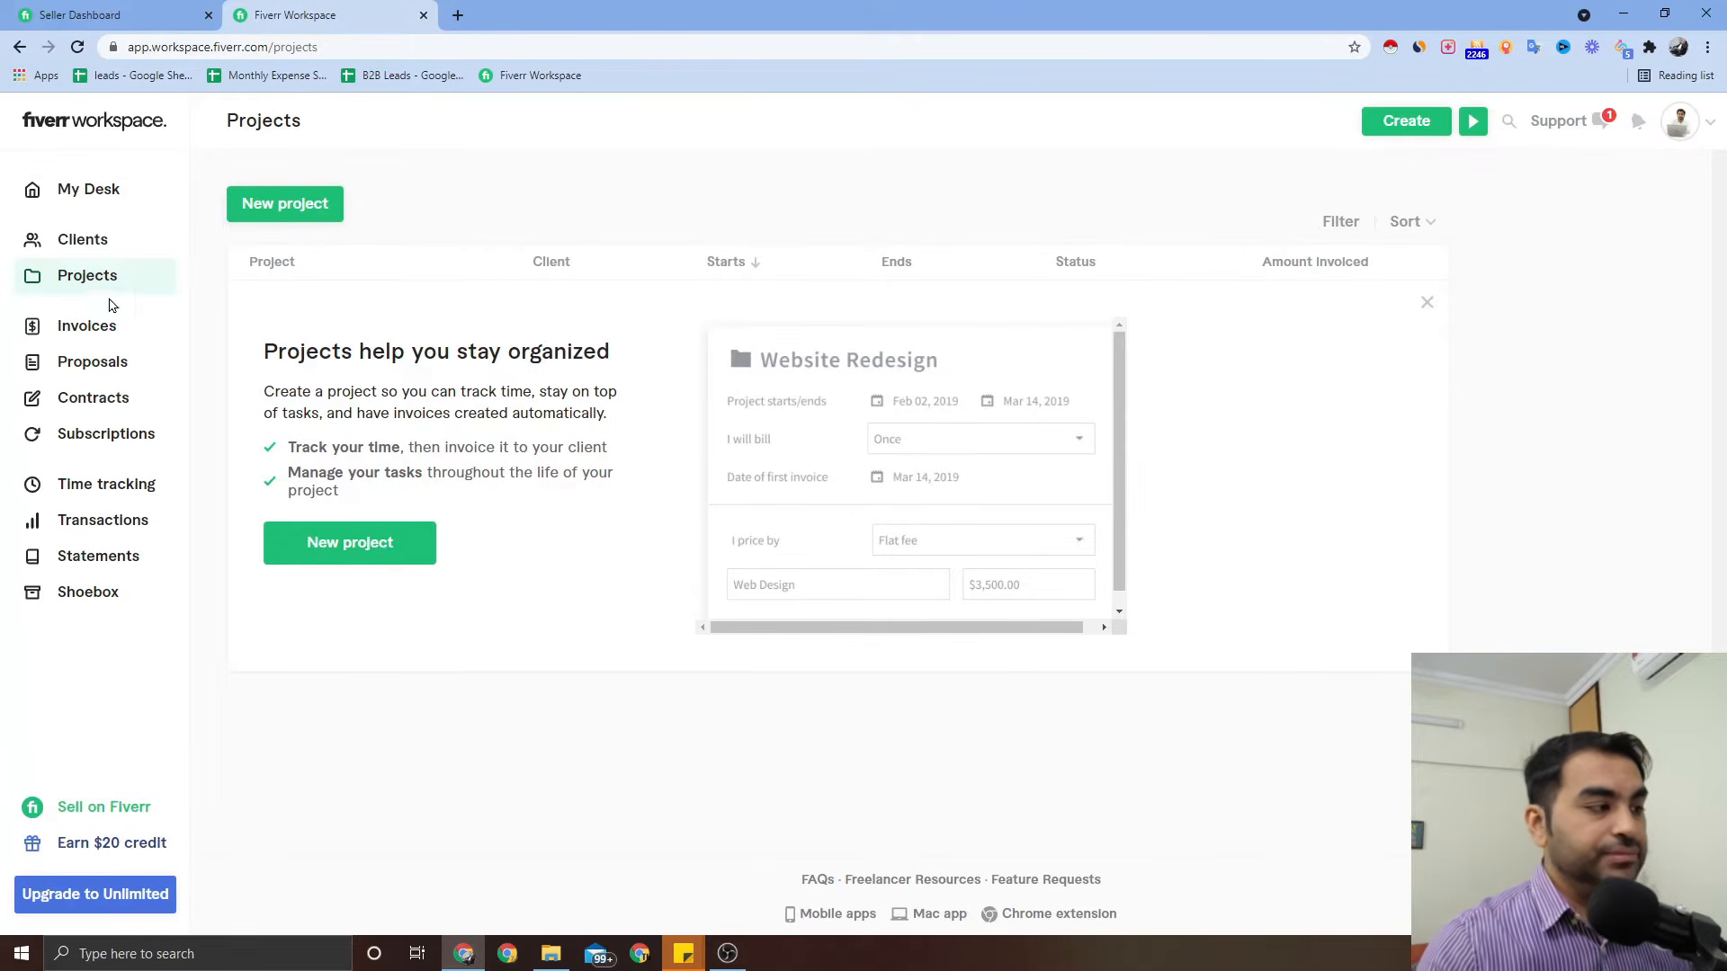
Step: Start a new invoice from the Invoices section, declining the offer to upgrade to Unlimited
click(84, 331)
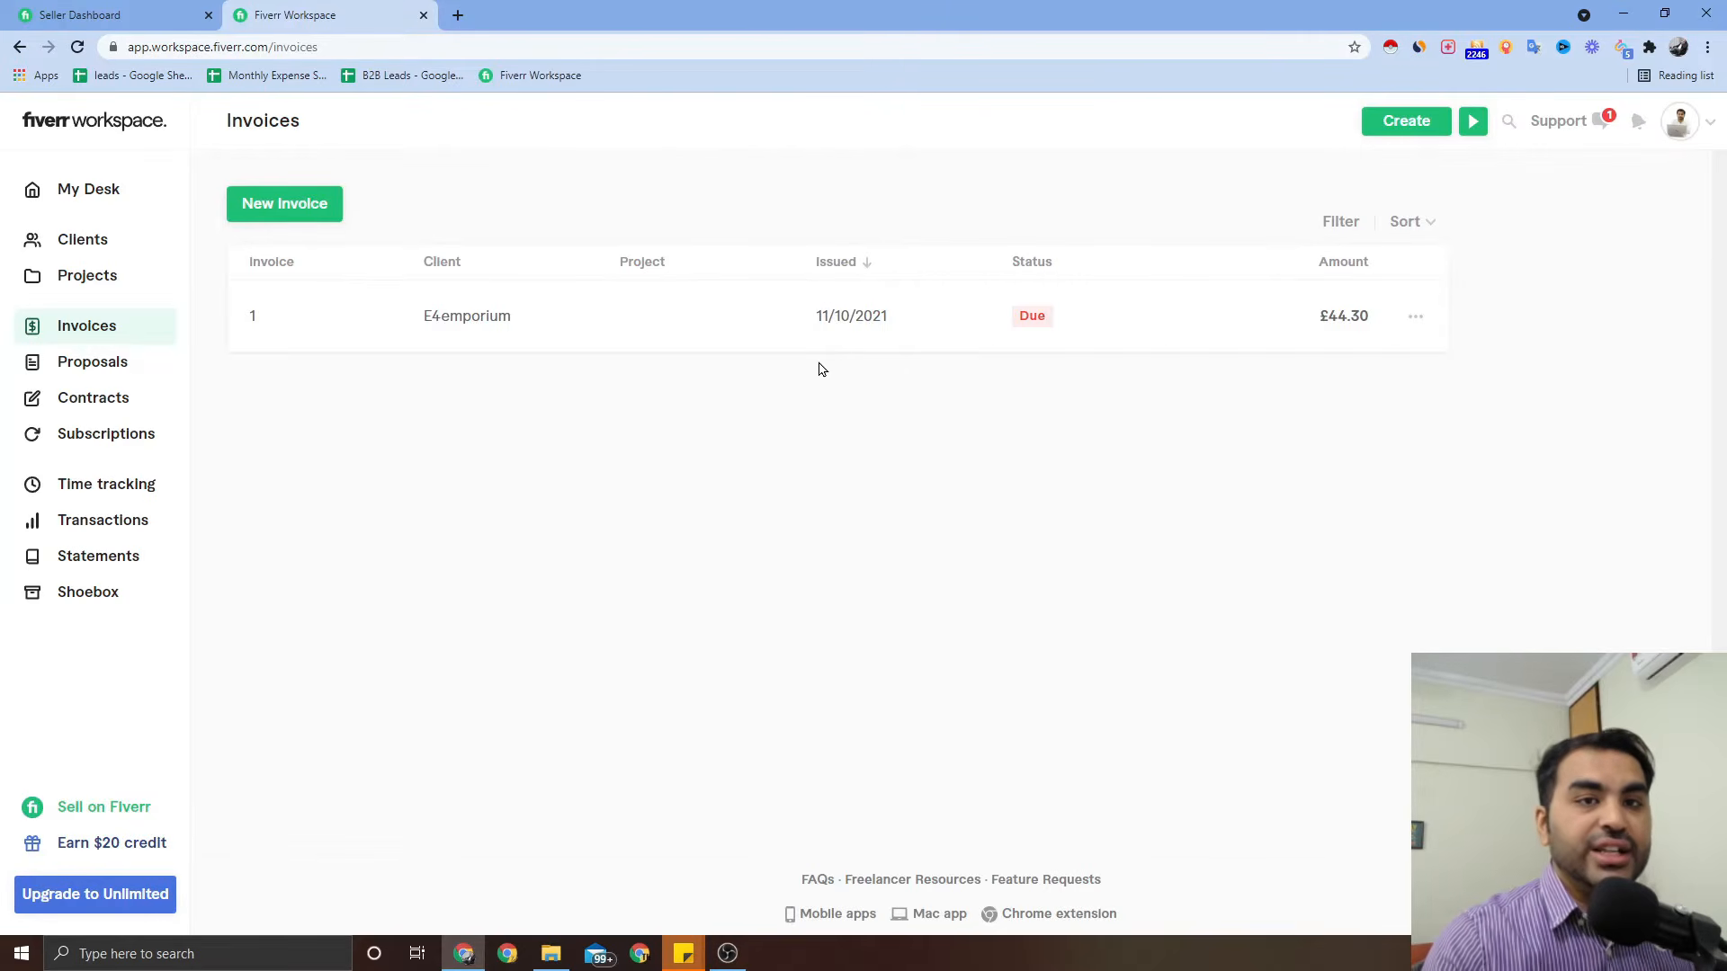
click(283, 213)
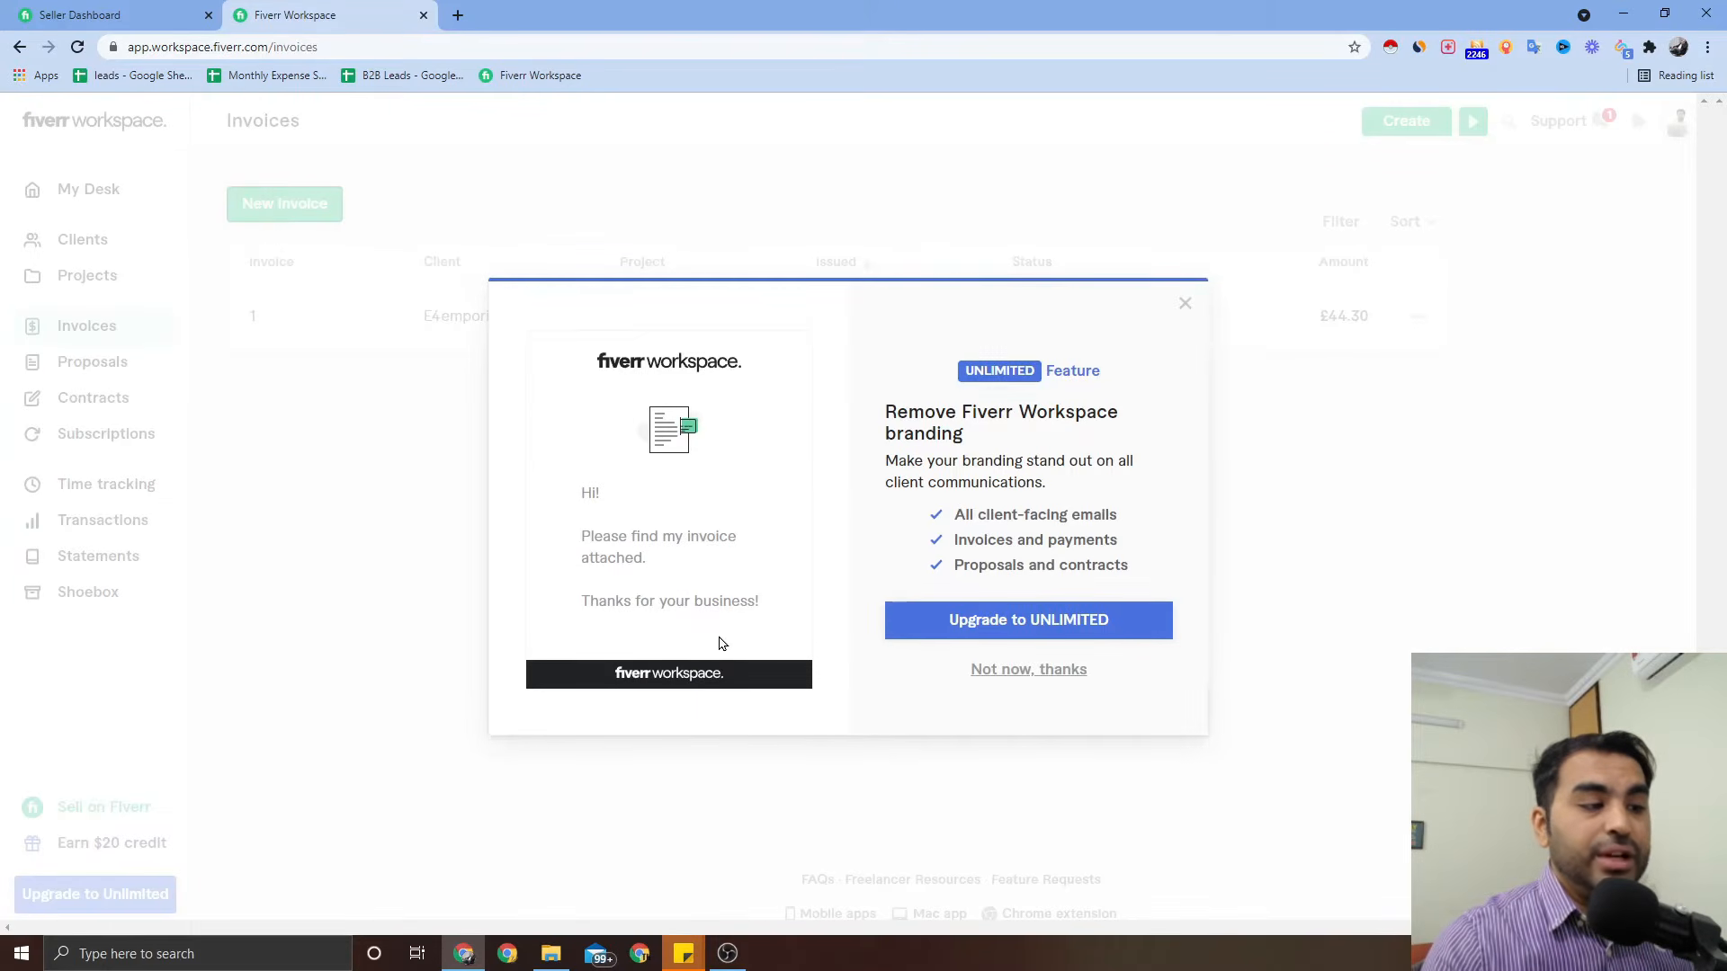
click(1057, 675)
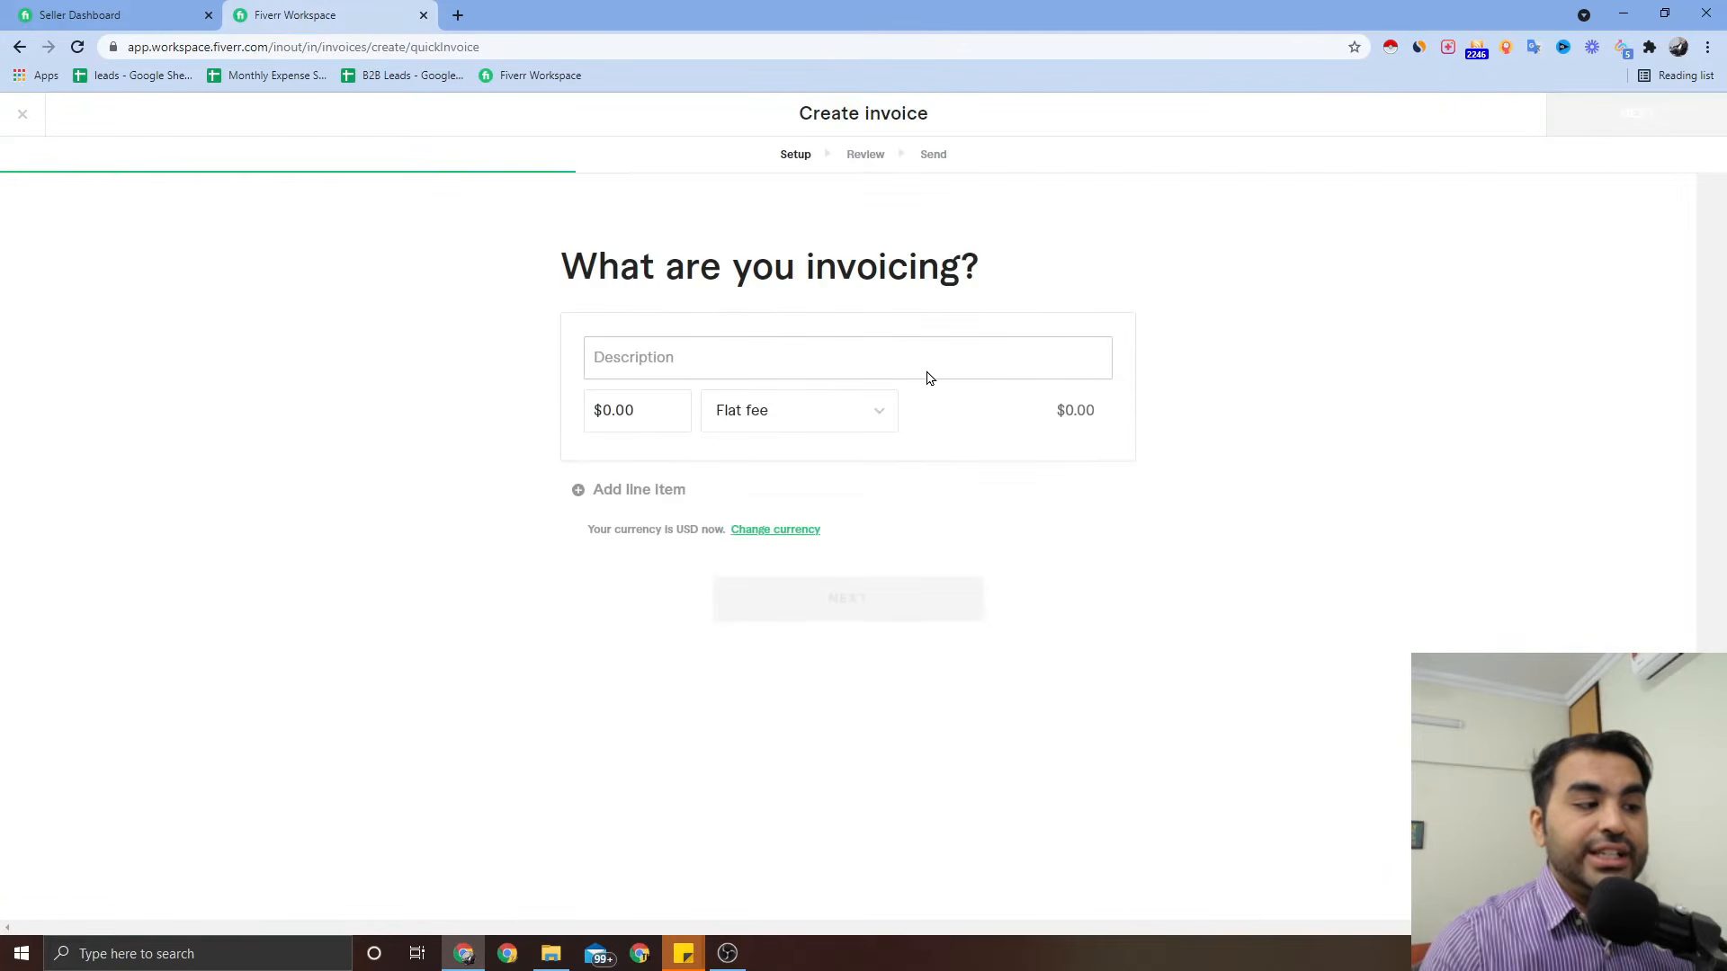
Step: Describe the invoice item as "logo design", set its rate to $20, and check the fee types while keeping Flat fee
click(819, 361)
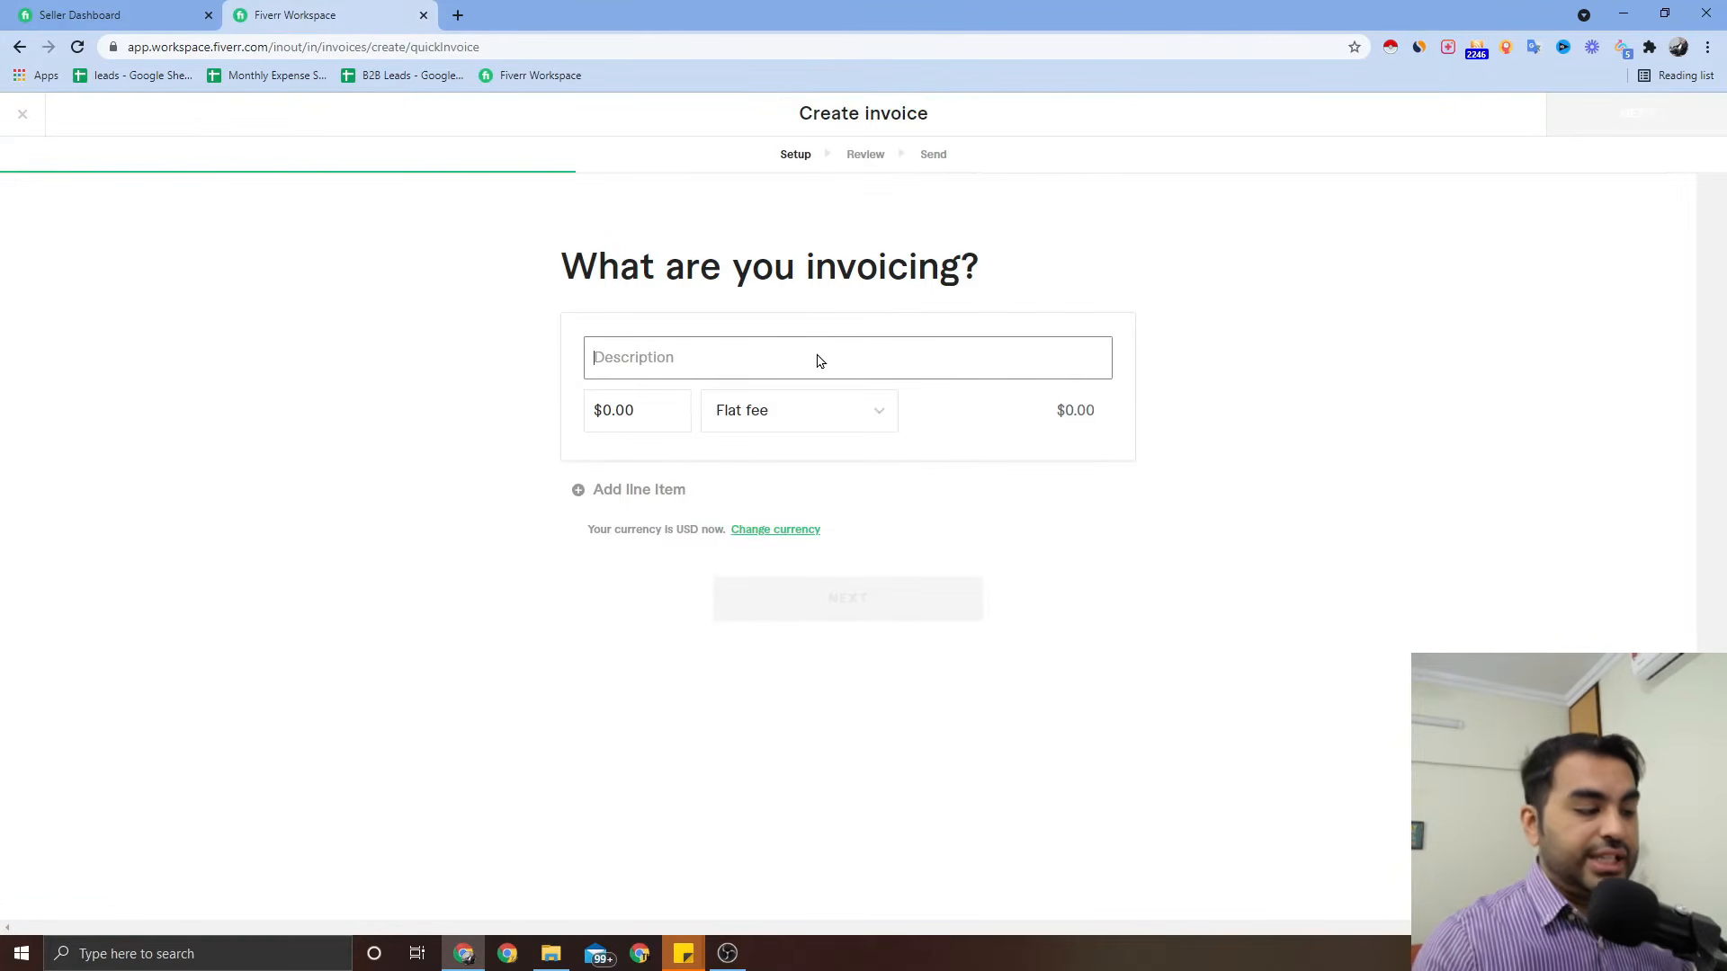
text(logo design)
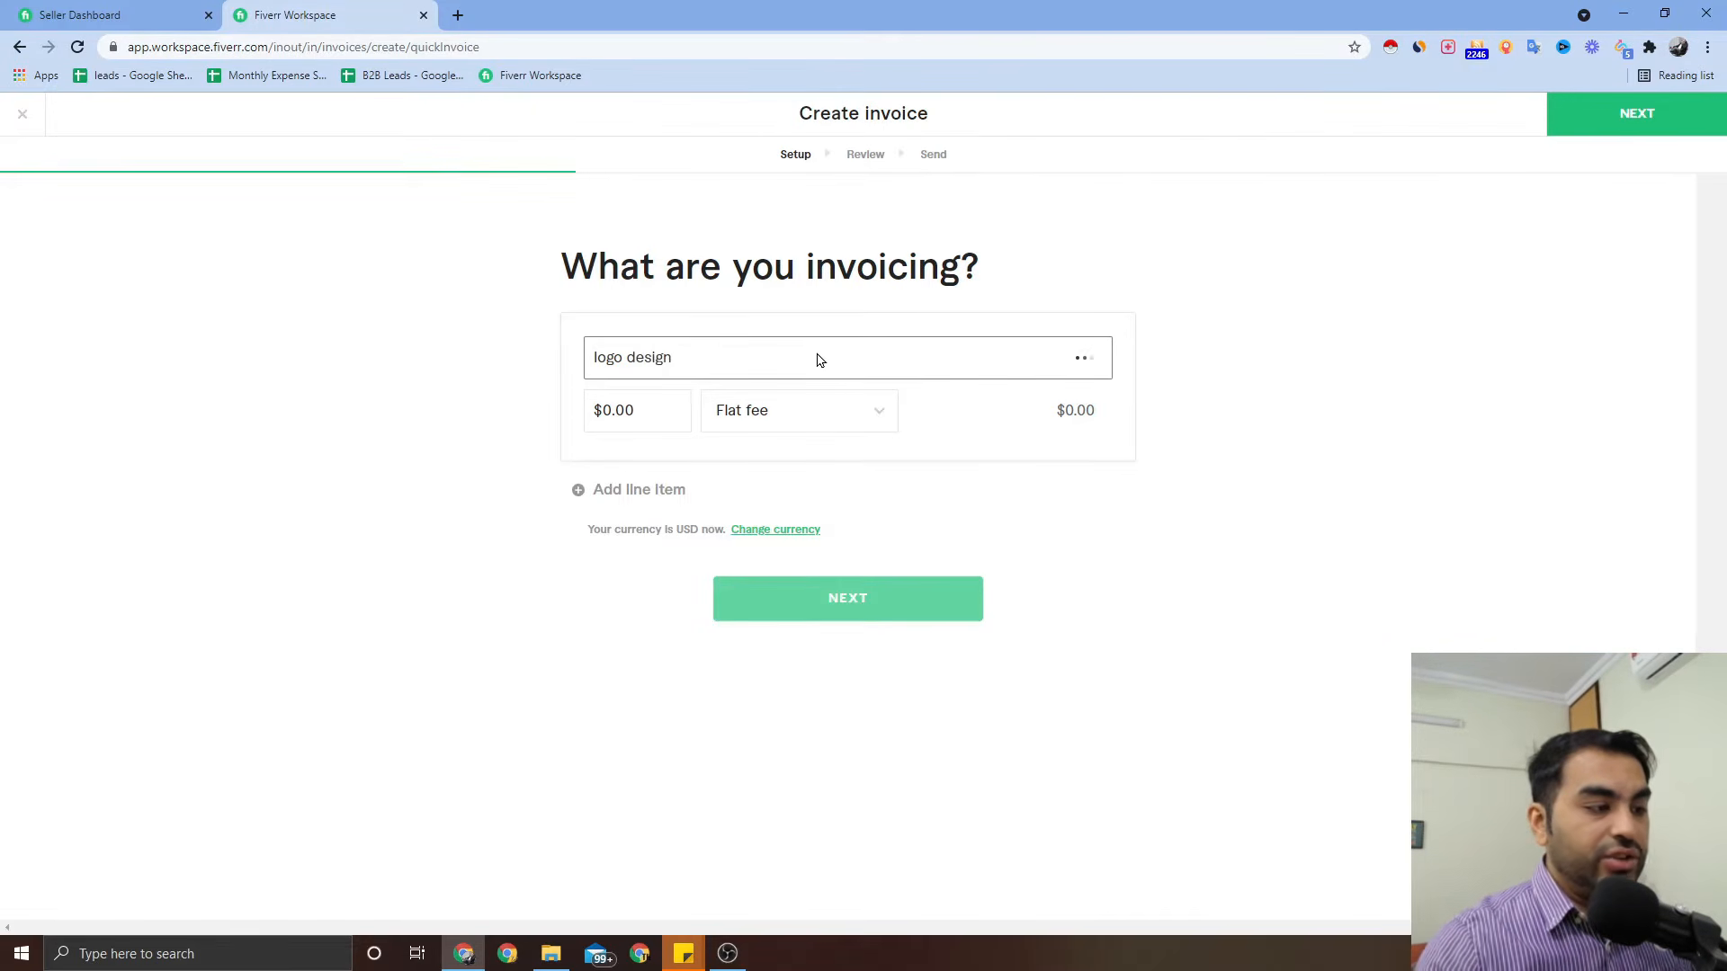
click(616, 410)
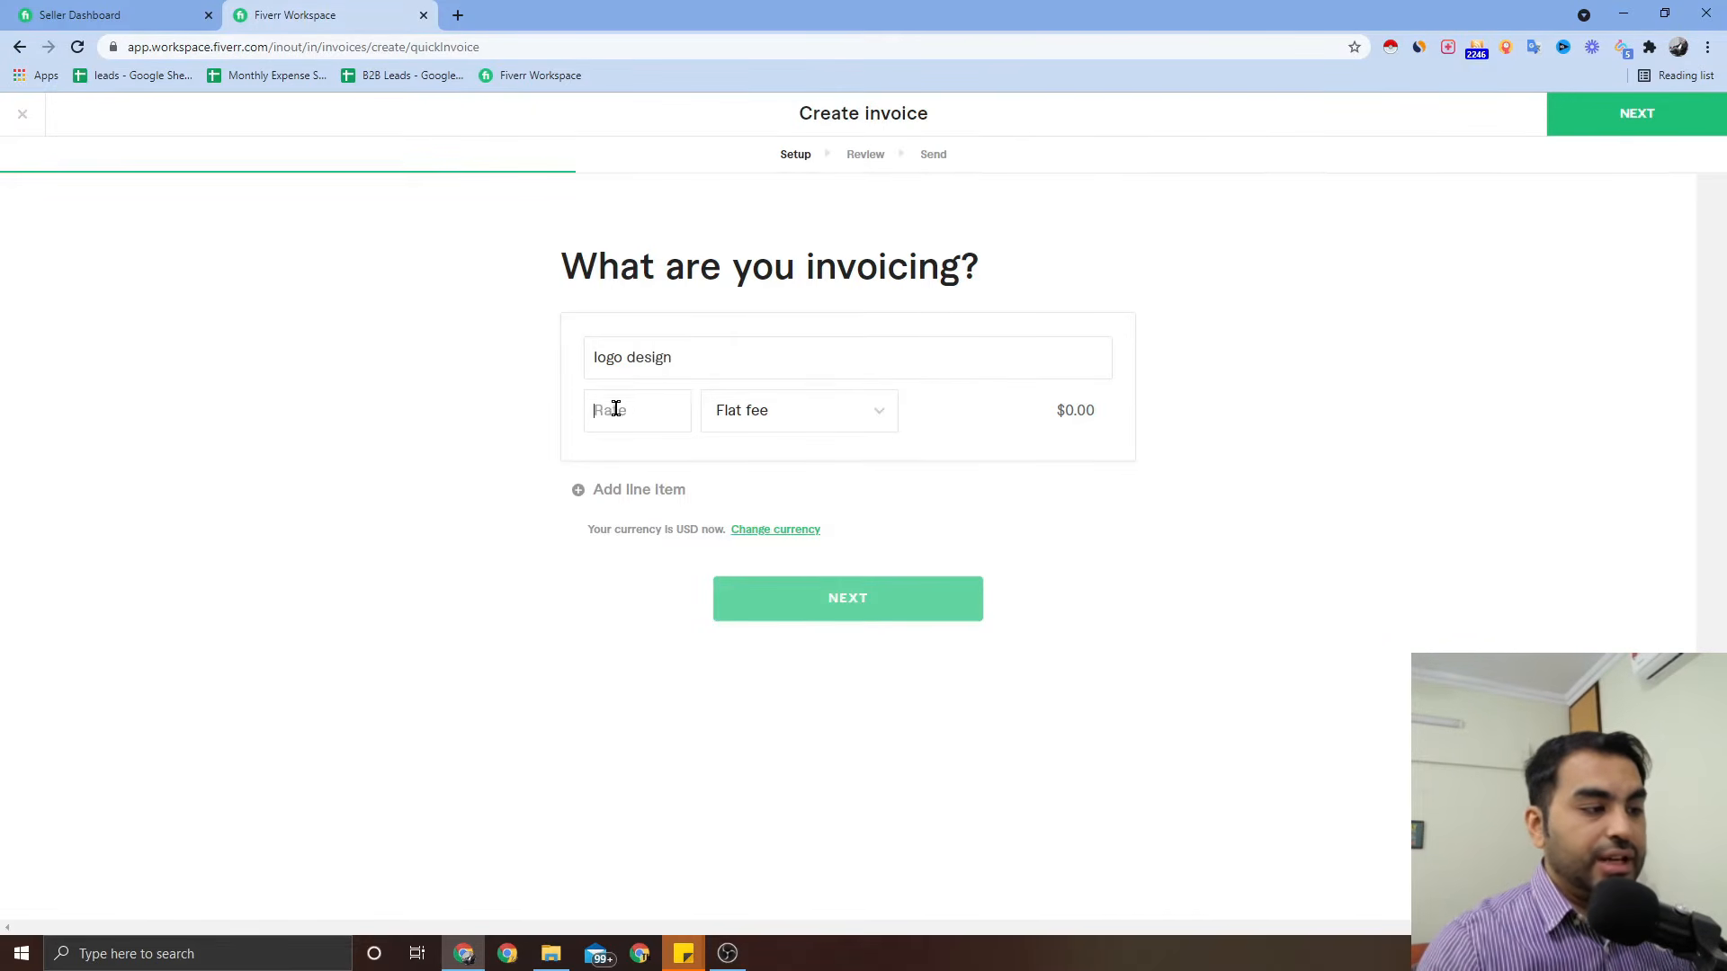
text(20)
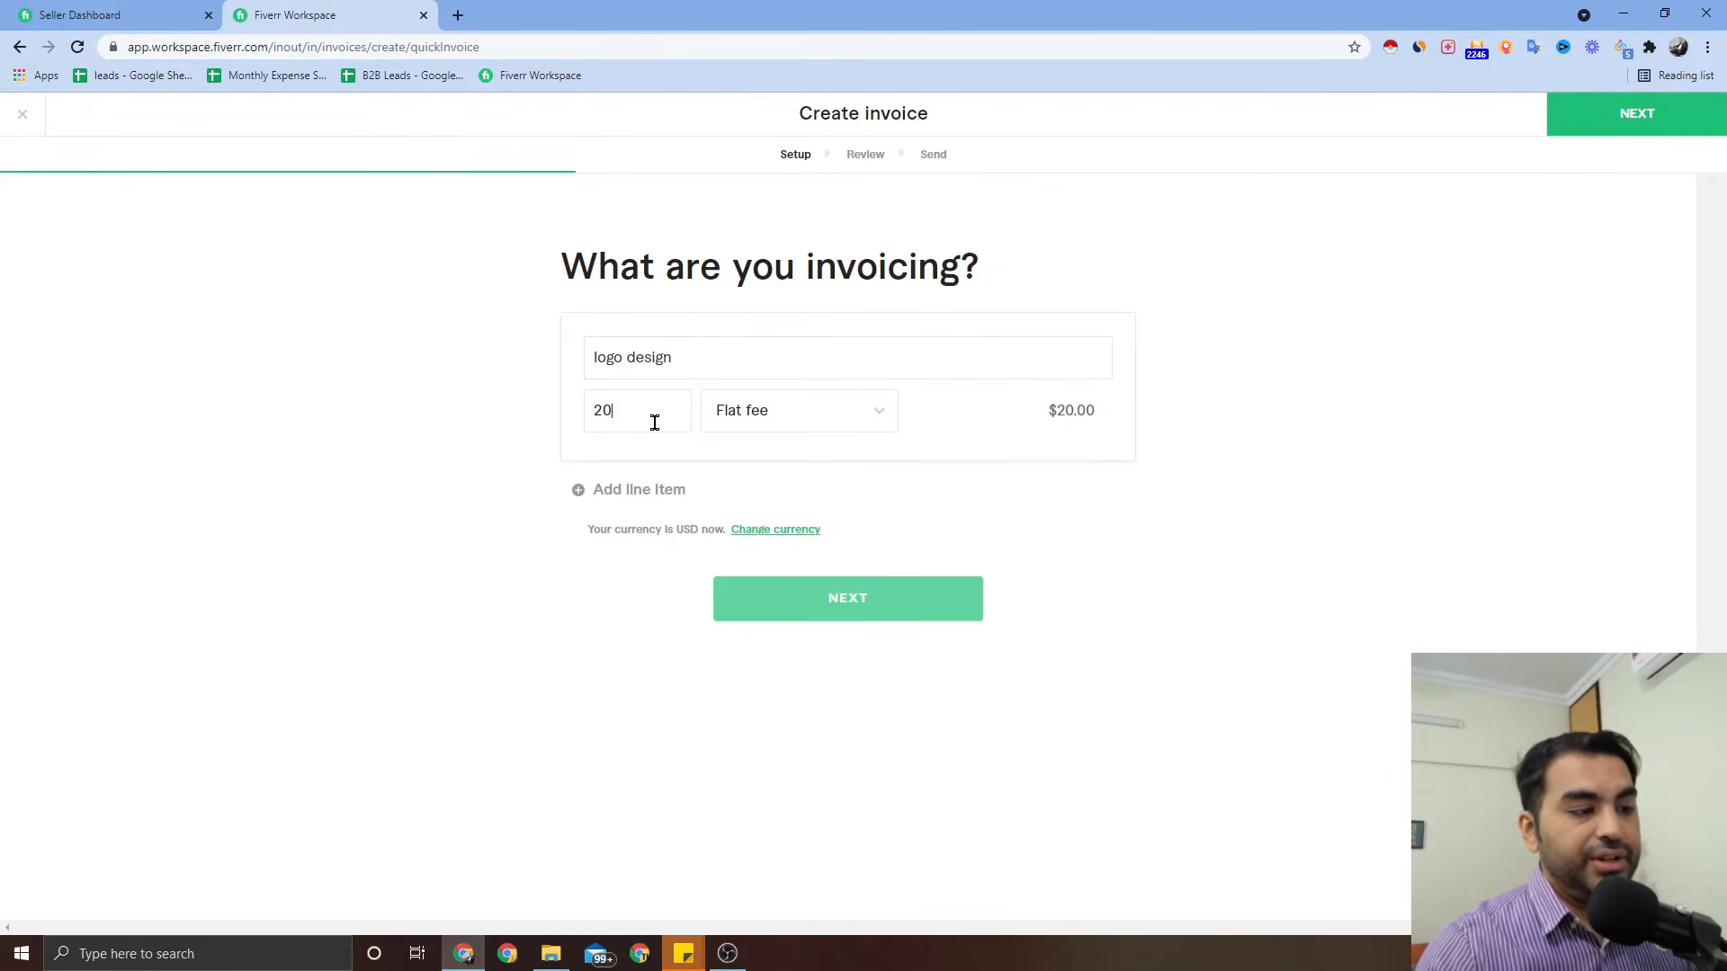
click(845, 434)
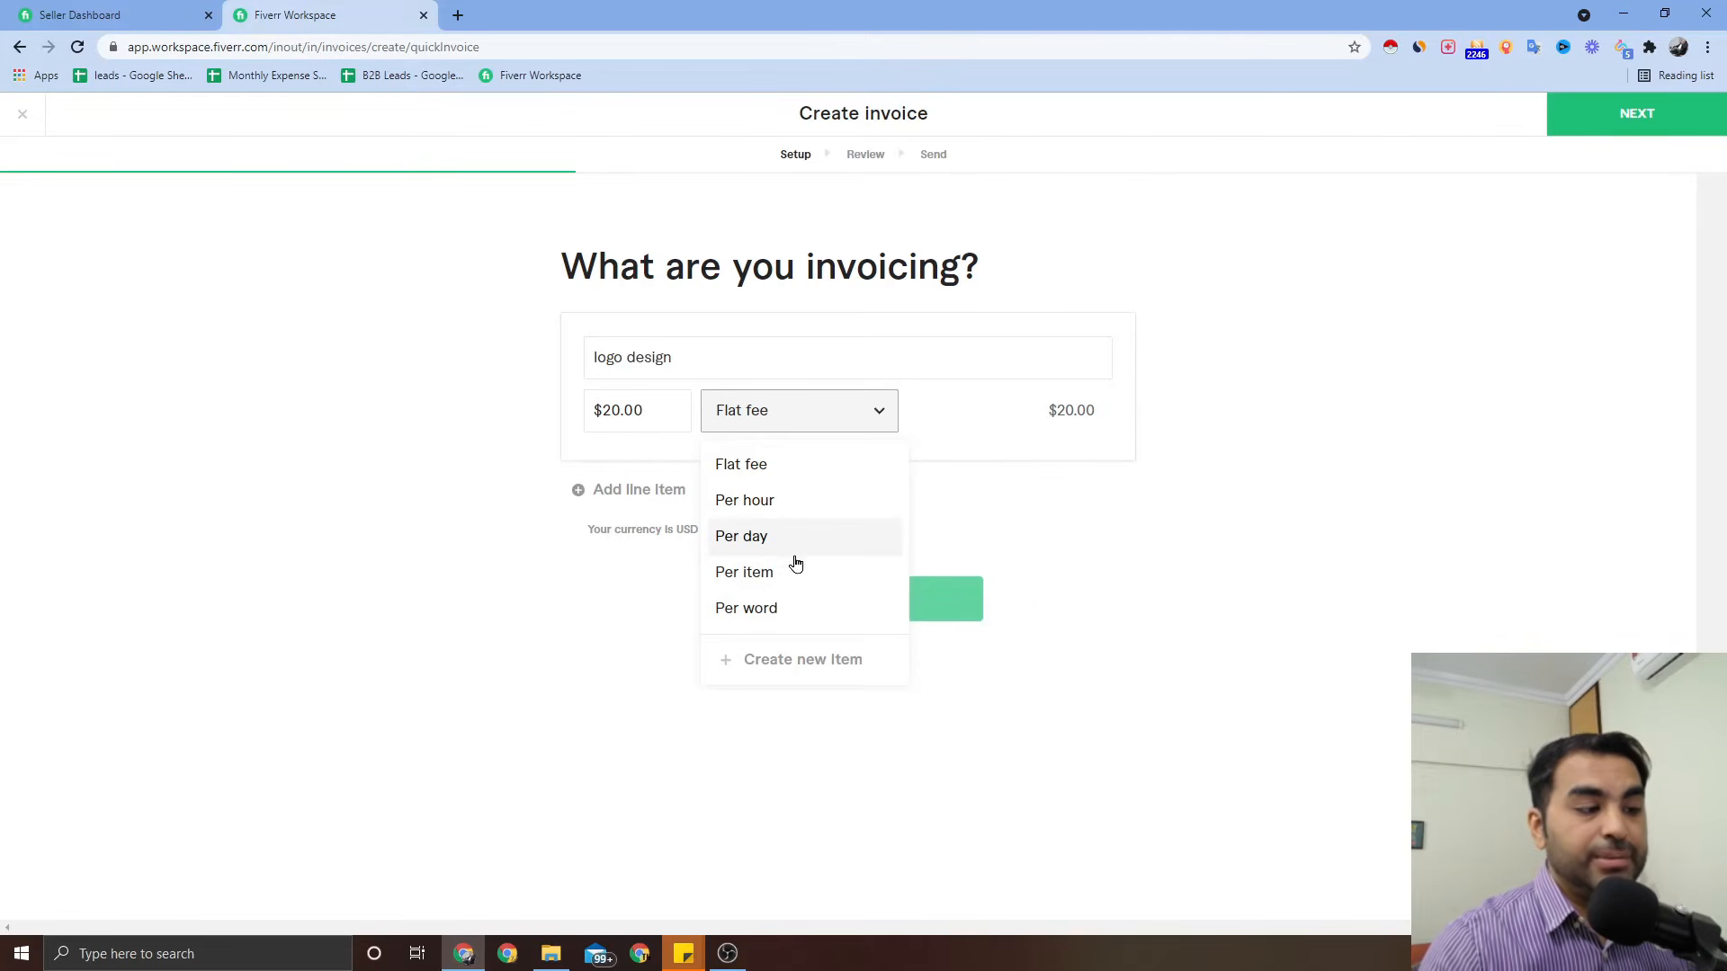
click(971, 527)
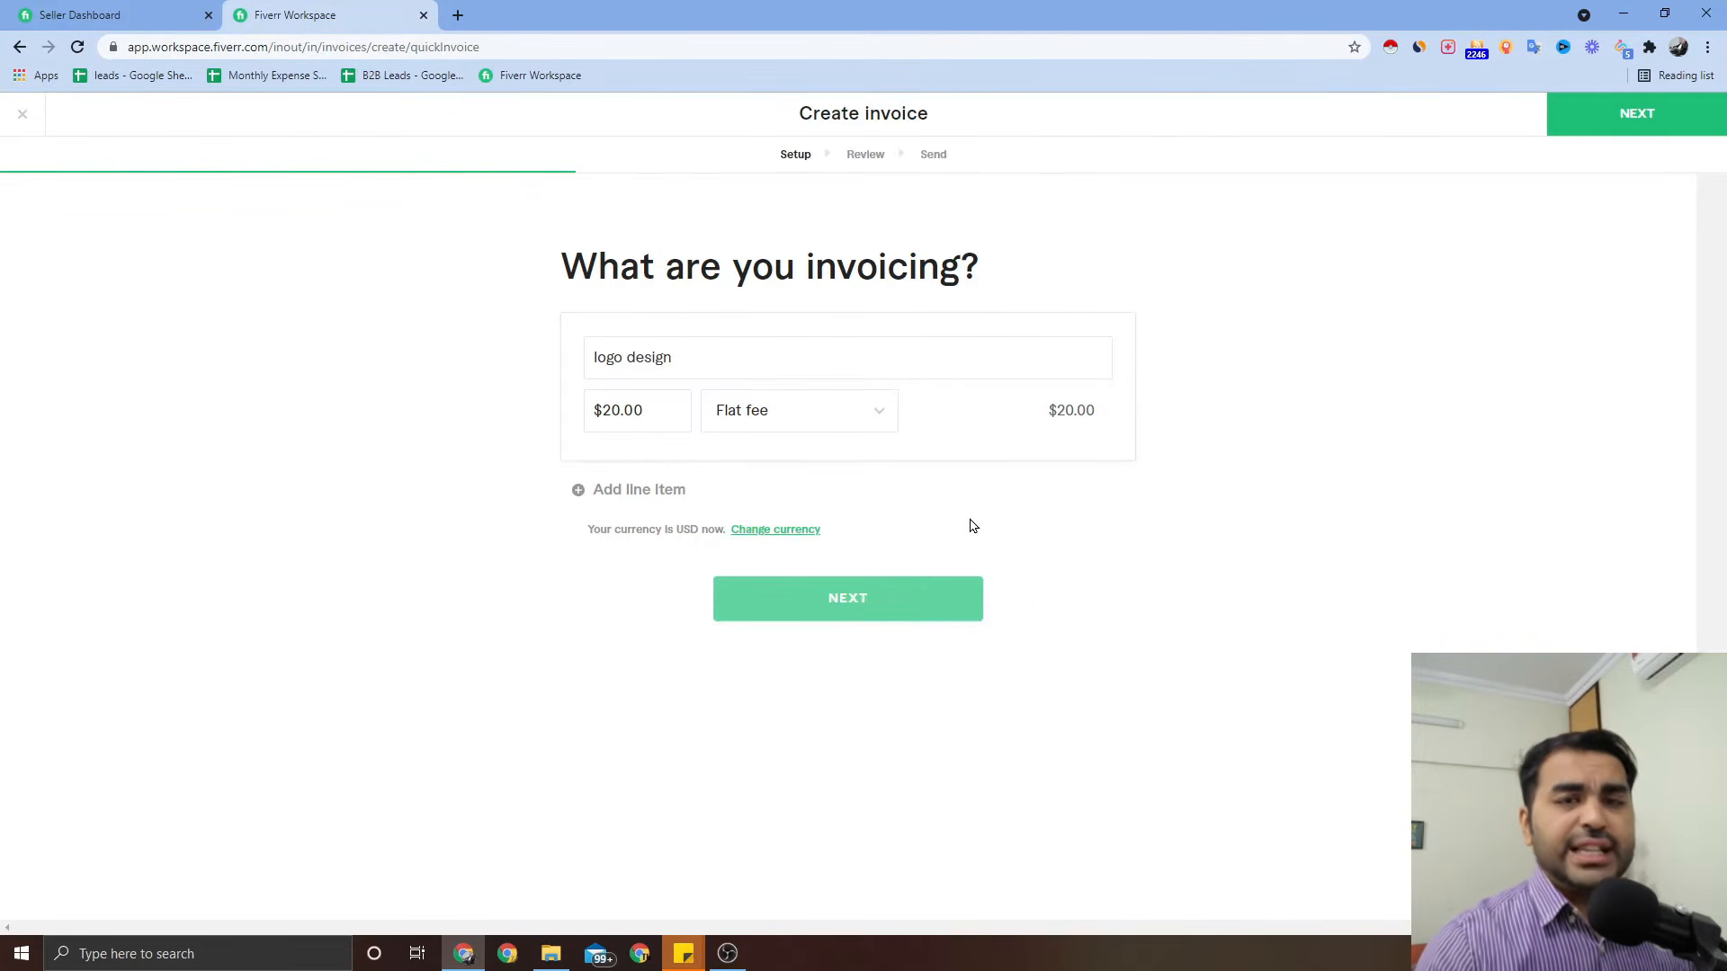
Step: Add a blank second line item to the invoice and remove it again
click(859, 602)
click(640, 489)
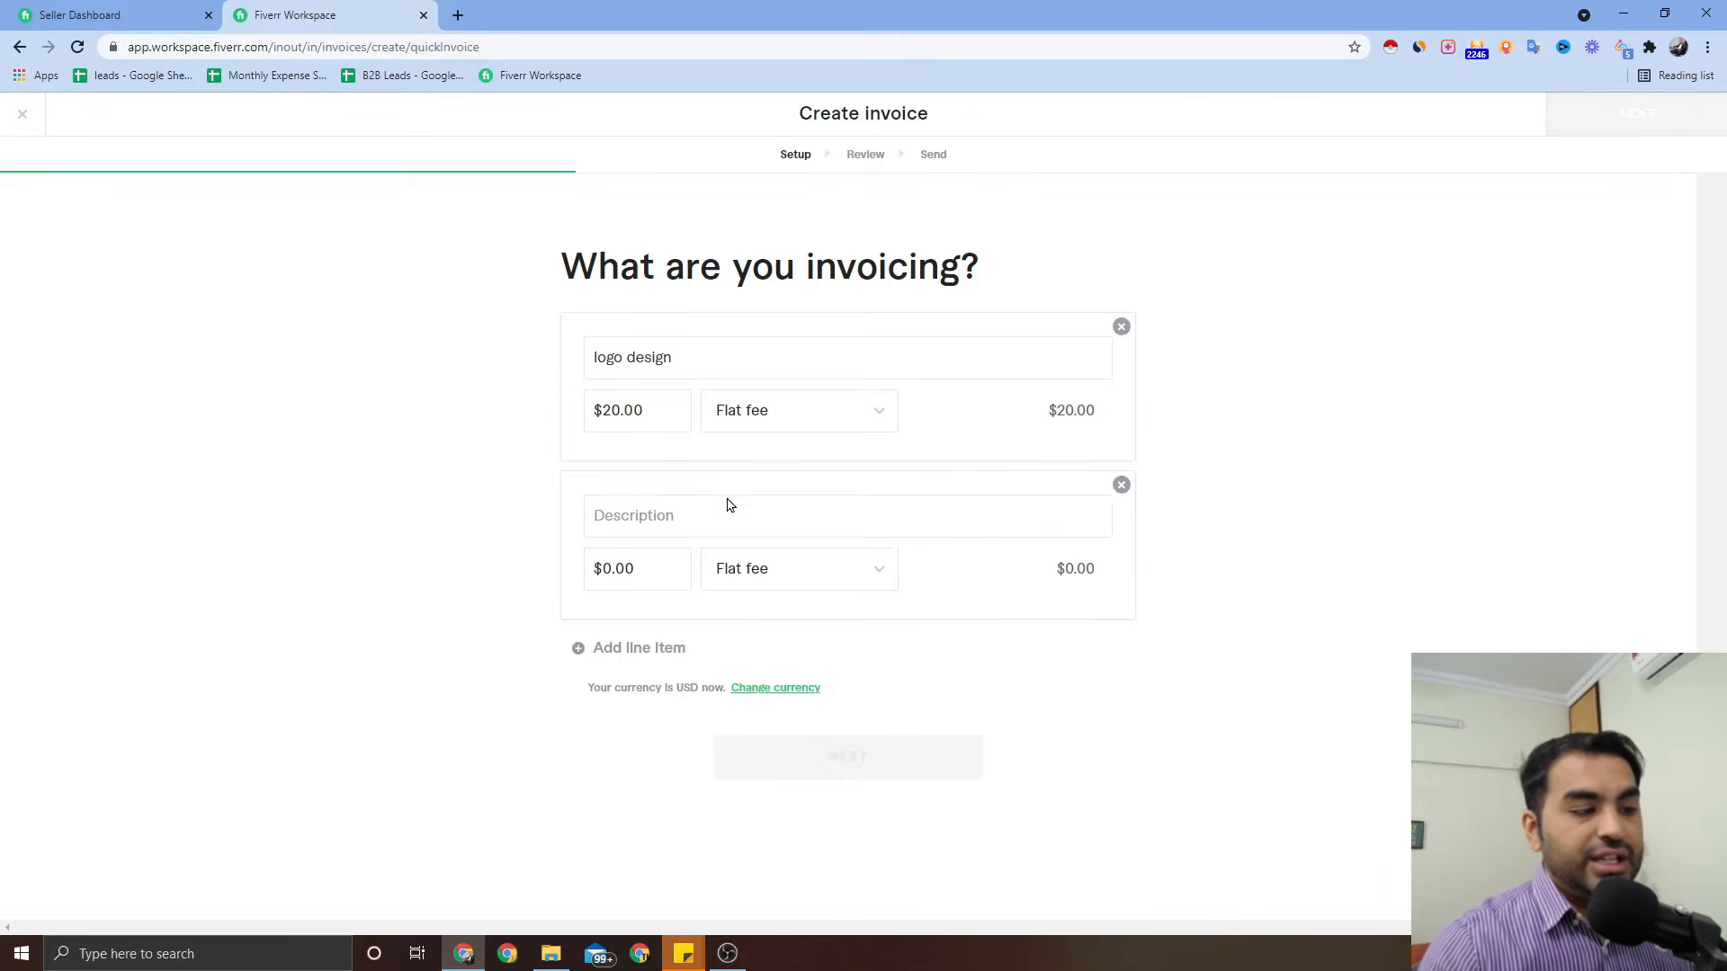
click(1121, 487)
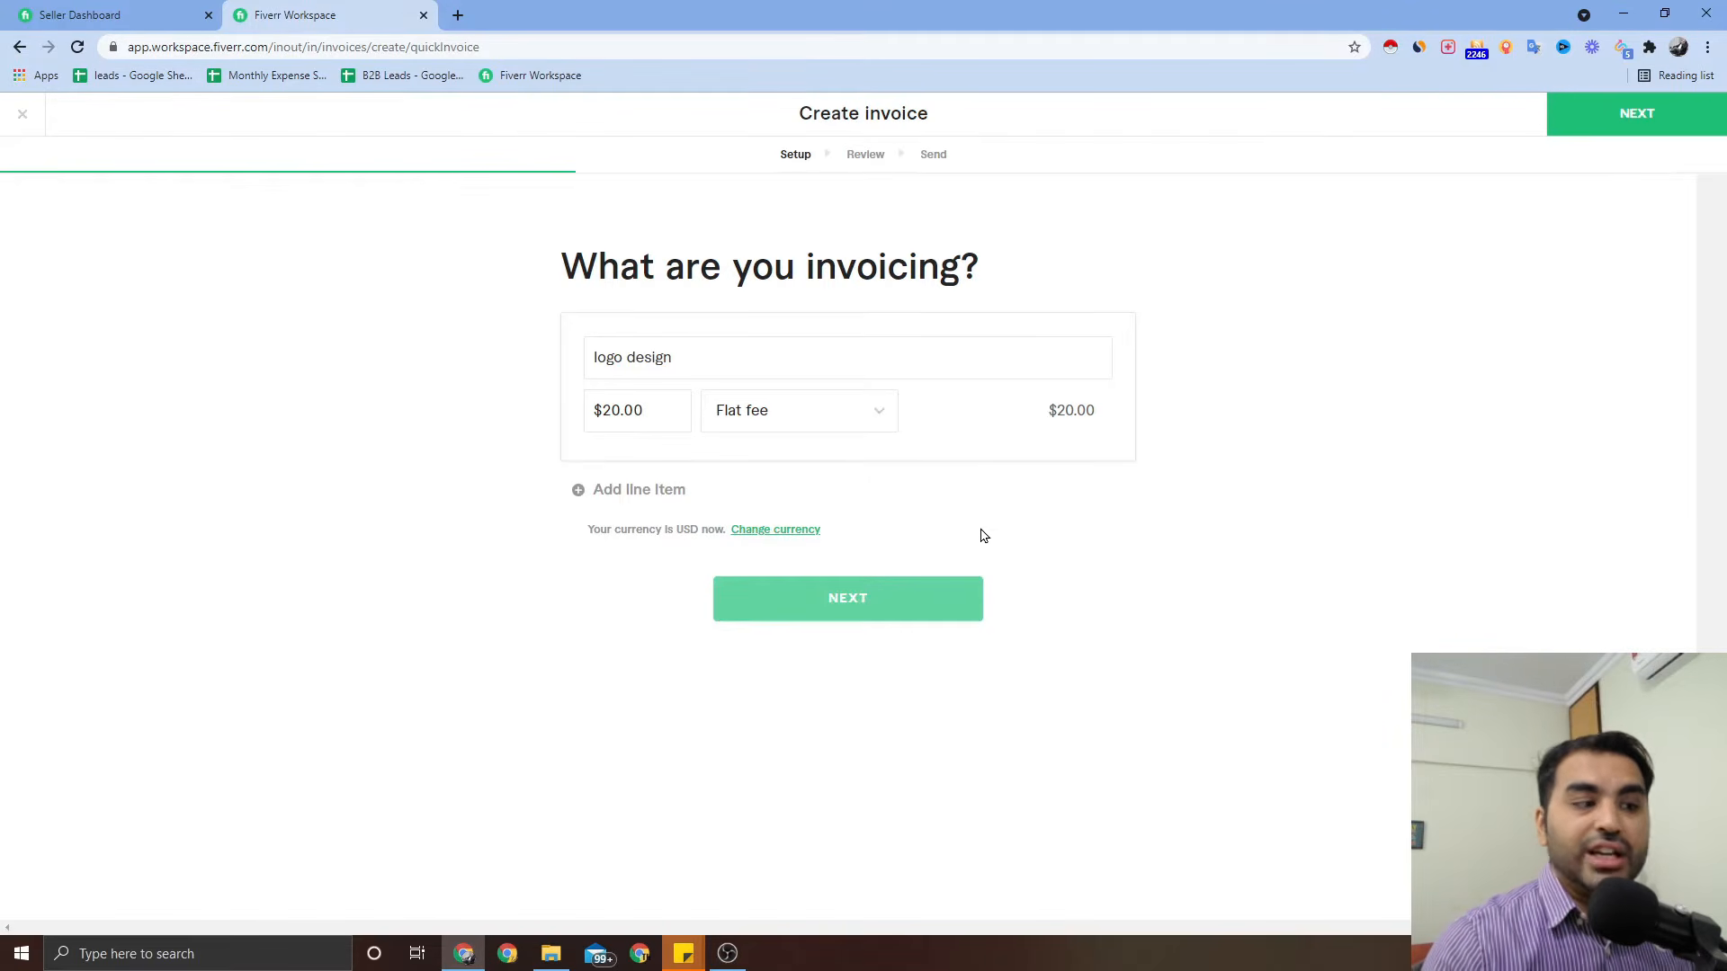
Step: Check the invoice's currency choice, keep USD, and continue to the client selection
click(767, 531)
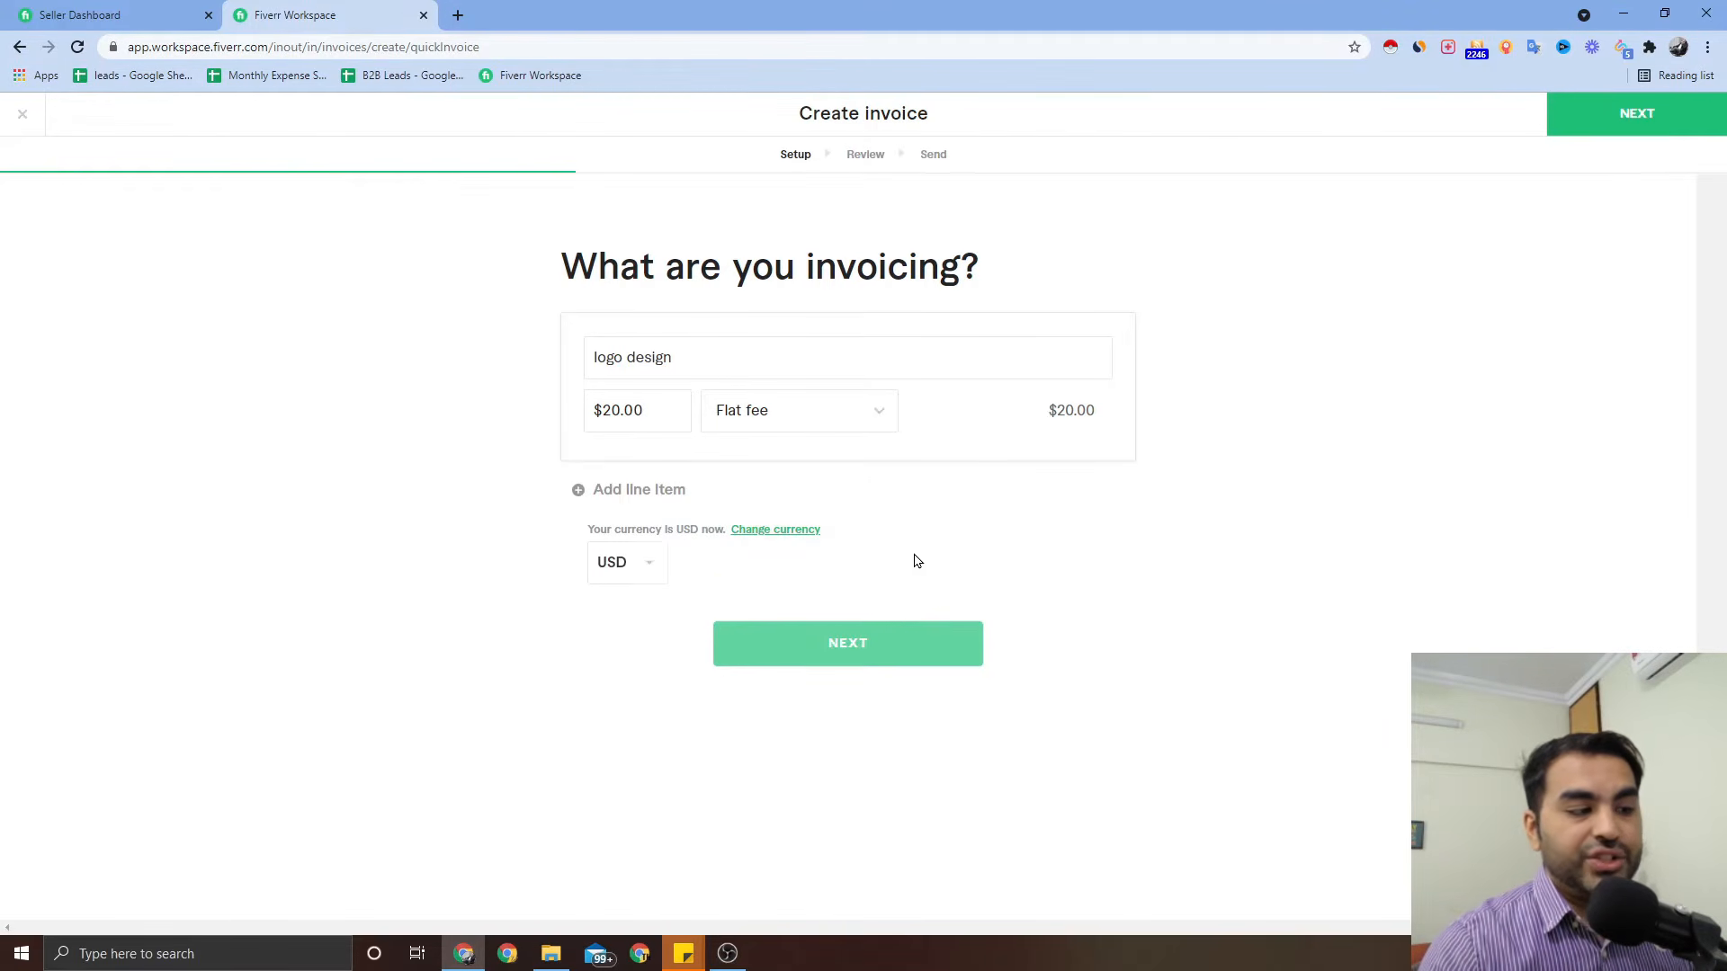
click(656, 569)
click(656, 569)
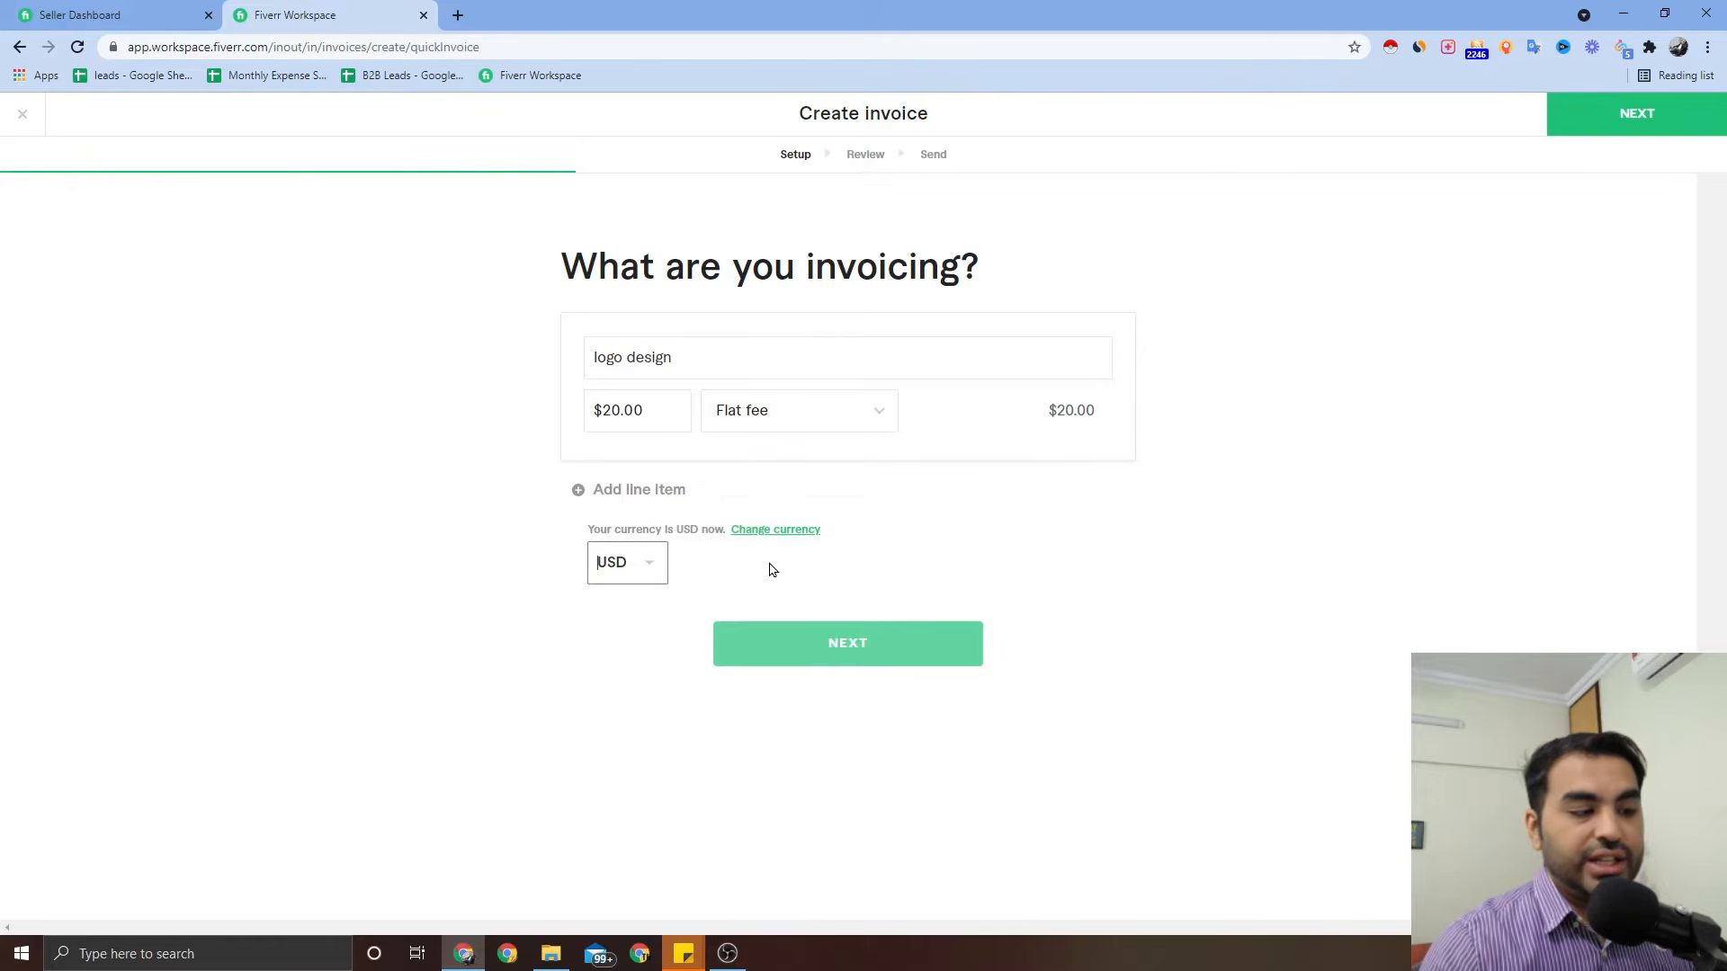
click(865, 651)
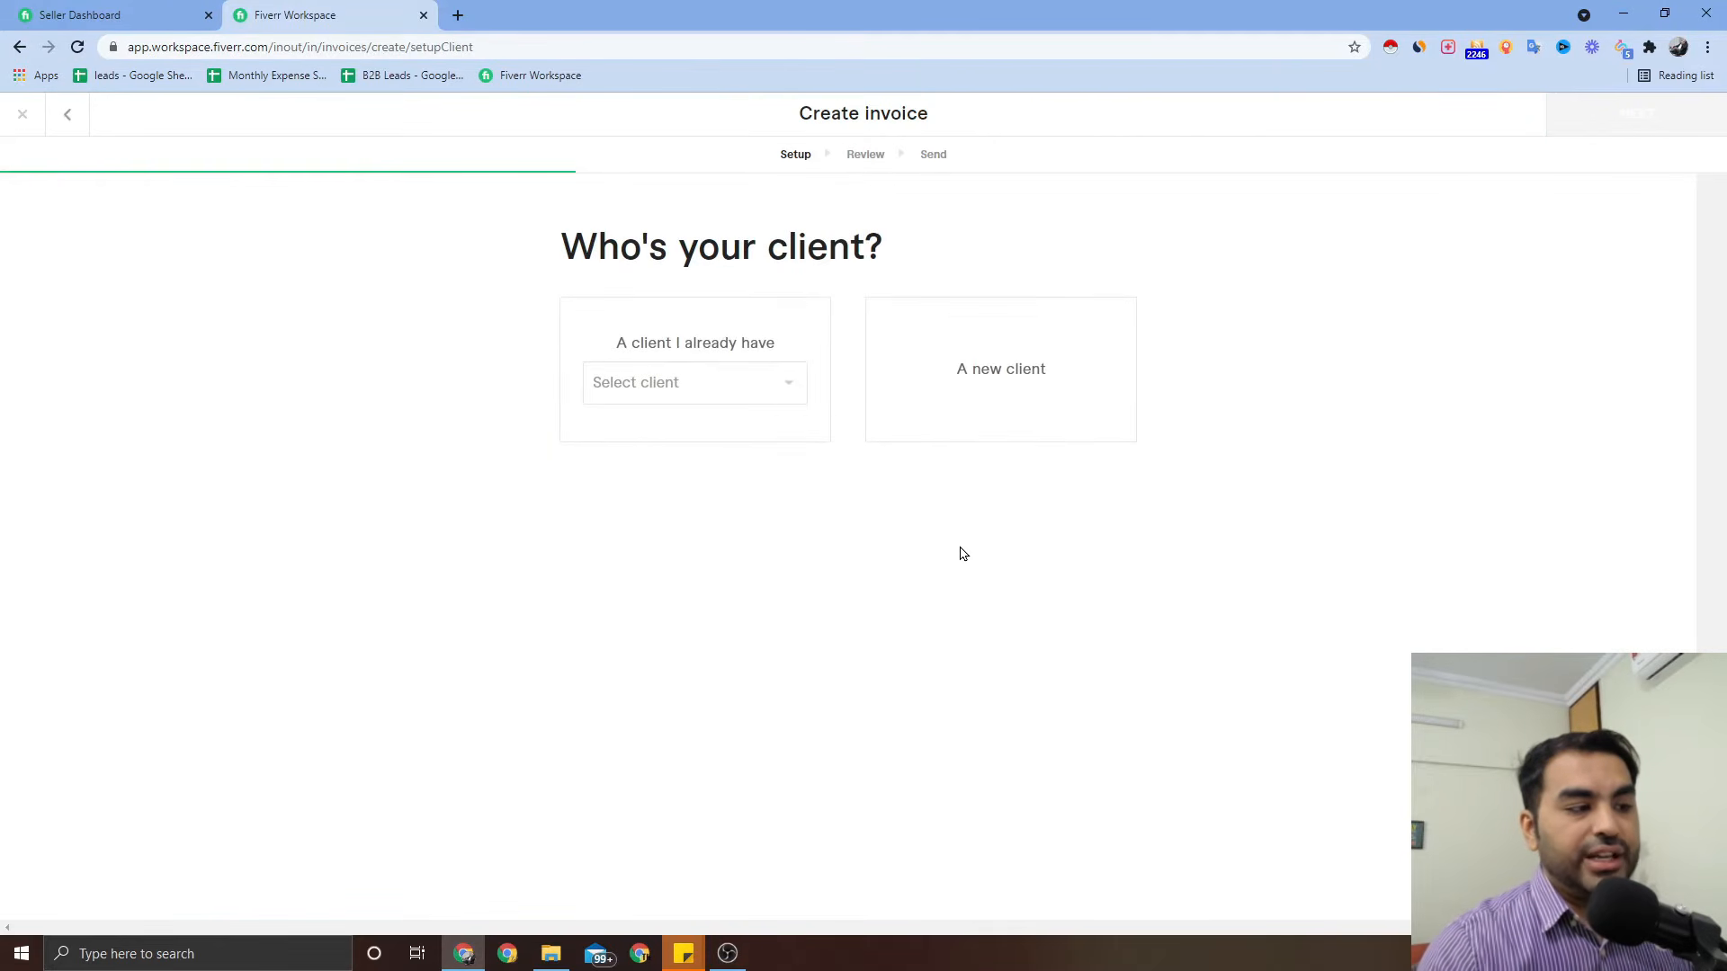
Step: Check which existing clients can be chosen for the invoice
click(791, 391)
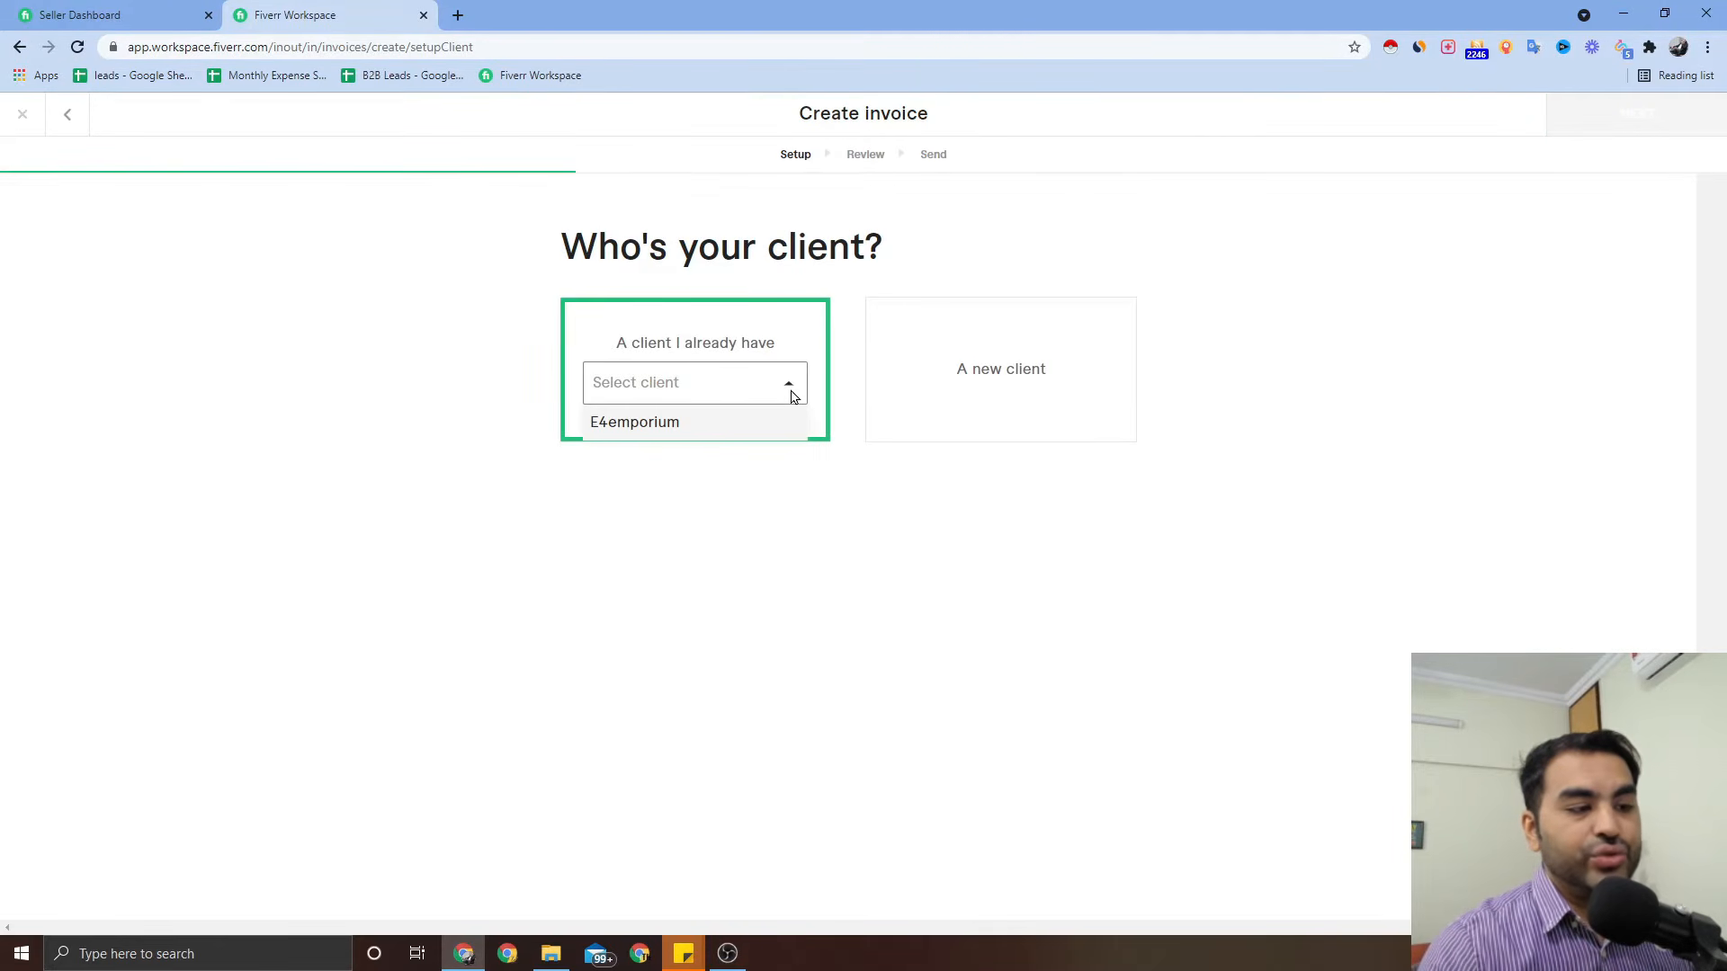
click(791, 393)
click(794, 396)
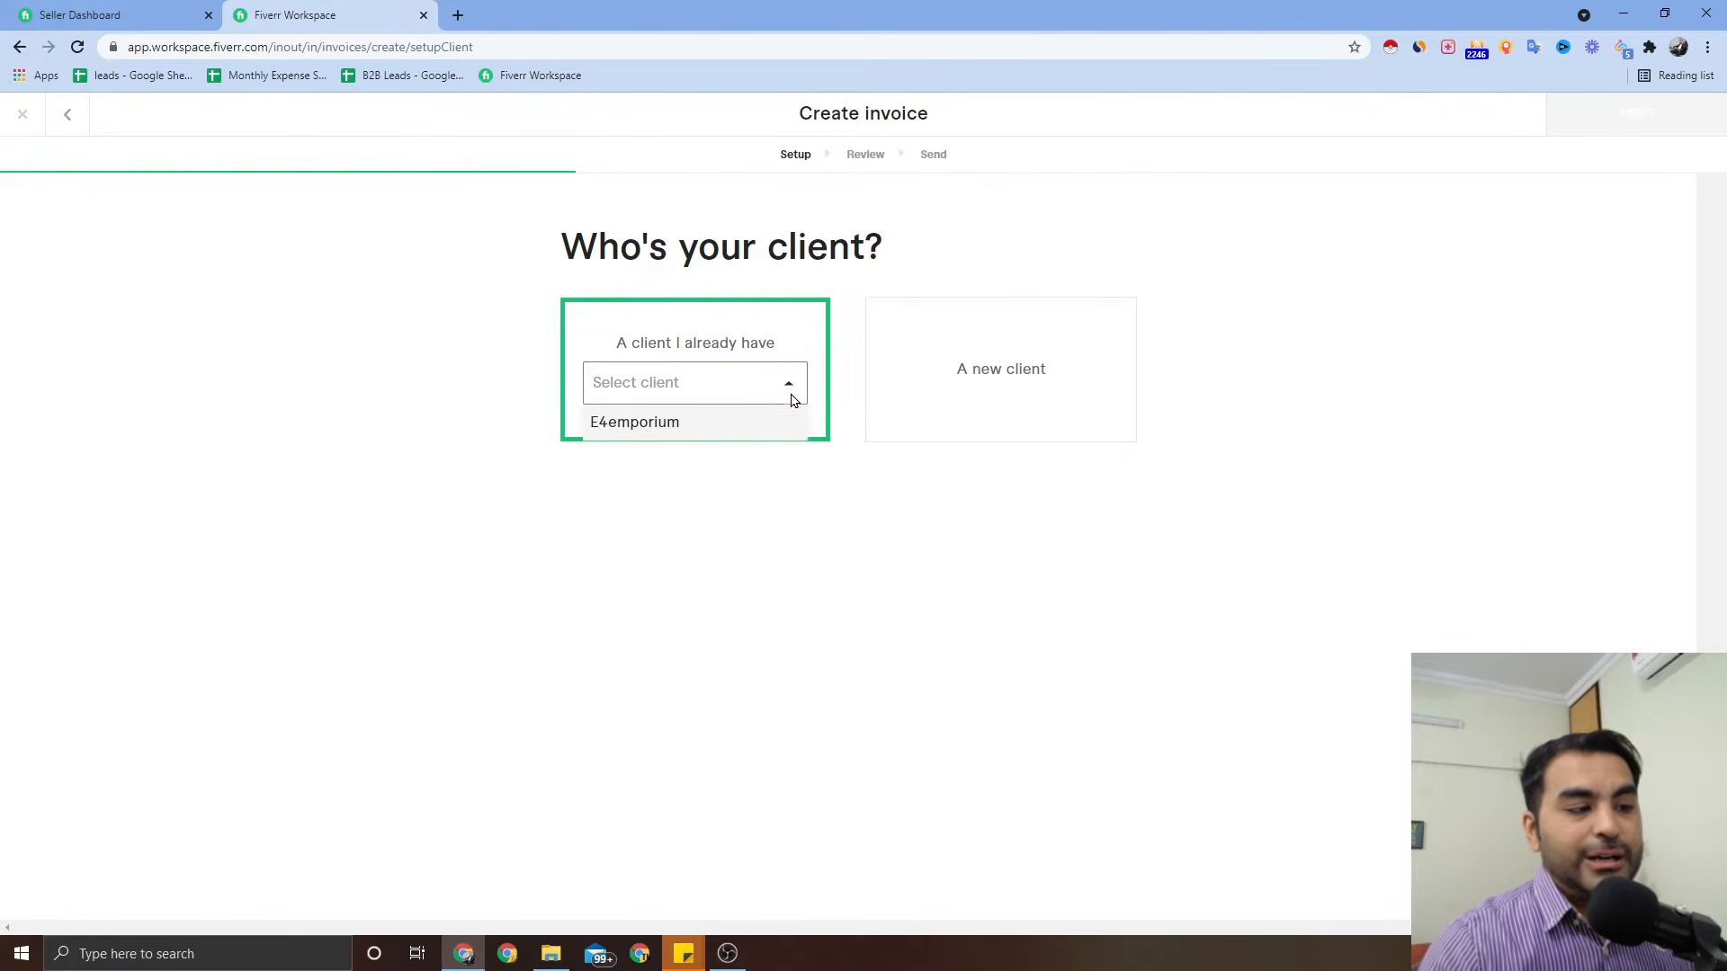
Step: Try to add a new client for the invoice, and read the Unlimited clients explanation before closing the upgrade offer
click(990, 378)
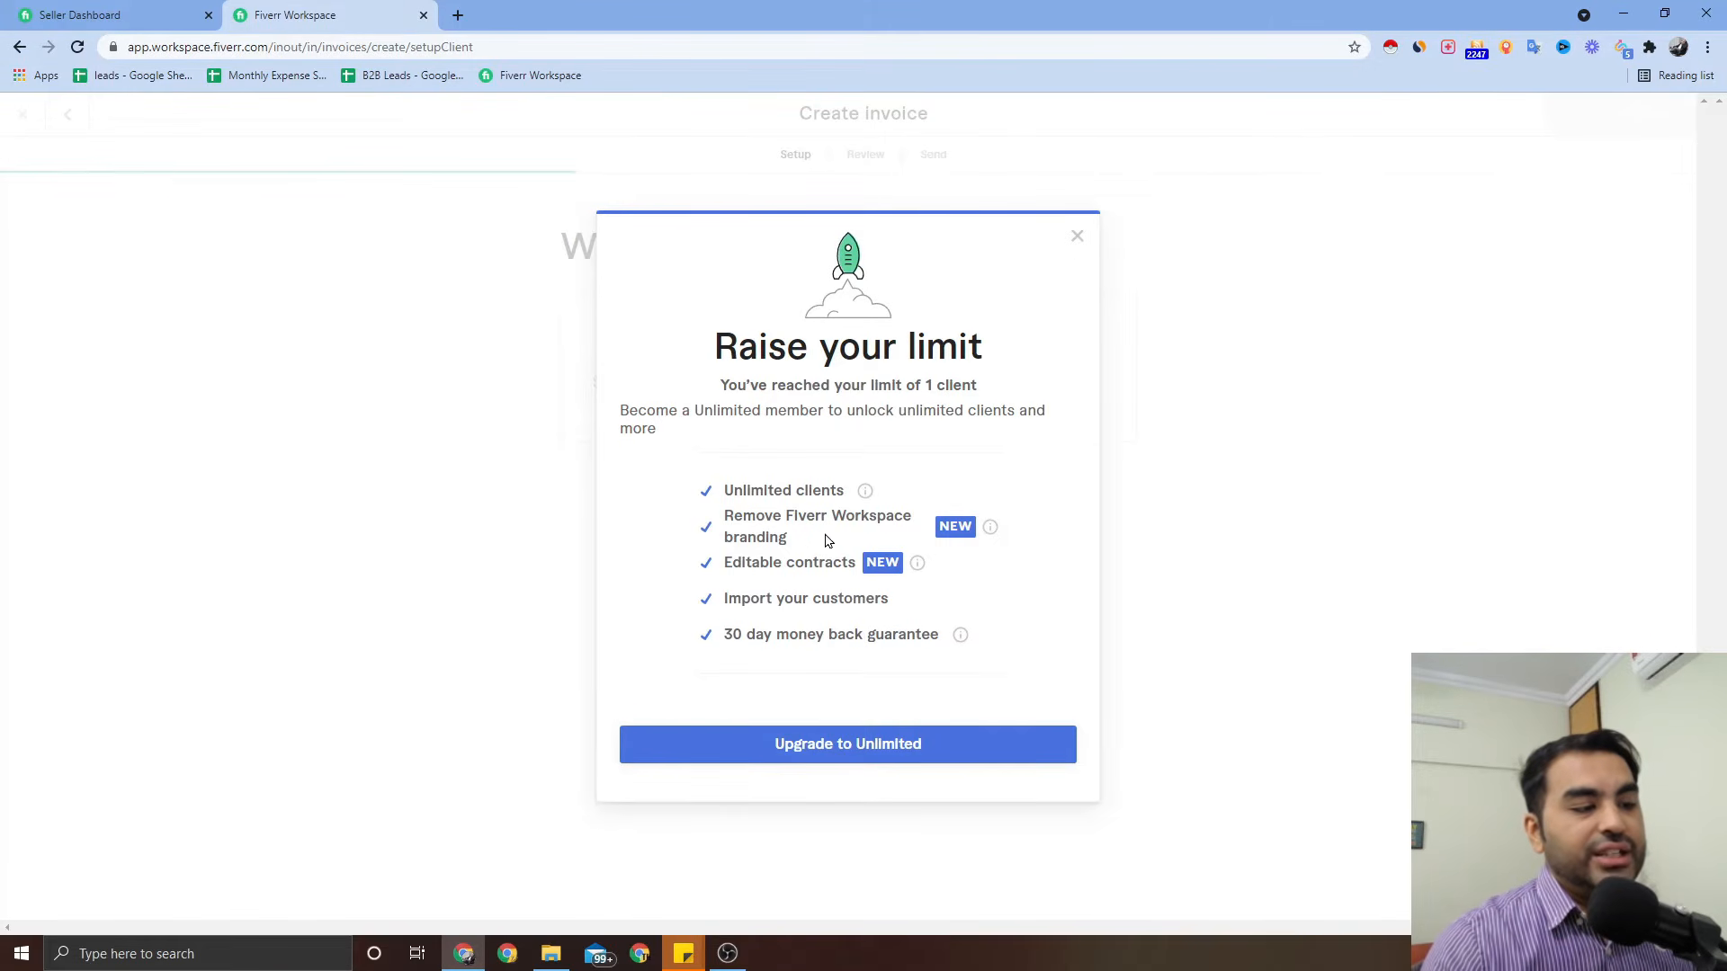
mouse_move(866, 496)
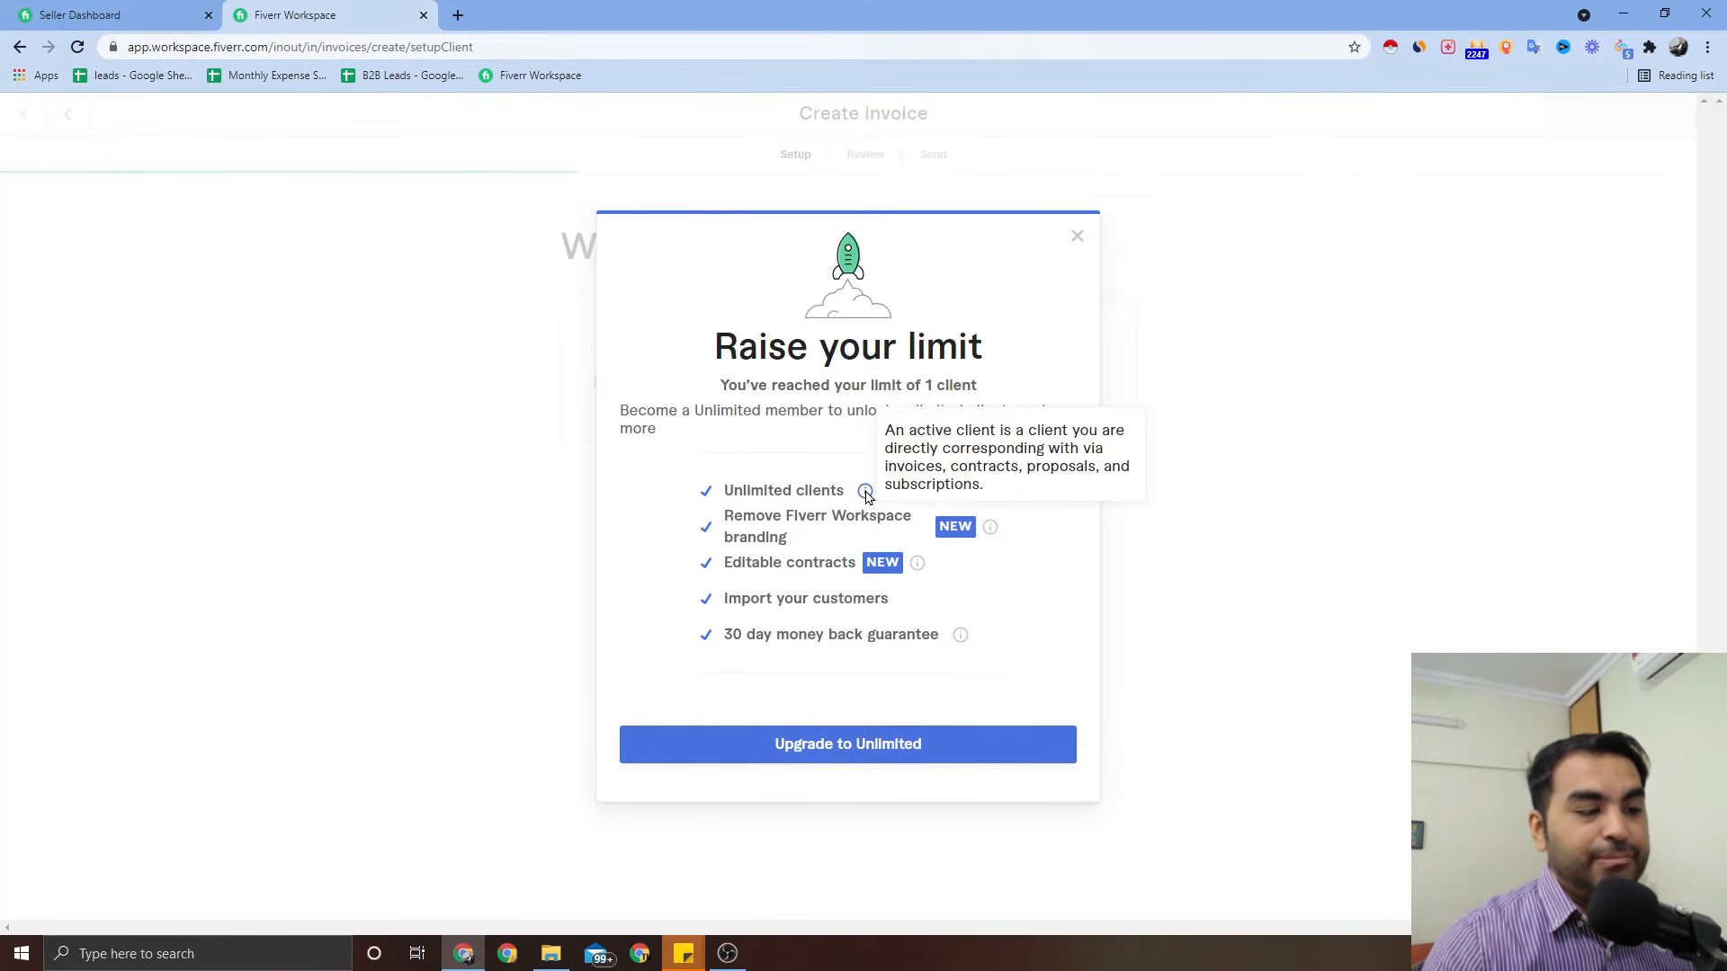
click(1076, 236)
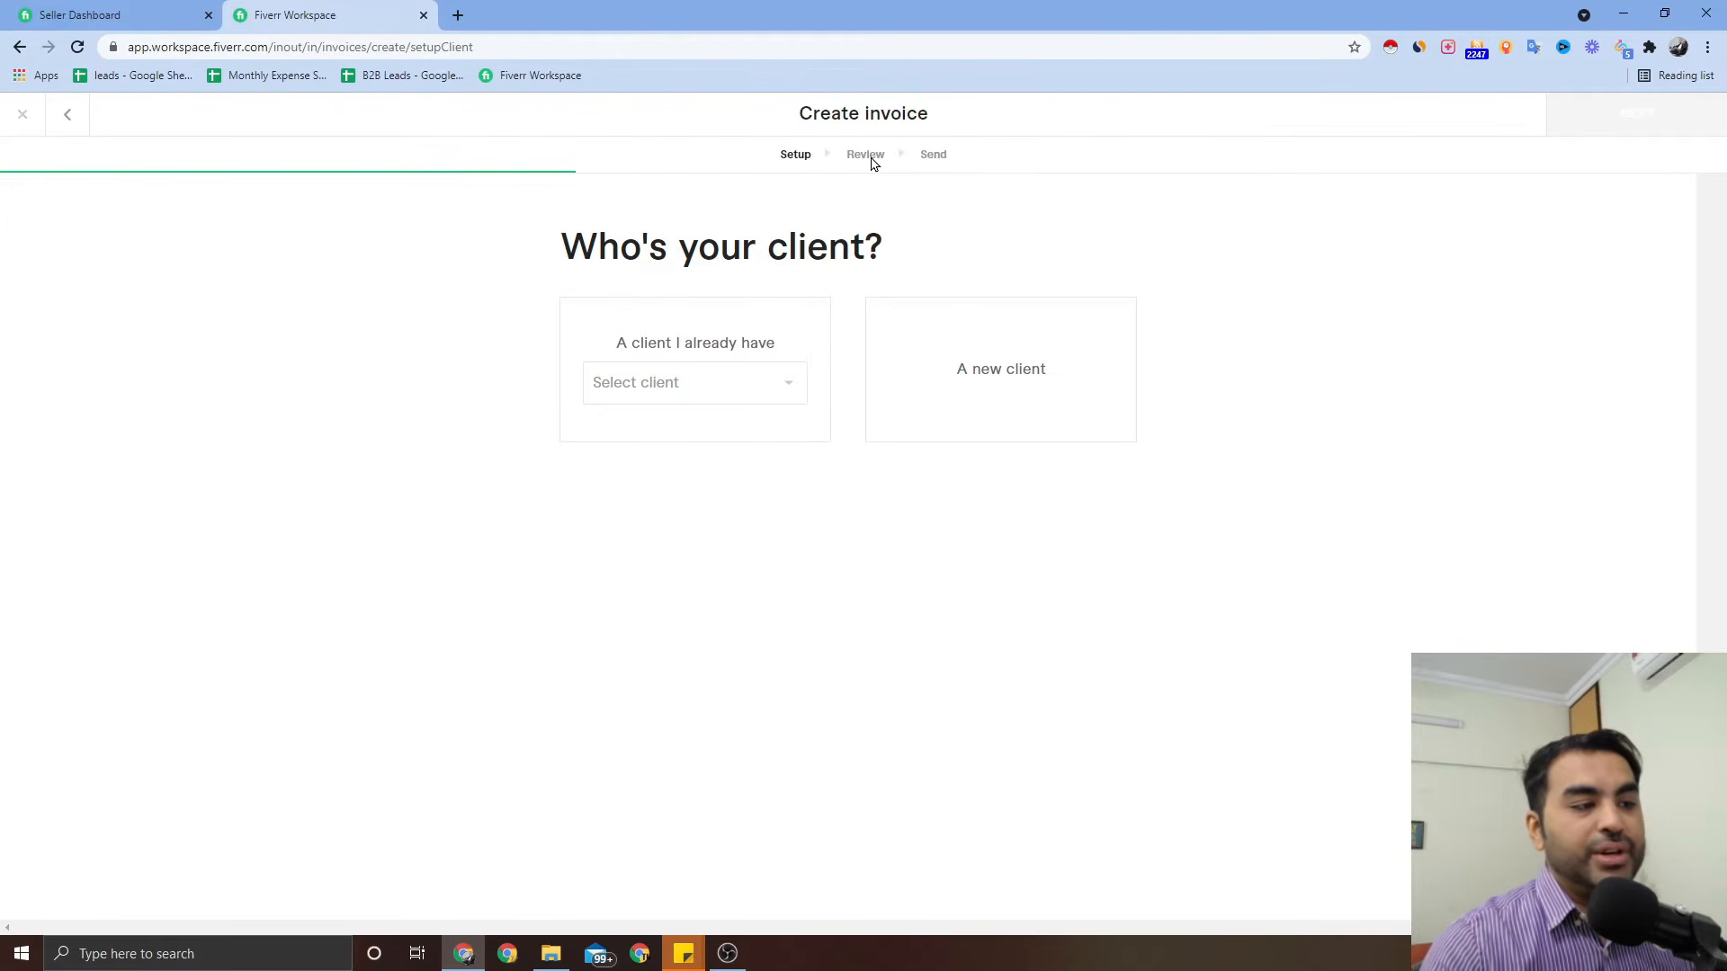
Step: Choose the existing client E4emporium for the invoice, review the generated invoice, and continue to composing its email
click(711, 387)
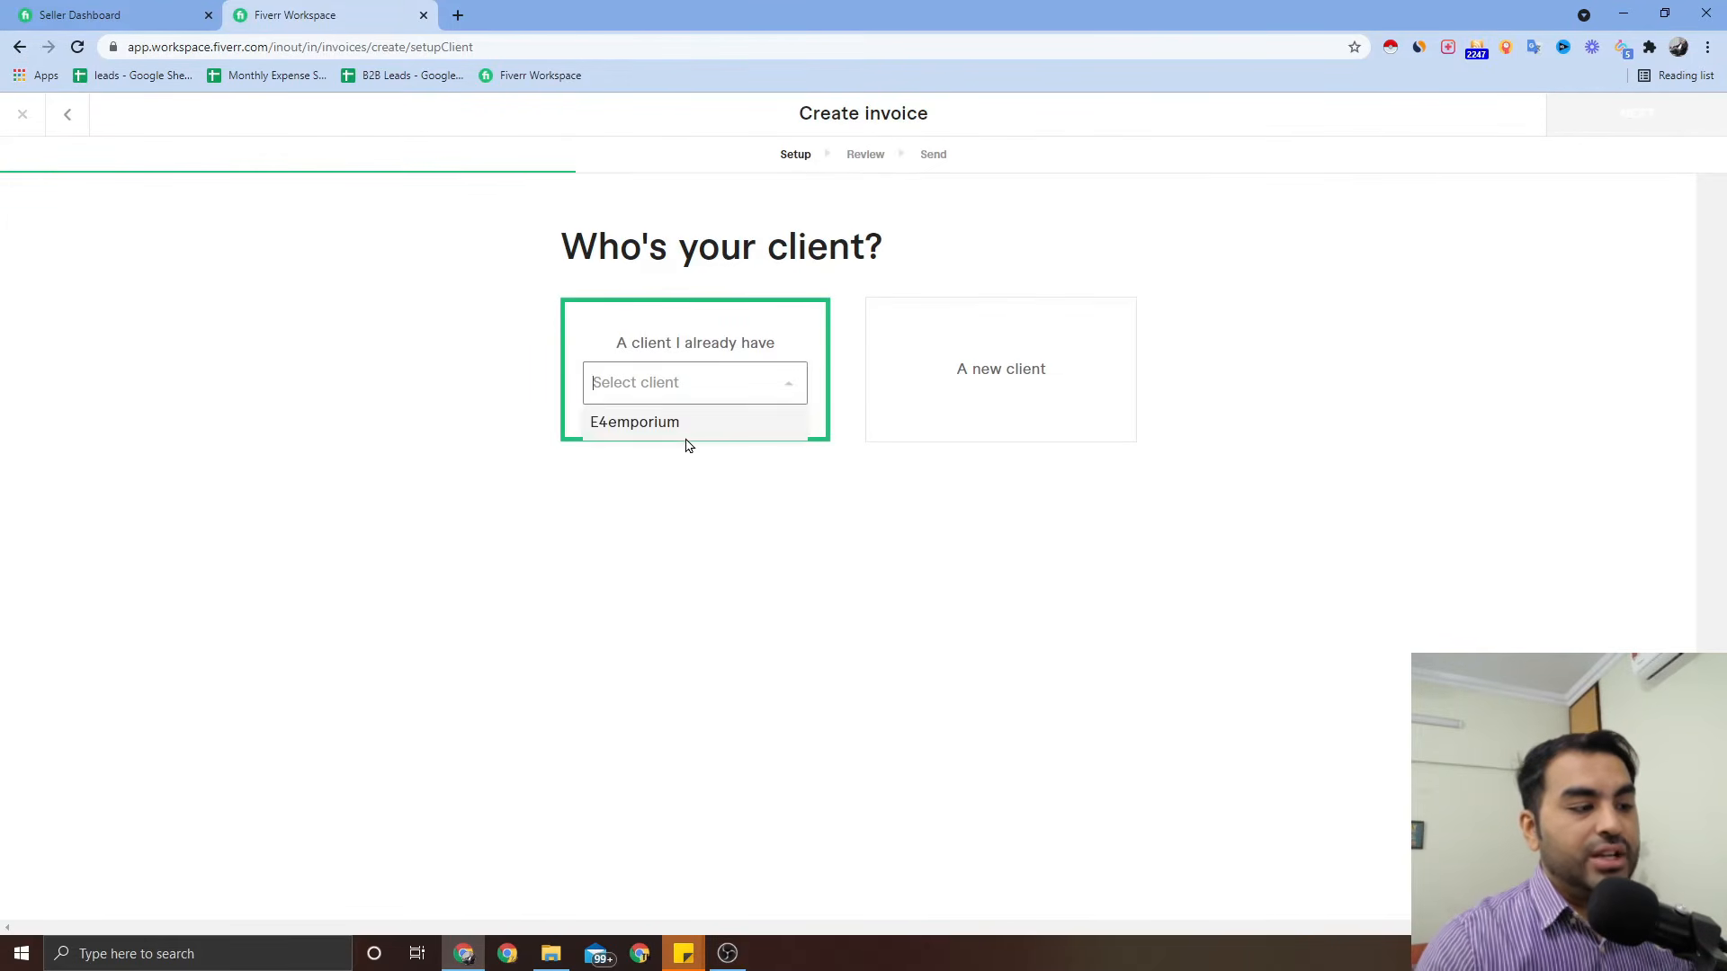
click(684, 427)
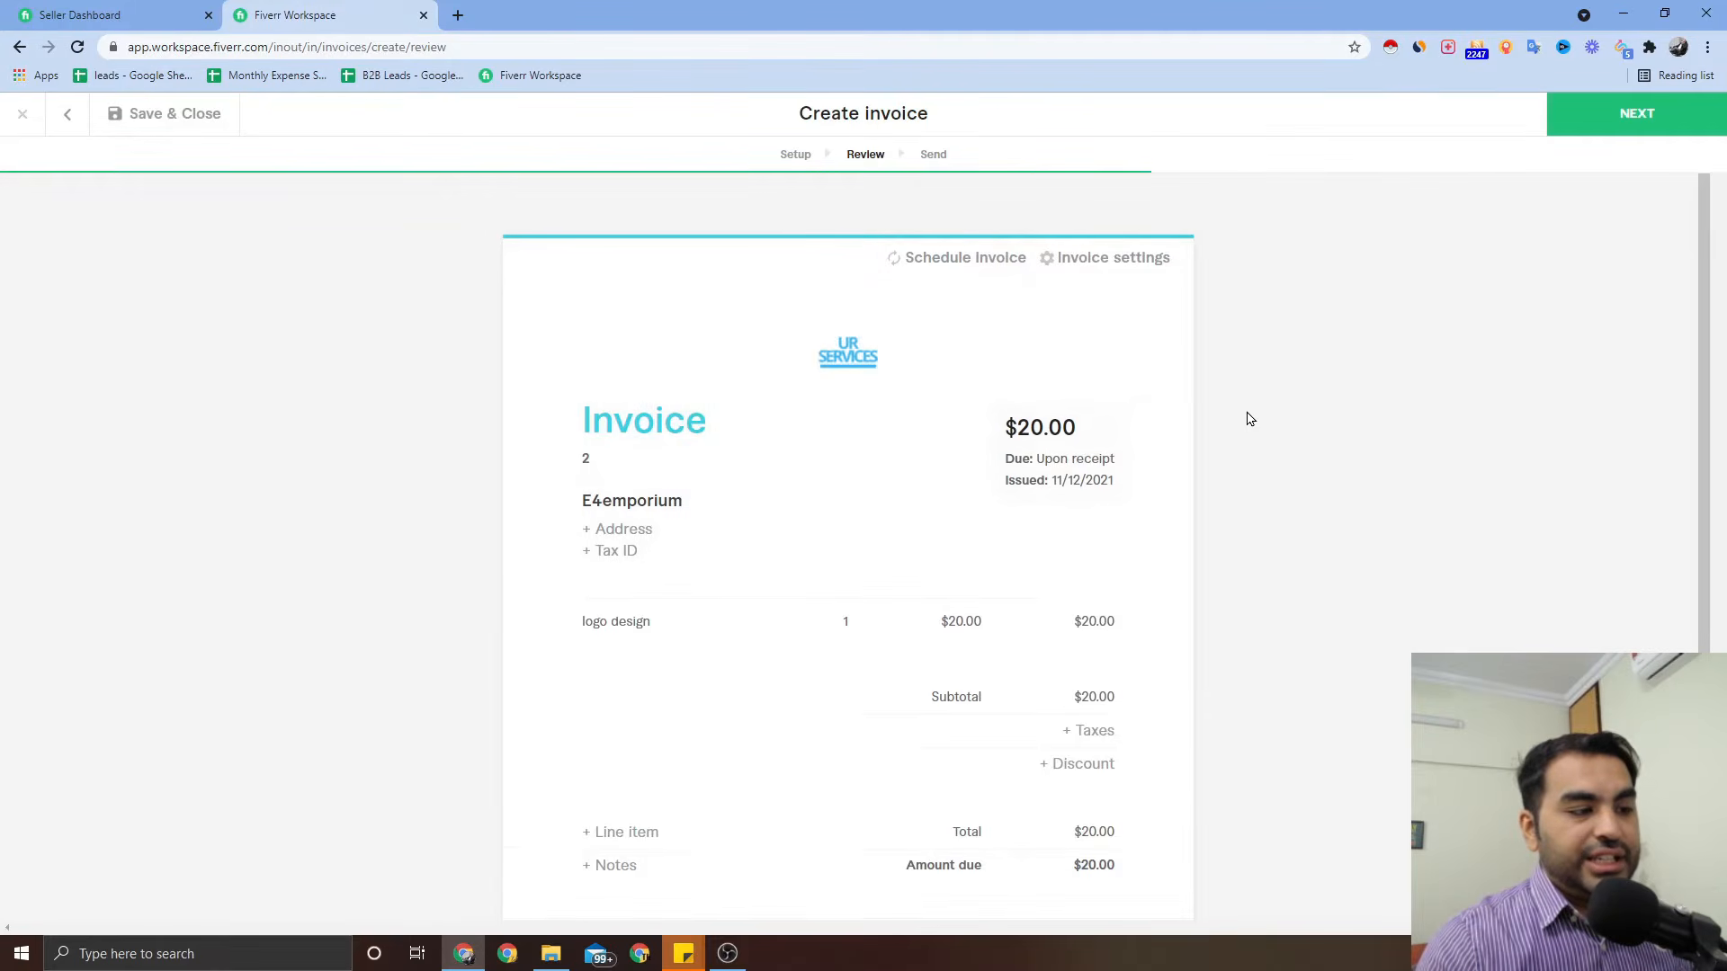
scroll(1249, 419, down, 3)
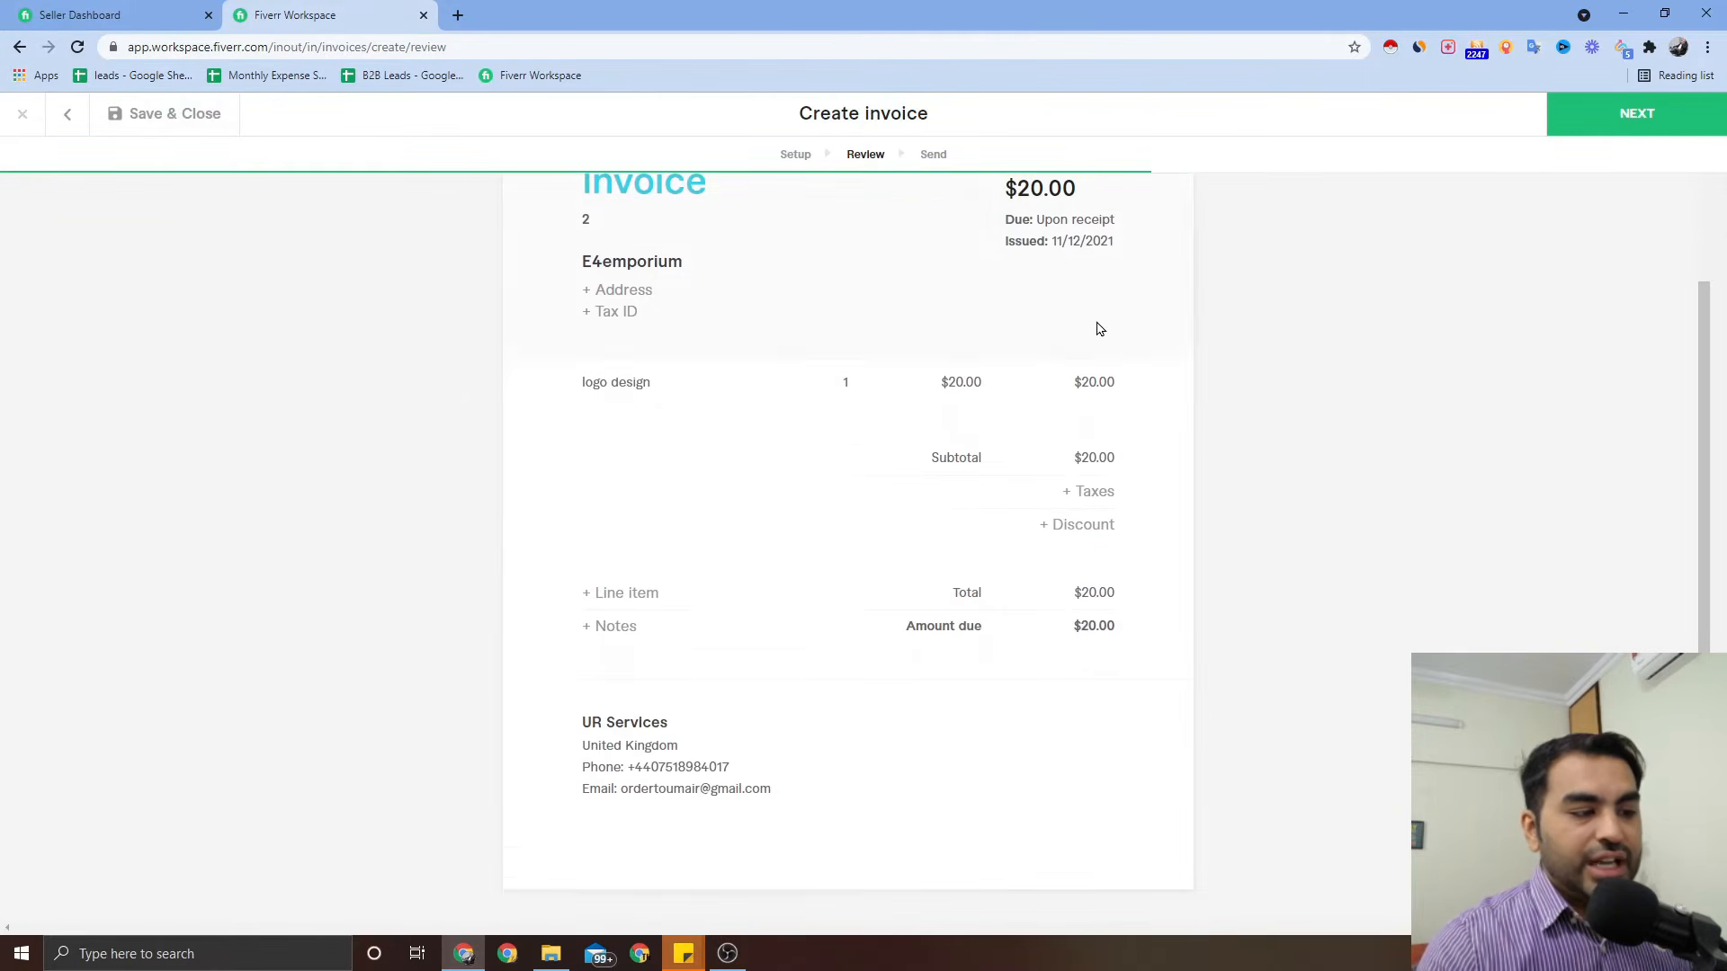
click(1635, 113)
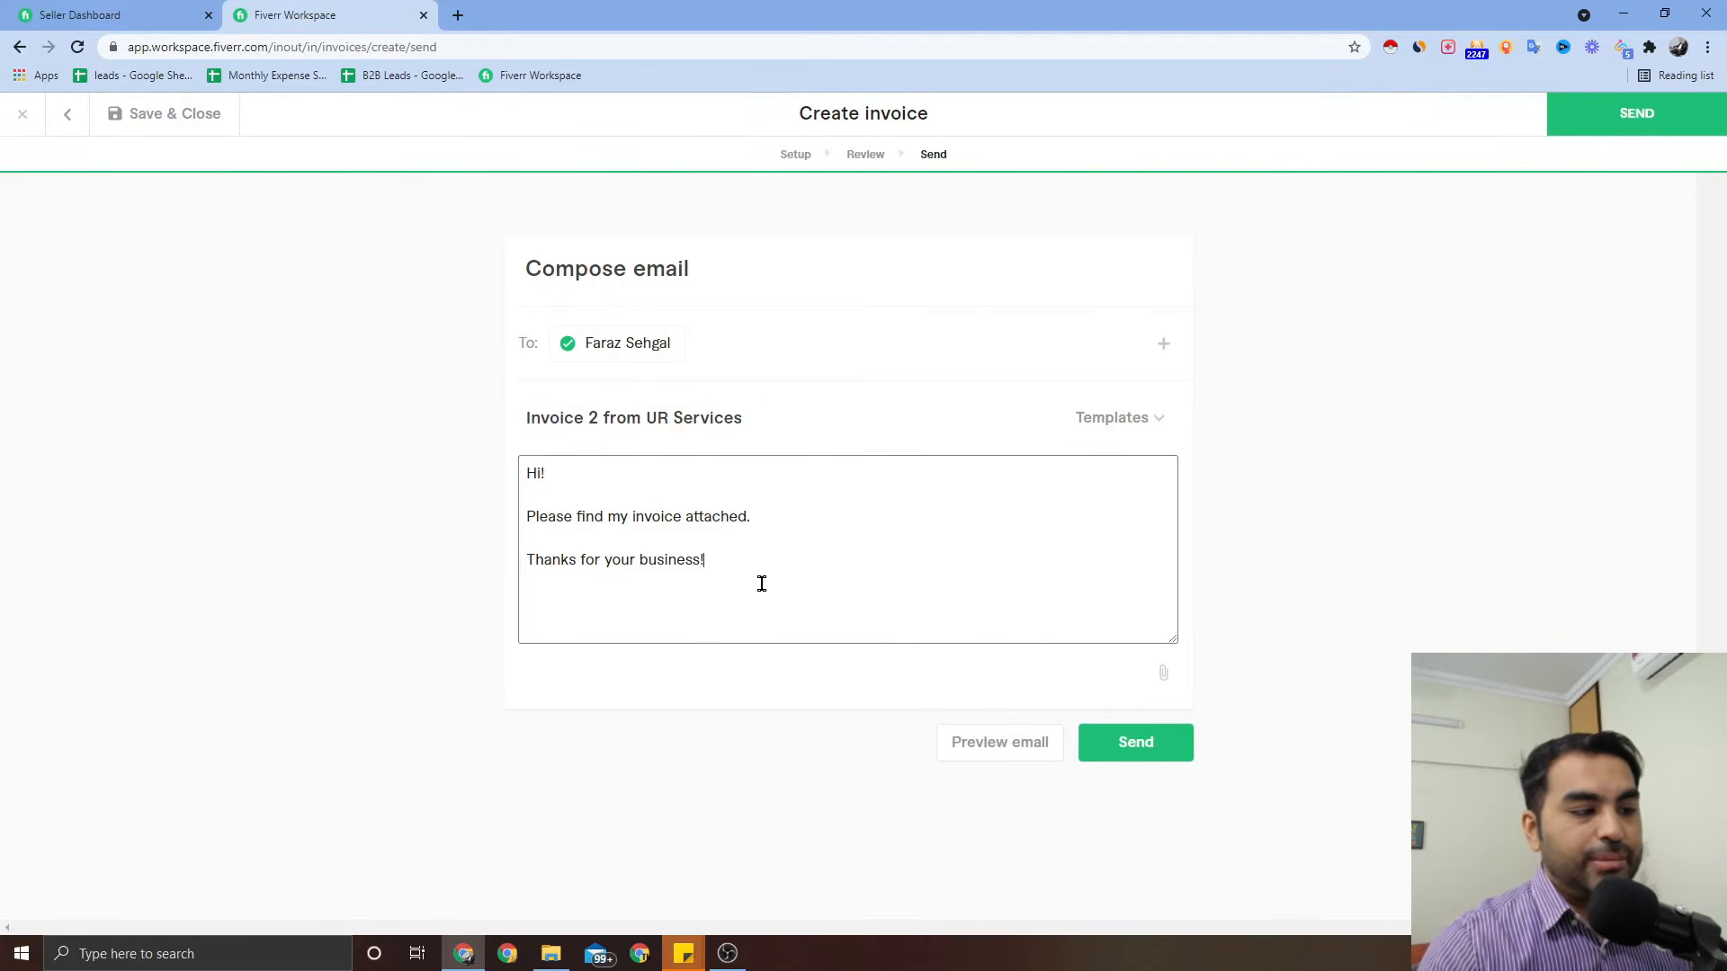
Step: Read through the invoice email's default message and its full preview, and close the preview
drag(761, 567, 538, 483)
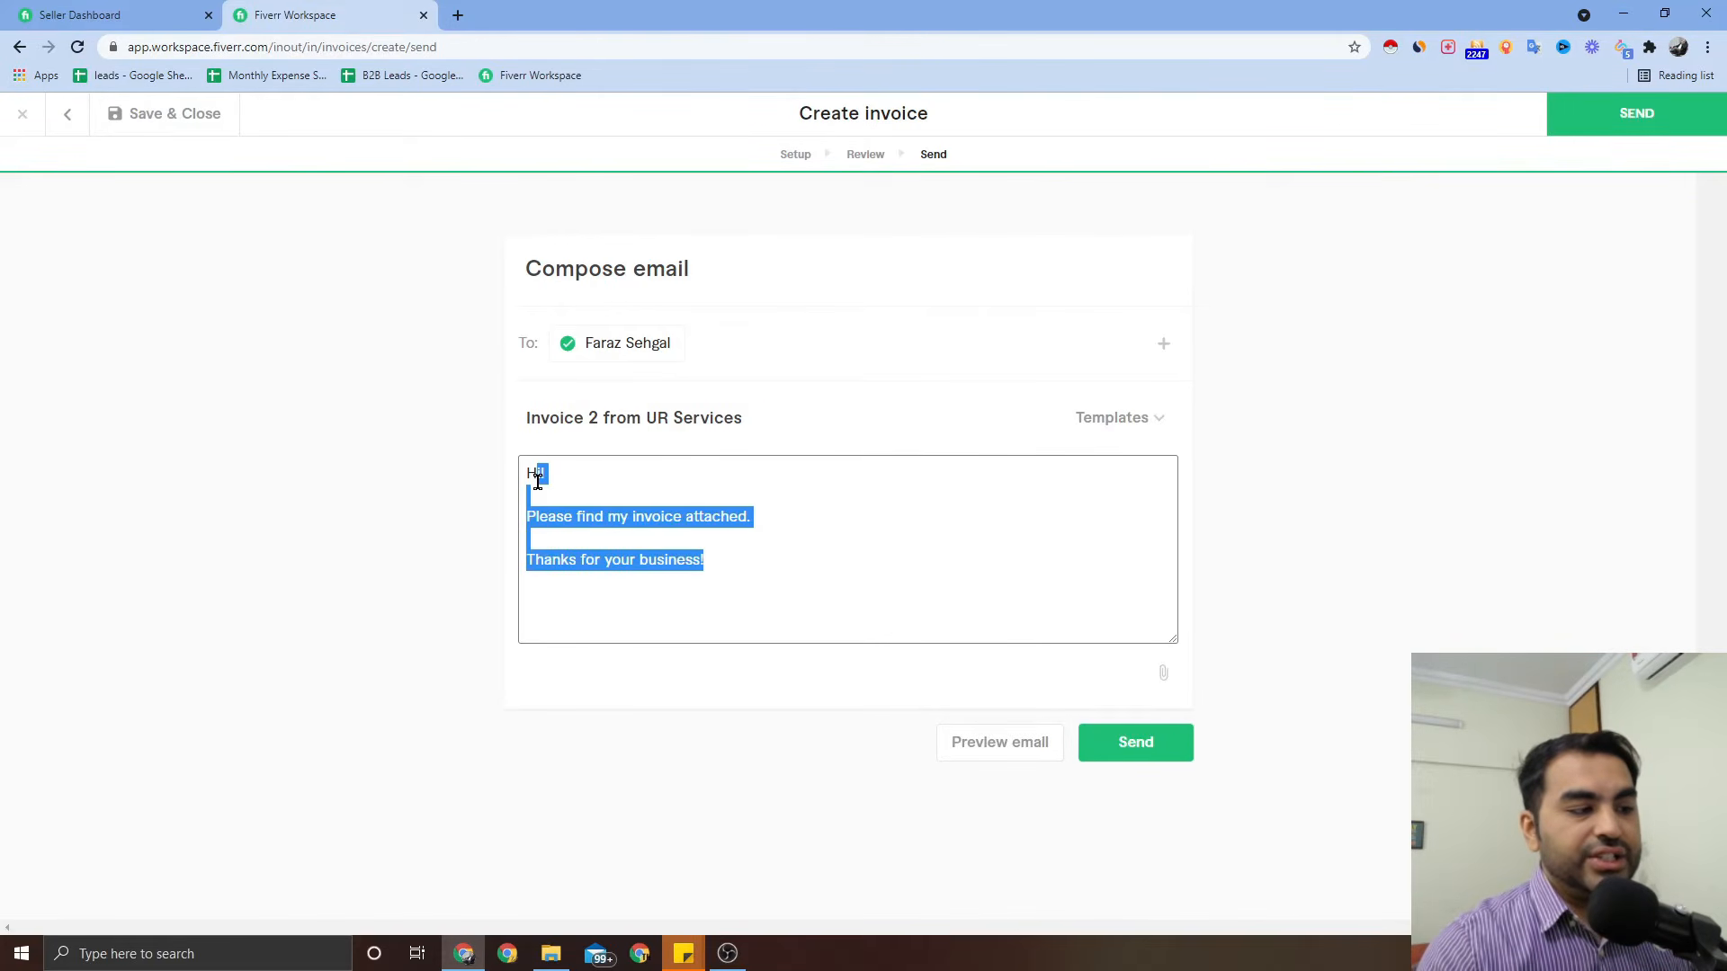
click(602, 488)
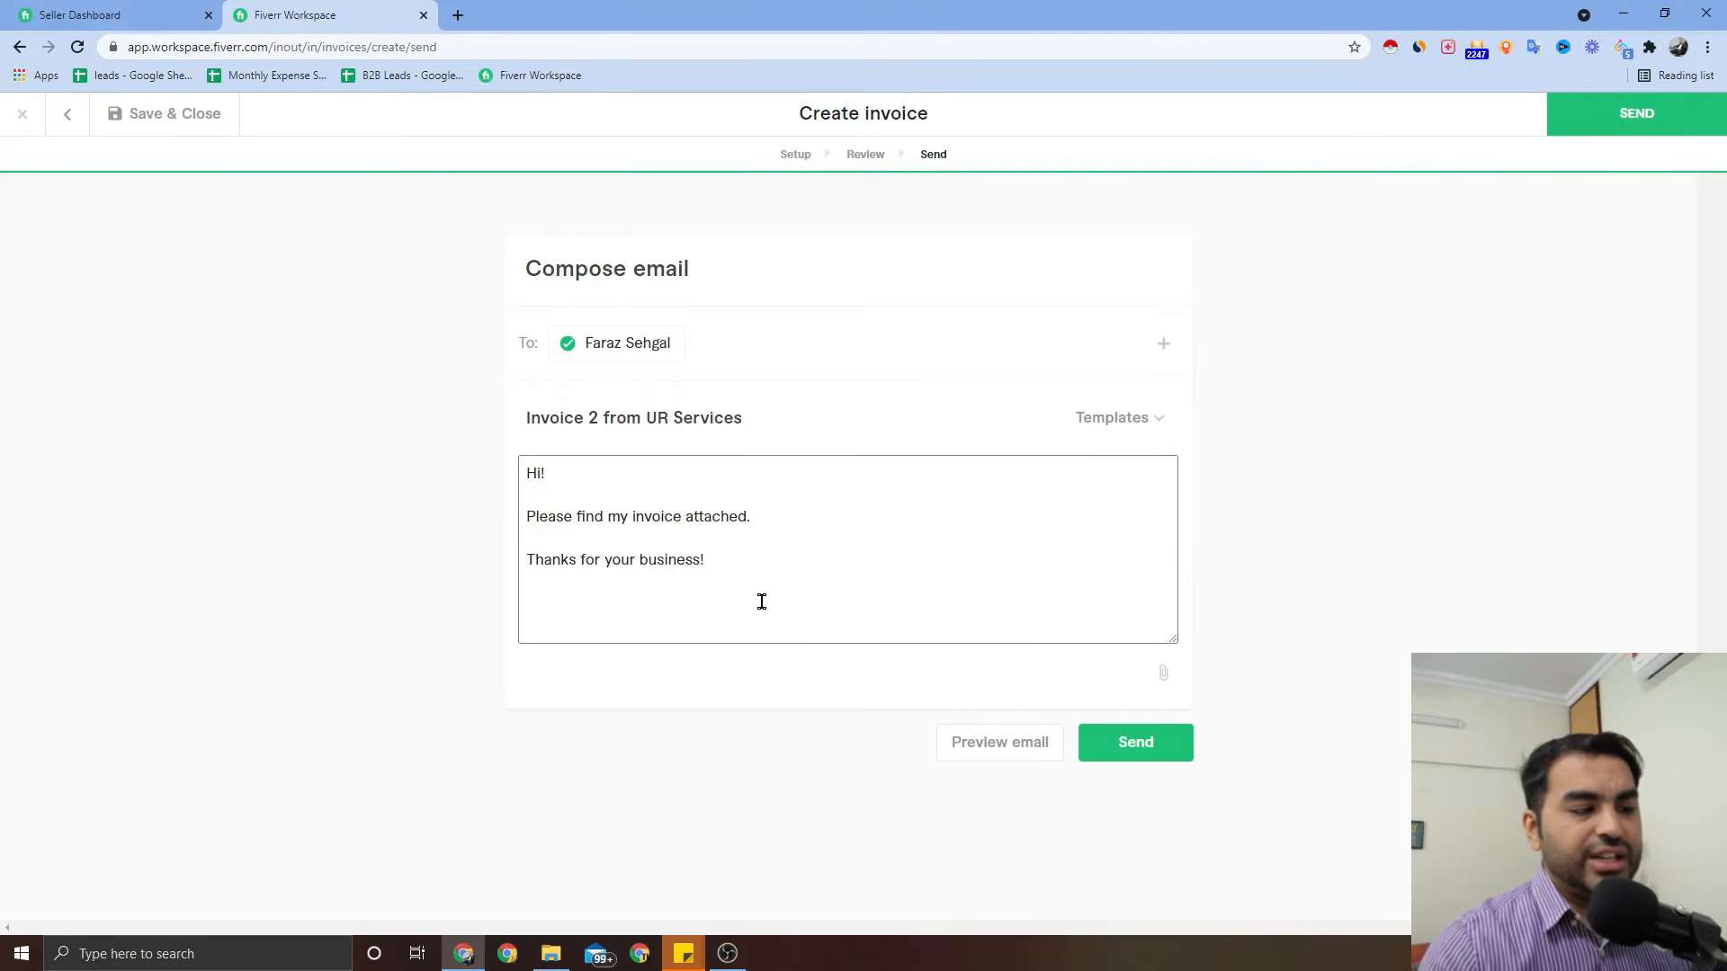
drag(754, 572, 521, 468)
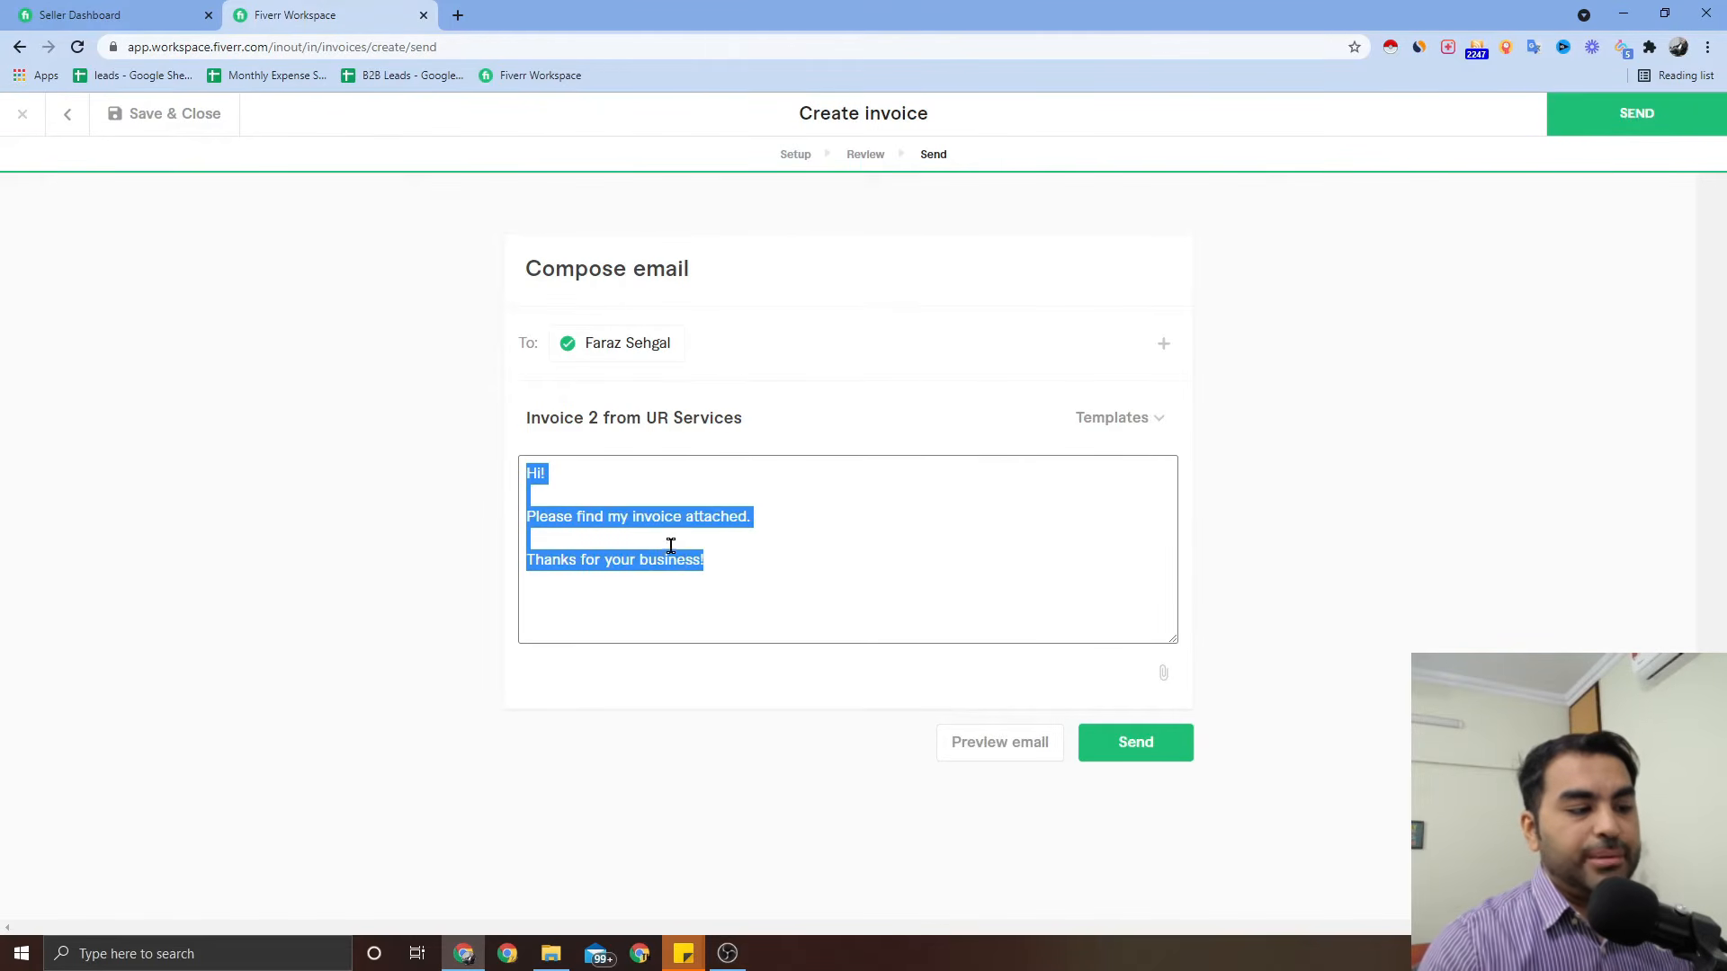
click(986, 742)
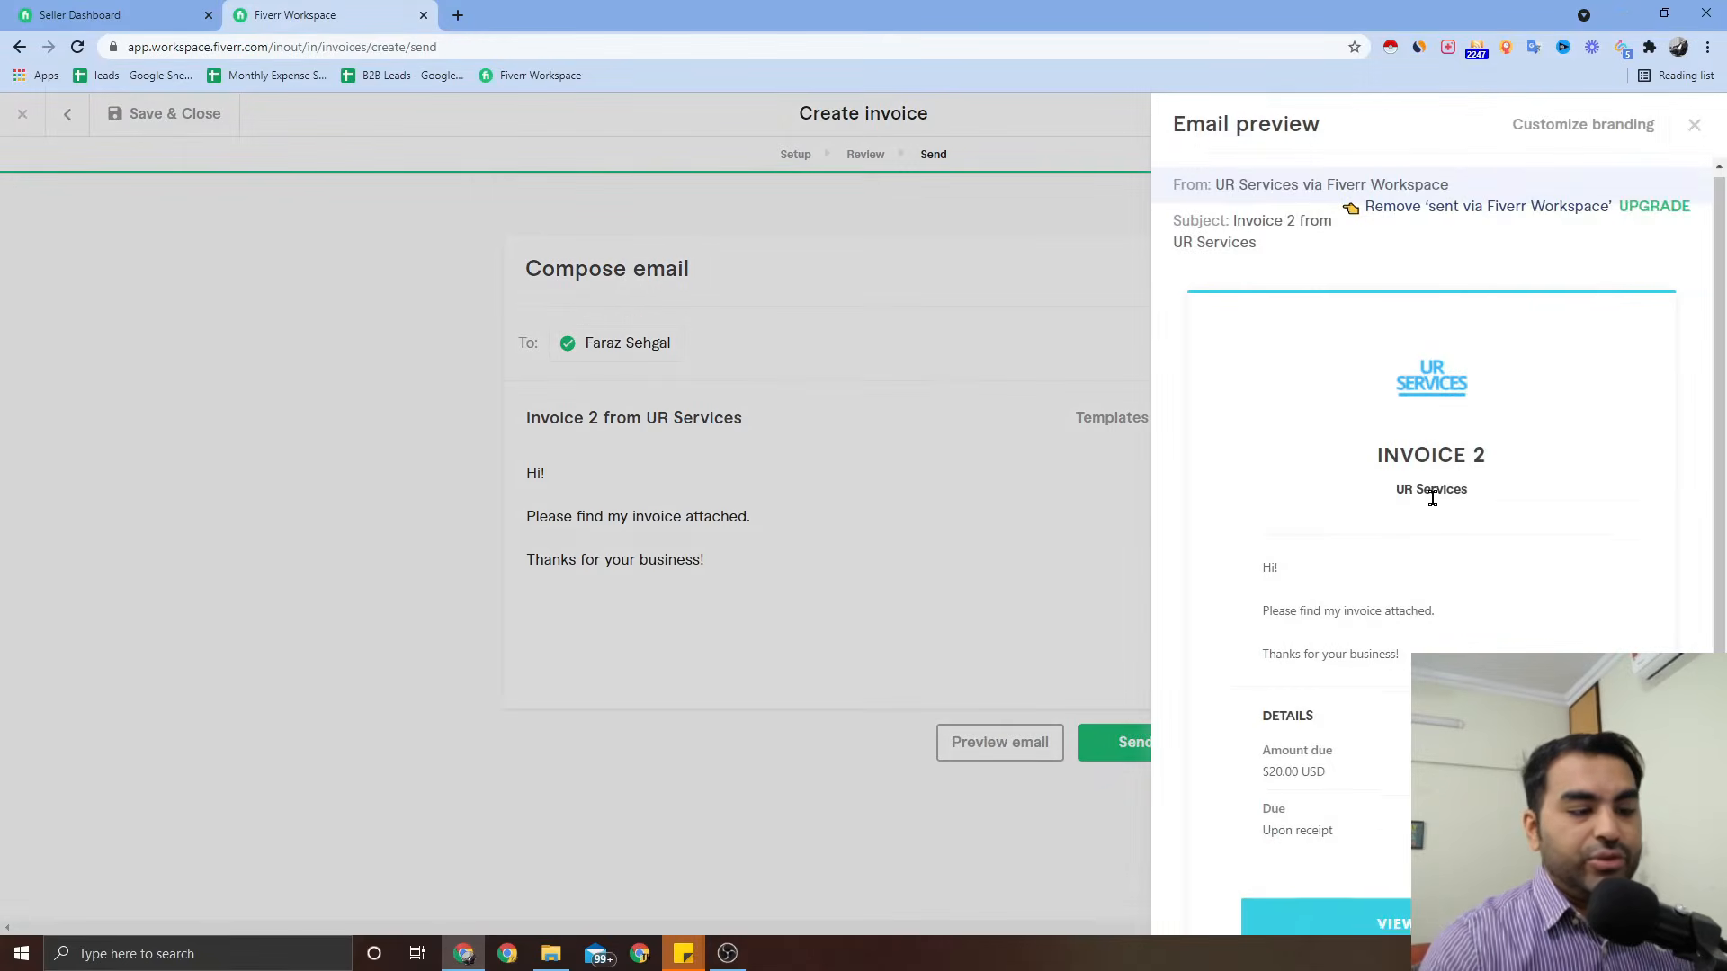
scroll(1430, 497, down, 3)
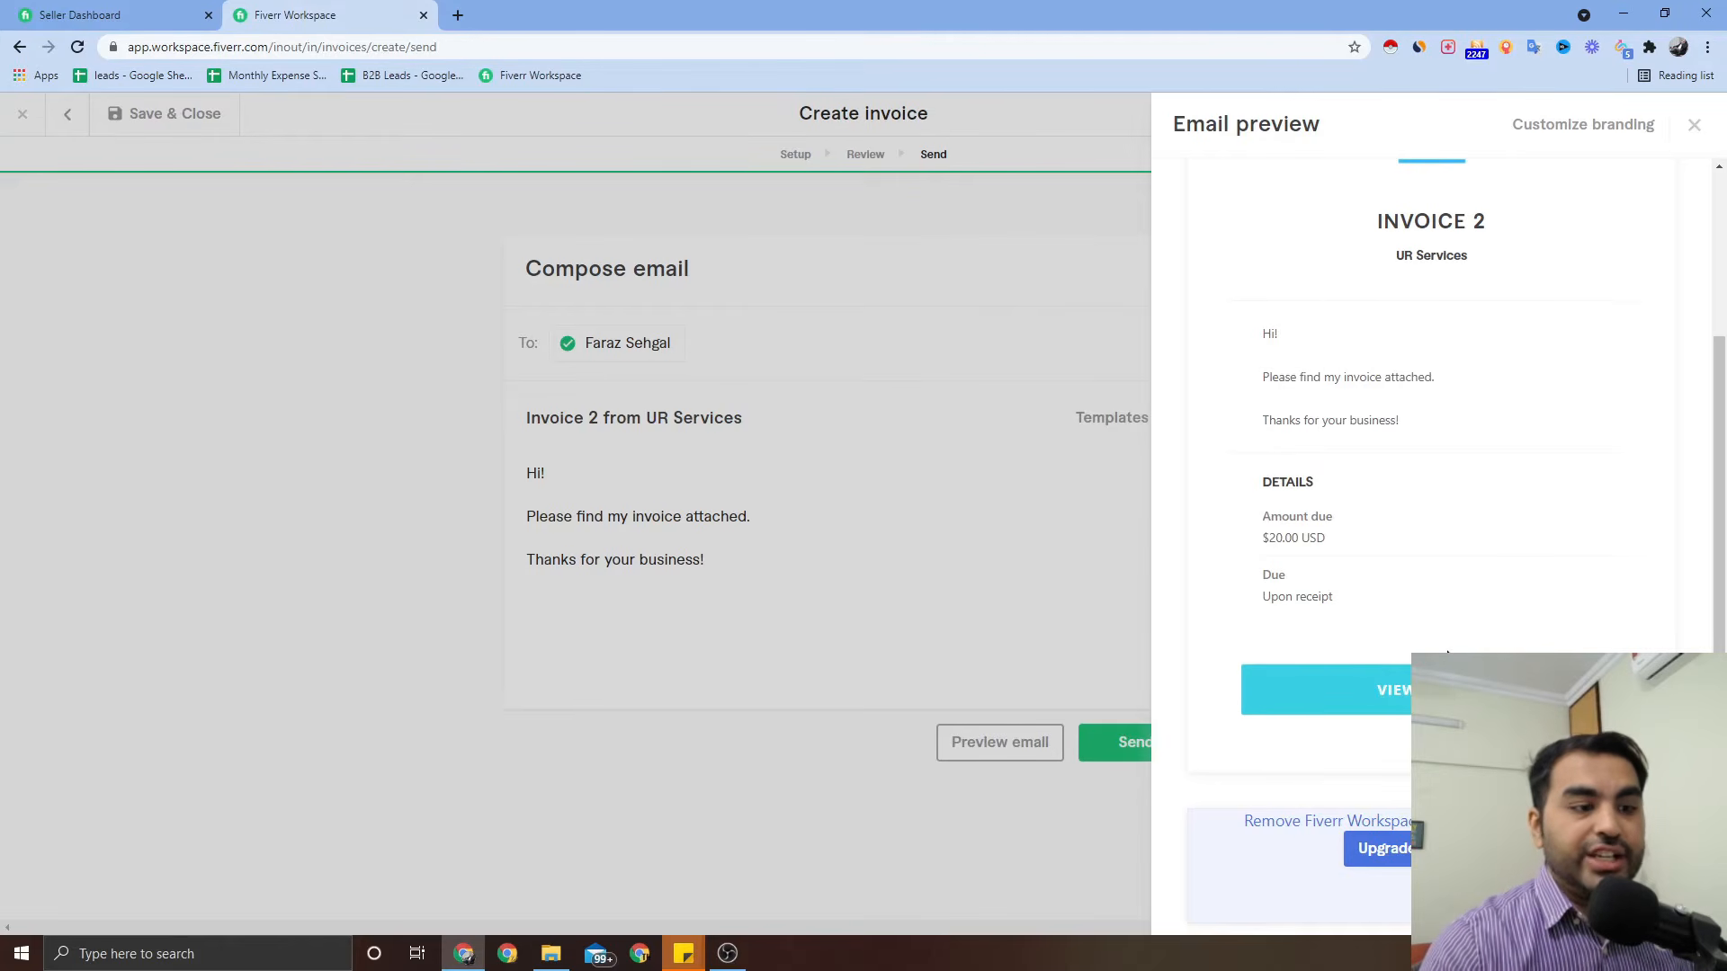
scroll(1318, 483, up, 3)
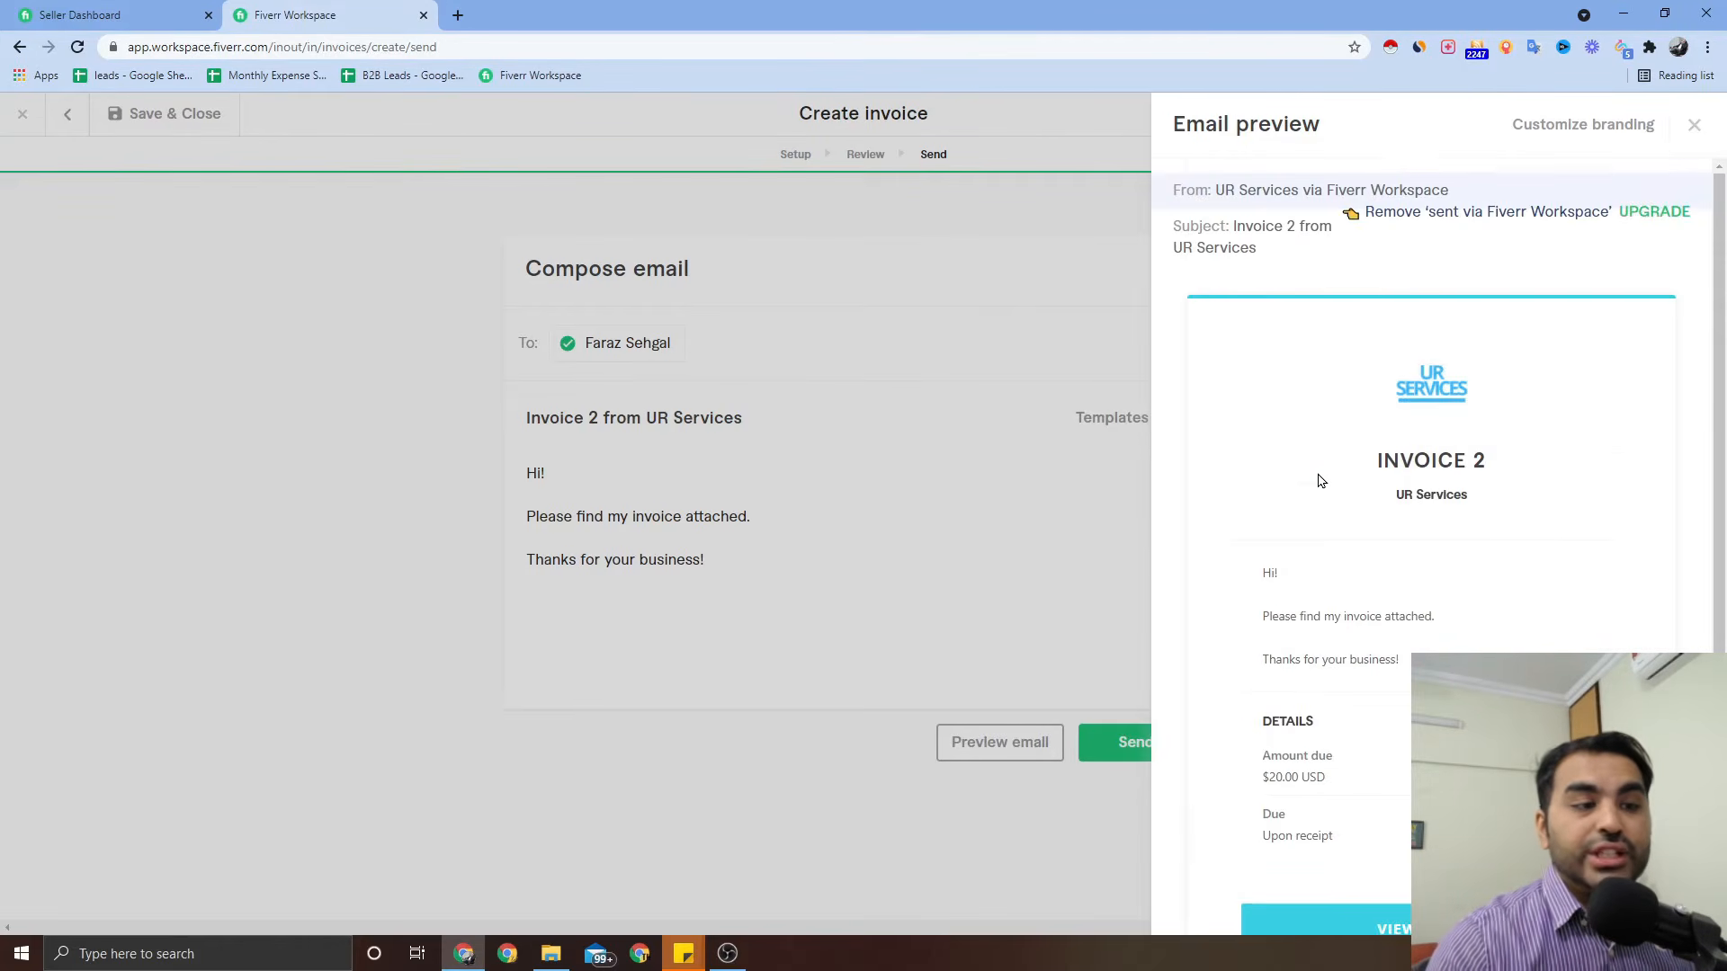
click(1693, 126)
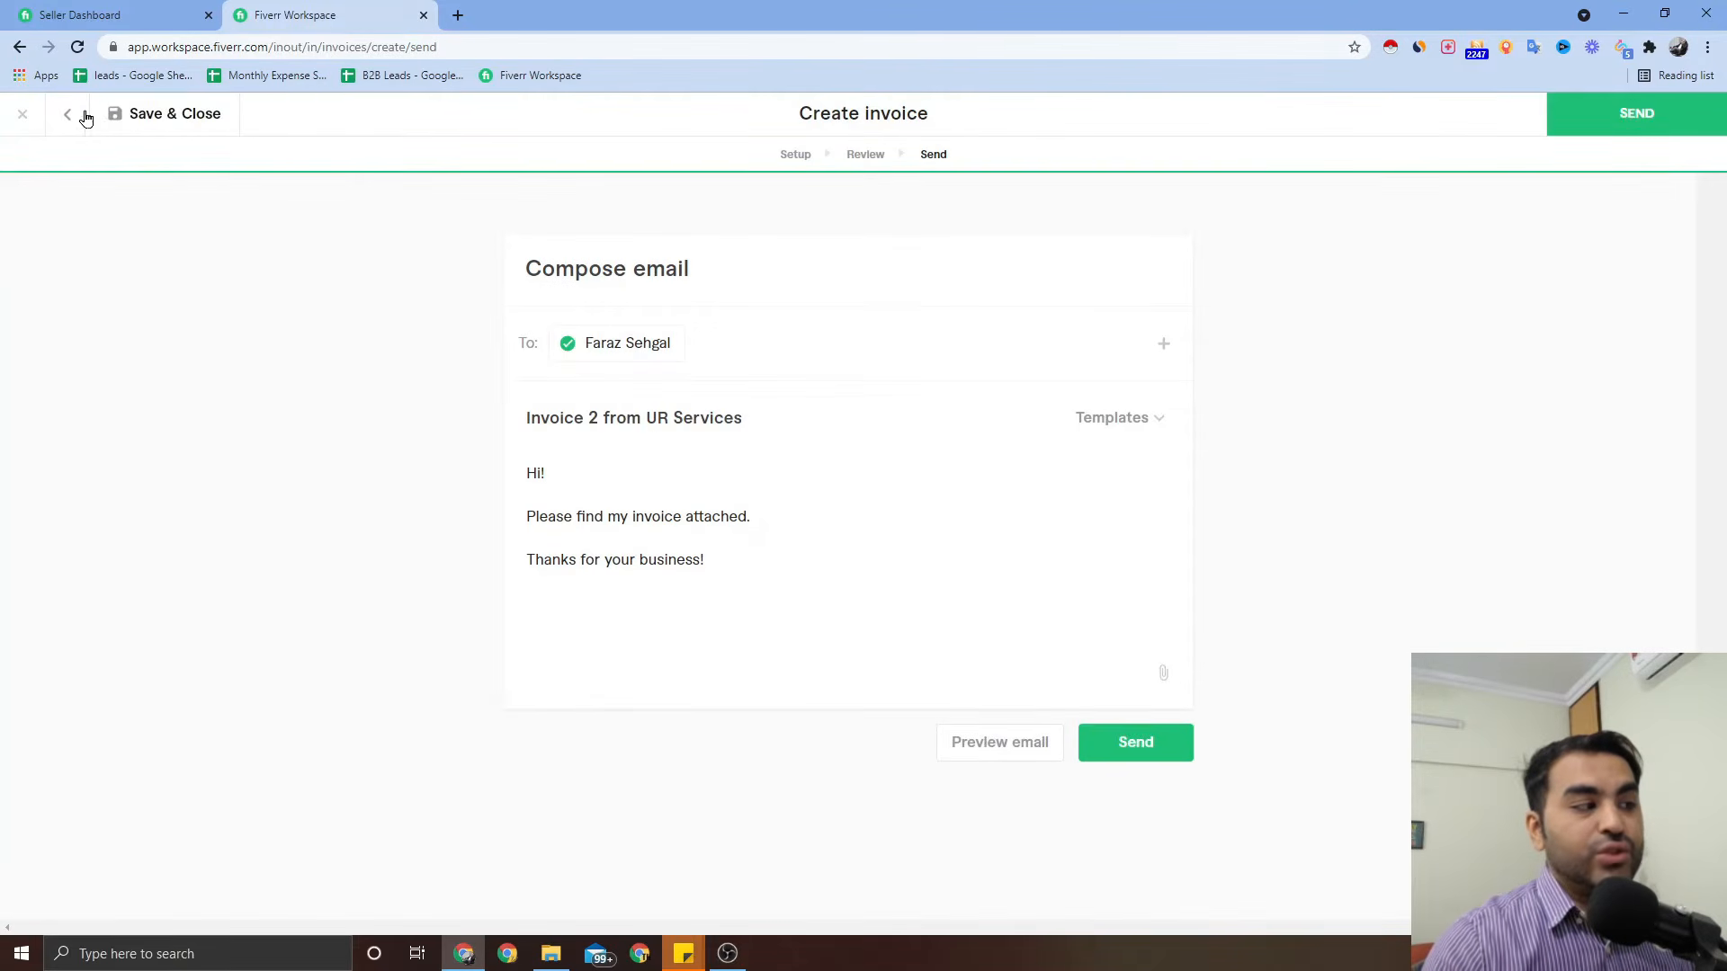
Step: Leave the new invoice without sending it, discard its changes, and look over the existing invoice's entry in the list
click(23, 114)
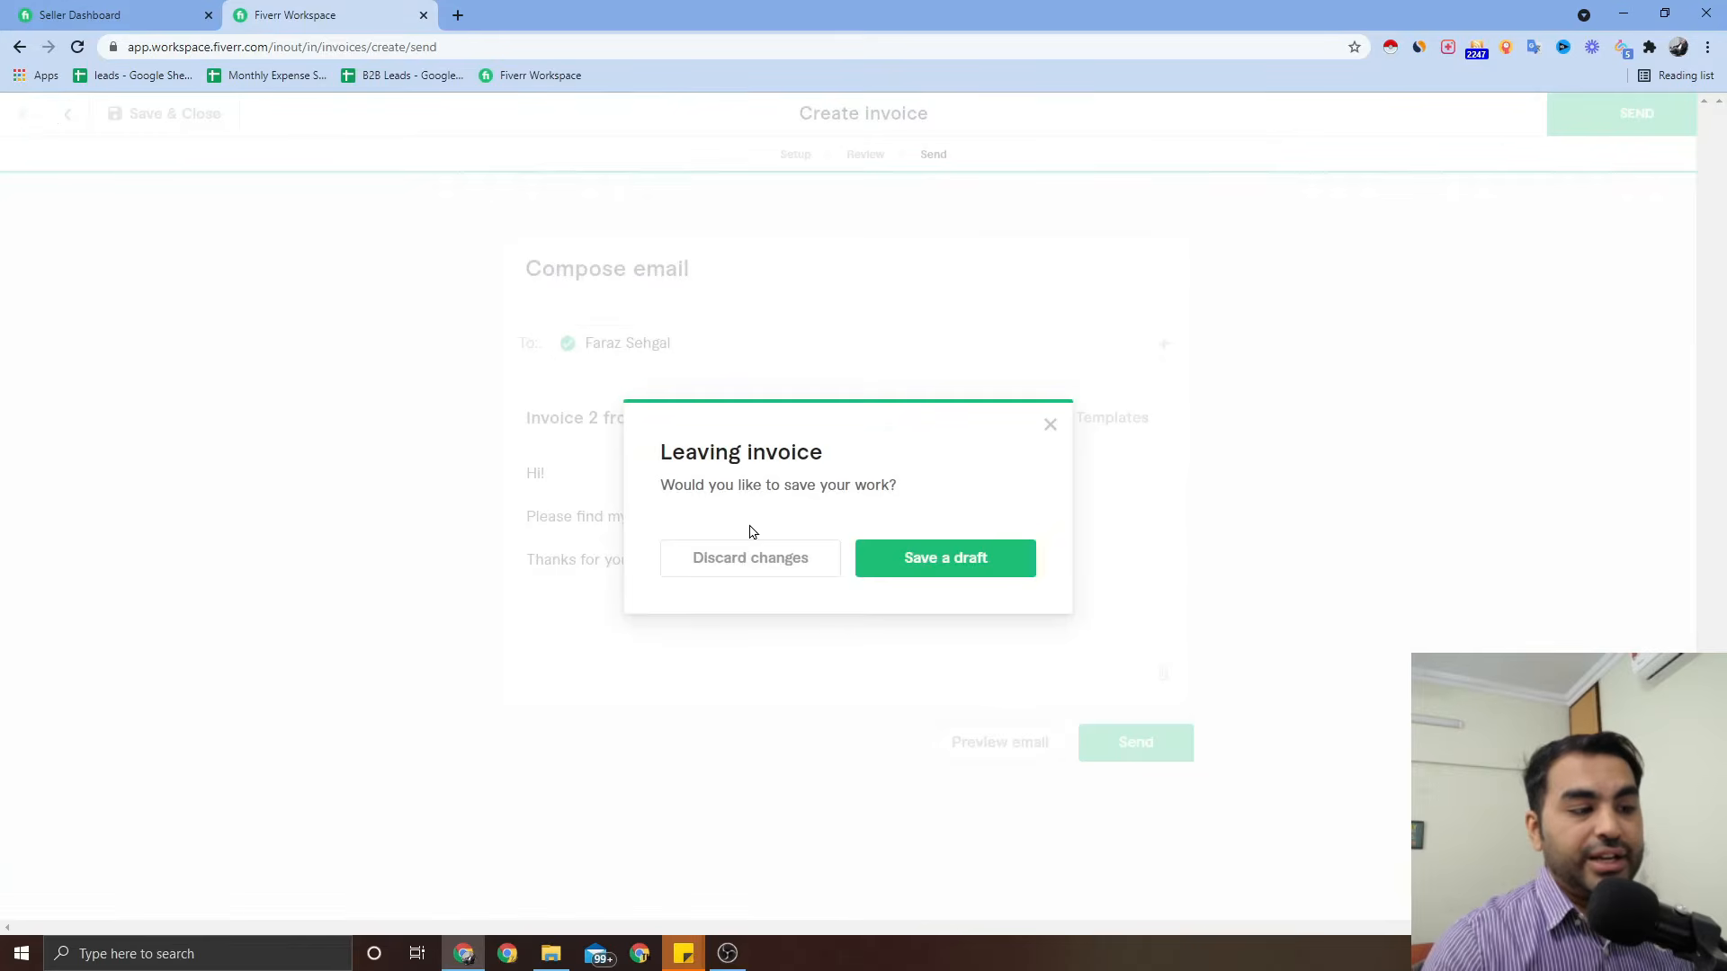
click(779, 559)
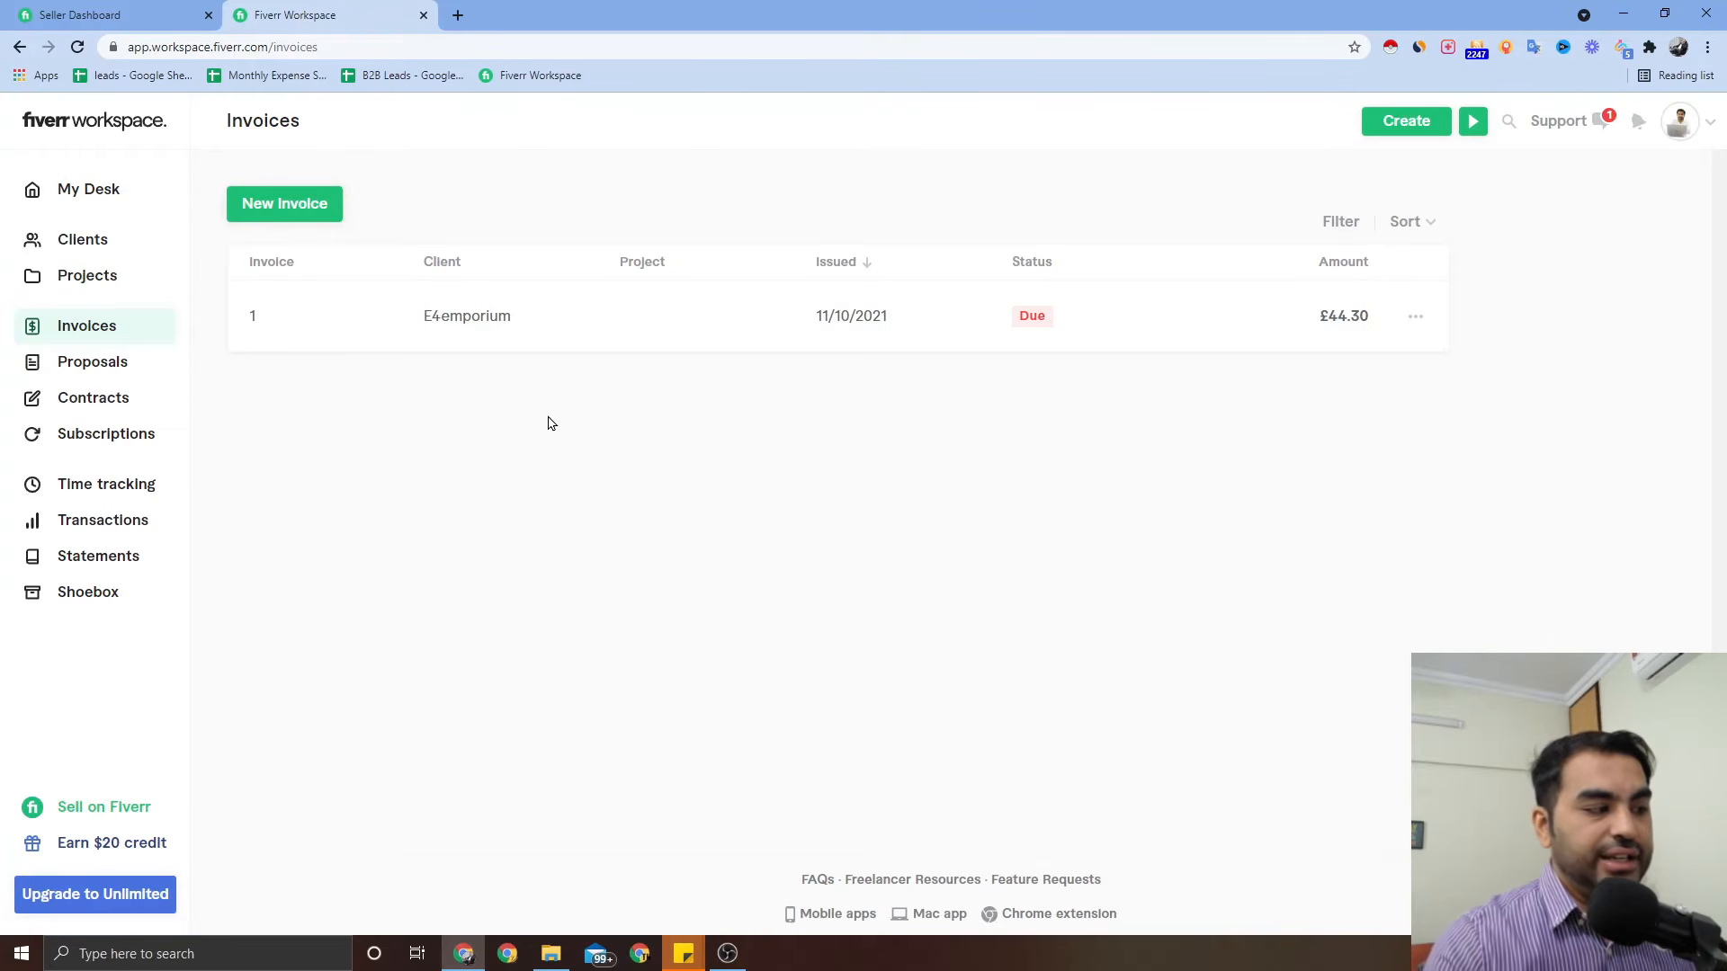
mouse_move(1204, 332)
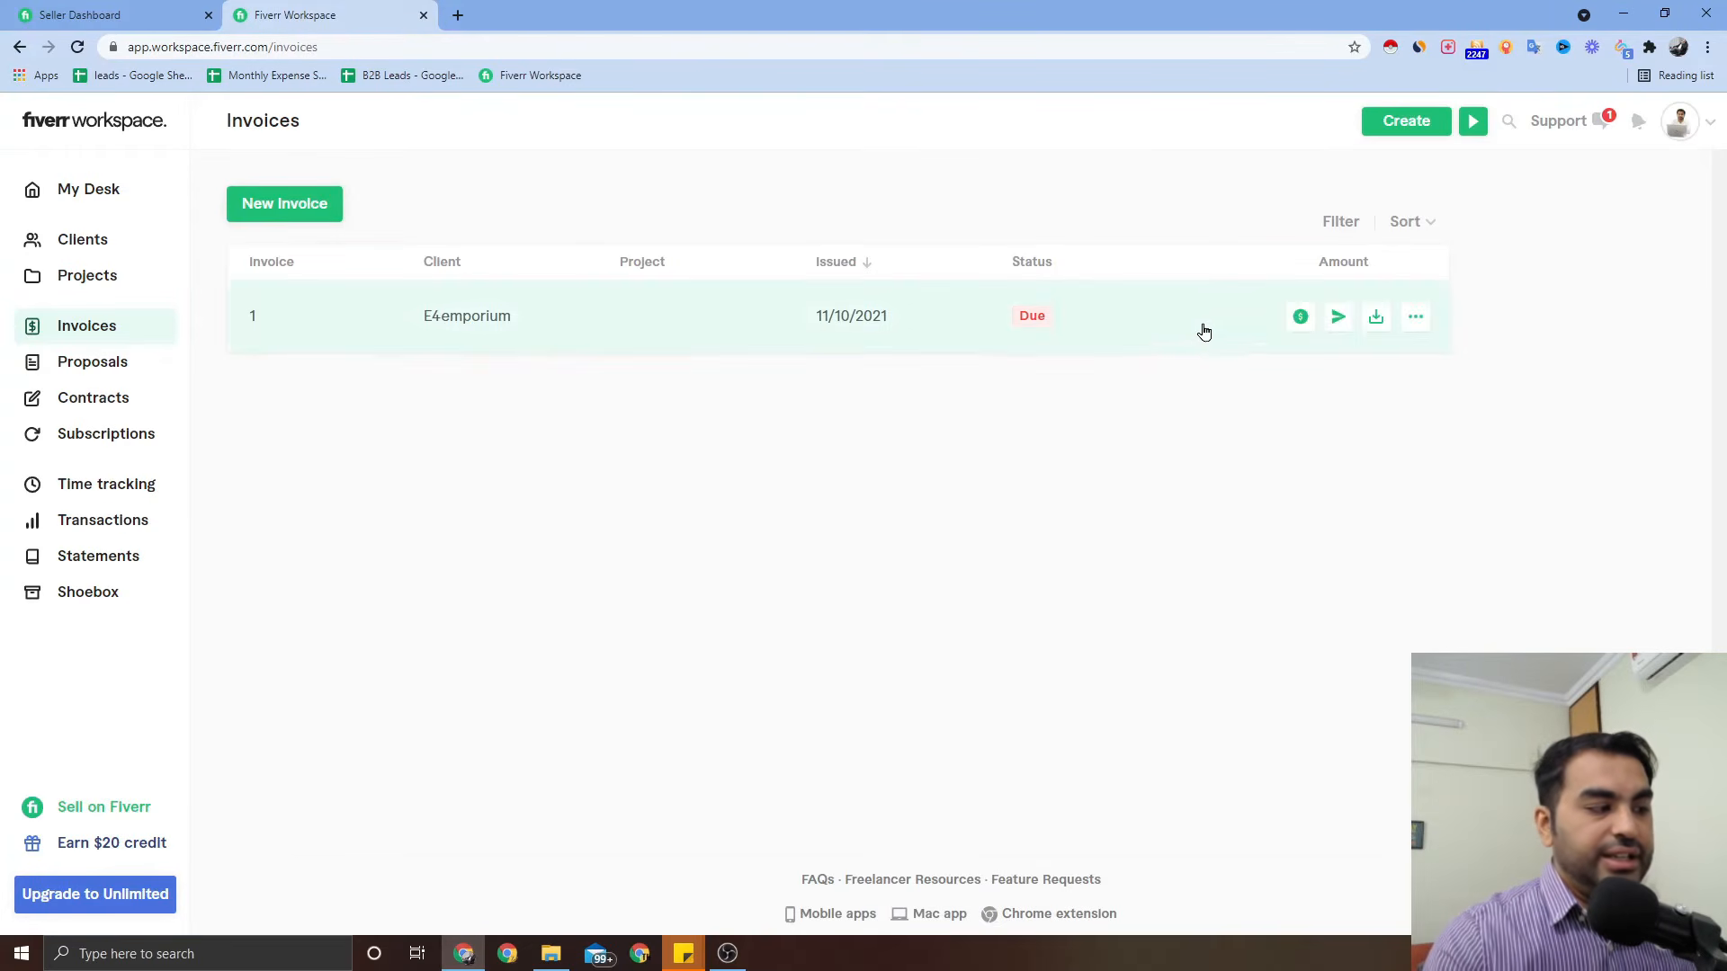
Step: Open the Payments settings of the account to view the connected payment methods
click(1678, 133)
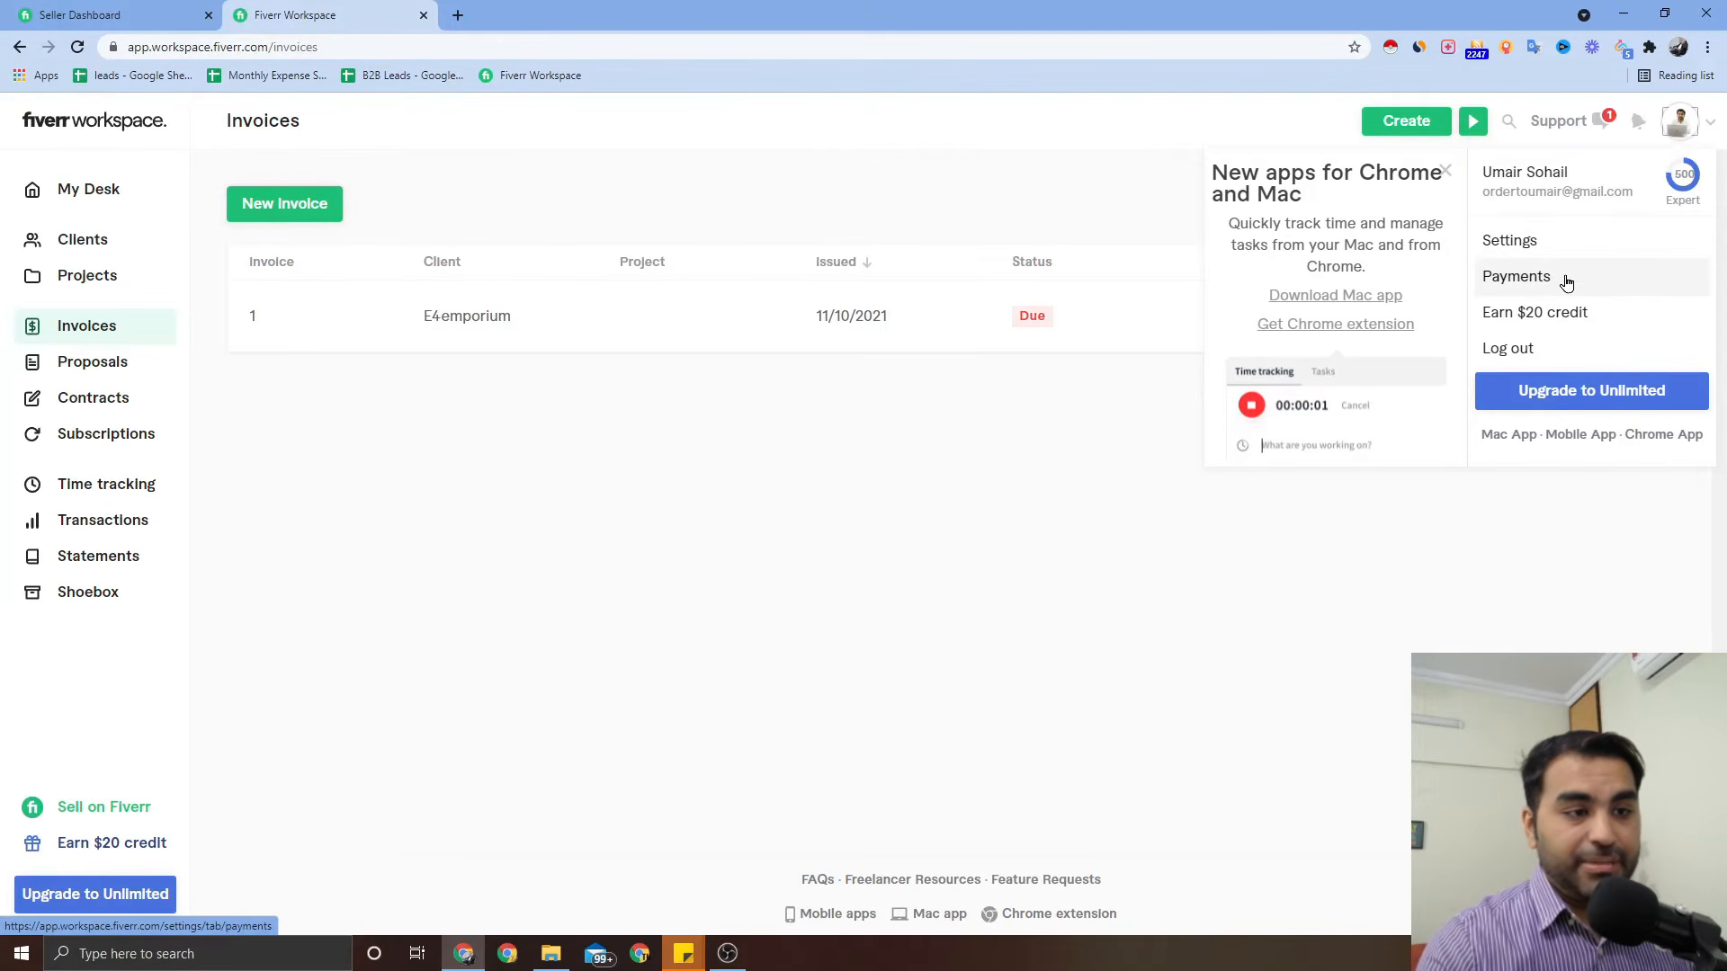
click(1677, 128)
click(1671, 133)
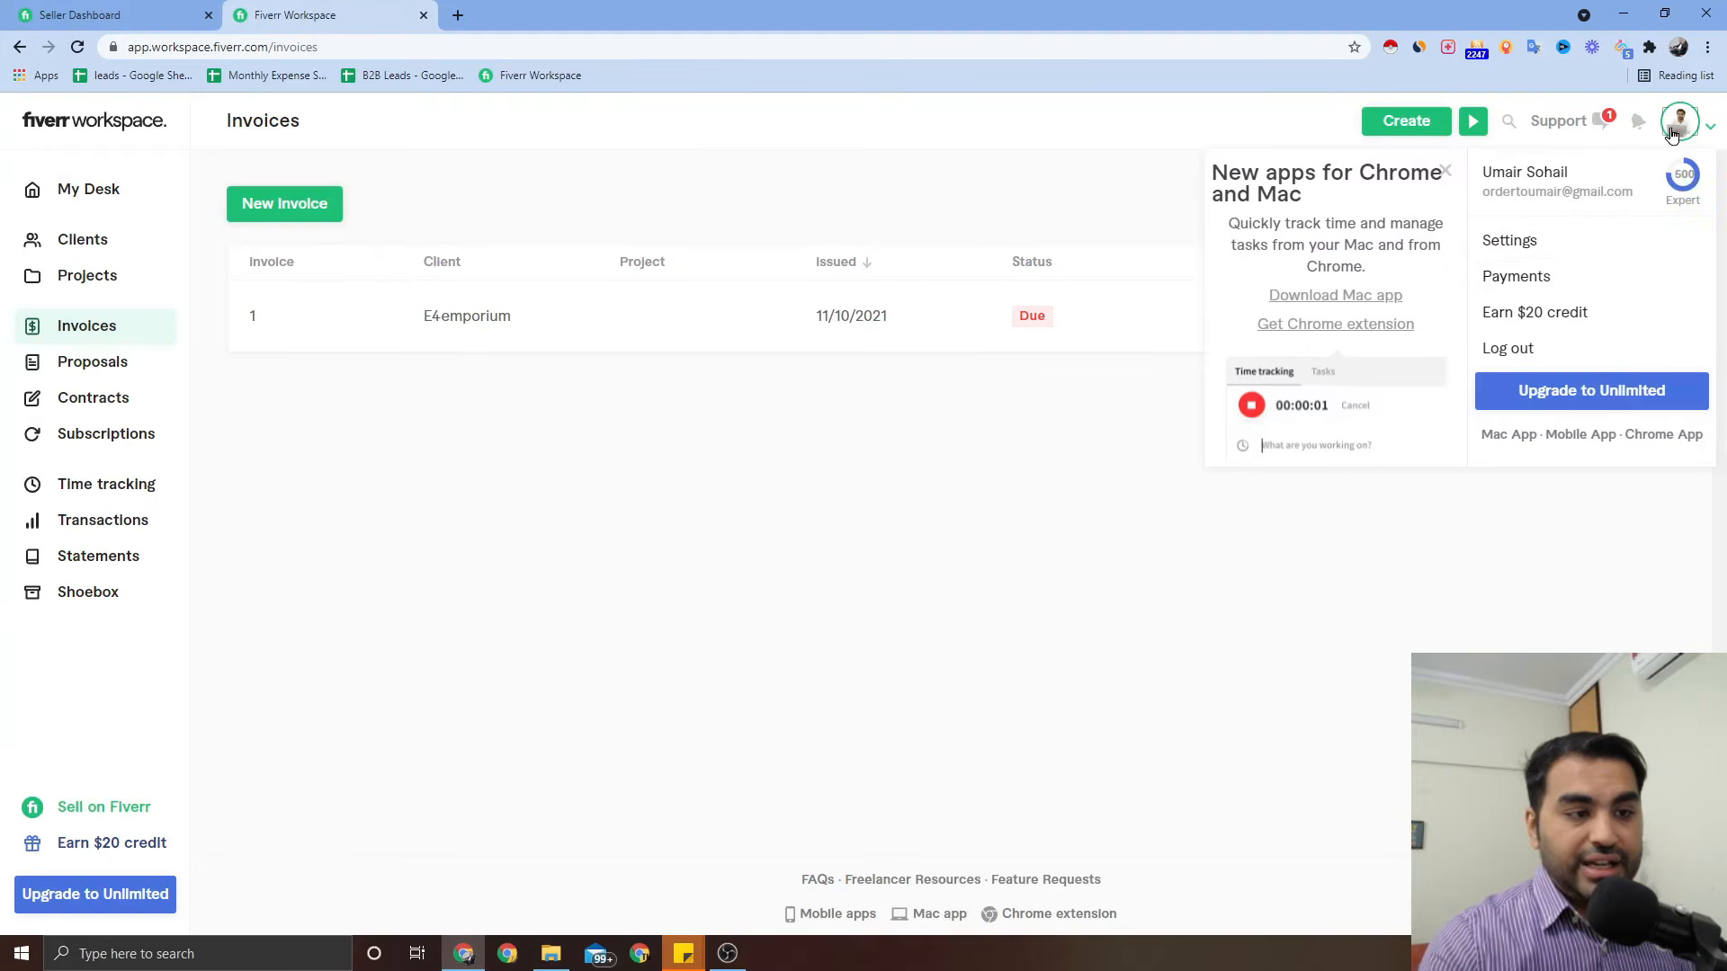
click(1534, 278)
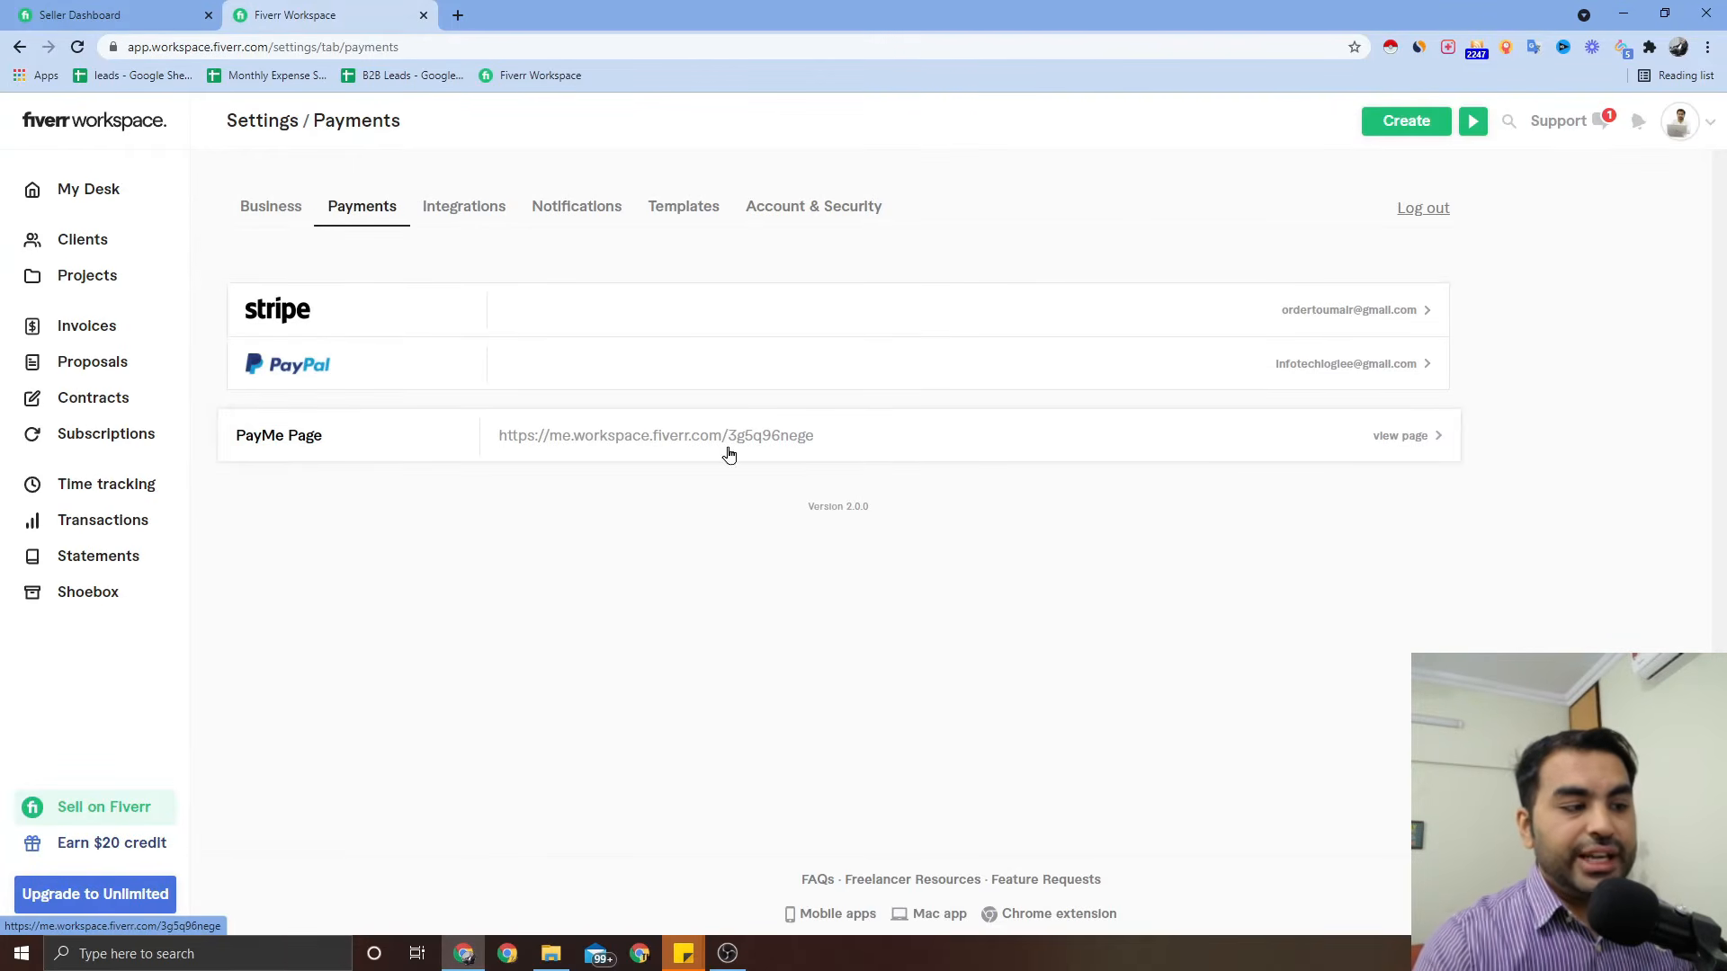
Step: Open the public PayMe page, try a payment amount of $50.00 on it, and close the page
click(1407, 436)
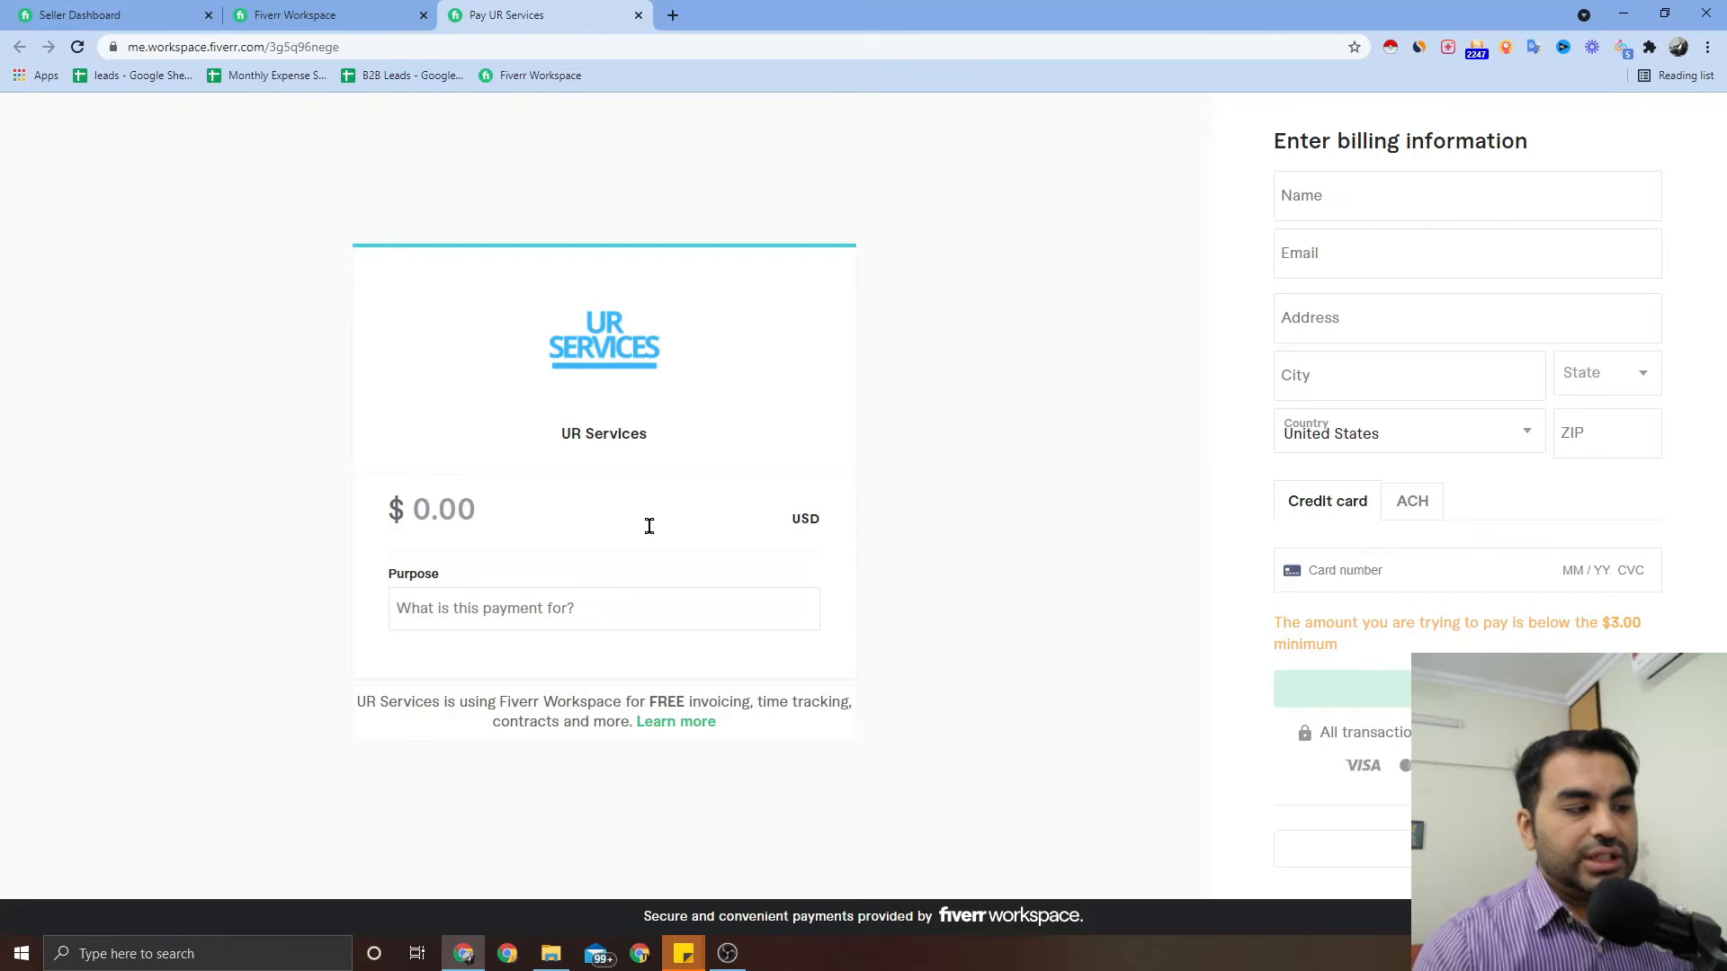
double_click(455, 510)
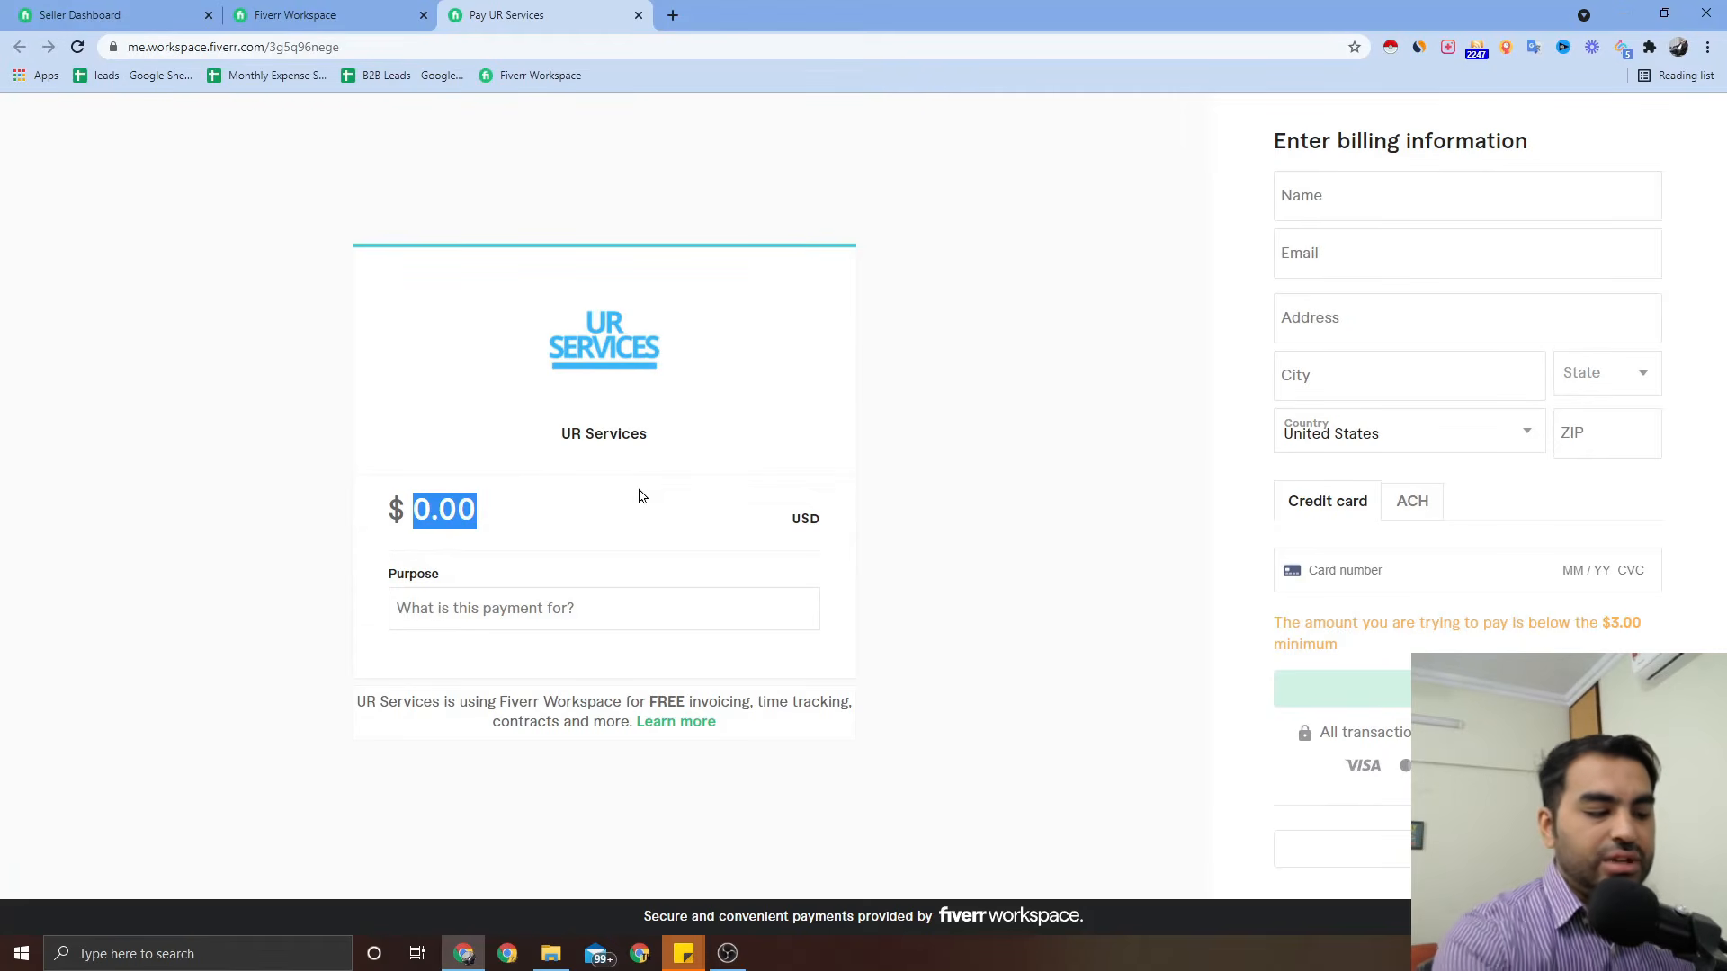
text(50)
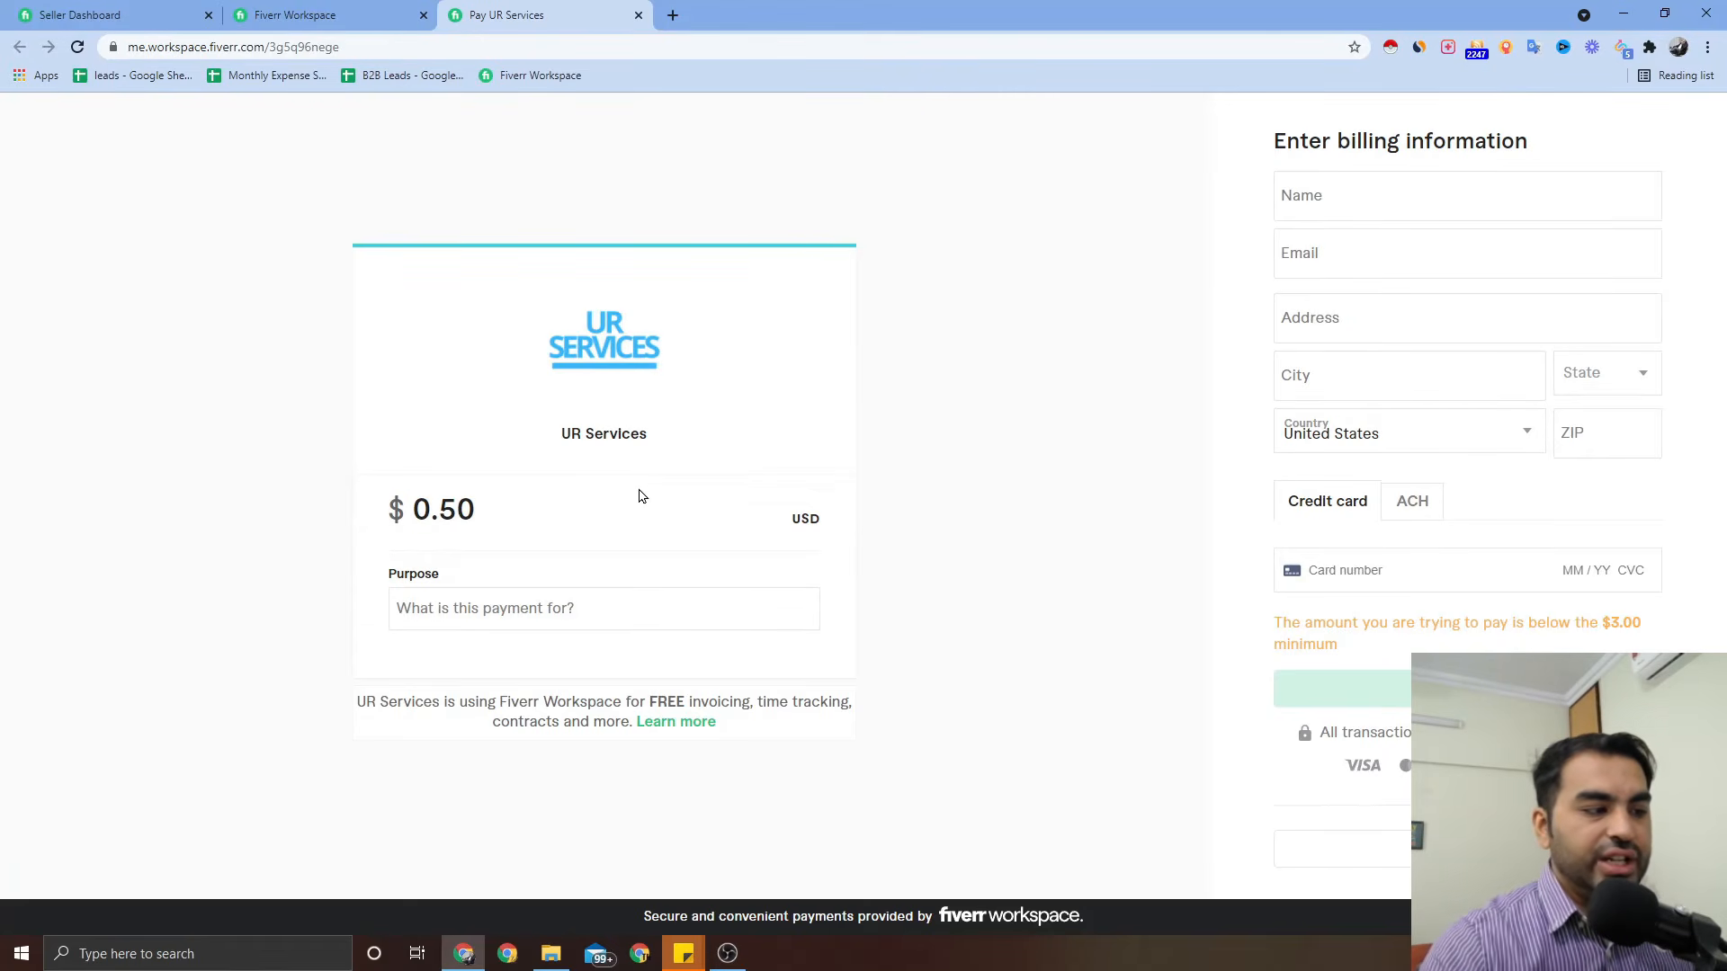
key(BackSpace)
key(BackSpace)
text(5000)
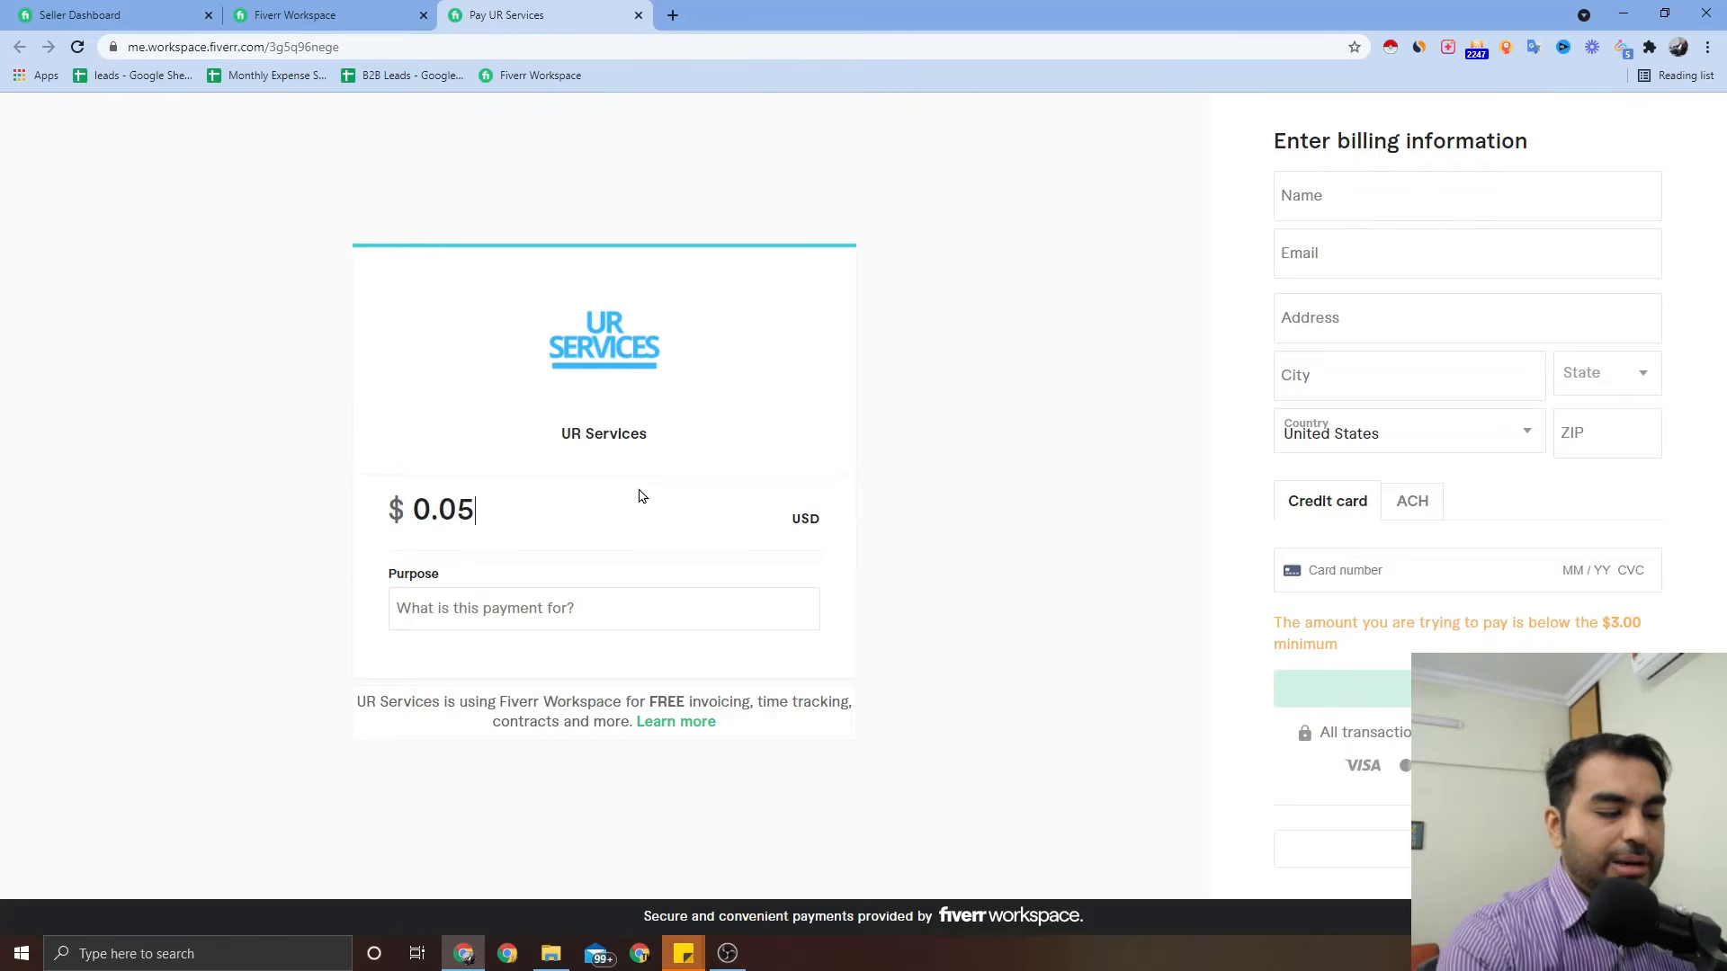
click(590, 611)
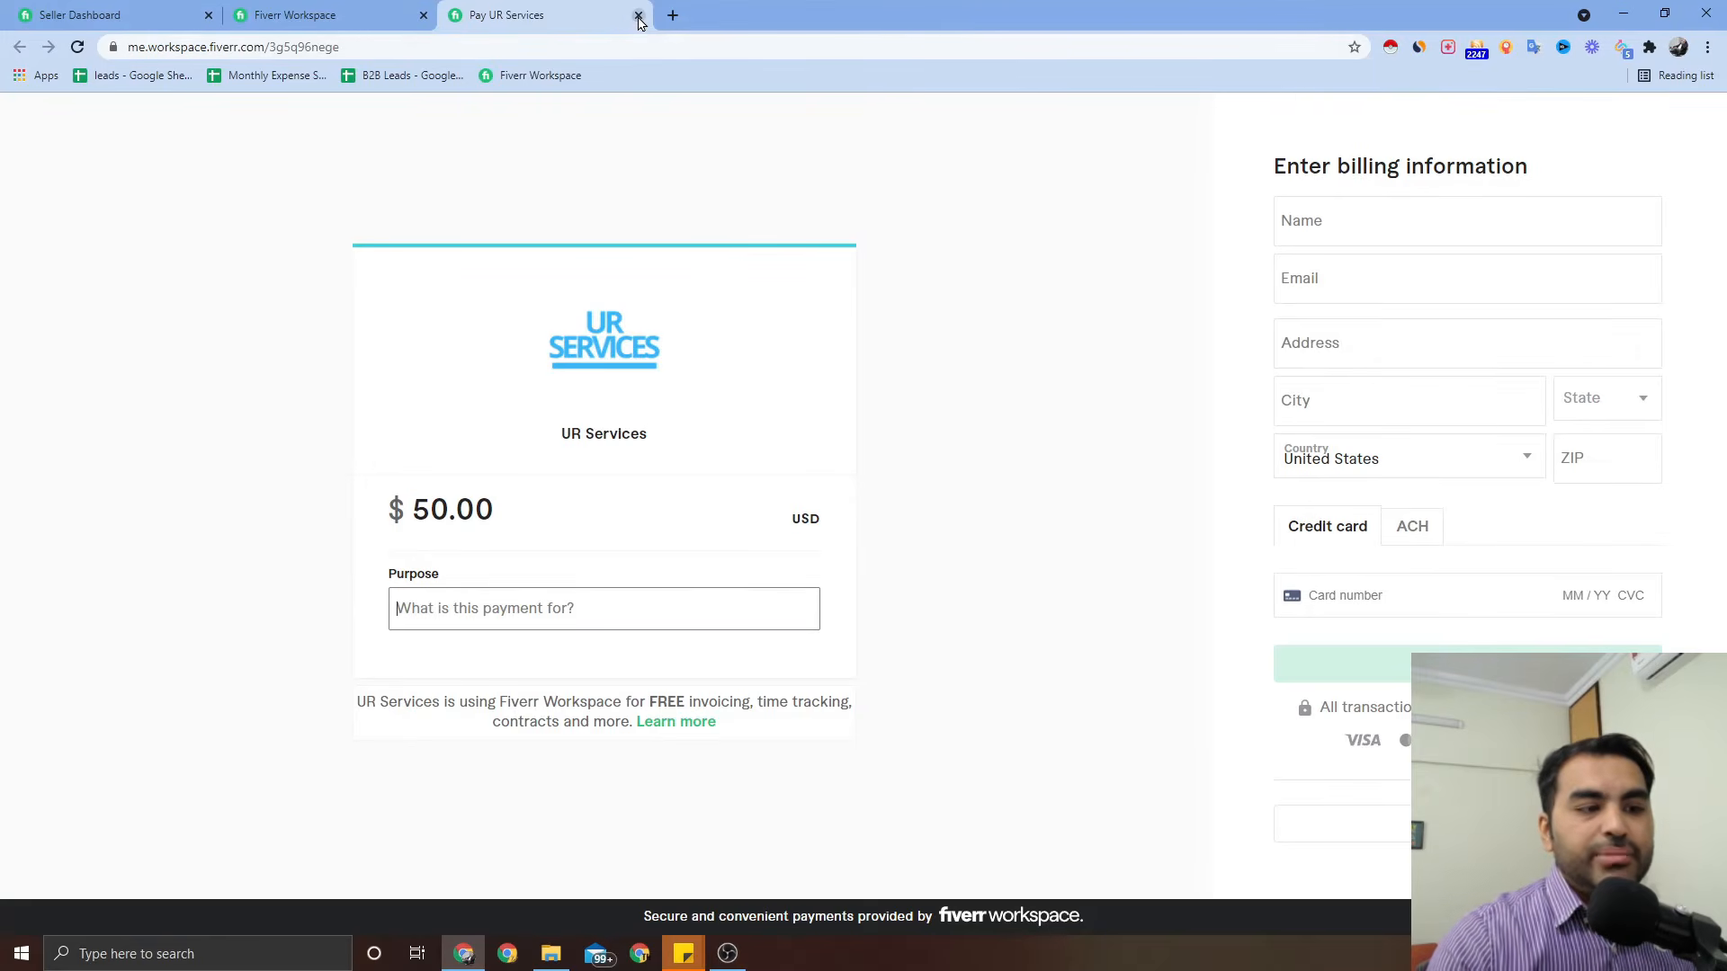
click(321, 11)
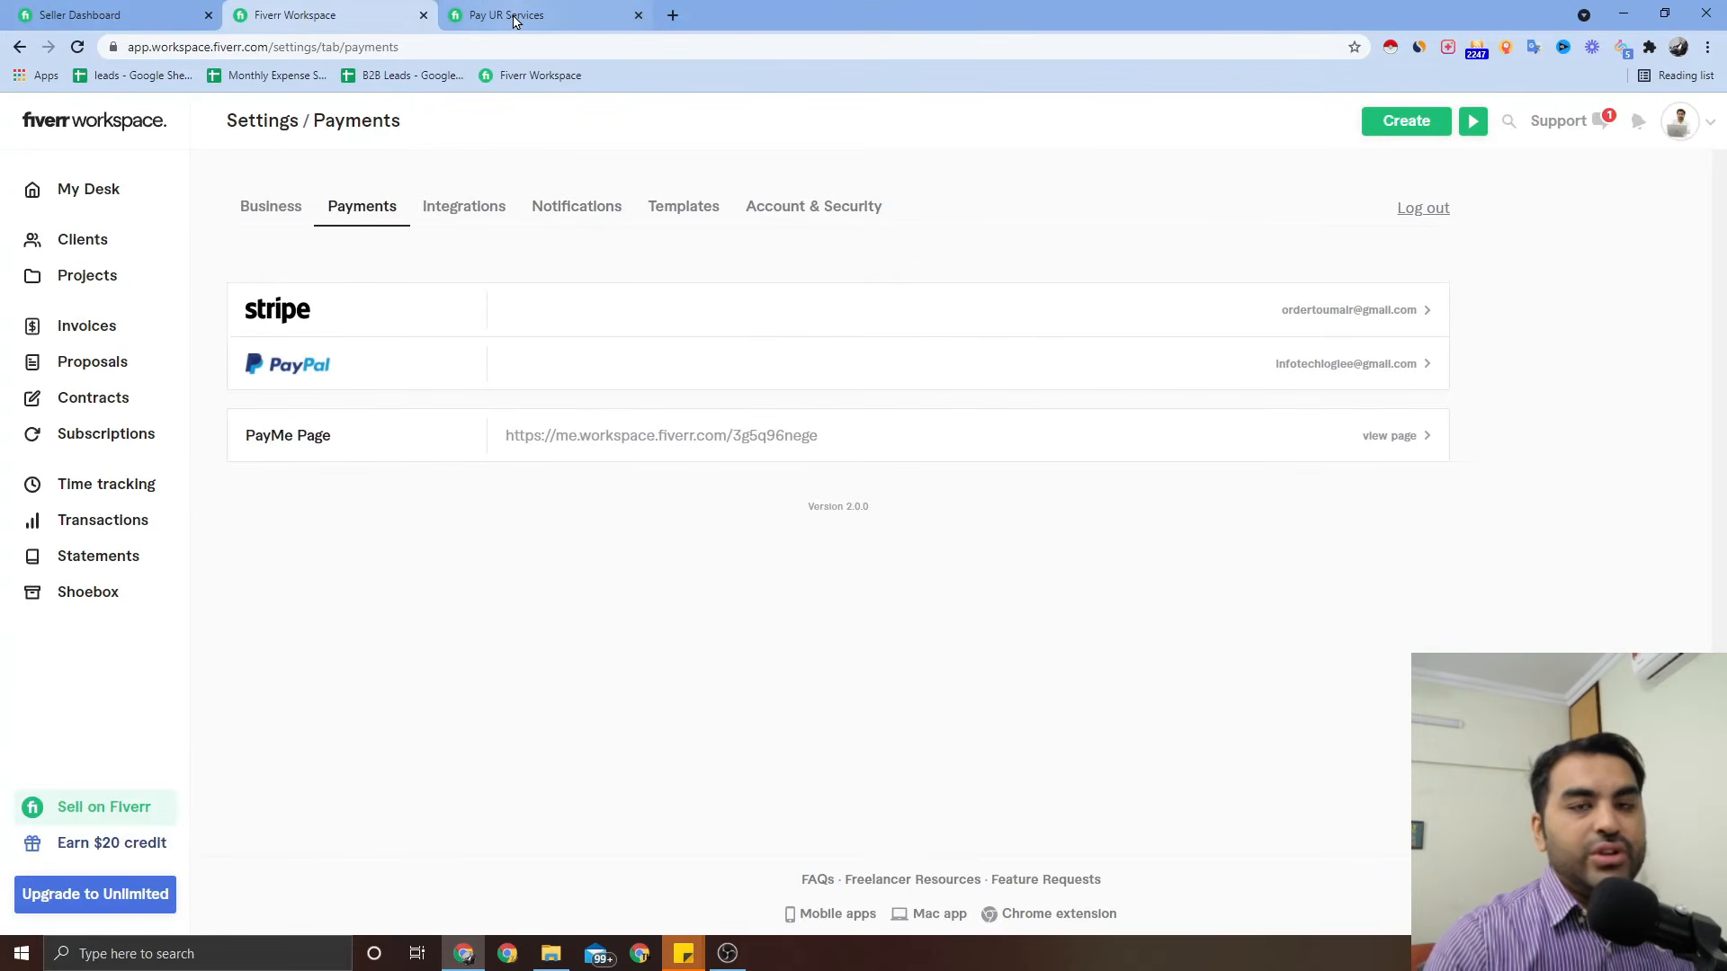
click(638, 16)
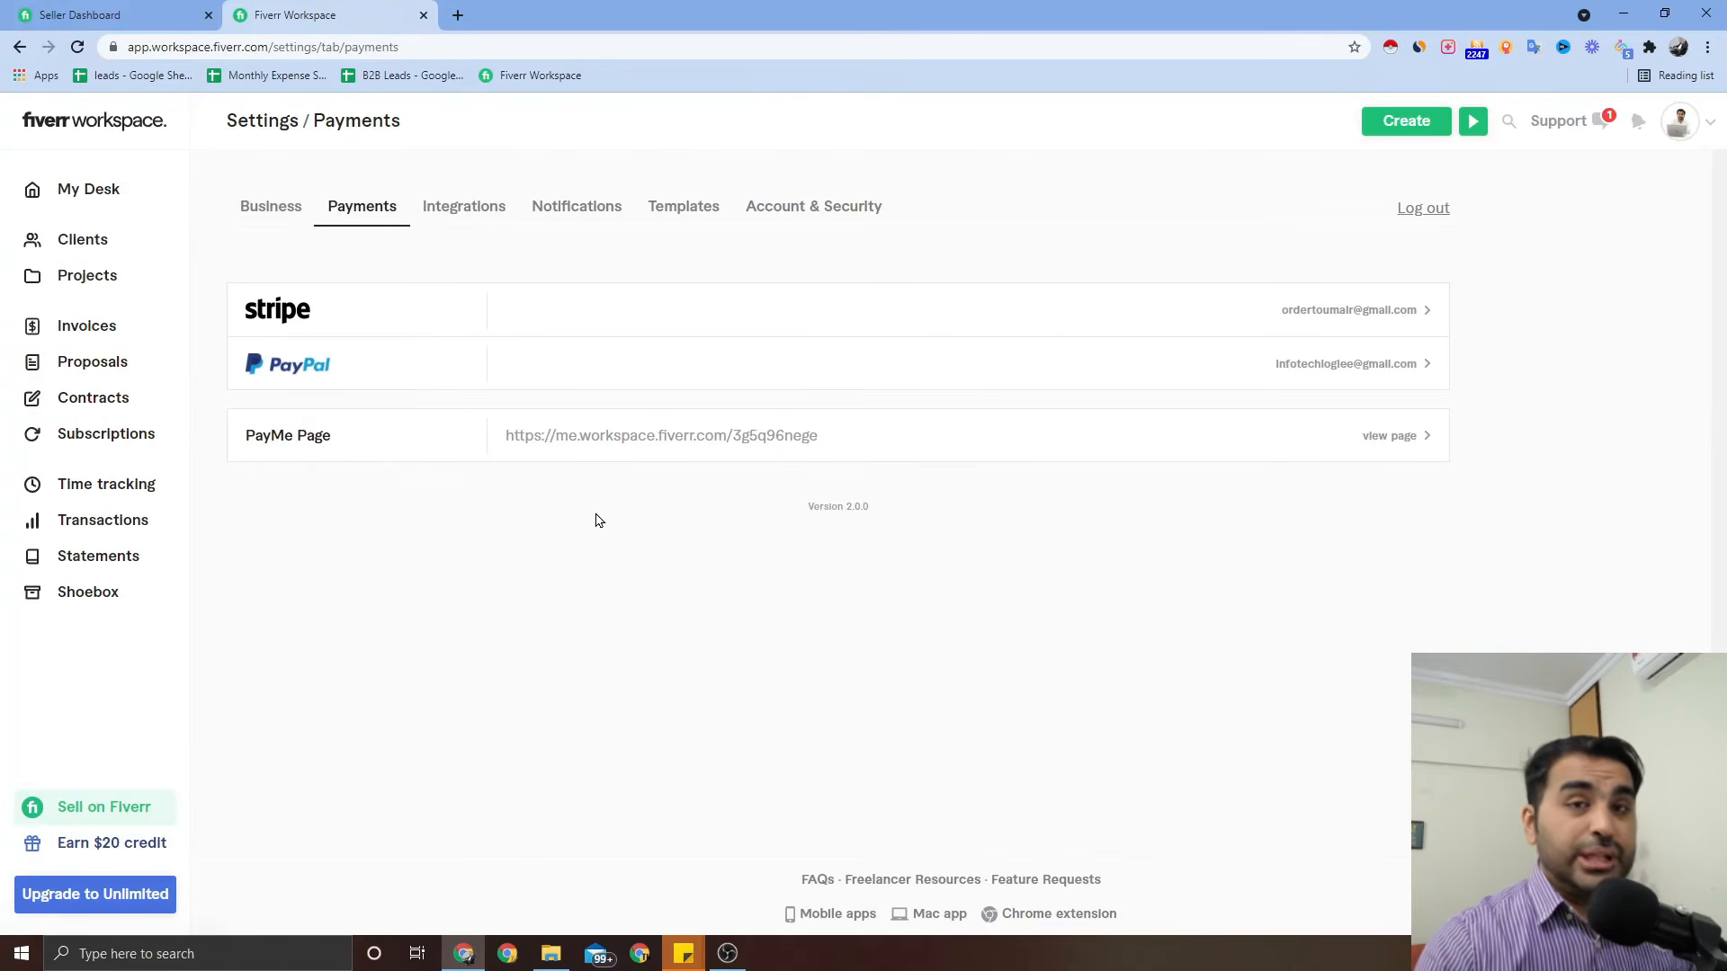
Step: Start a new contract from the contracts list, declining the offered upgrade to Unlimited
click(130, 410)
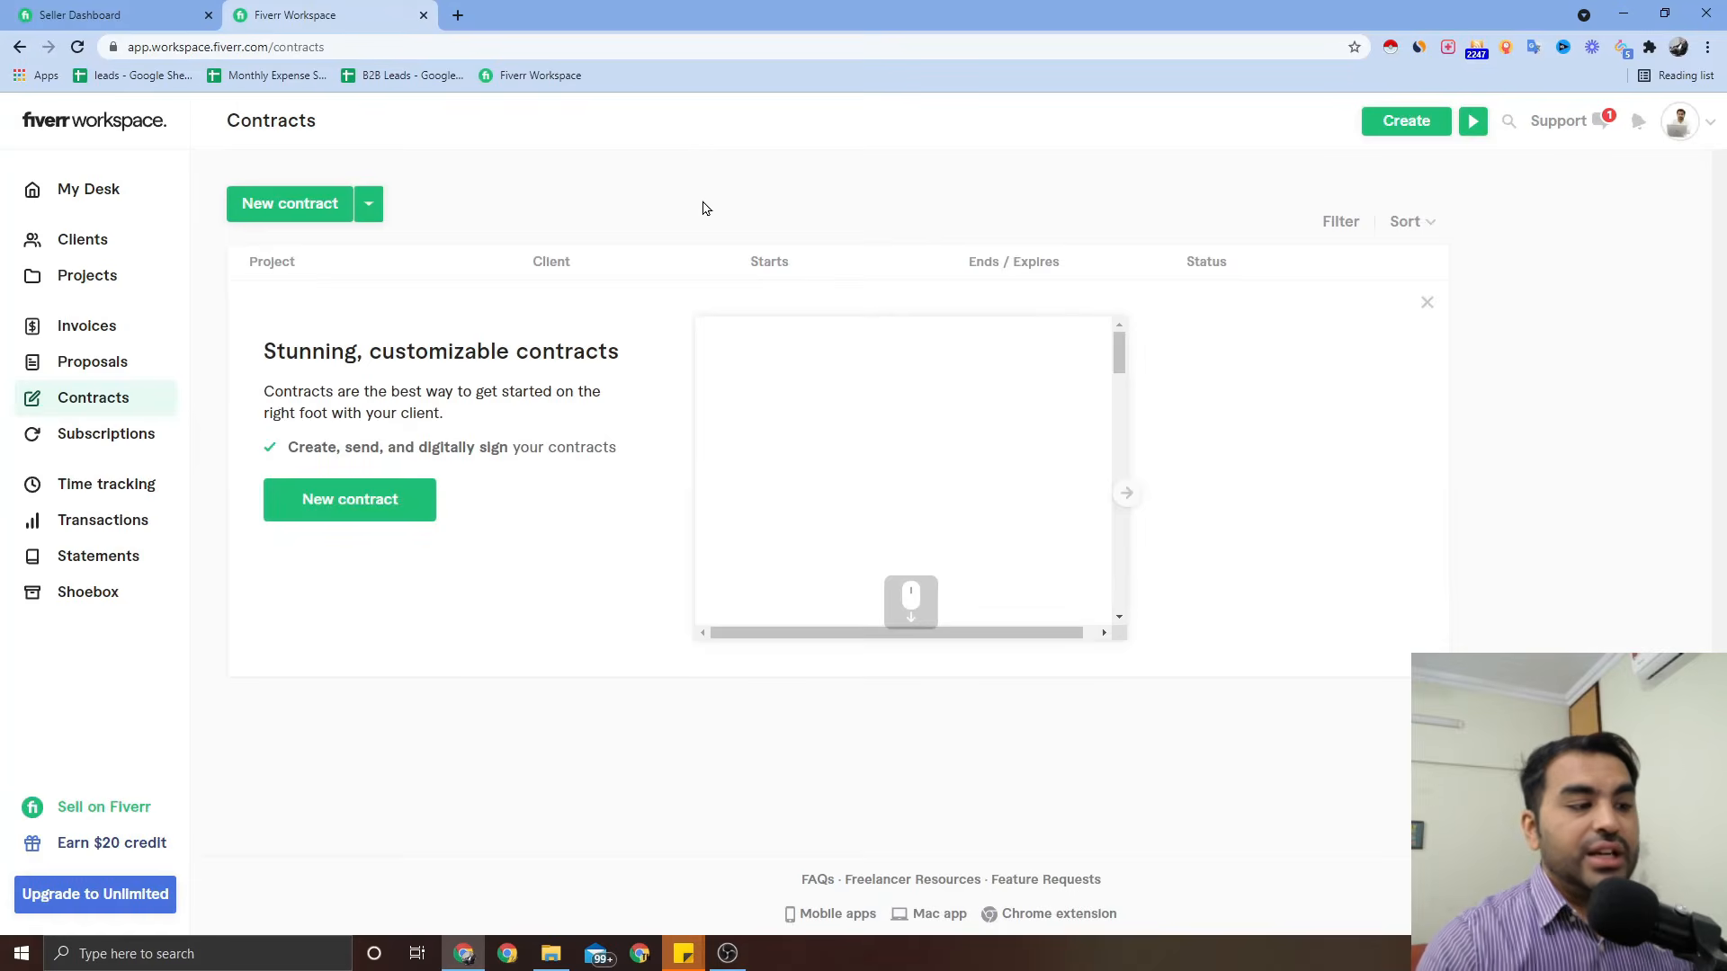
click(291, 203)
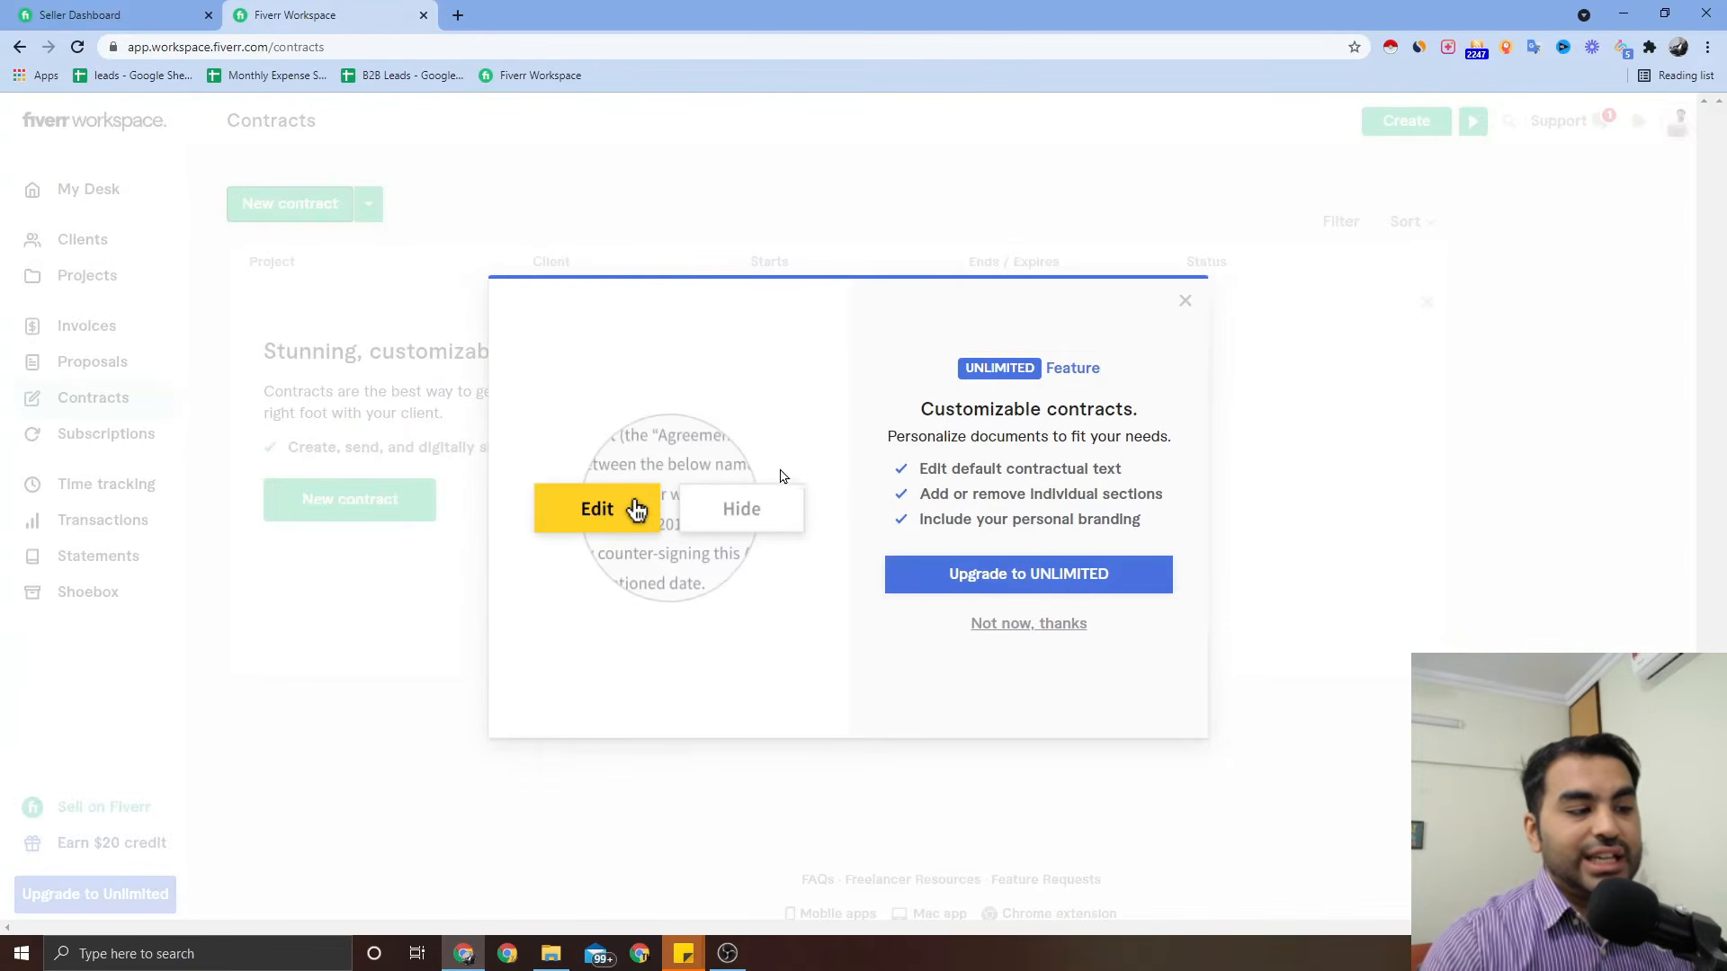
click(1011, 626)
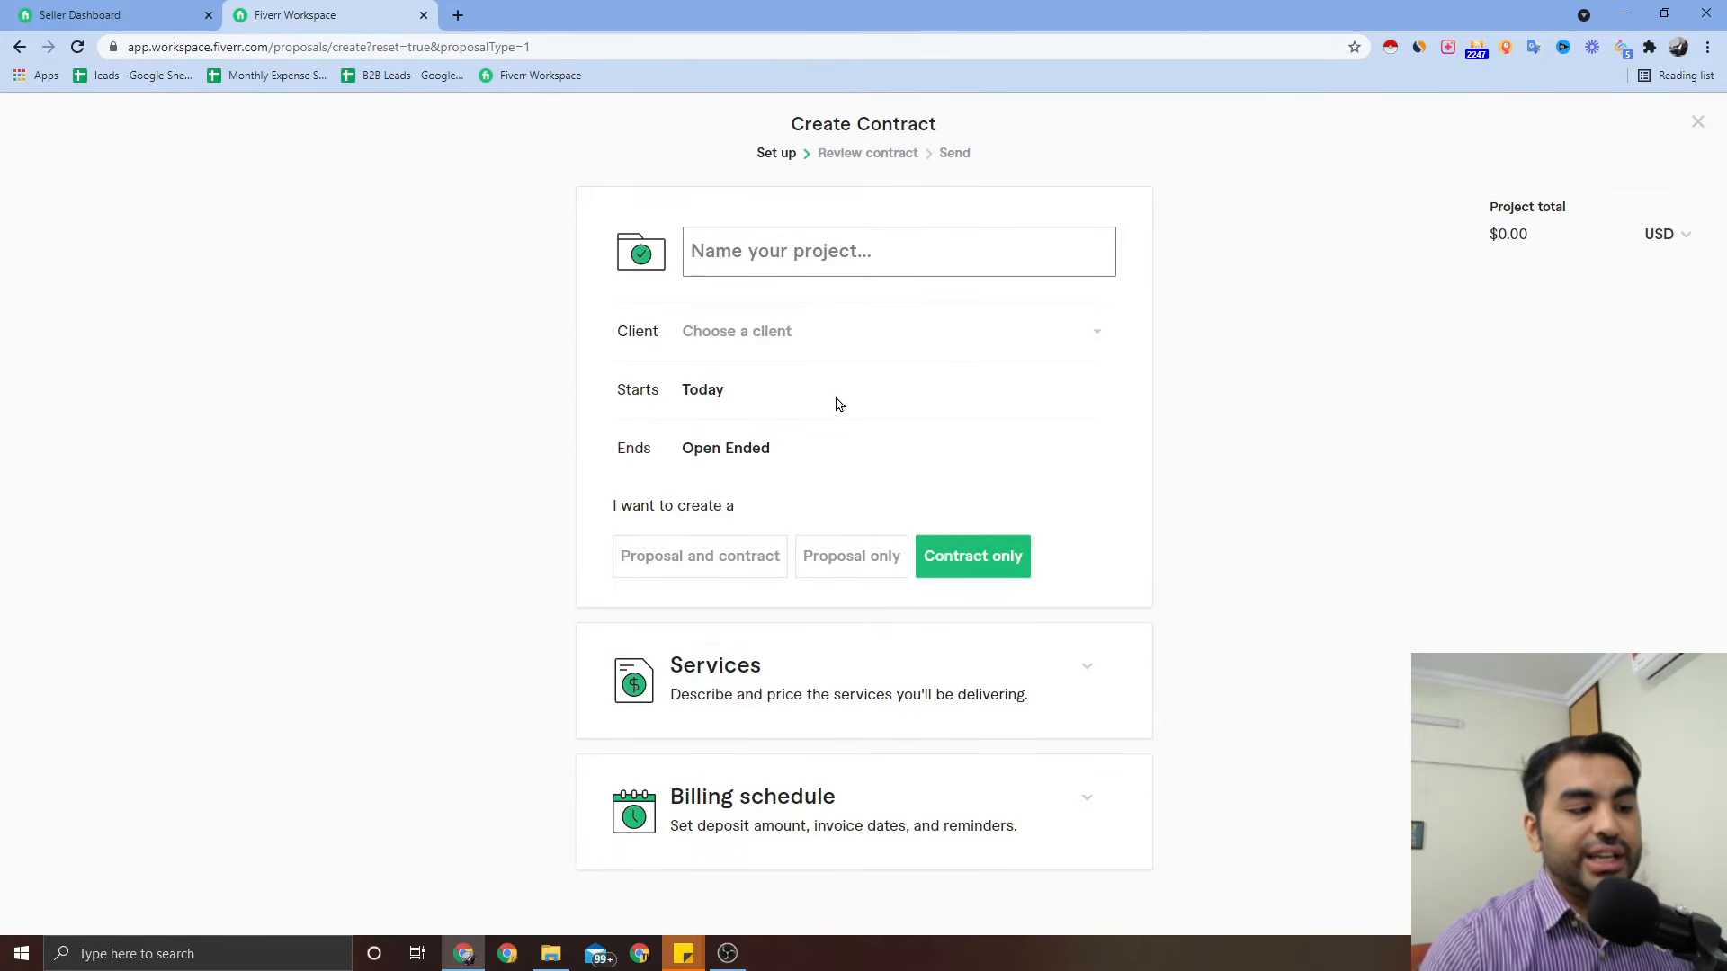
Step: Expand the contract's Services section and look over the project, client and service pricing fields
click(1092, 670)
scroll(1083, 636, down, 4)
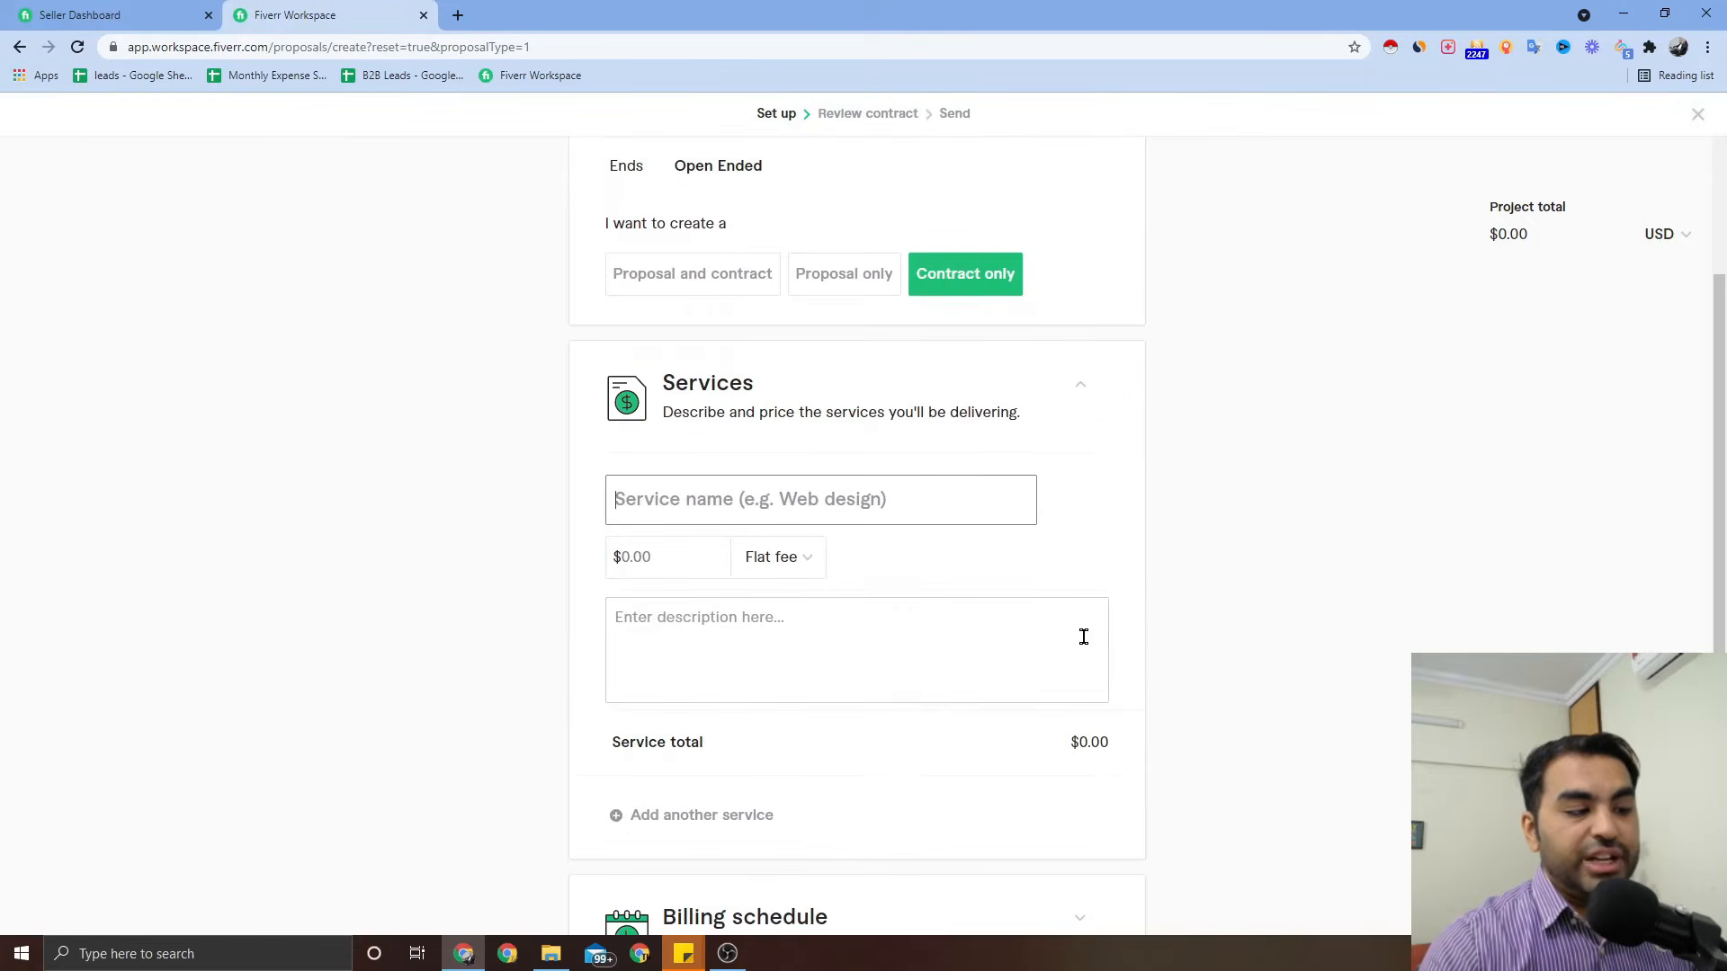
scroll(1024, 602, up, 4)
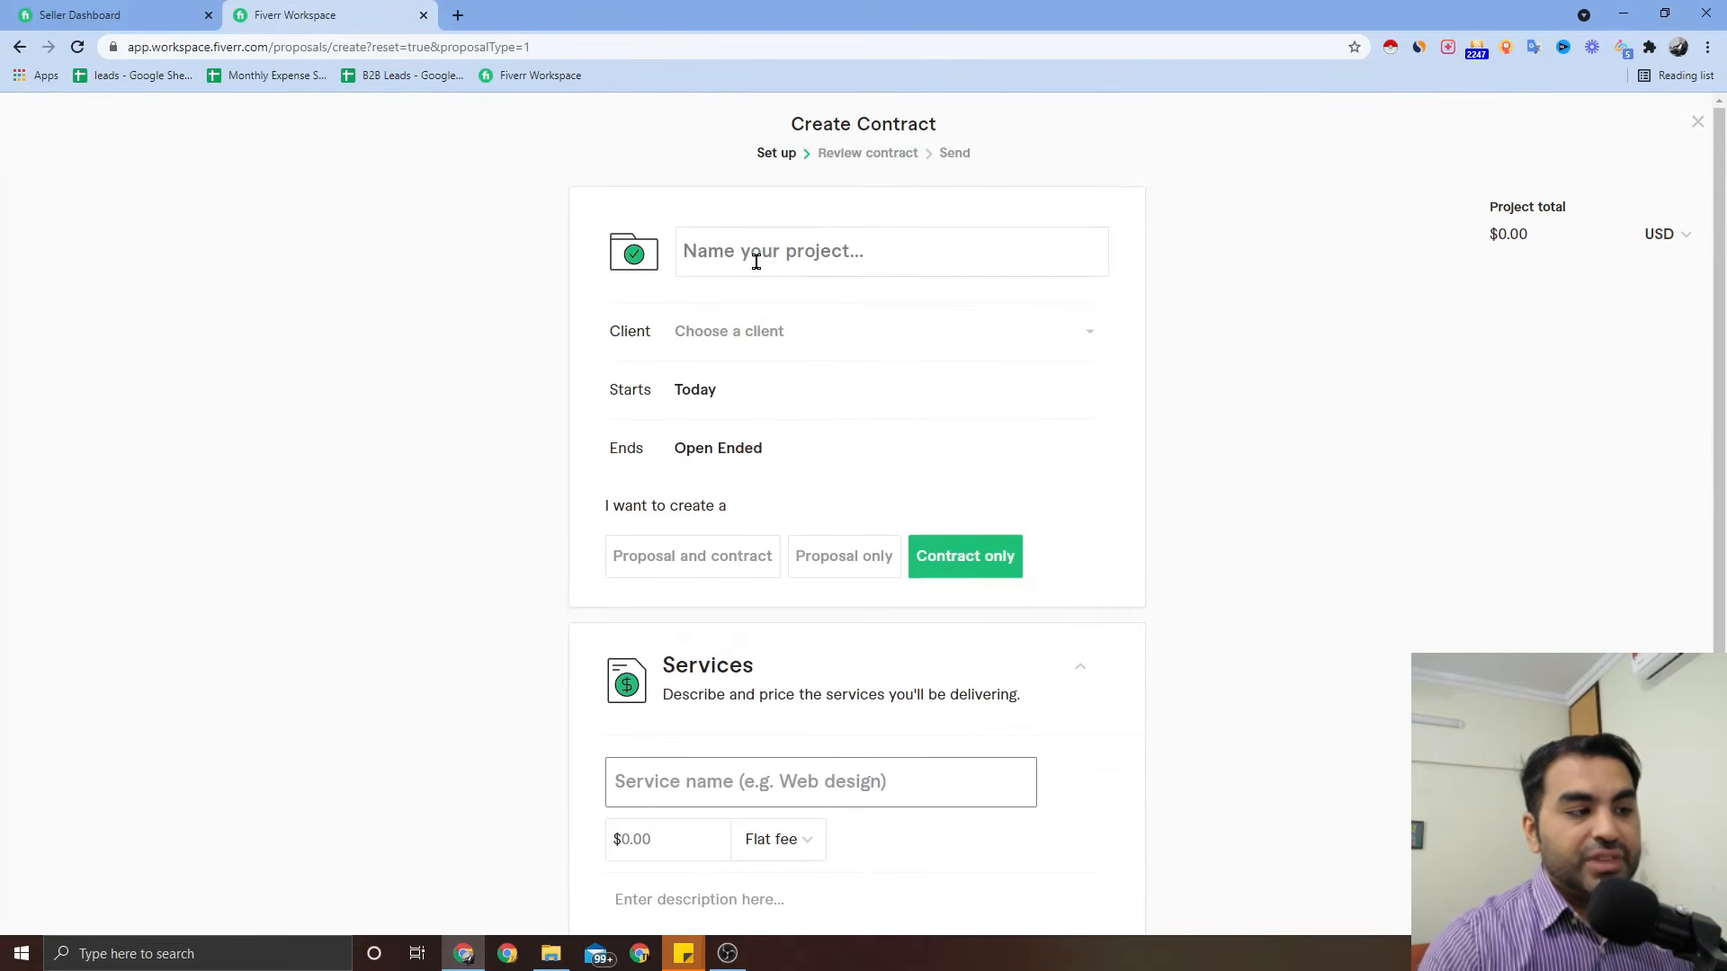
click(694, 251)
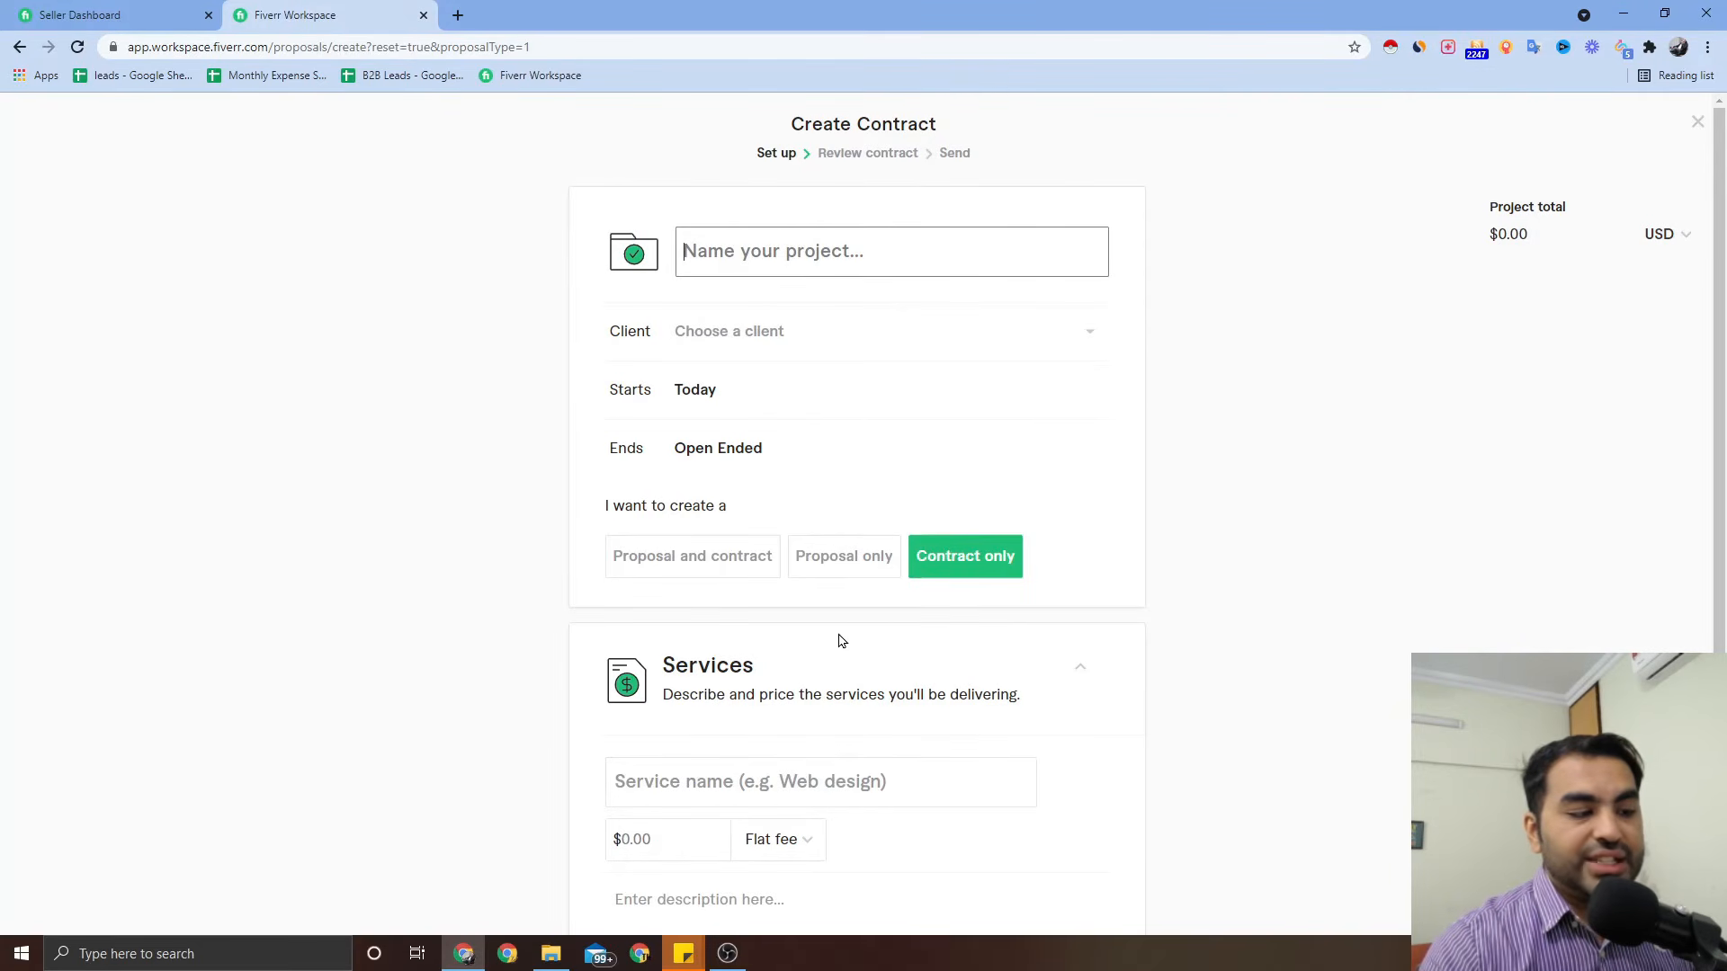
scroll(836, 640, down, 3)
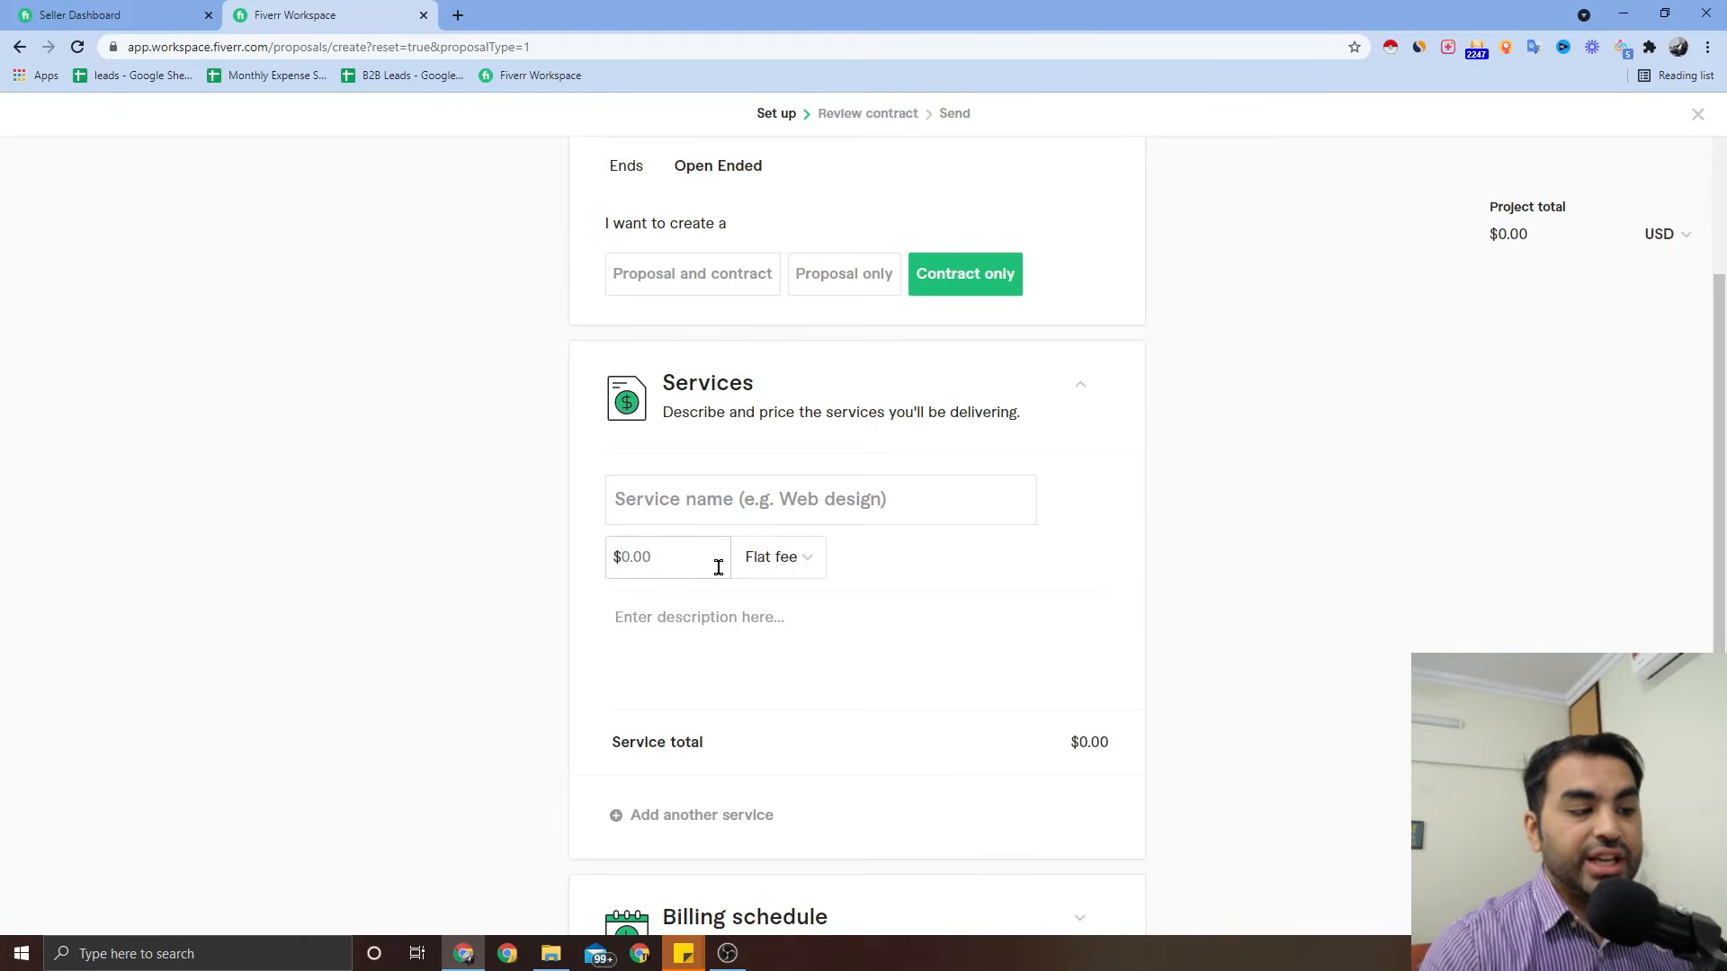
scroll(783, 647, down, 1)
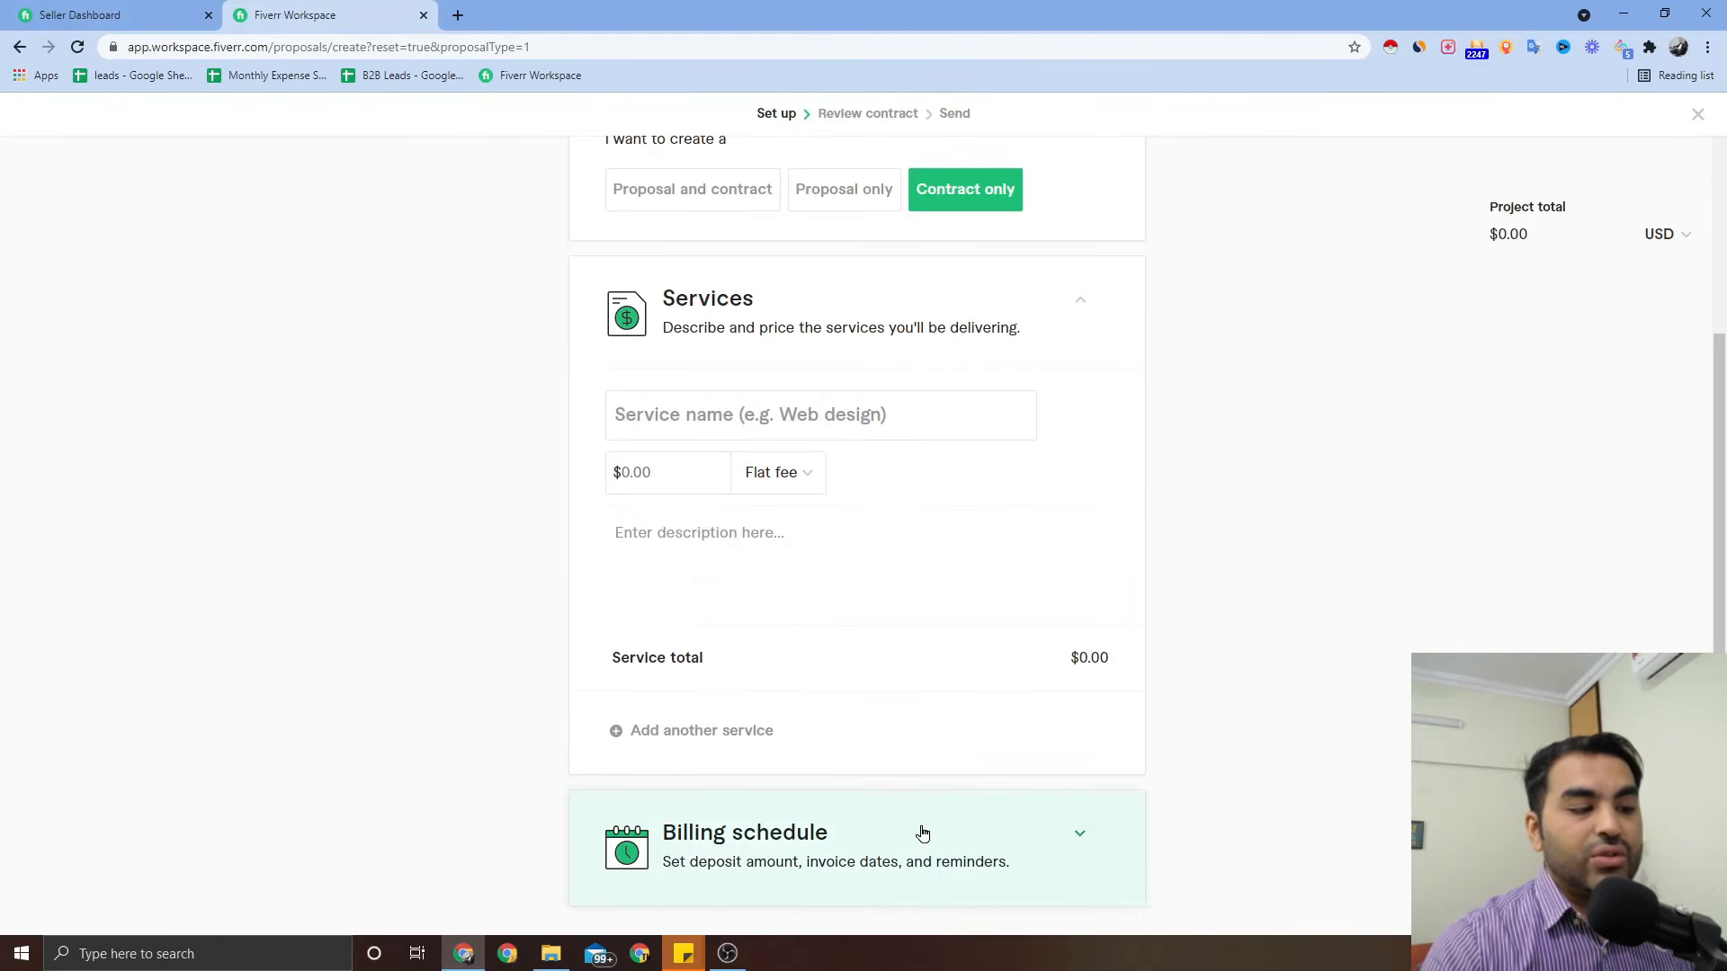
Step: Expand the contract's Billing schedule, review its deposit and invoicing options, and leave the contract without creating it
click(1078, 834)
scroll(1050, 698, down, 4)
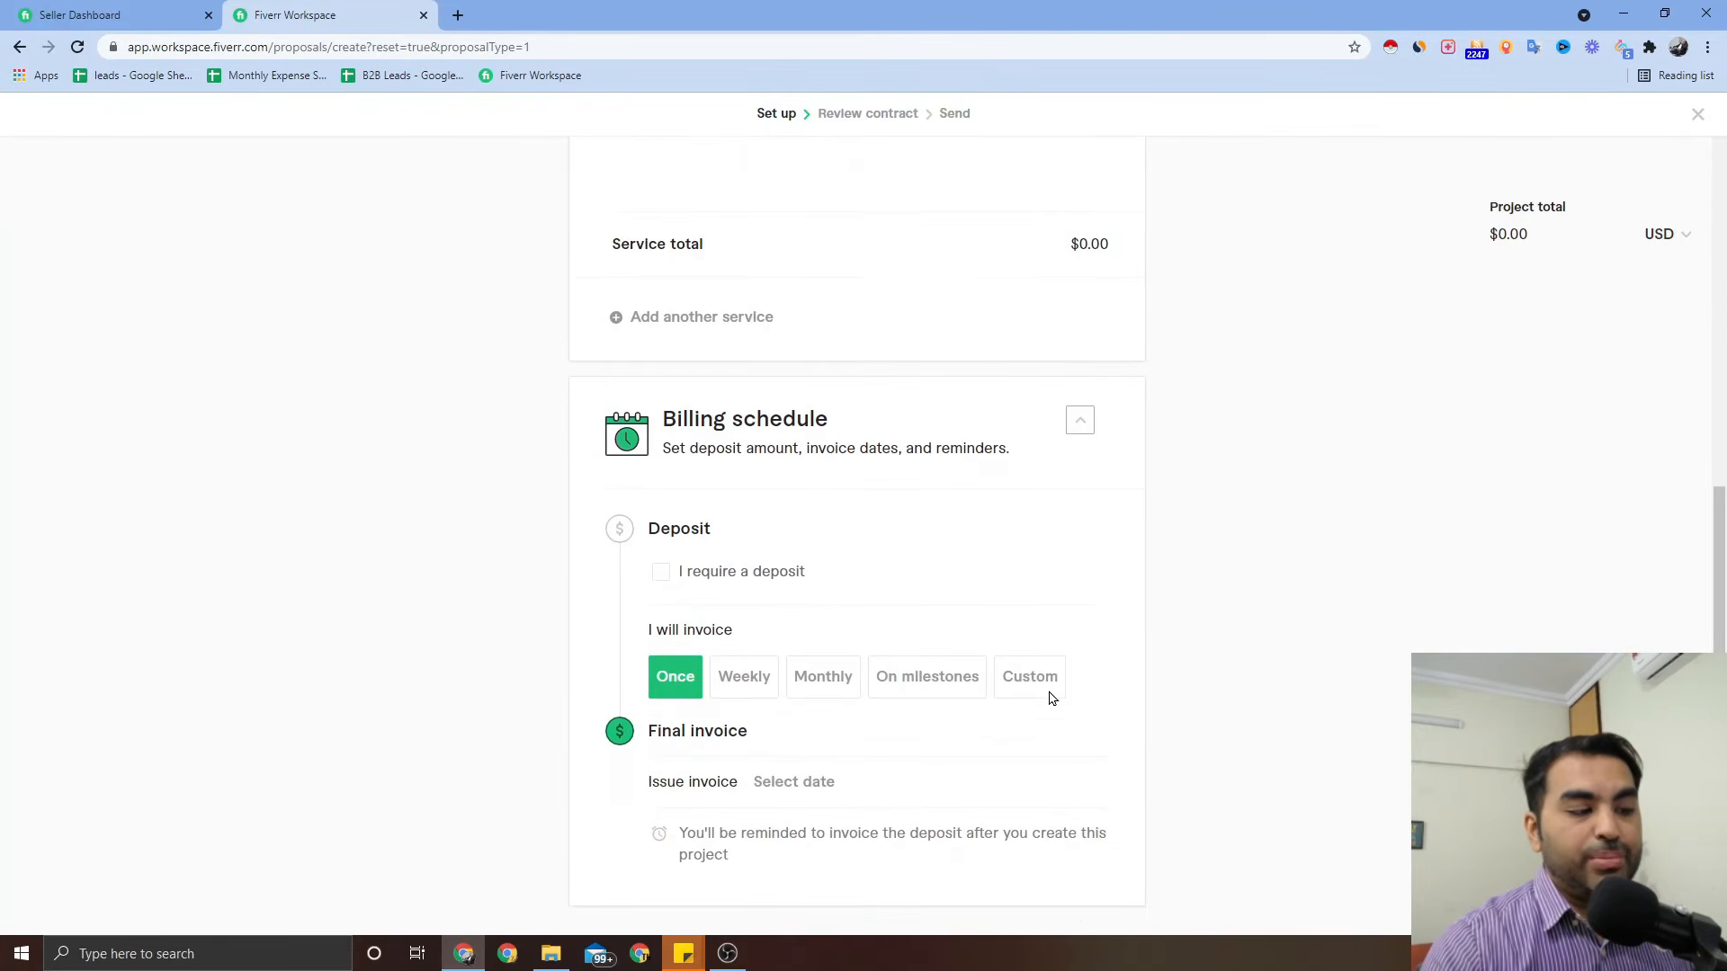
scroll(1048, 699, up, 3)
scroll(1048, 699, up, 5)
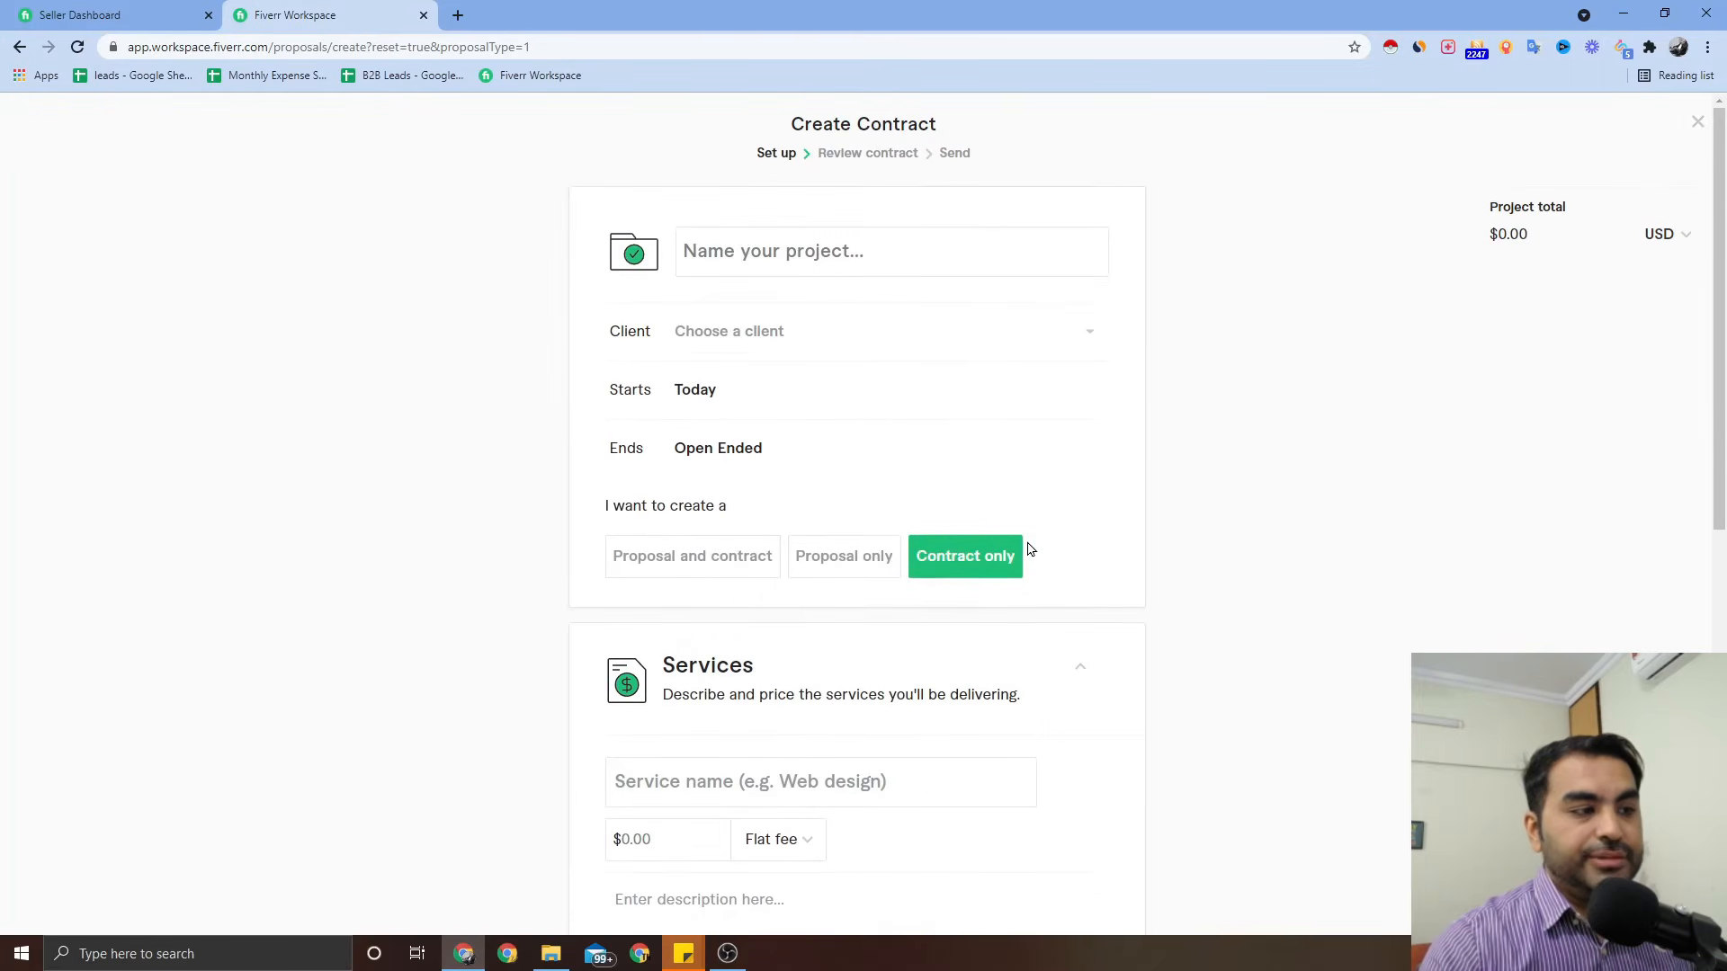
click(1697, 123)
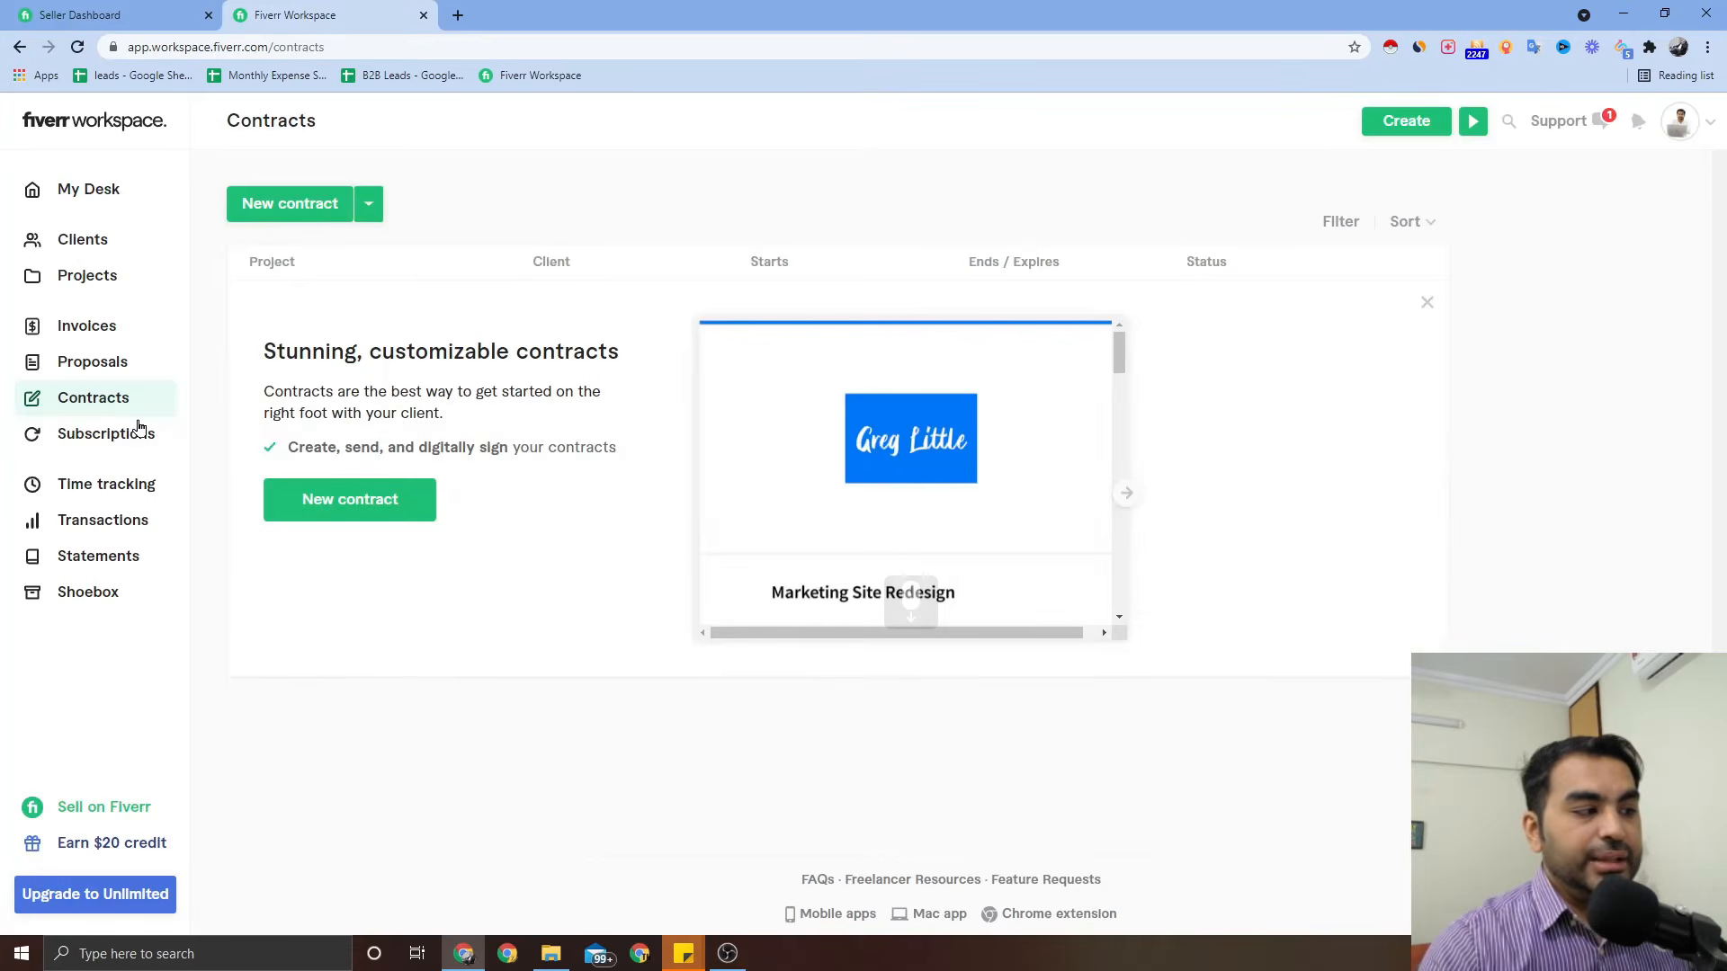
Step: Start a new proposal from the proposals list and look over its Services and project setup fields
click(93, 368)
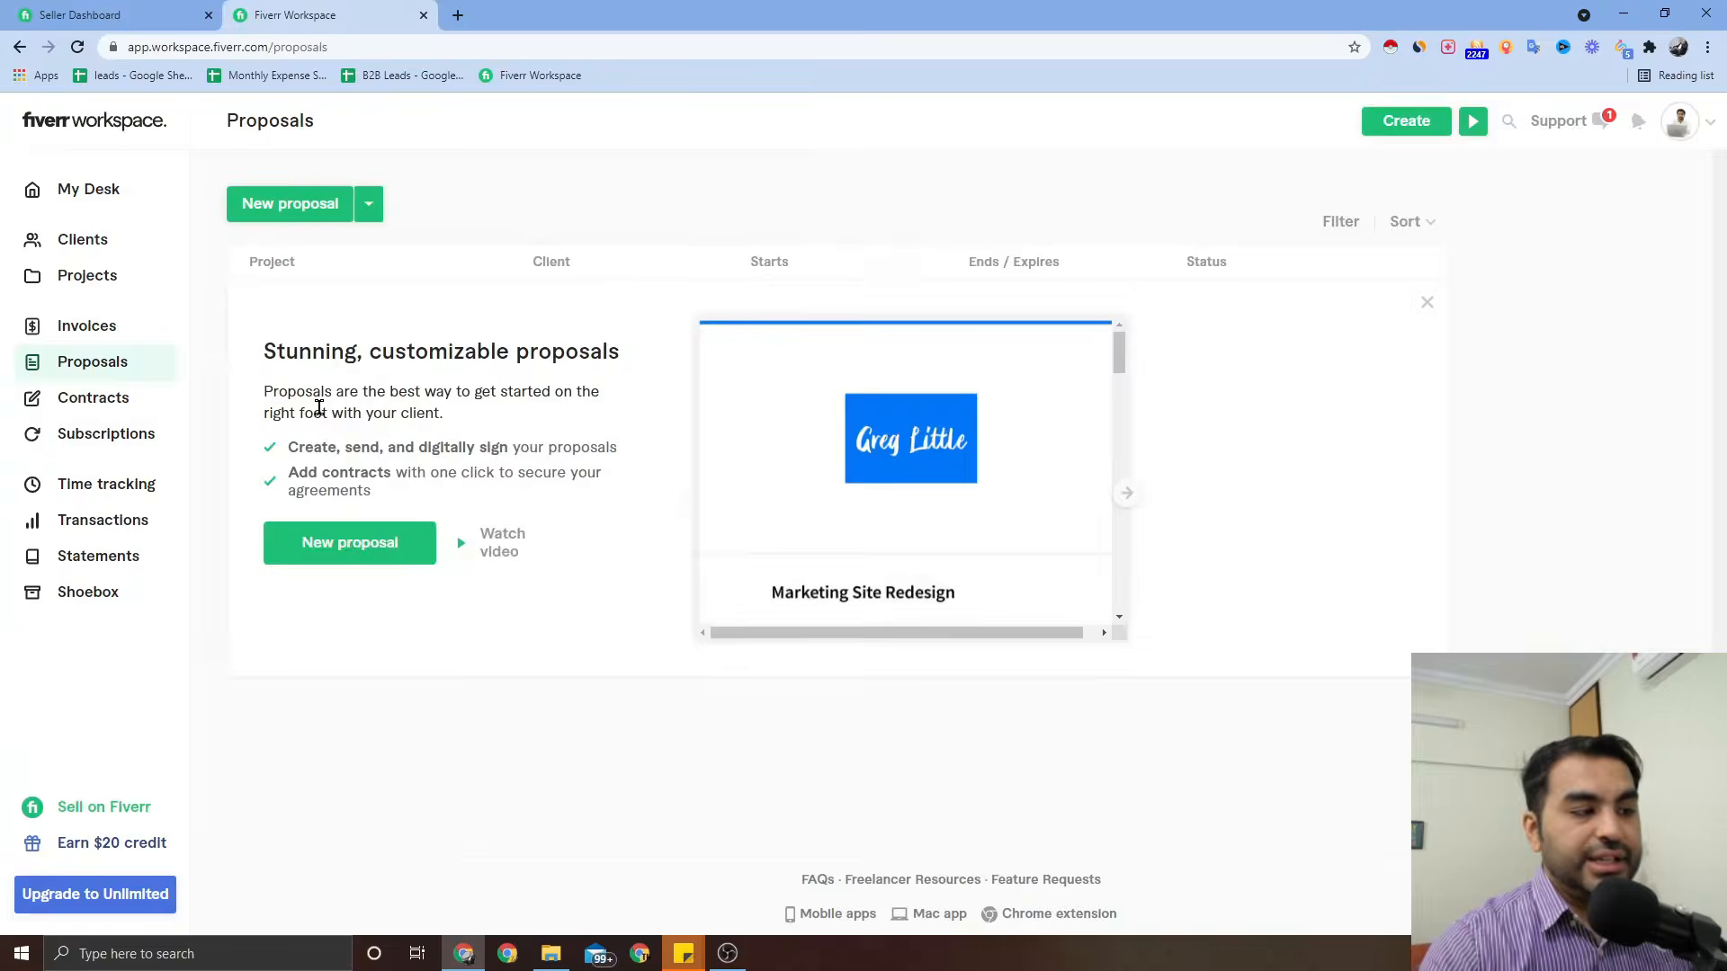
click(342, 552)
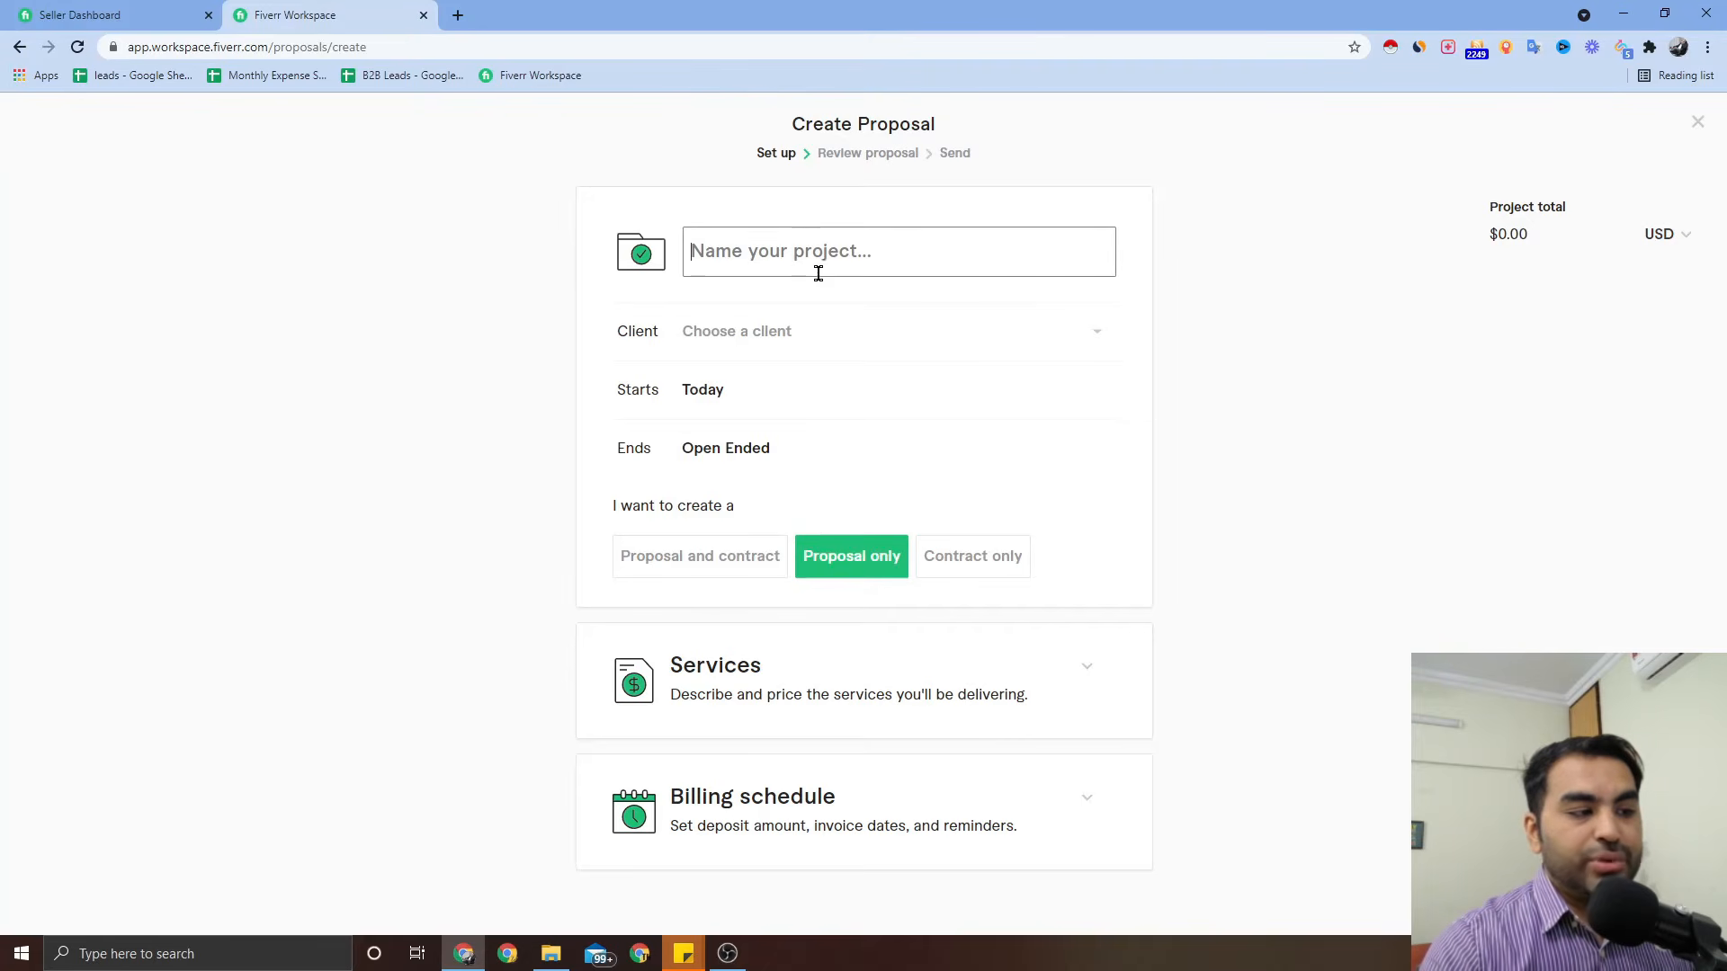
click(1088, 668)
scroll(1094, 677, down, 4)
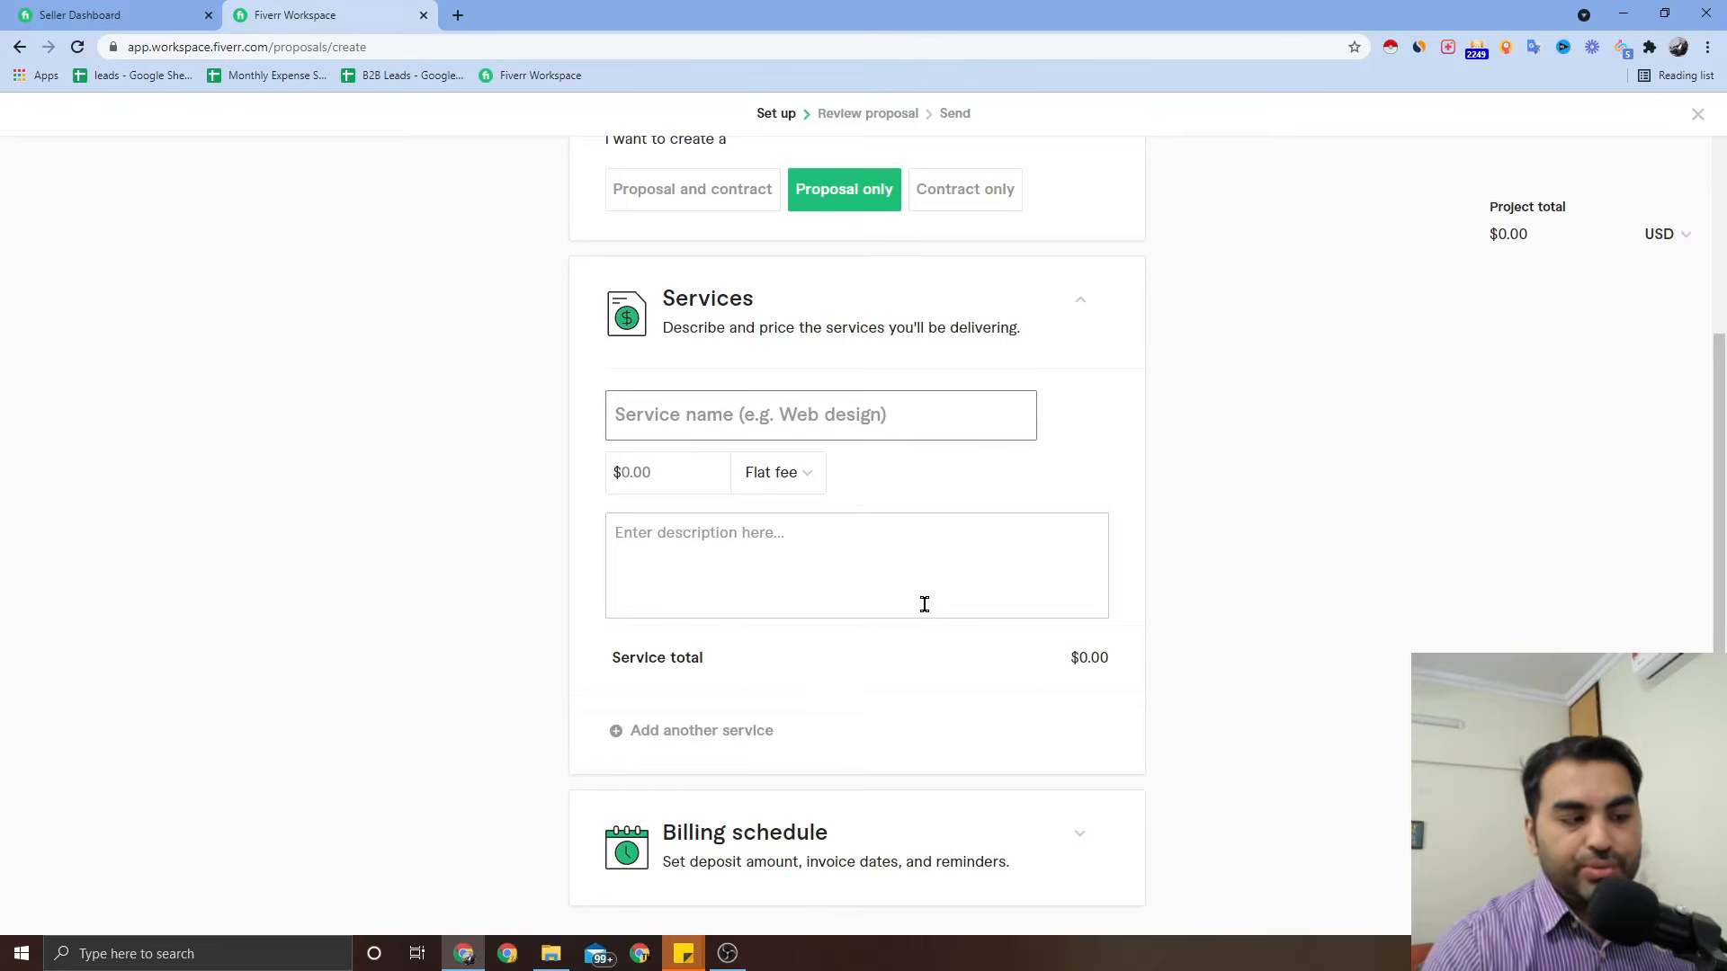
scroll(925, 605, up, 2)
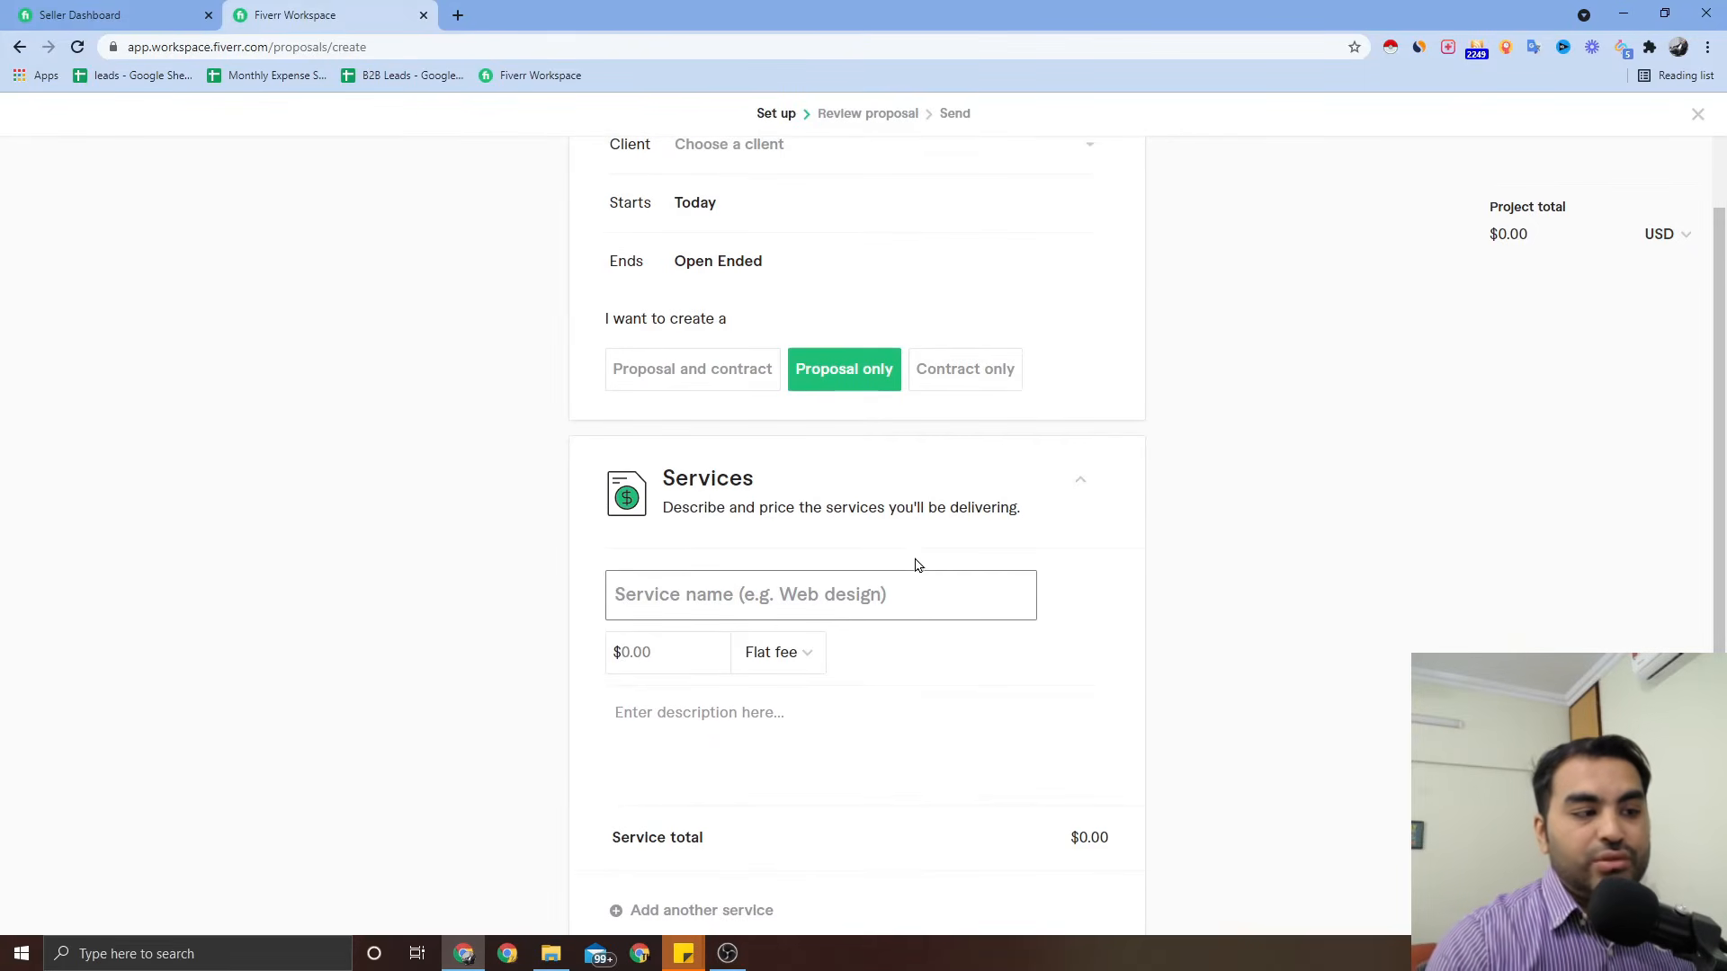
scroll(916, 564, up, 2)
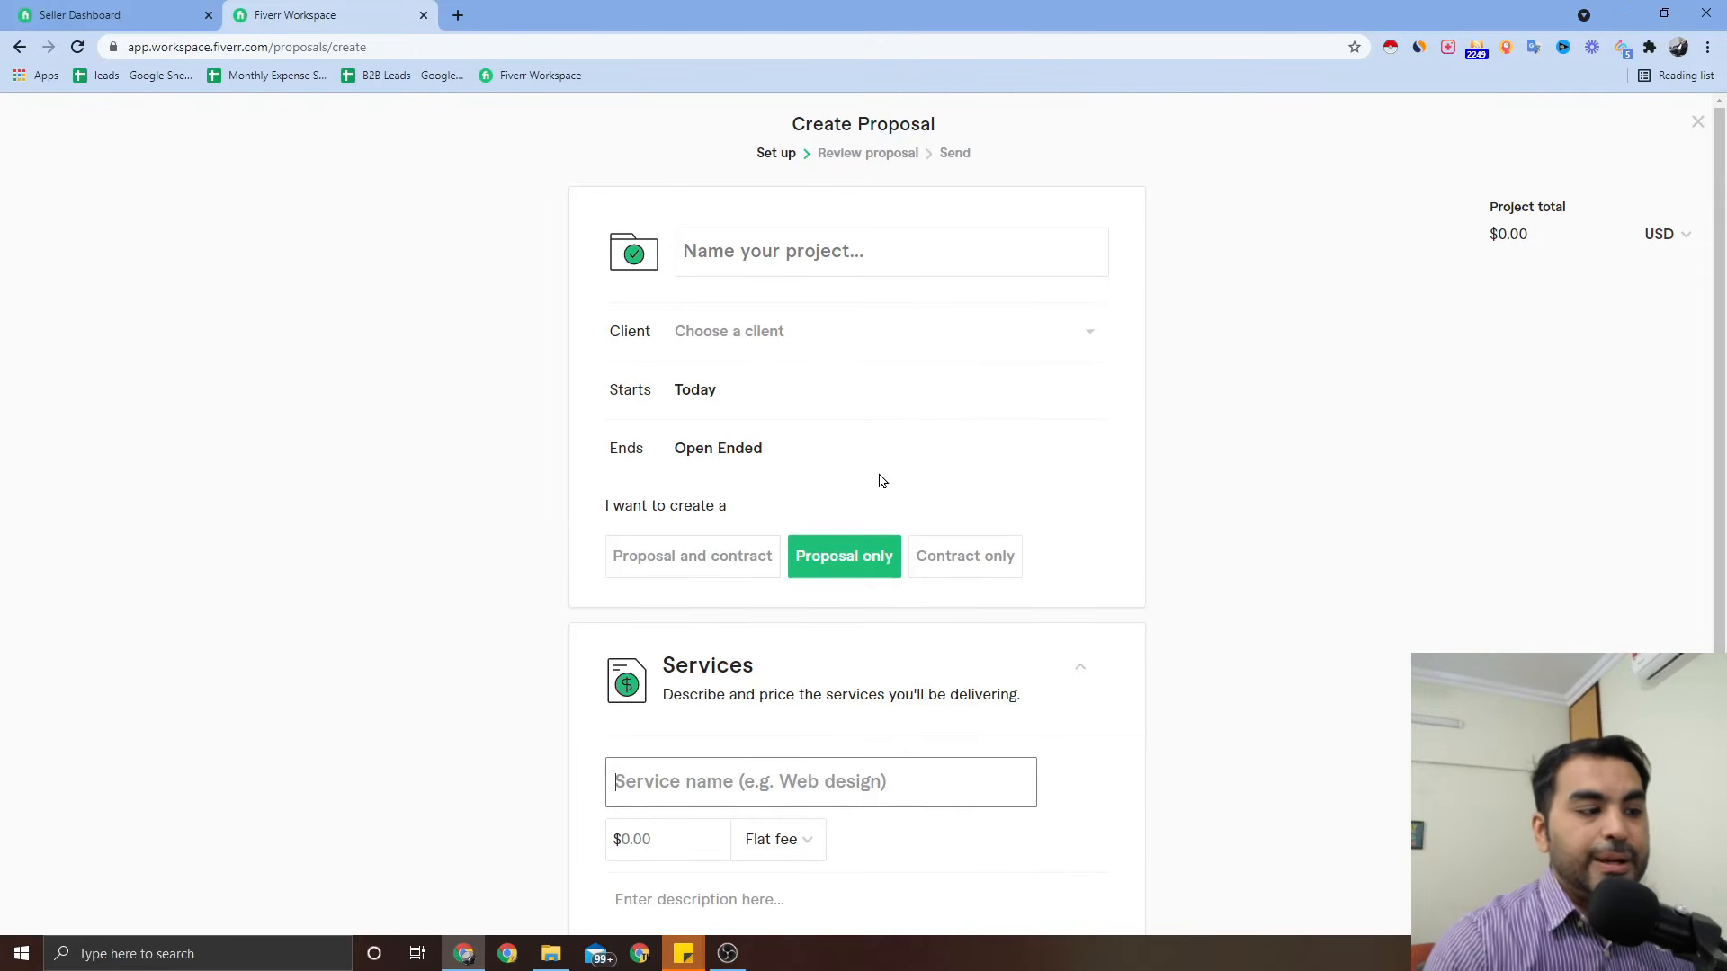
Step: Try the document types Contract only and Proposal and contract for the new proposal, and close it without creating anything
click(716, 553)
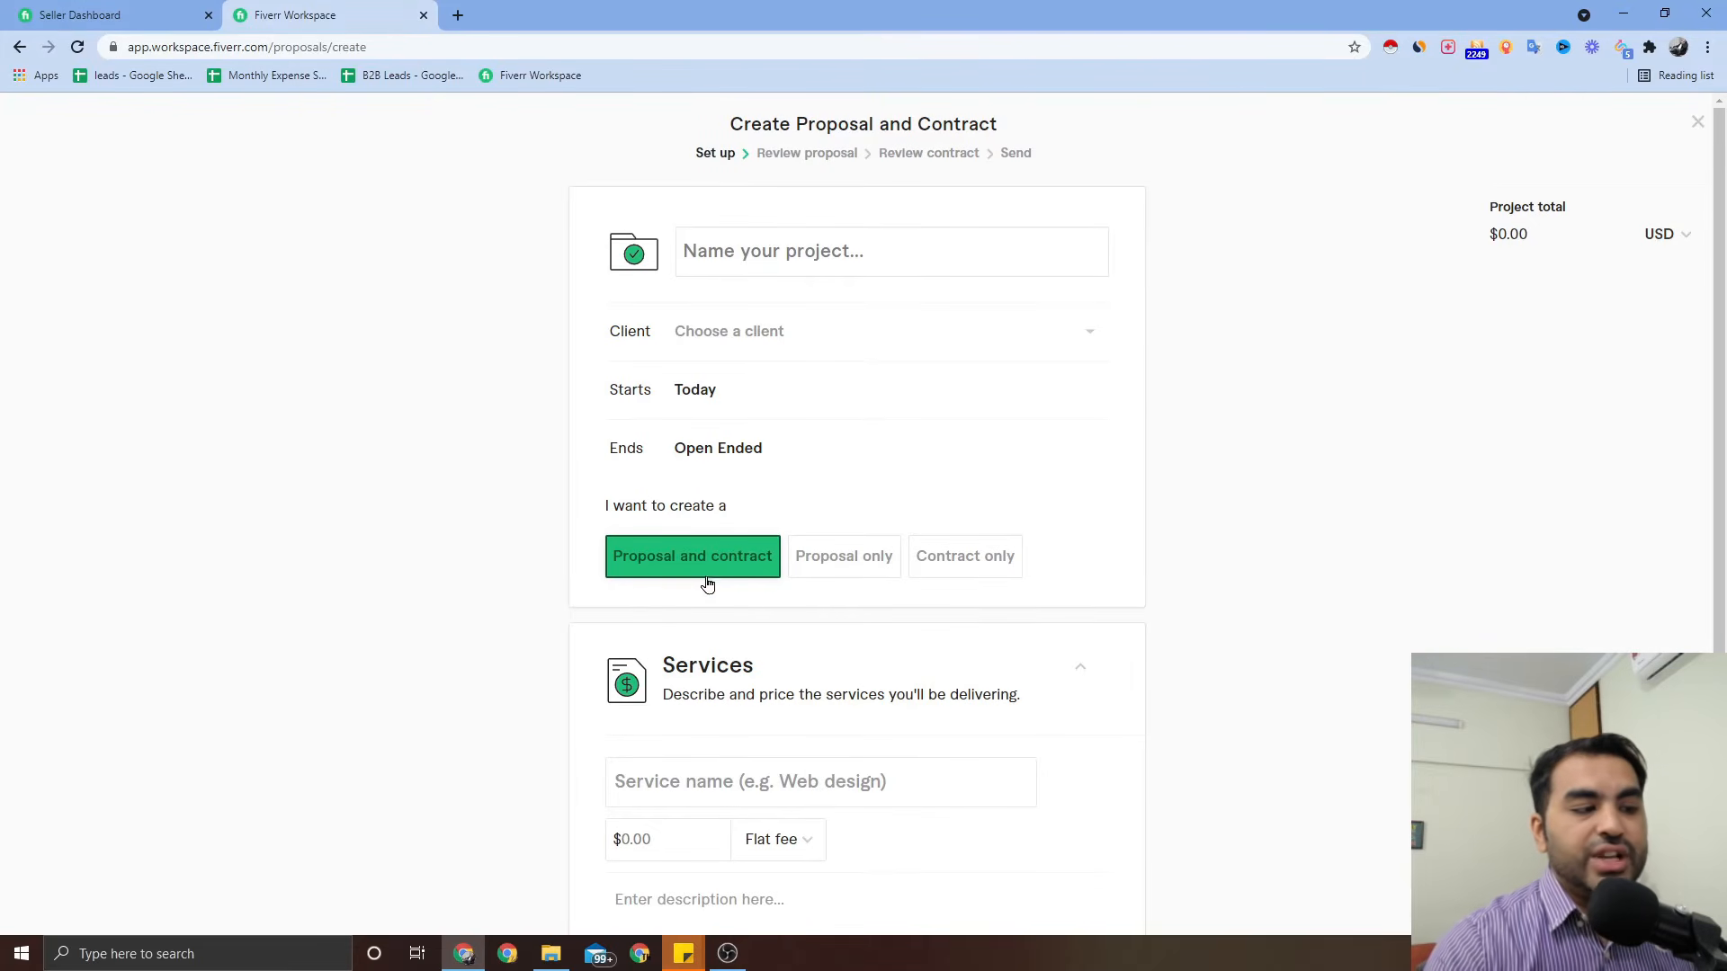
click(979, 563)
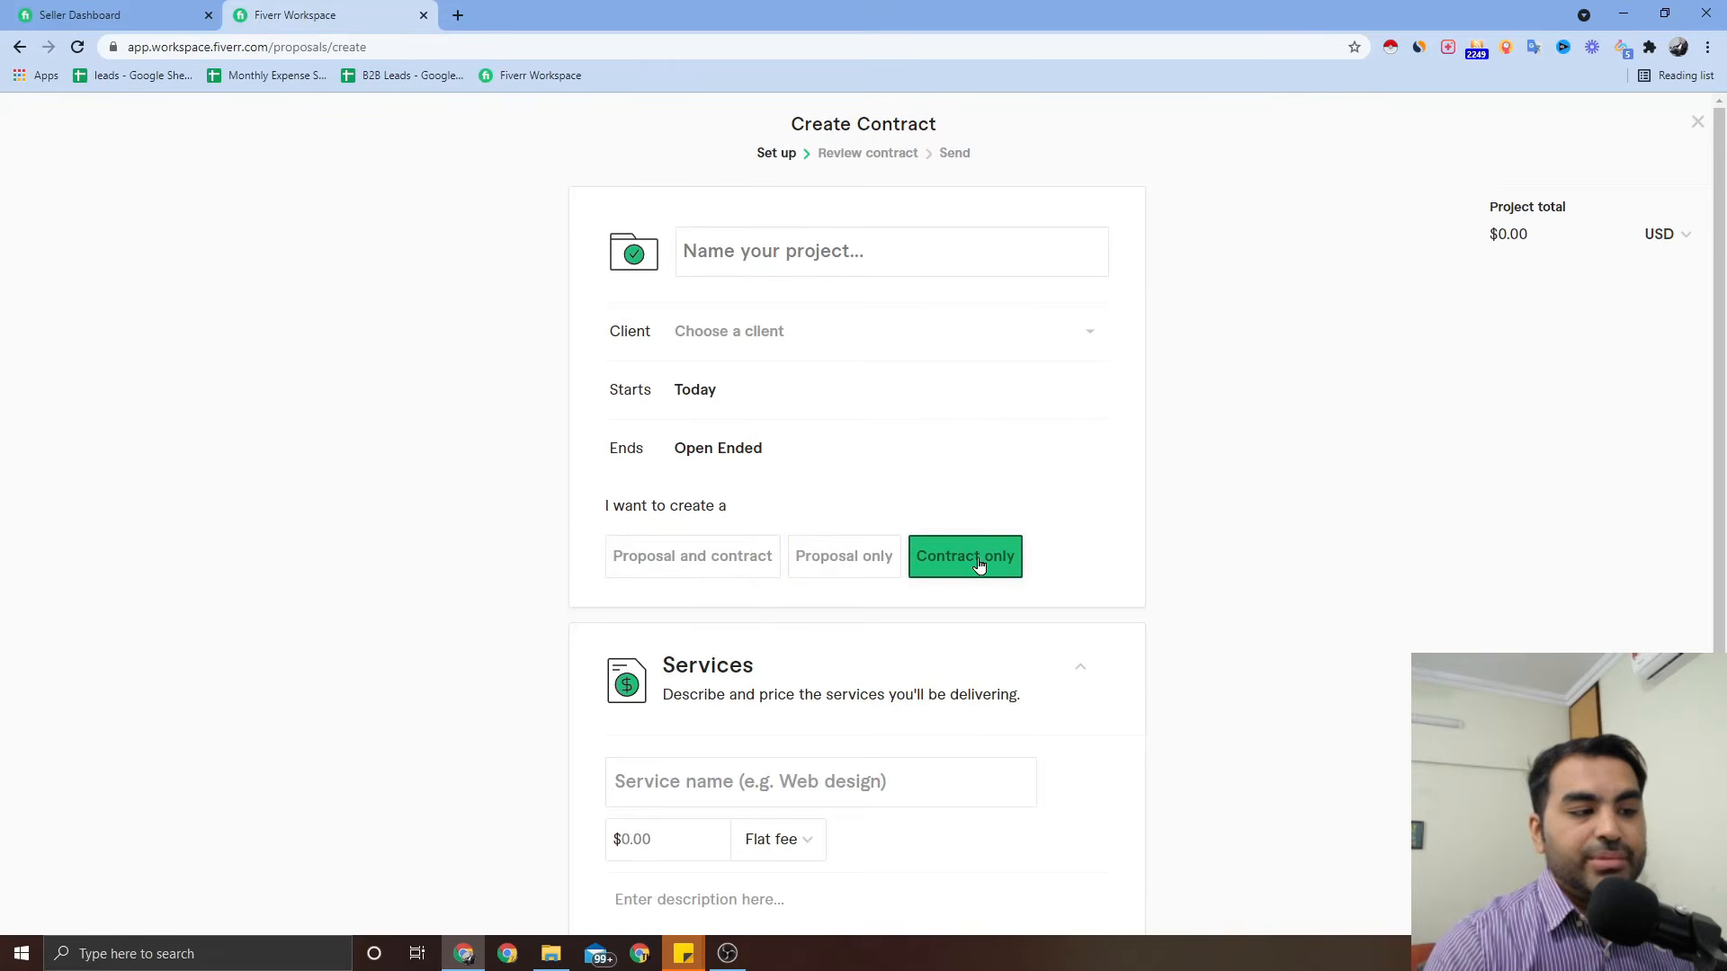
click(676, 567)
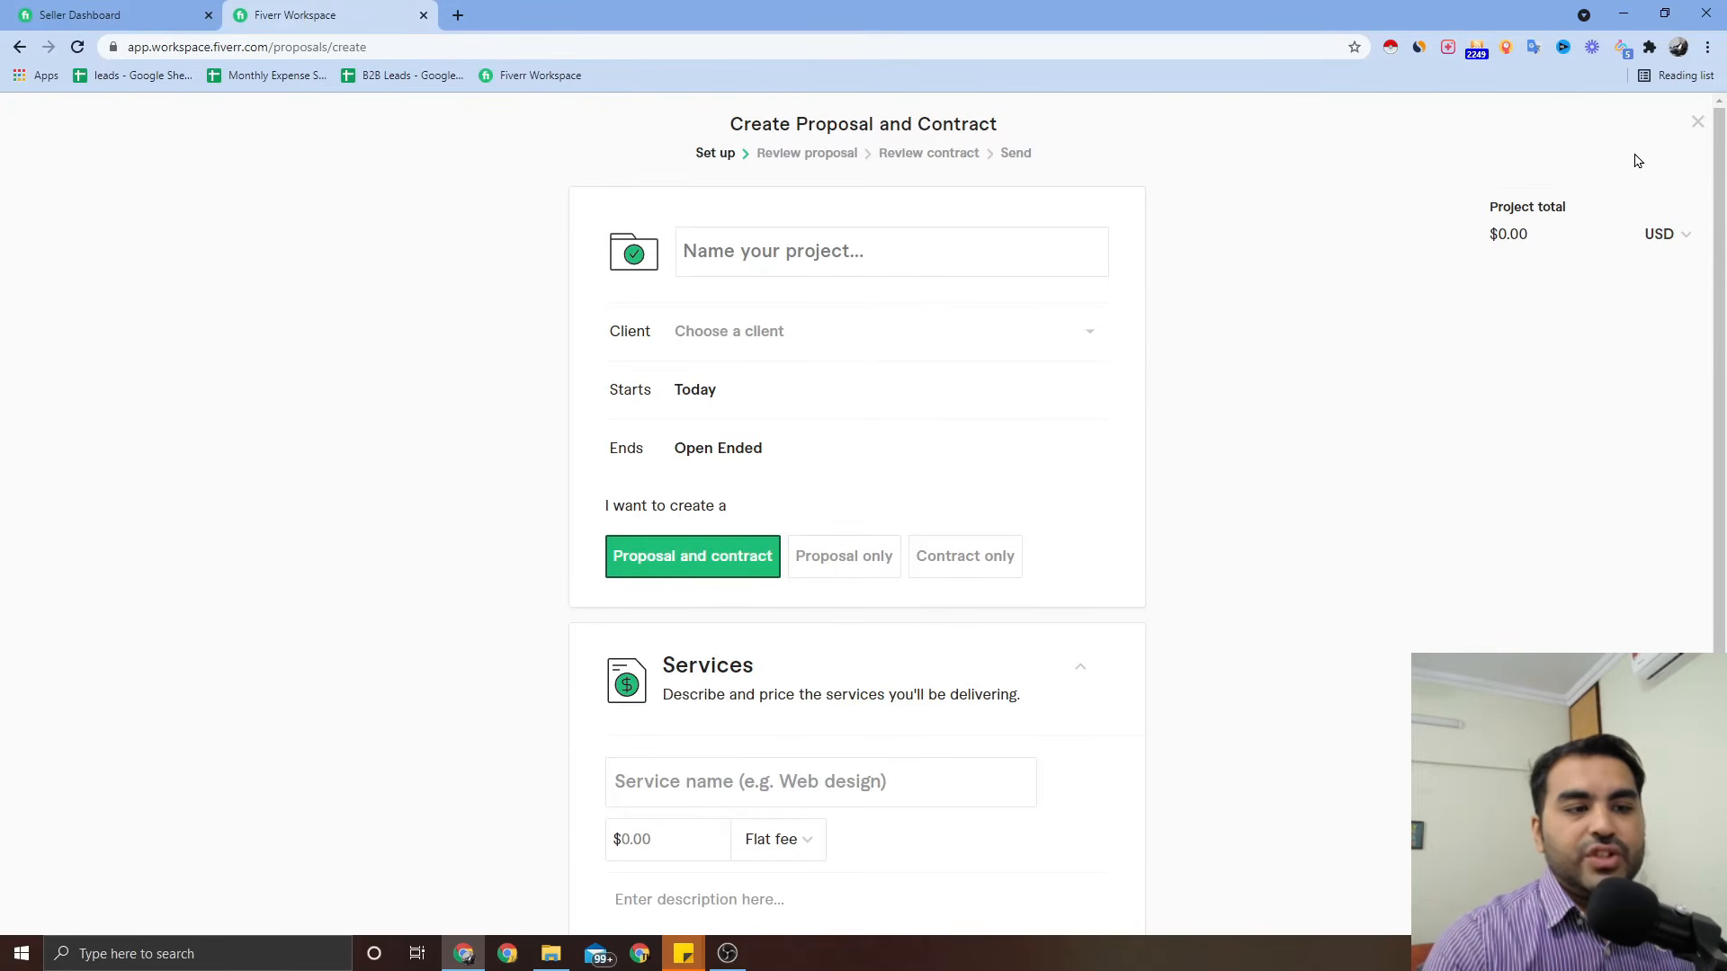
click(1696, 123)
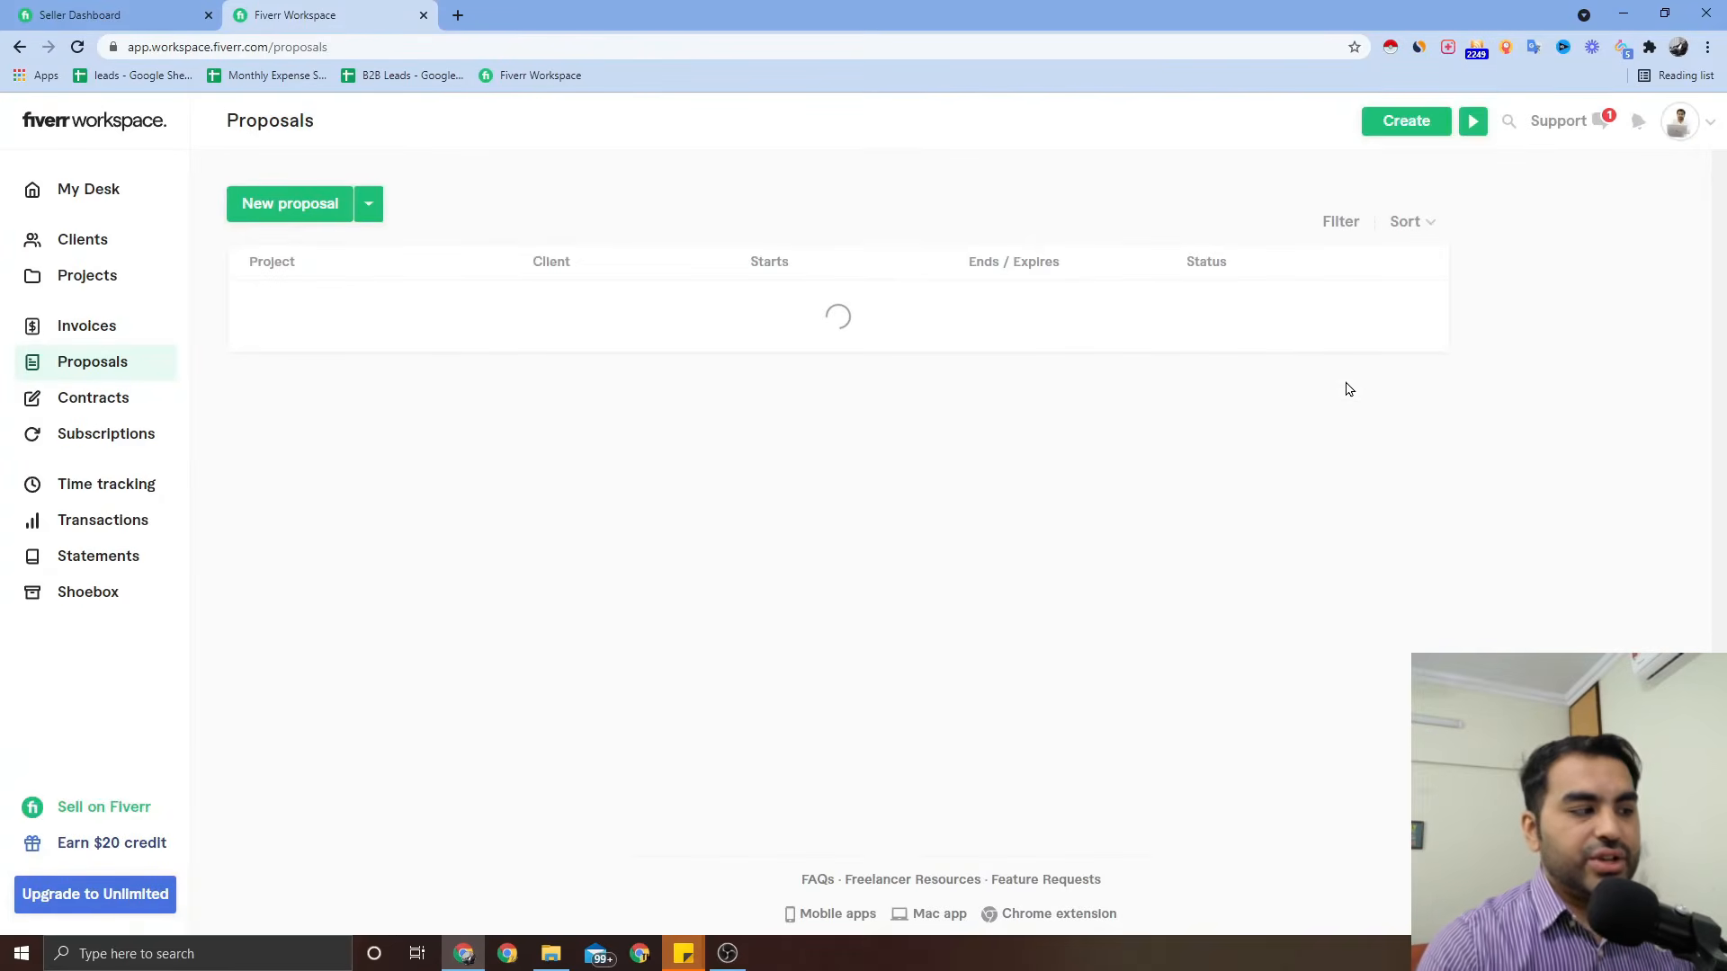
Step: Start a new subscription and choose the existing client E4emporium for it
click(89, 437)
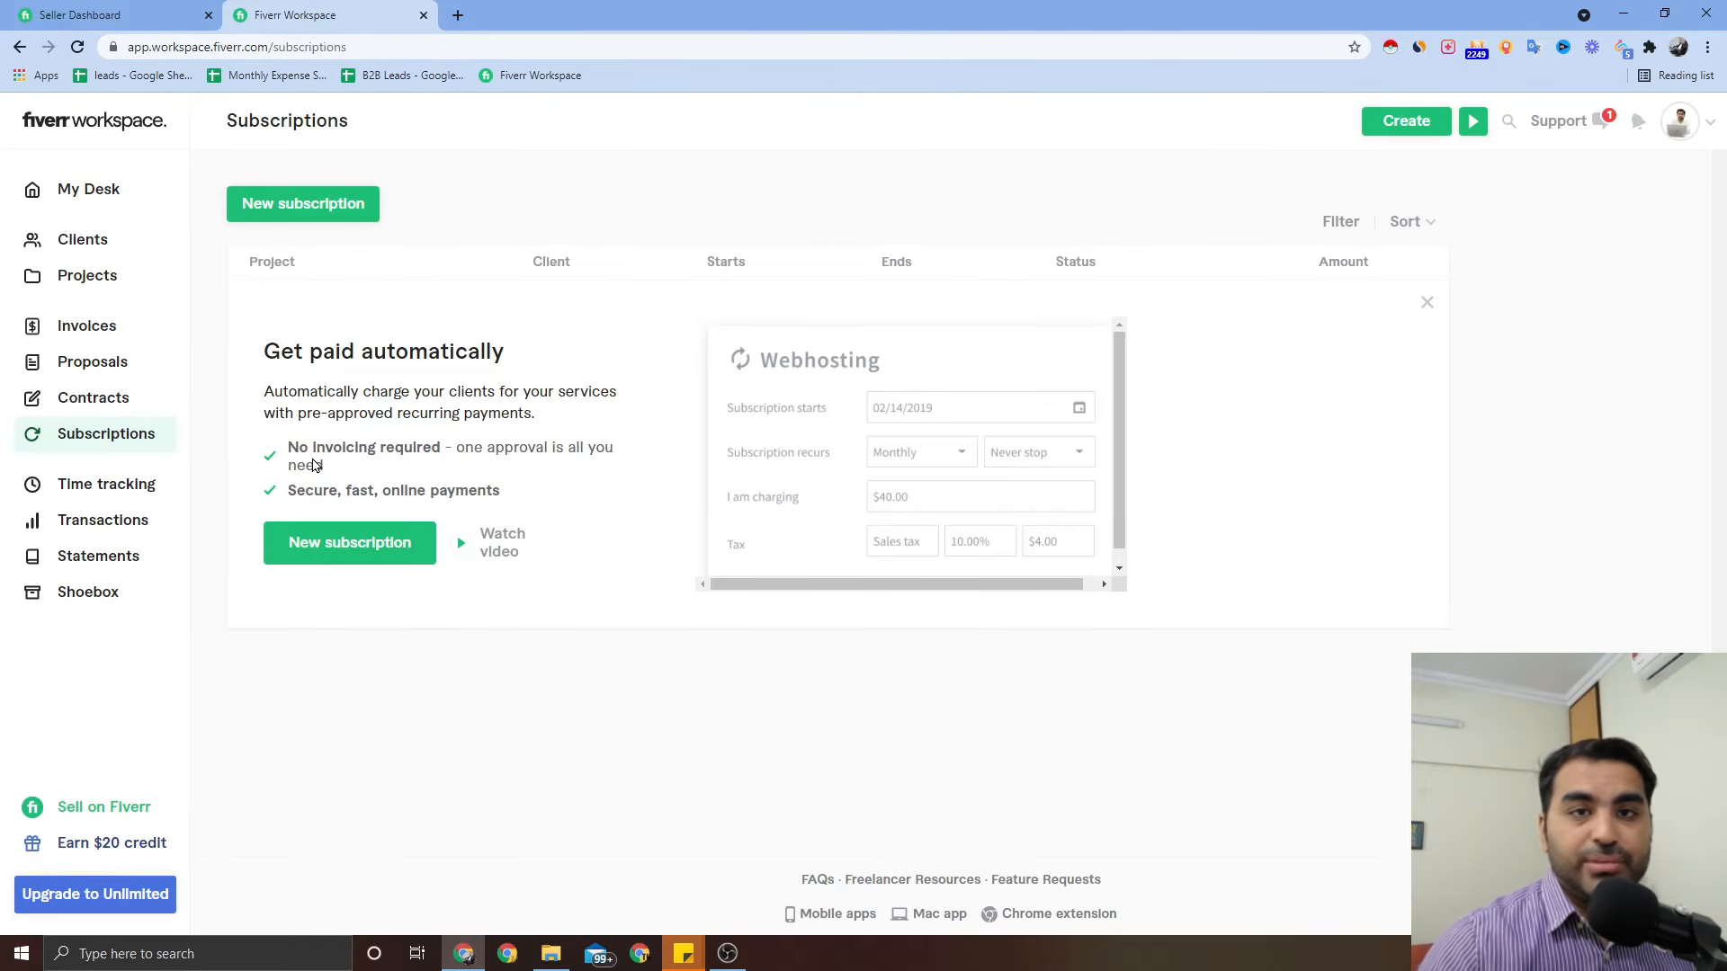
click(343, 544)
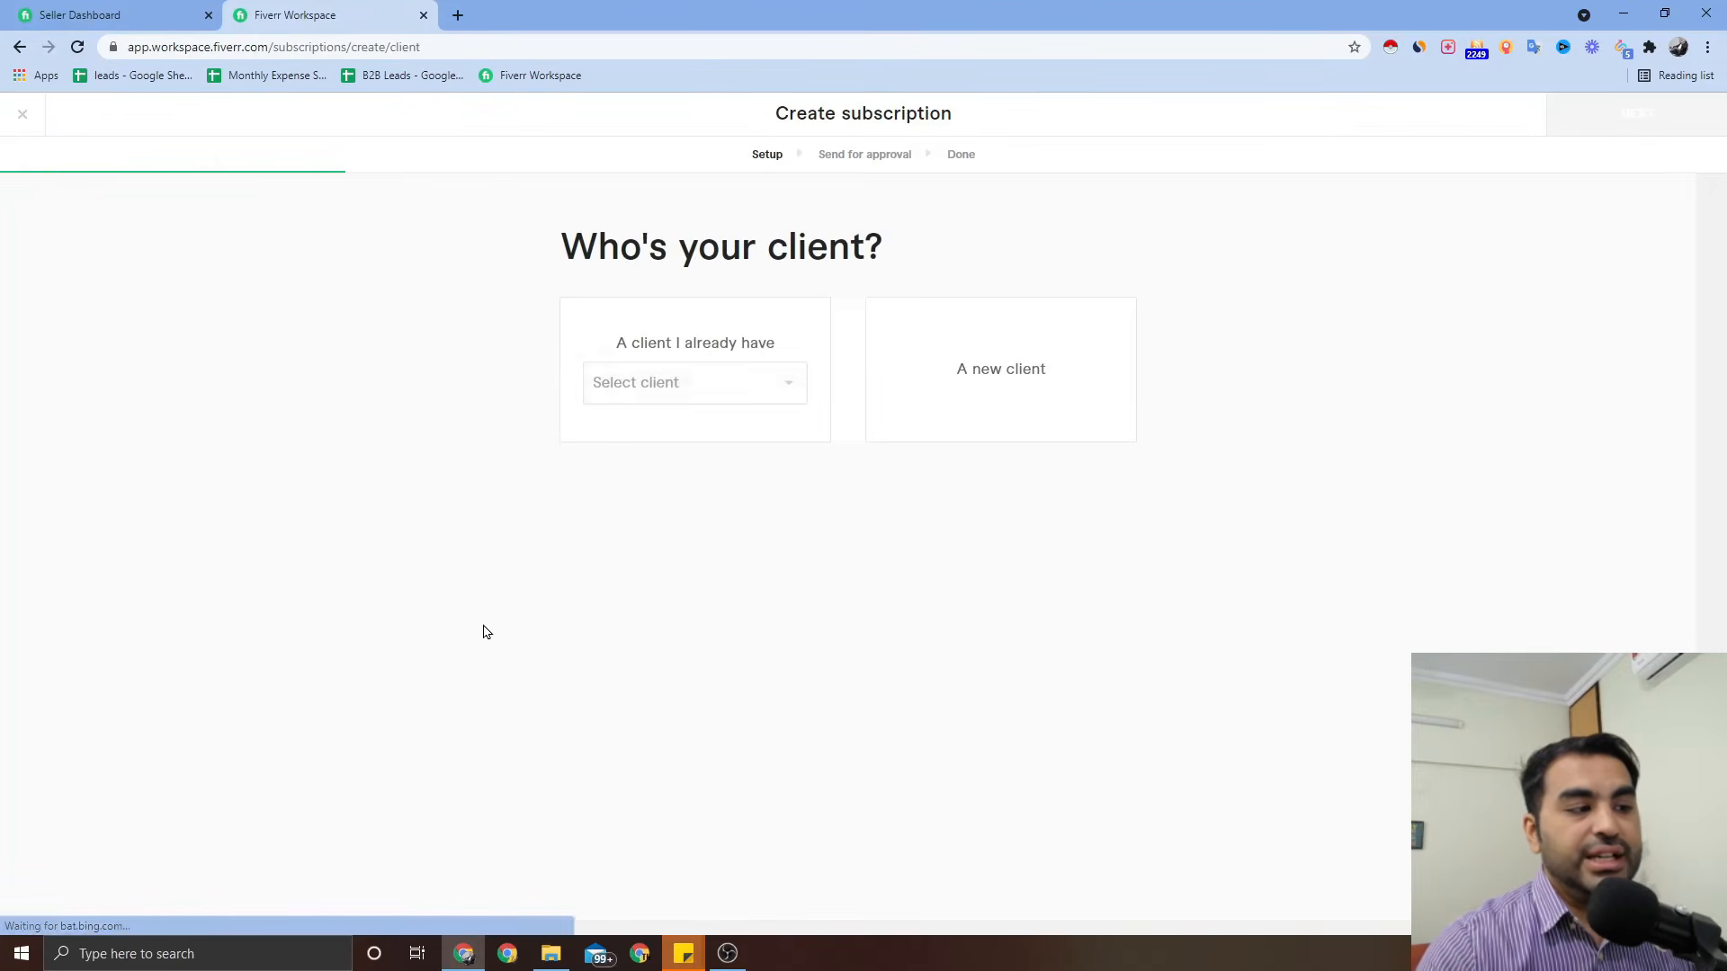
click(719, 394)
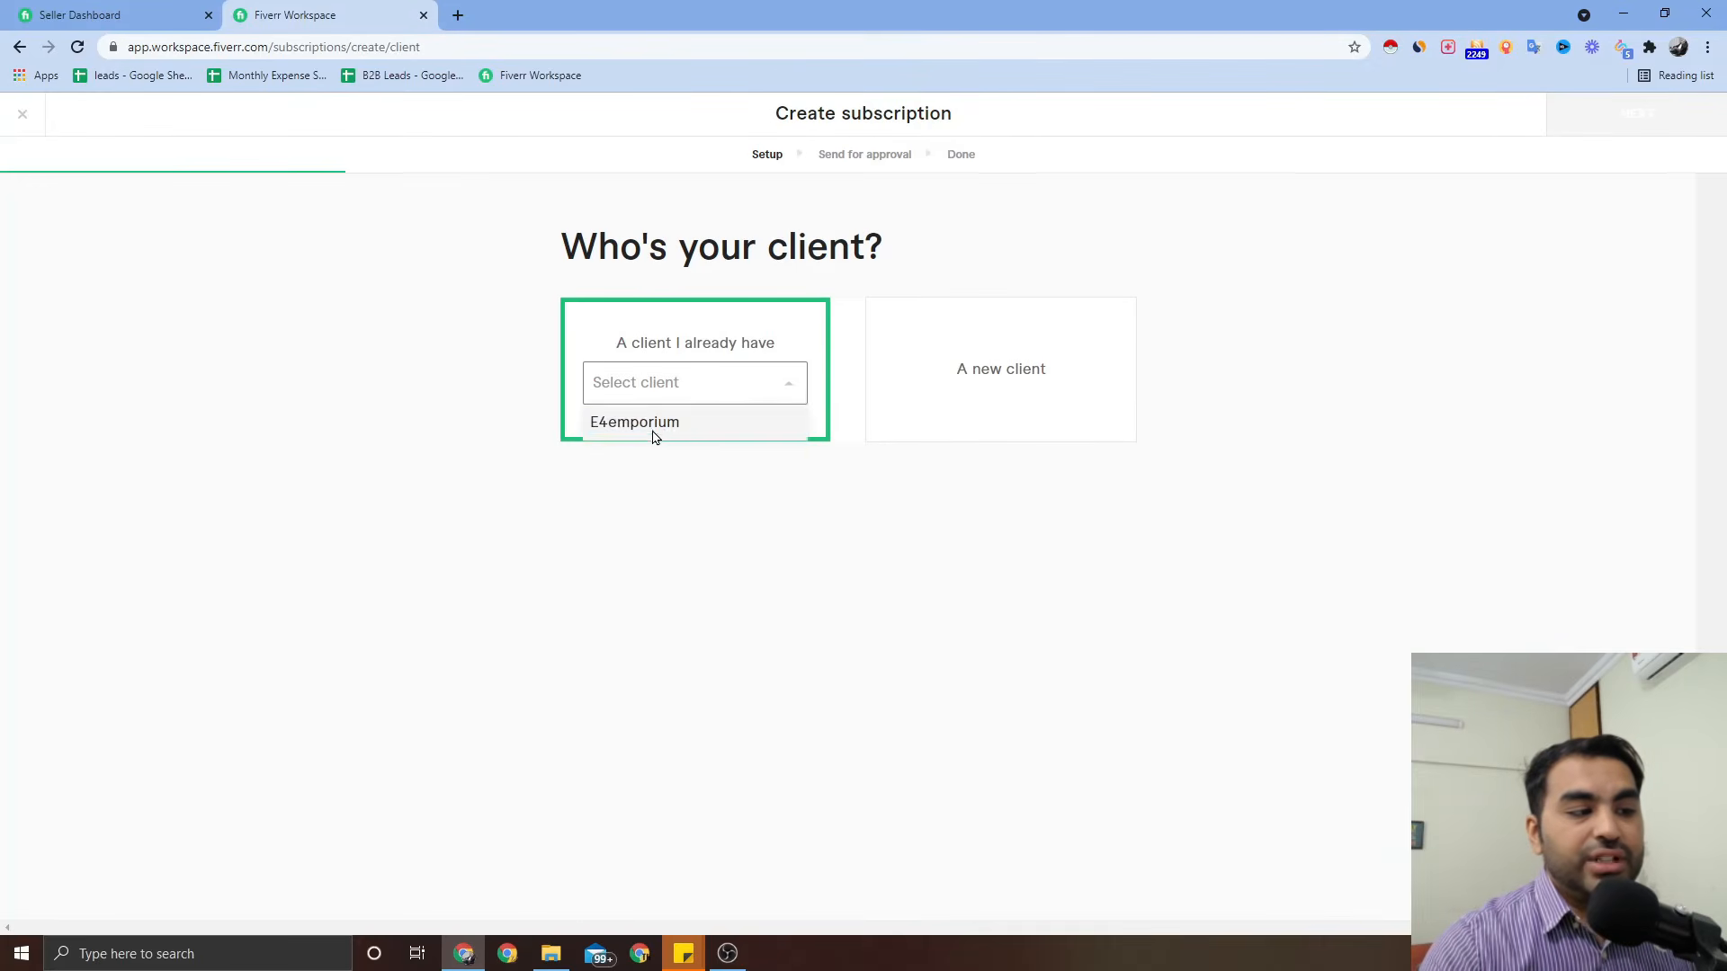
click(657, 433)
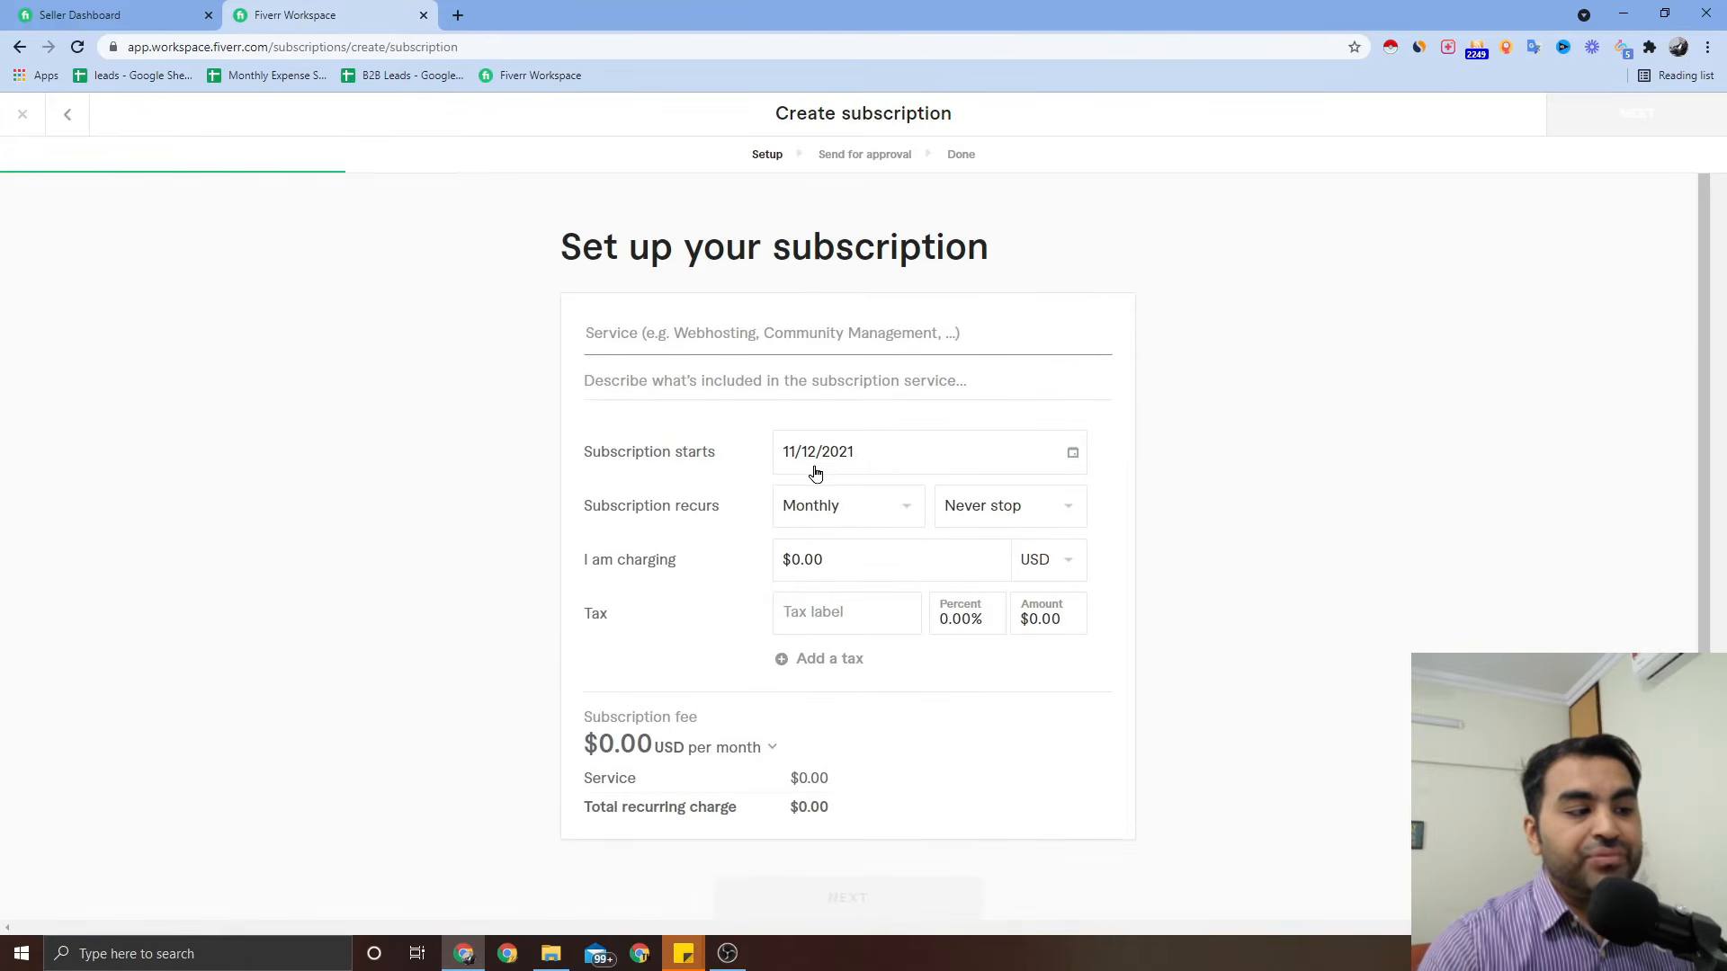
Step: Look through the subscription's recurrence frequencies and repeat limits, keeping Monthly and Never stop
click(889, 511)
click(890, 506)
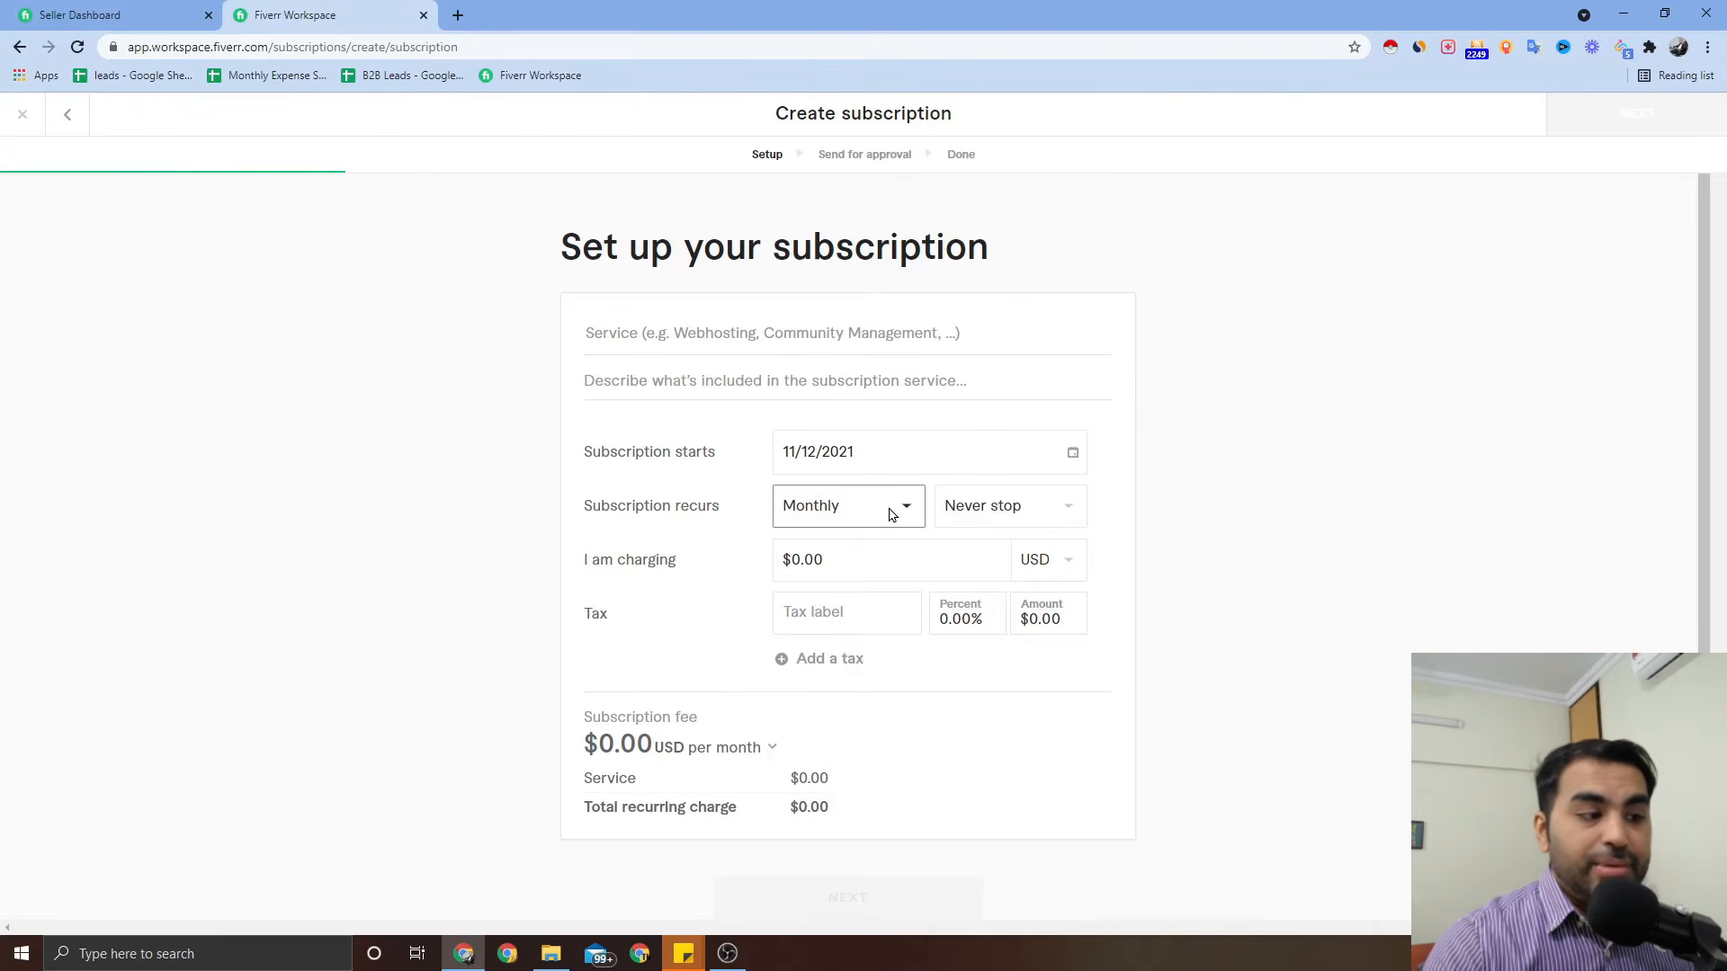
click(890, 507)
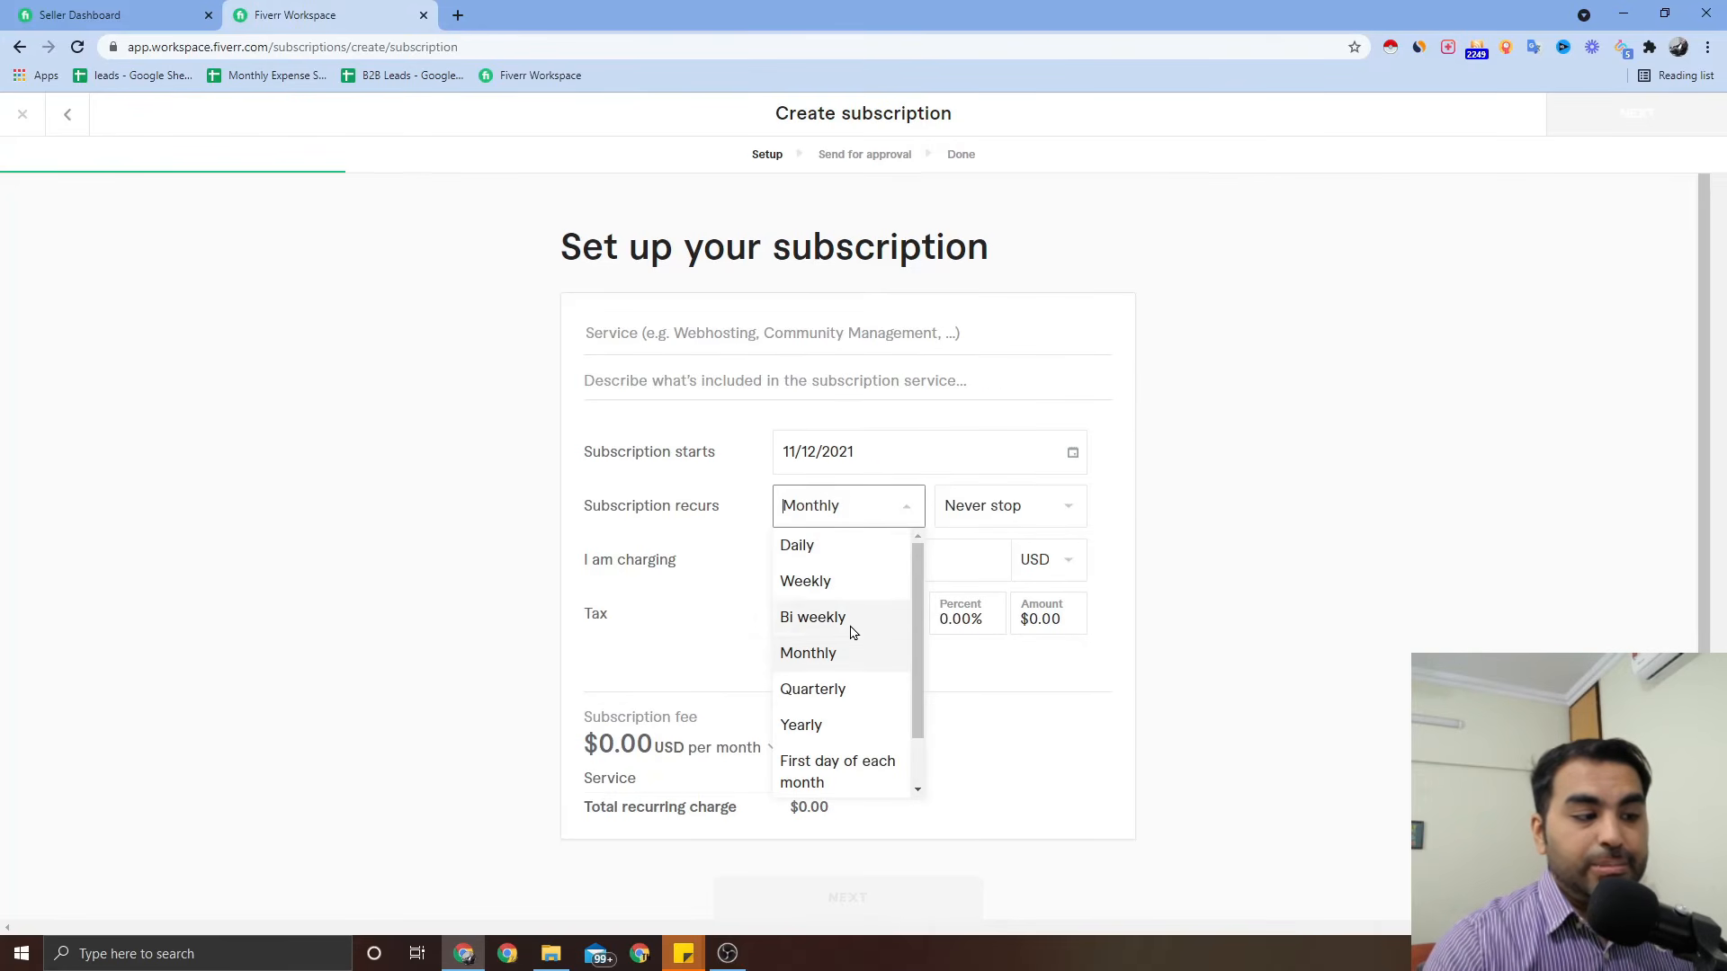
click(977, 526)
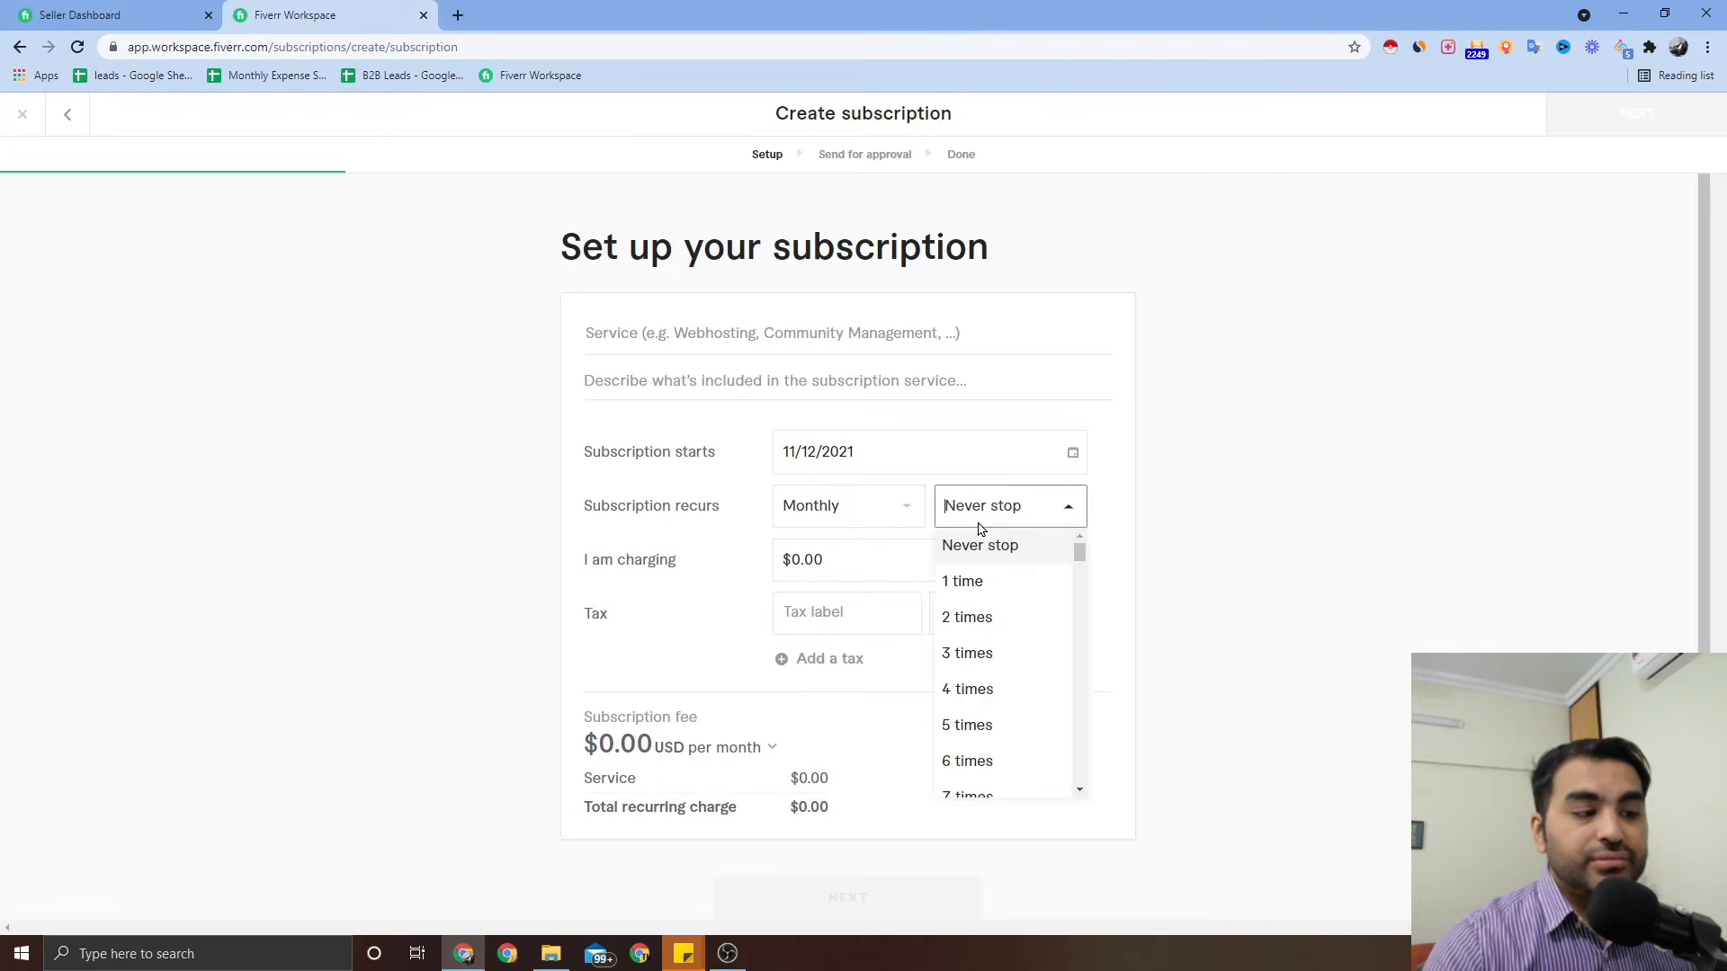
click(992, 518)
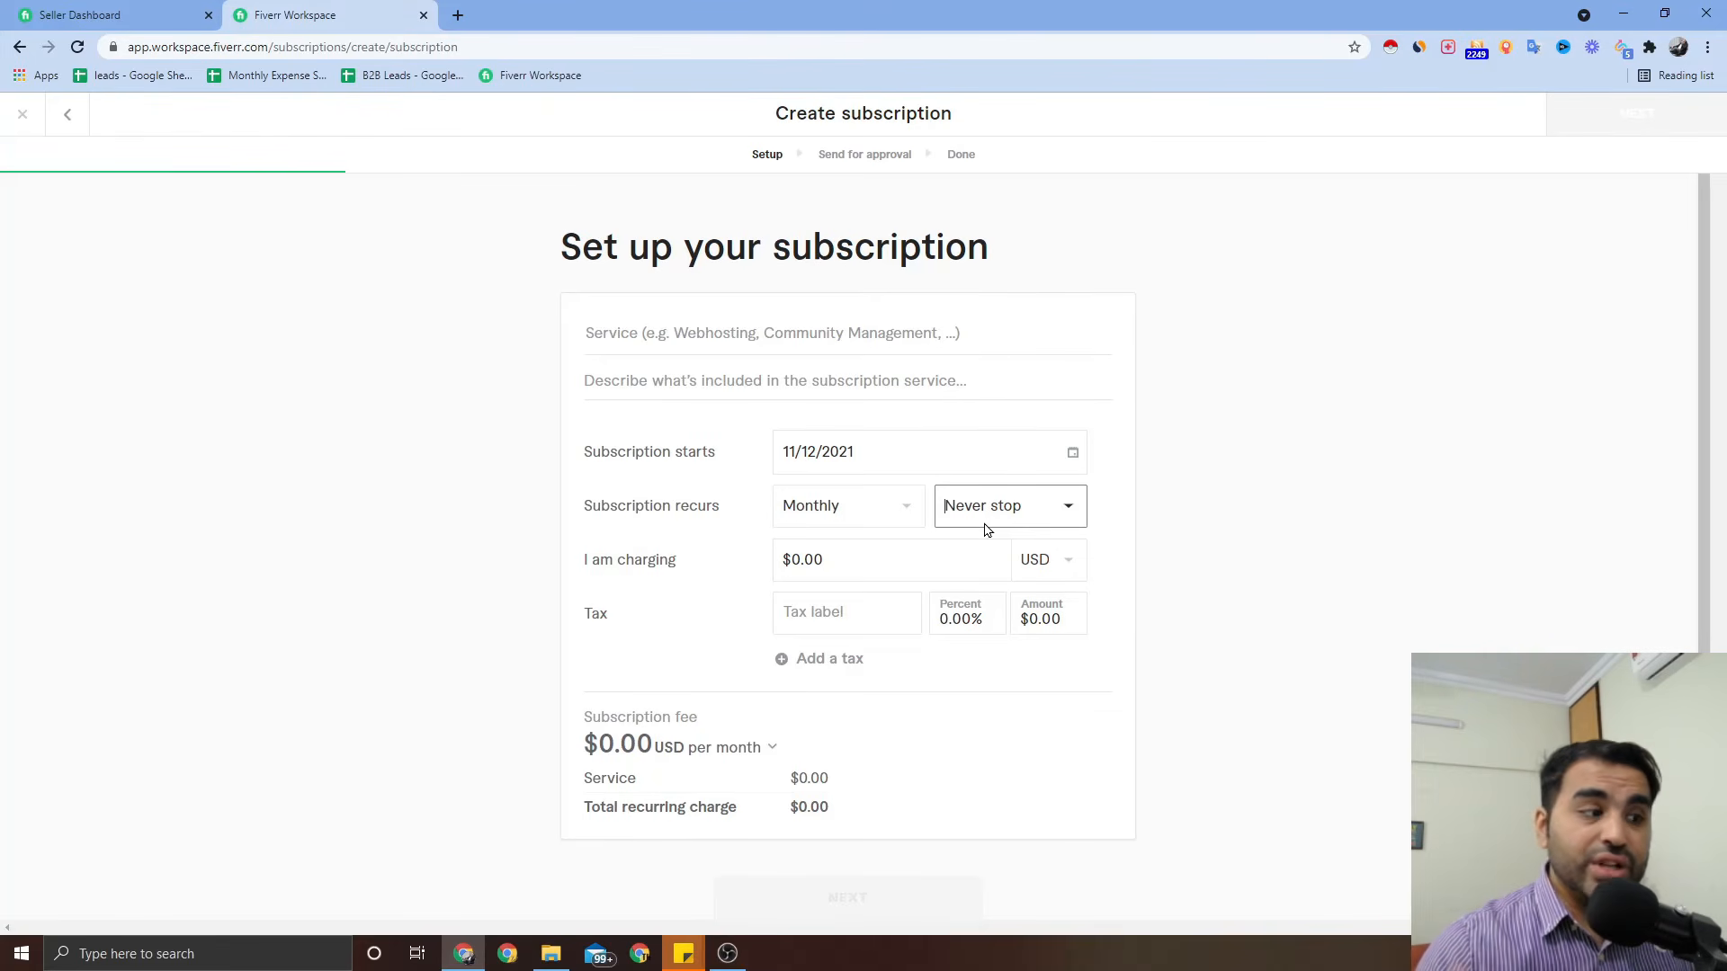
Step: Check the subscription's recurrence frequencies again and leave the subscription setup without creating it
click(899, 511)
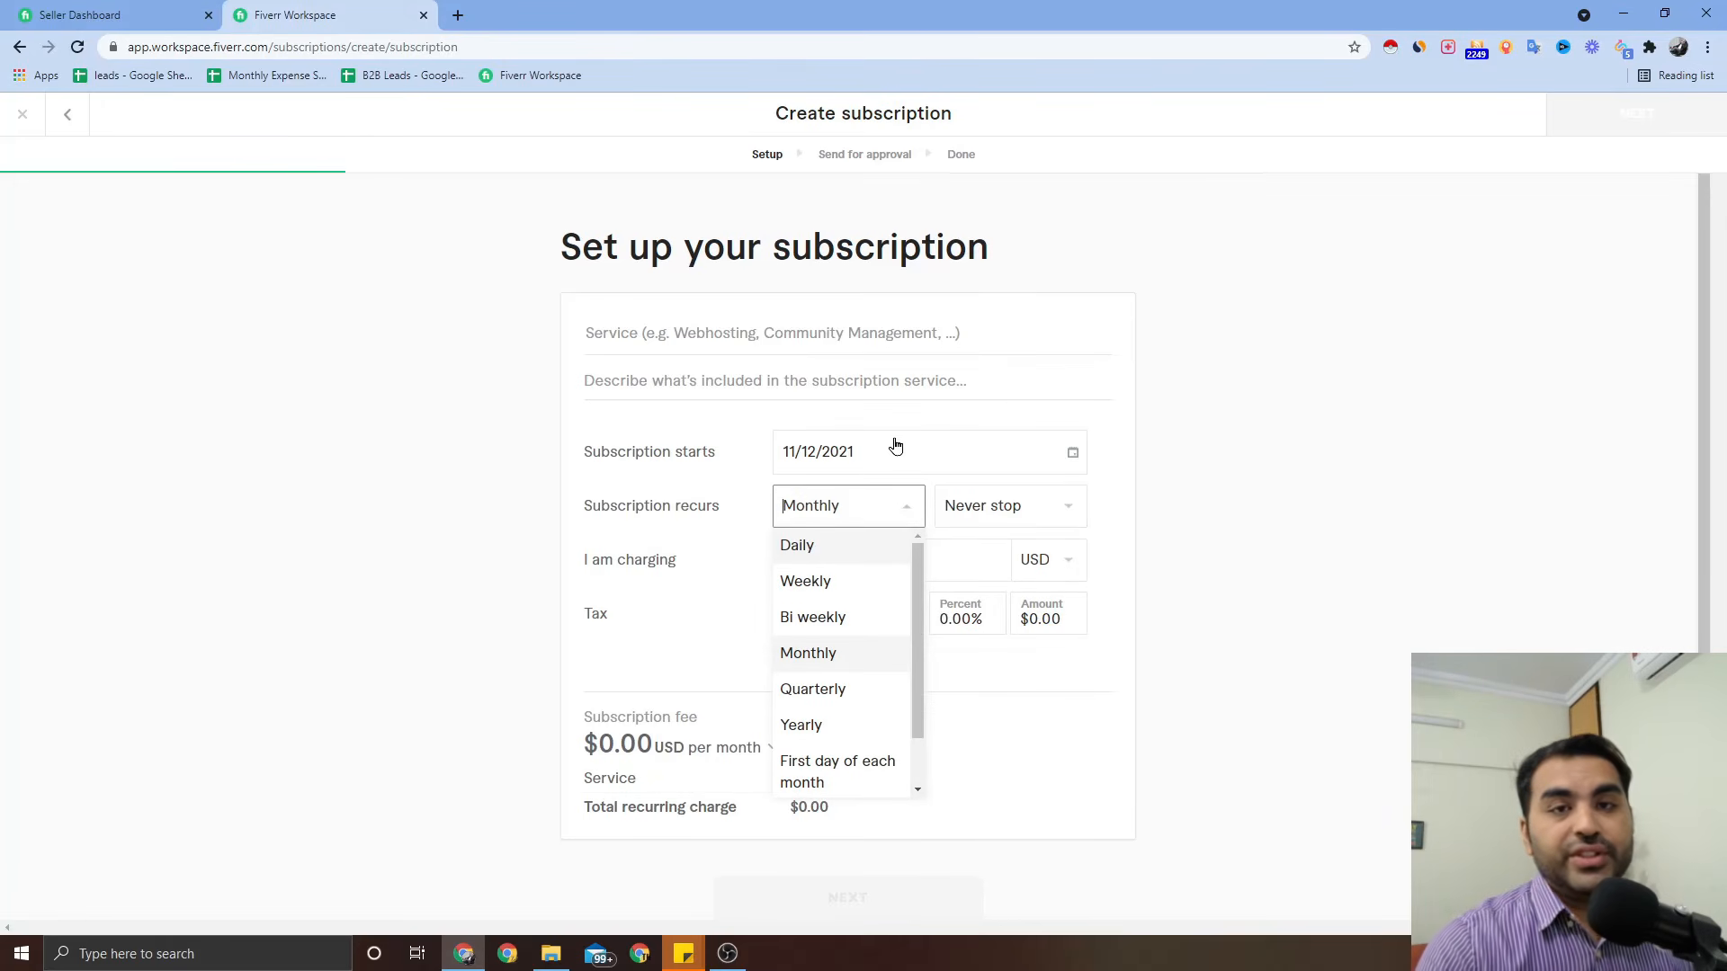
click(960, 161)
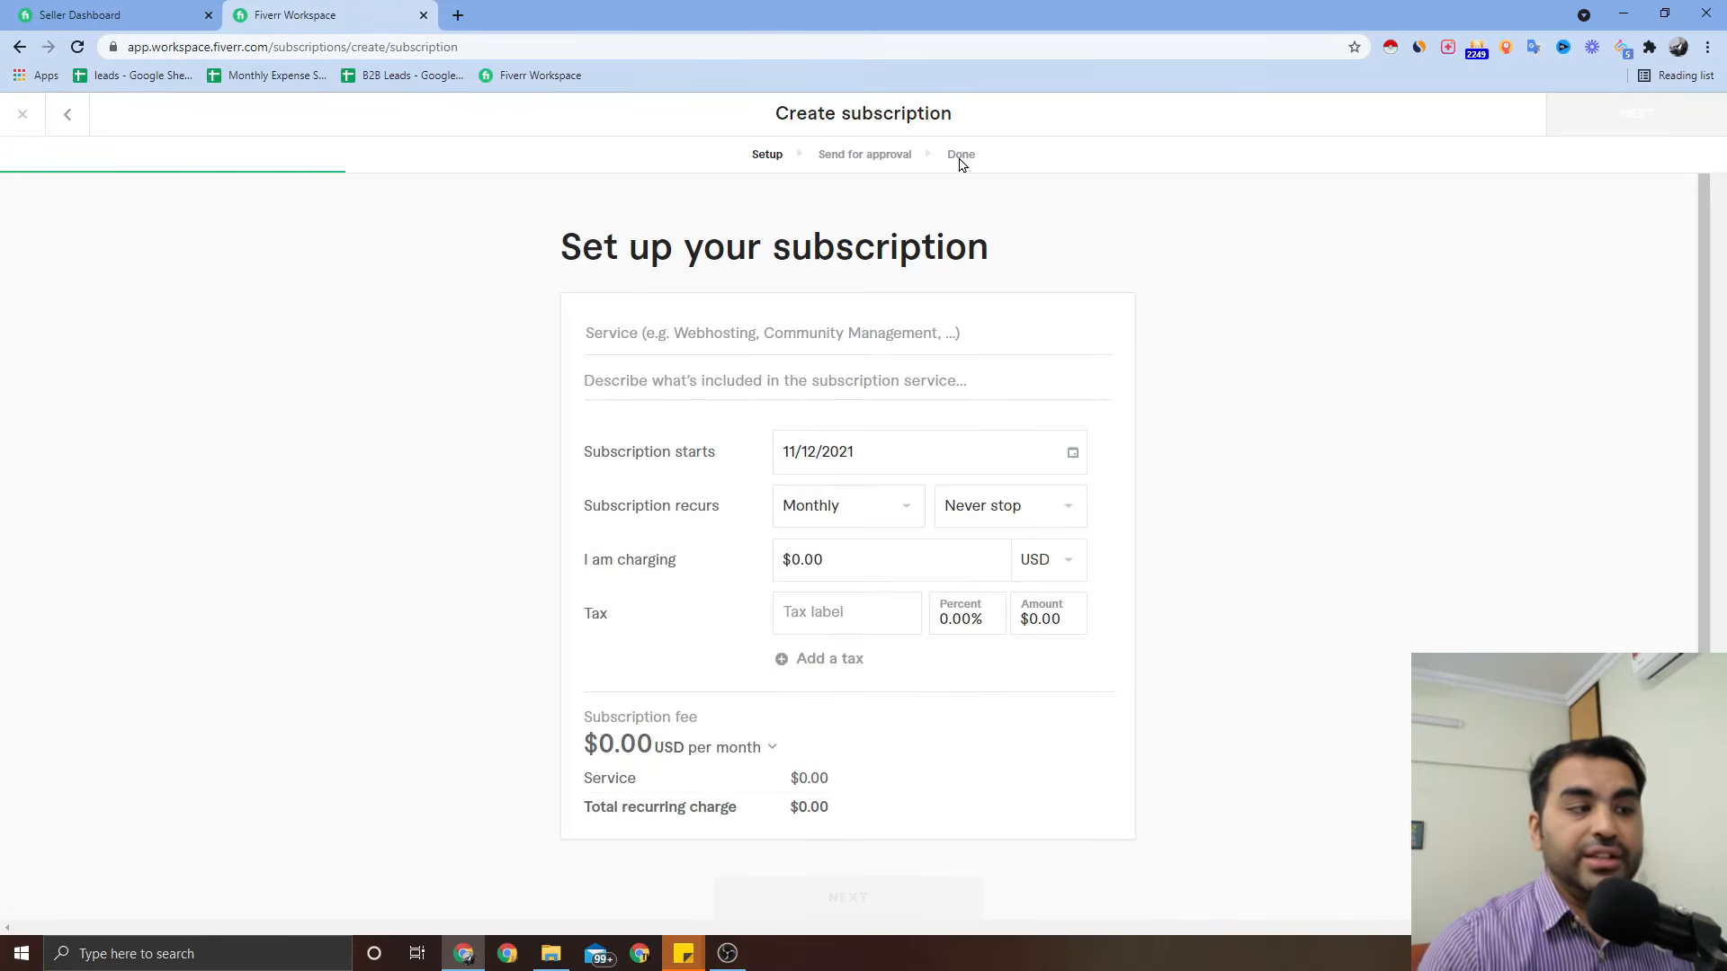
click(20, 46)
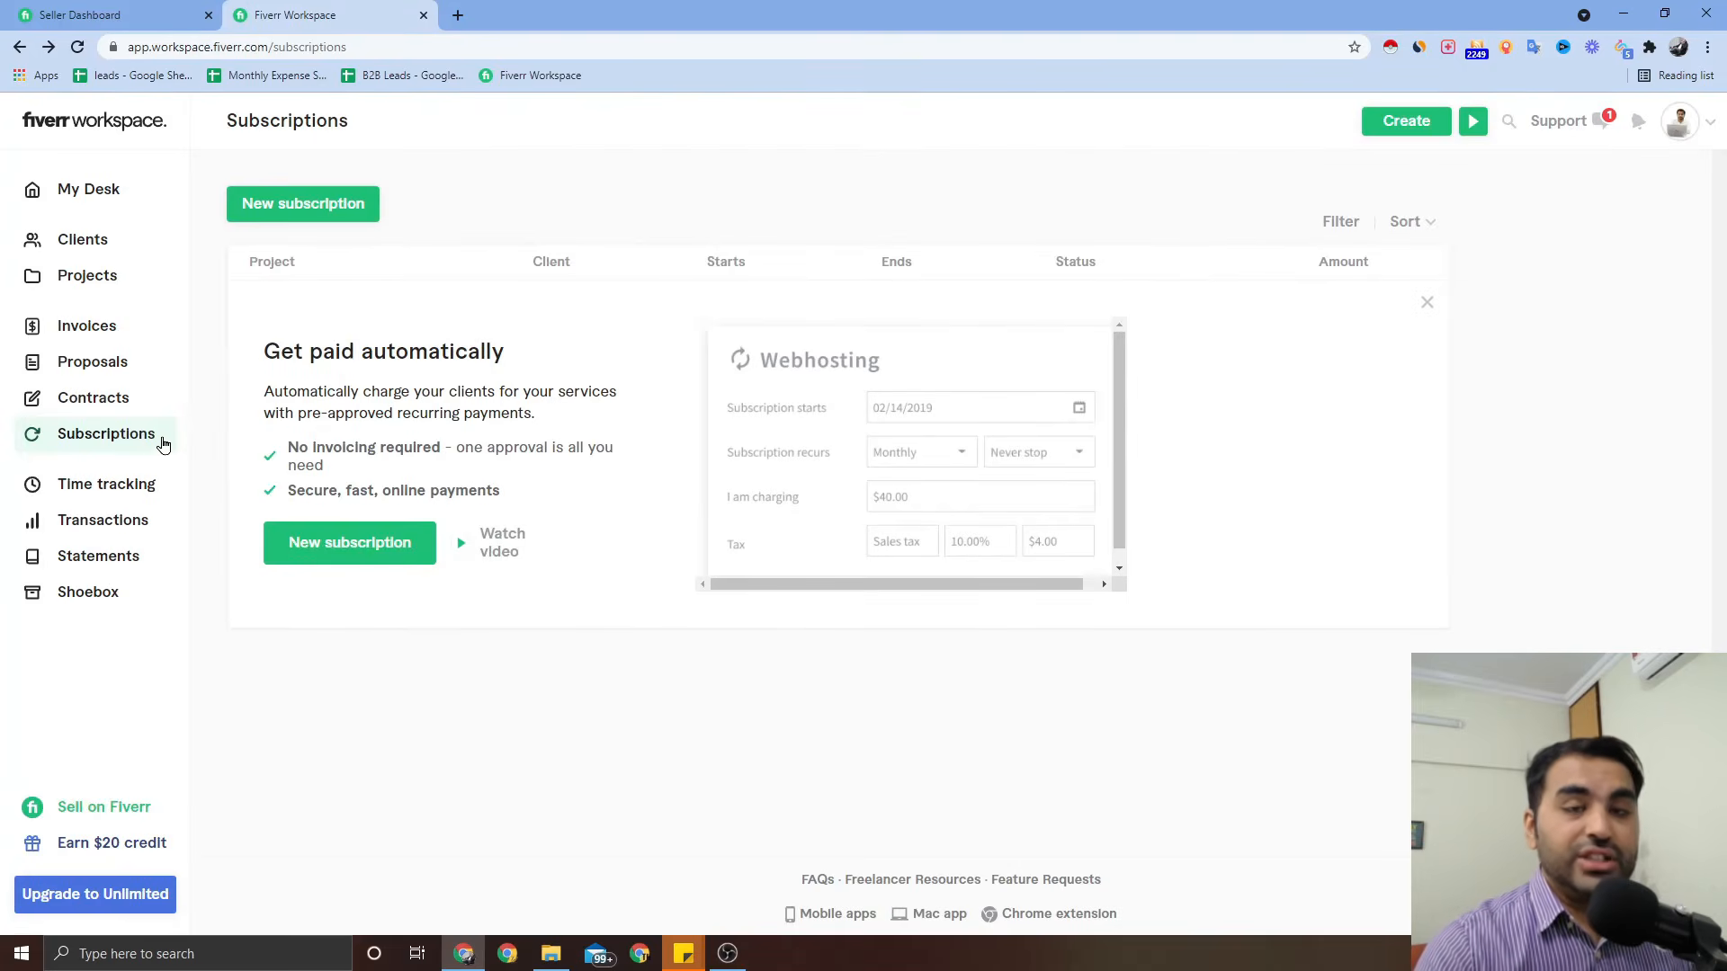
Step: Filter the time tracking entries by the client E4emporium, and look over the new activity form without saving one
click(114, 497)
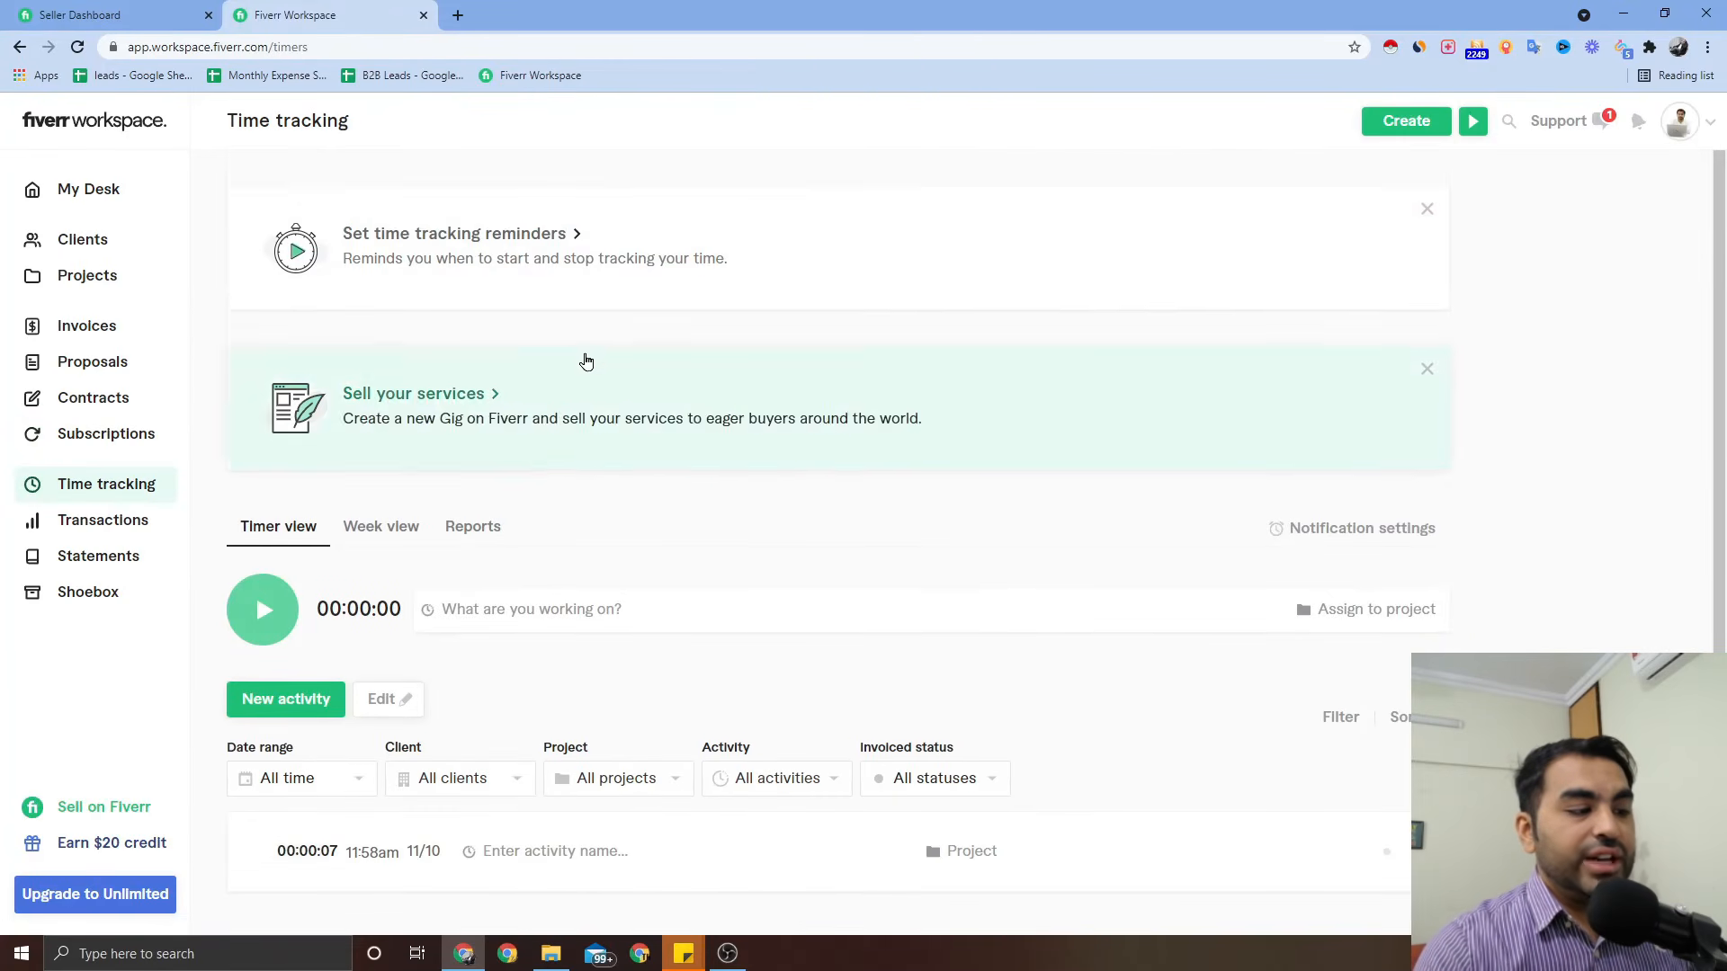
scroll(598, 474, down, 1)
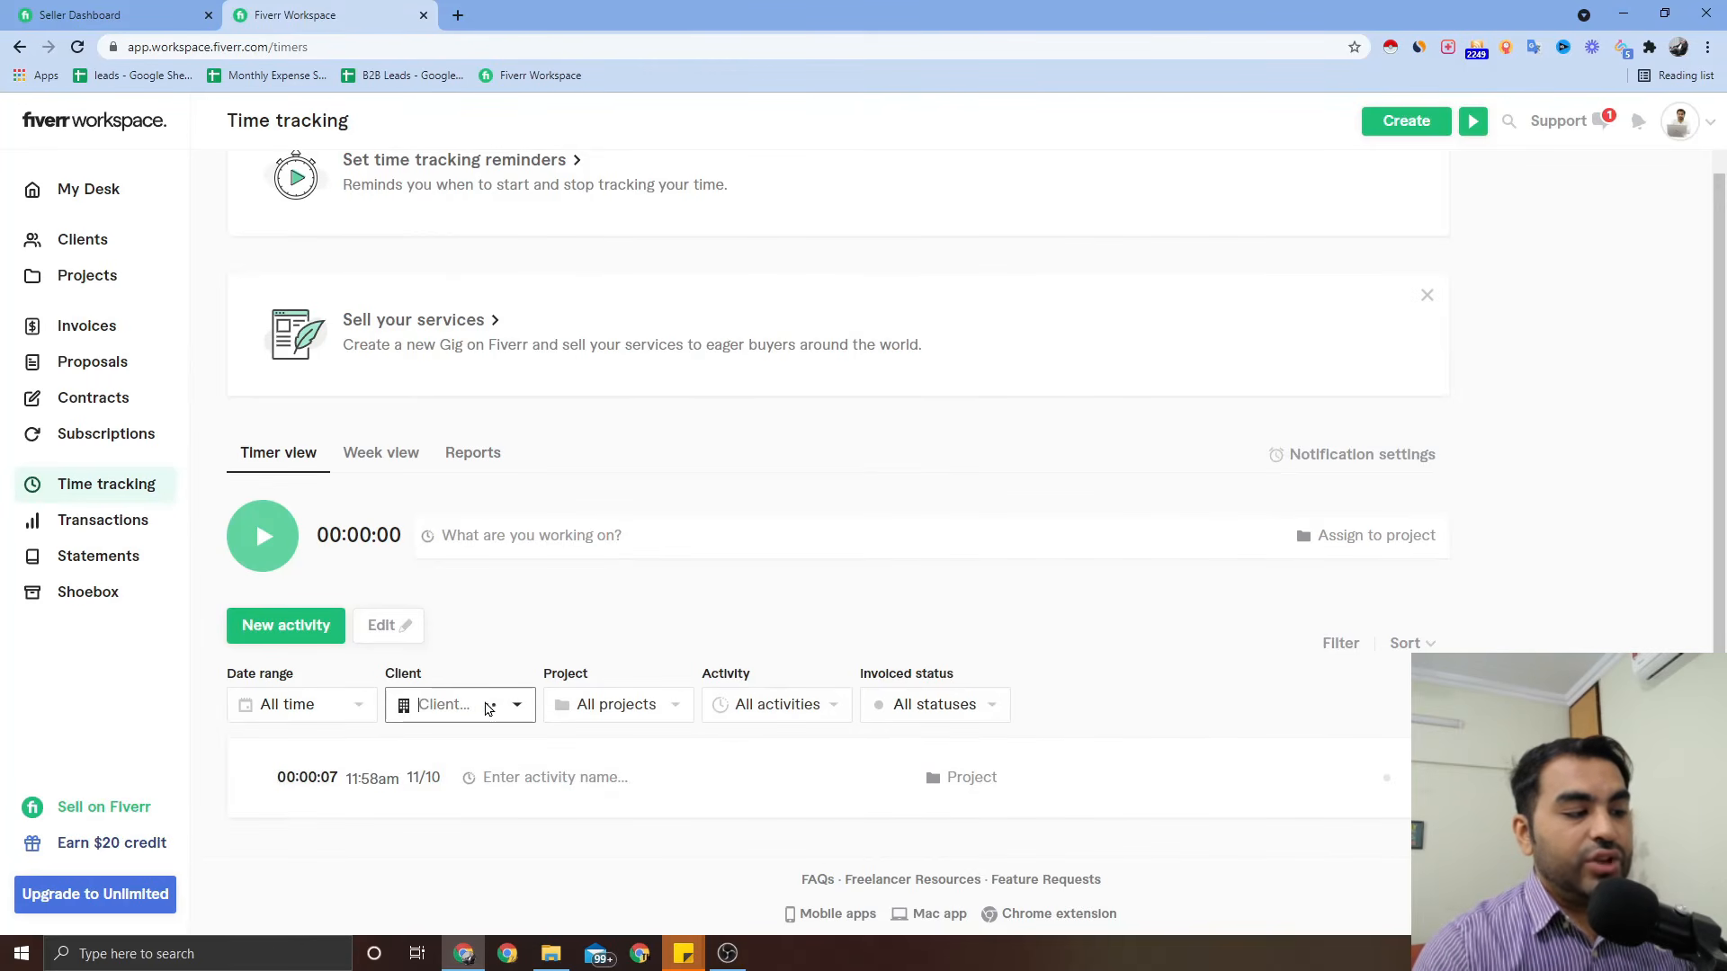
click(522, 711)
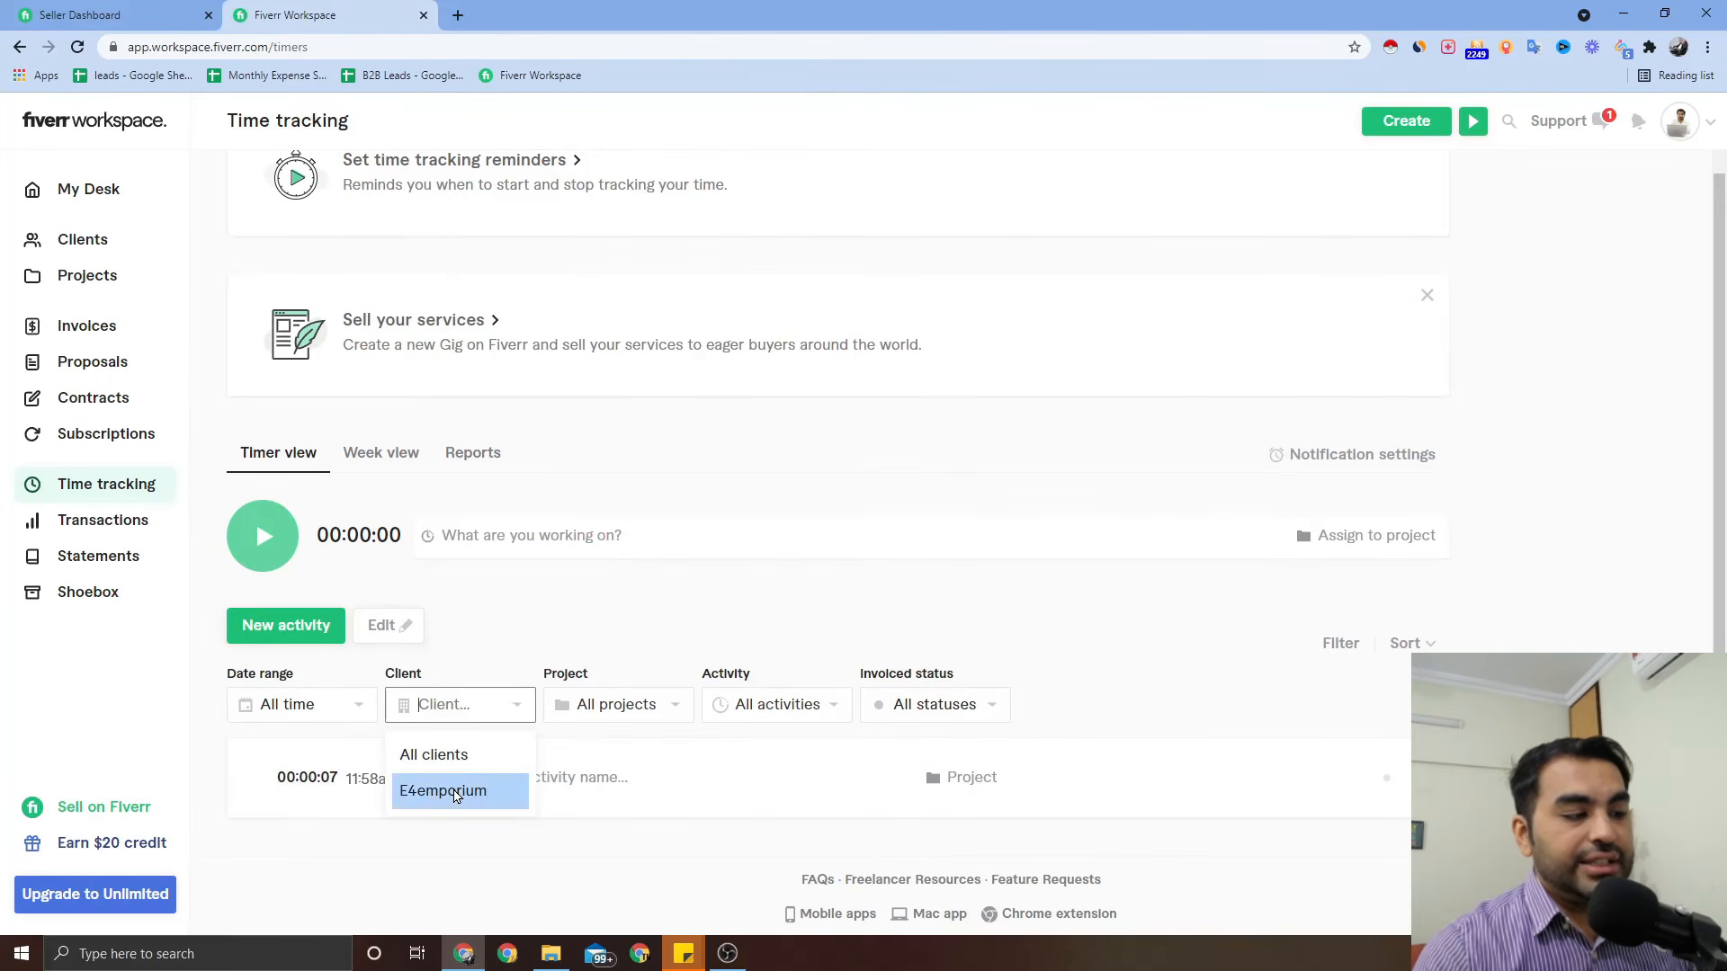
click(454, 792)
click(635, 778)
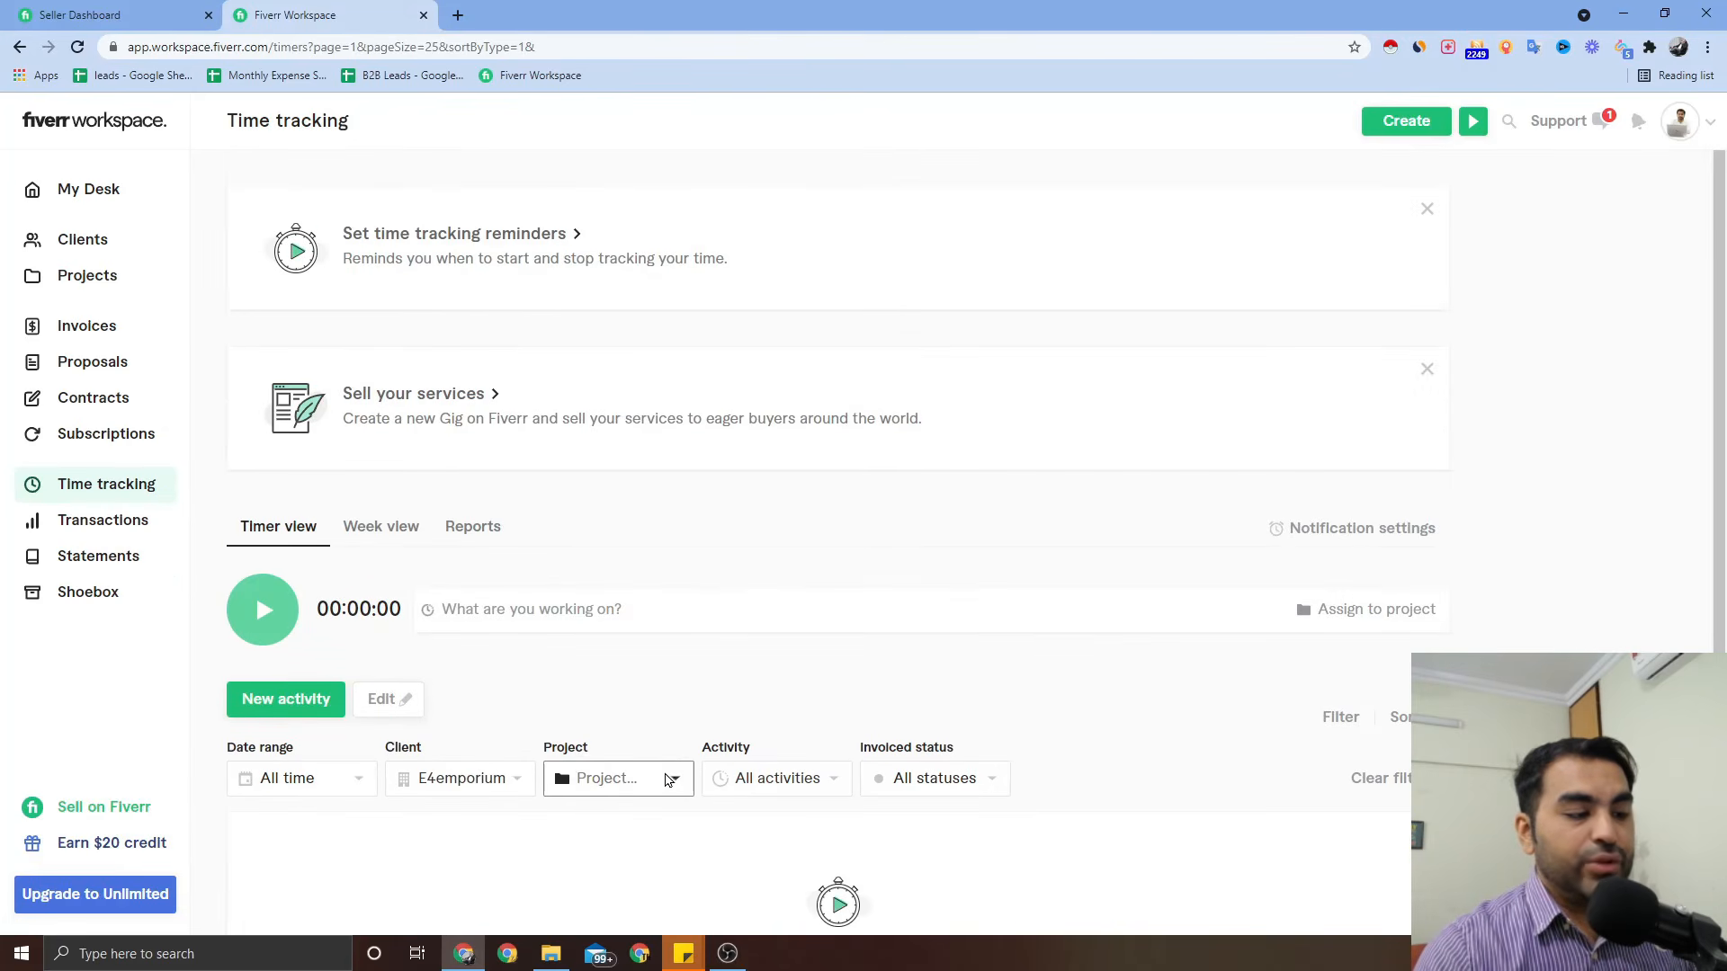
scroll(670, 780, down, 3)
click(670, 584)
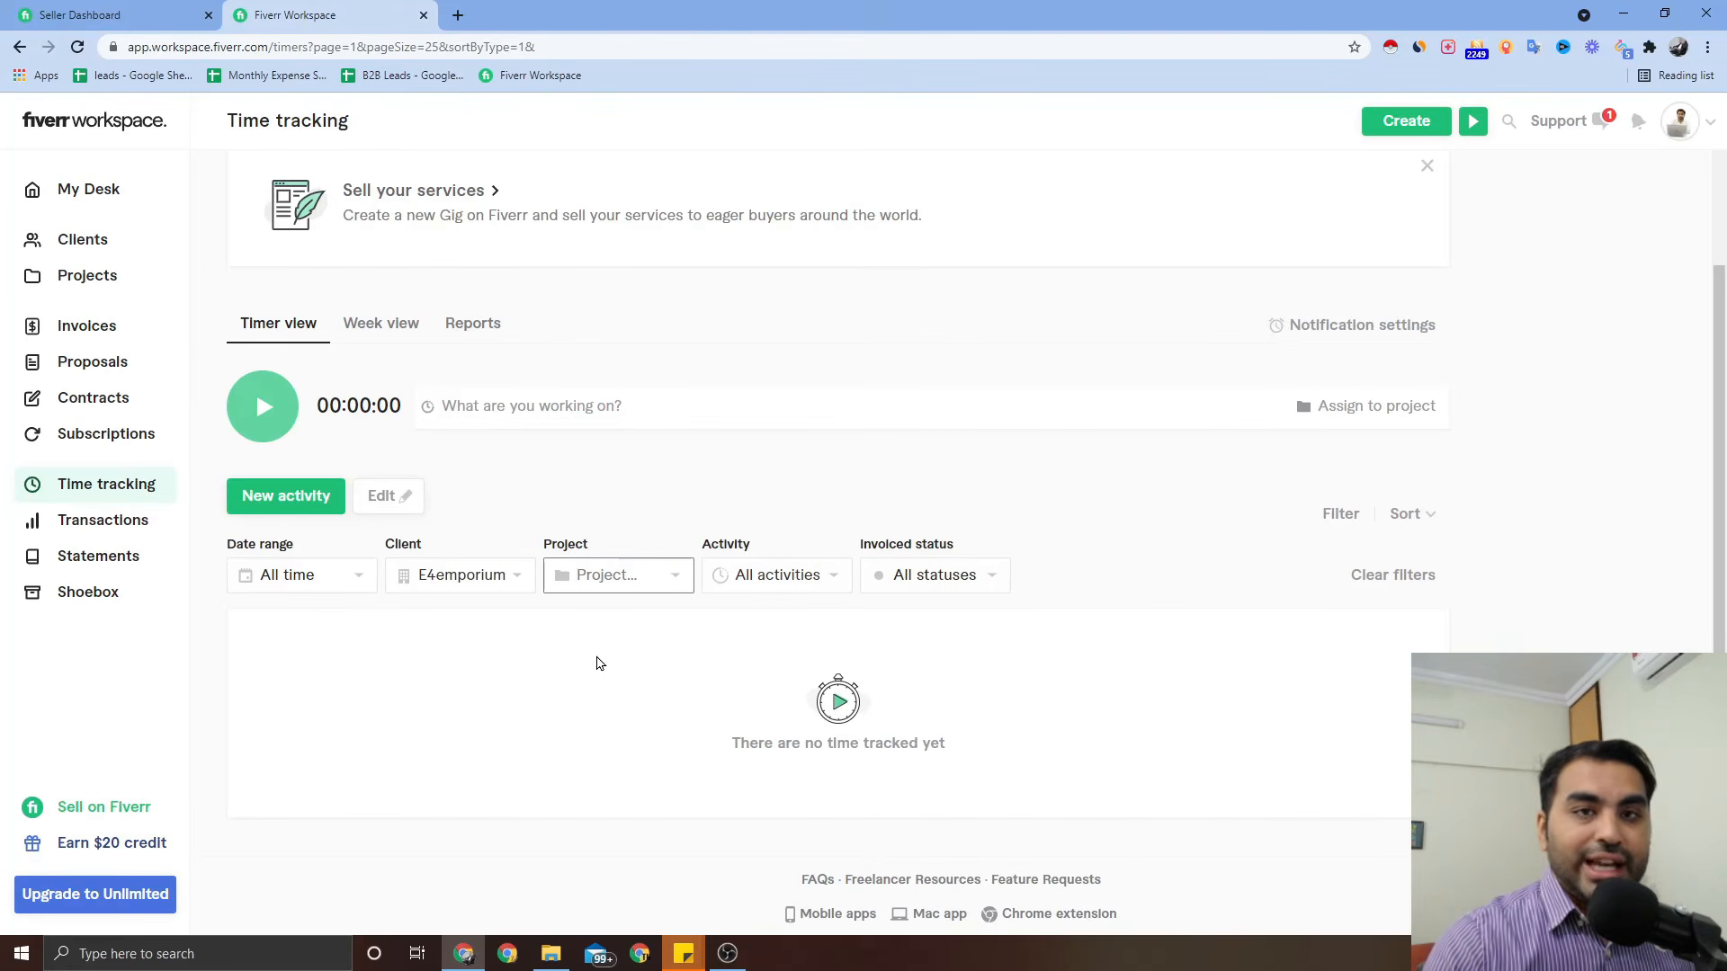
click(306, 512)
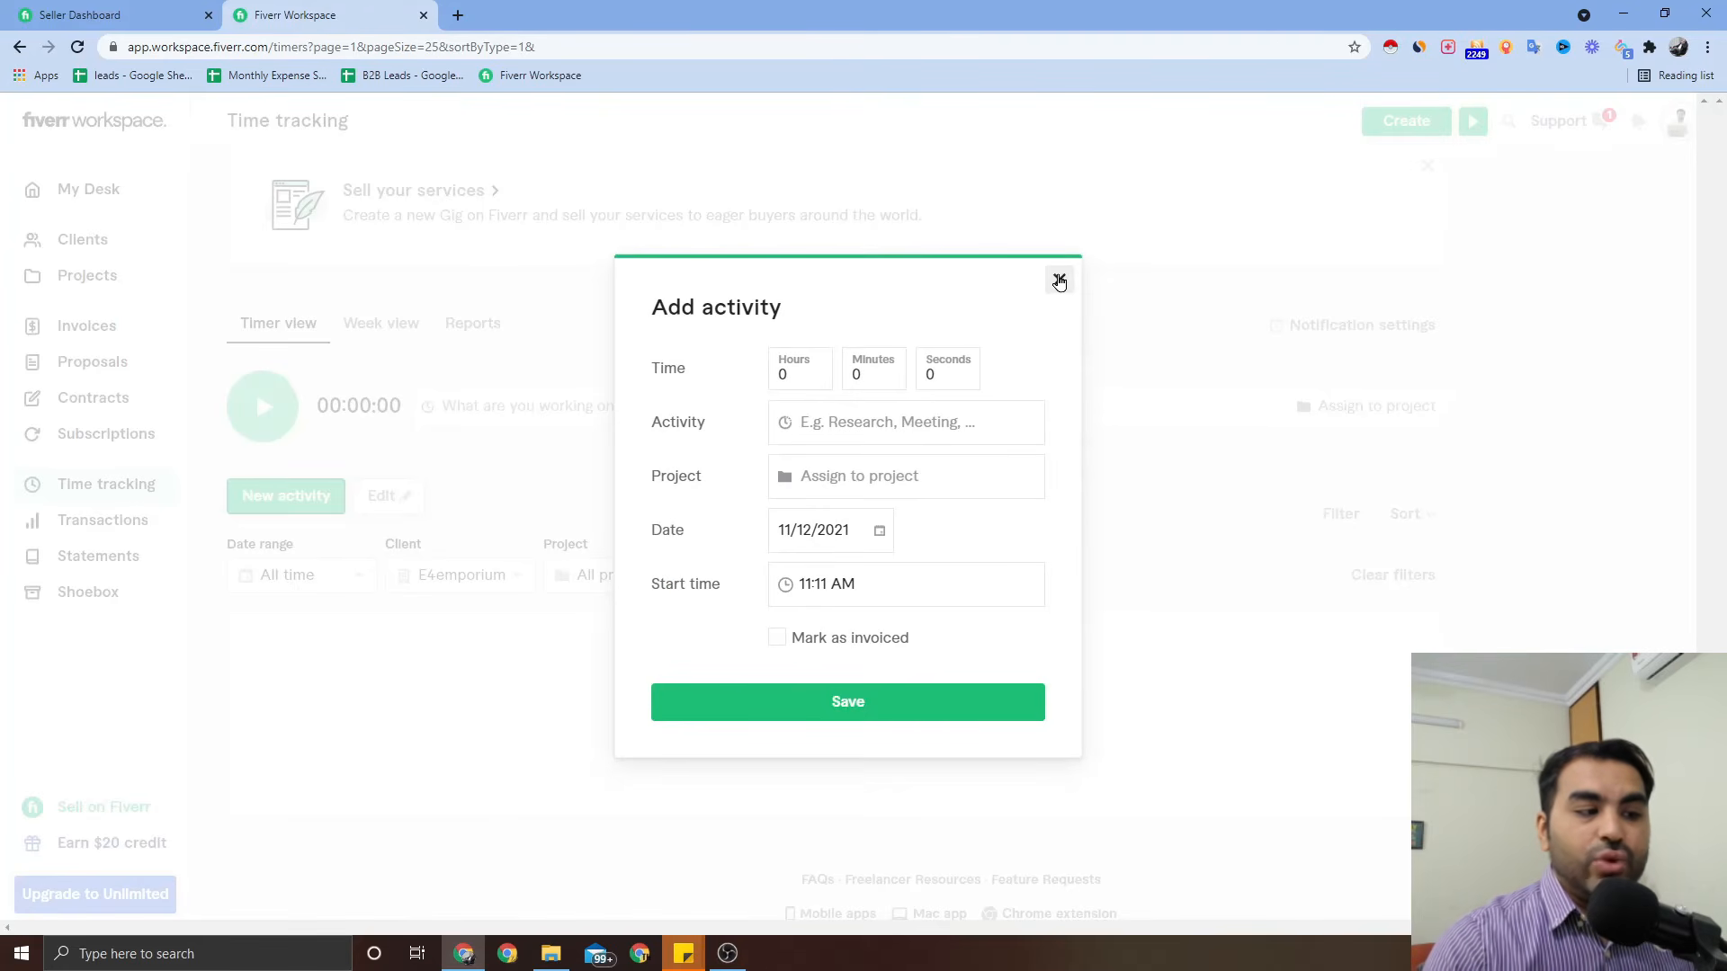
click(1060, 279)
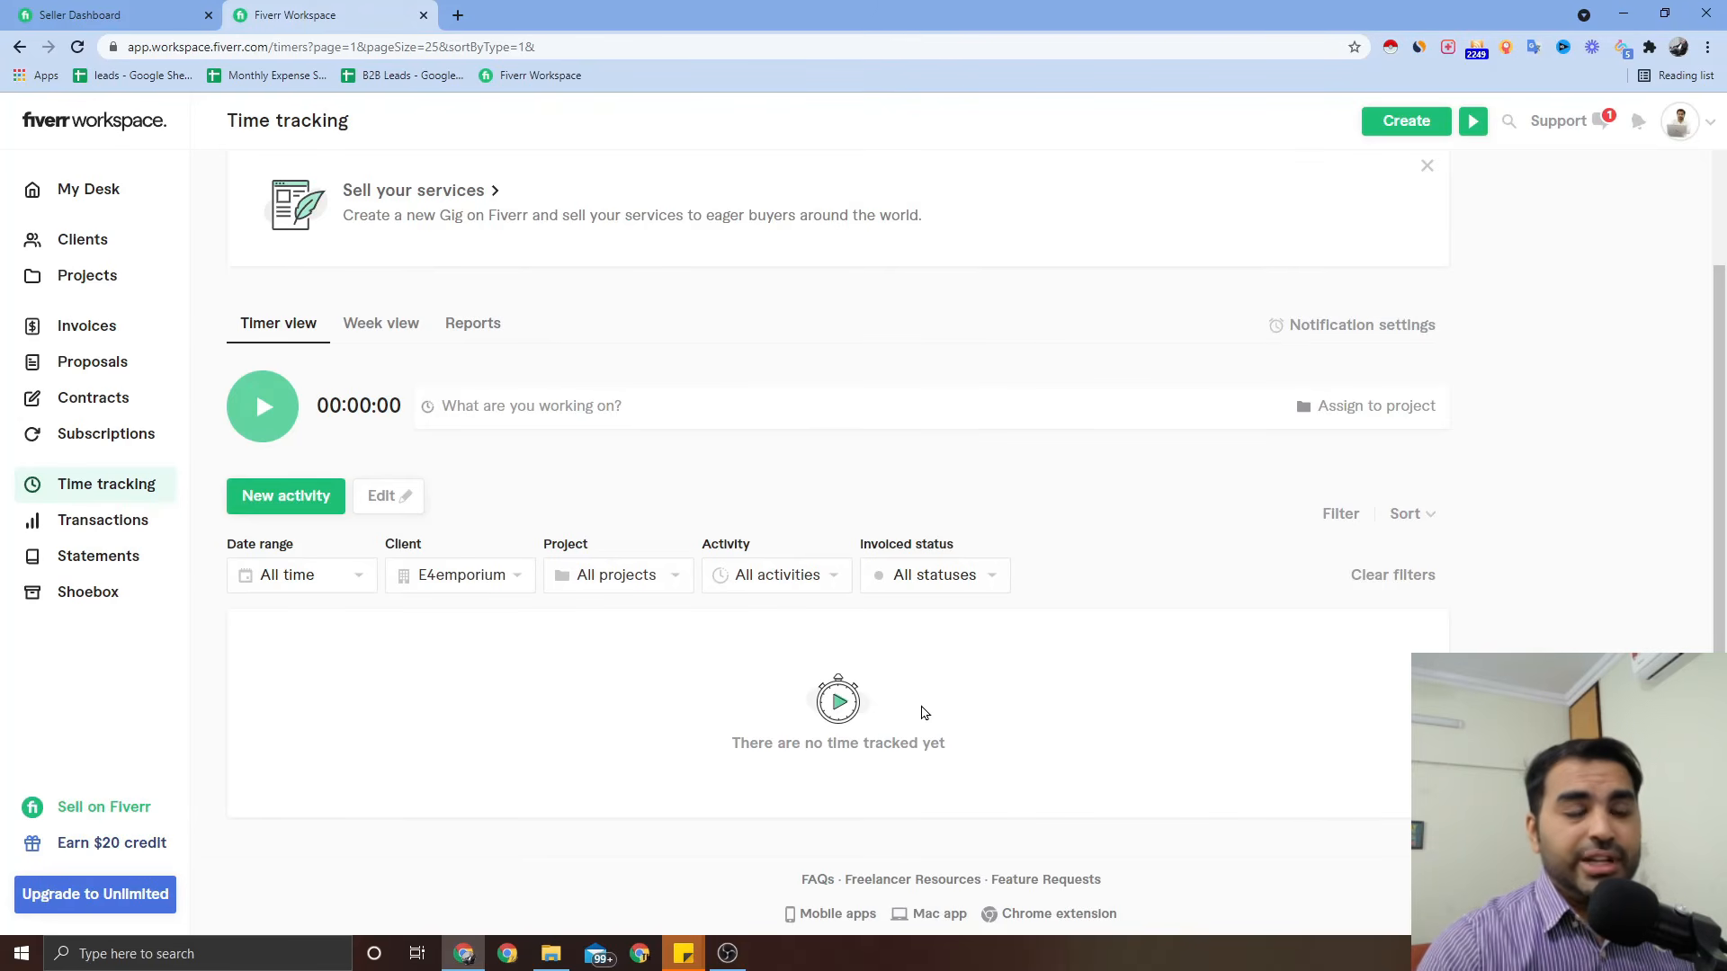
Step: View the Transactions bank sync page, and examine total expenses and profit before taxes in this month's income statement
click(102, 522)
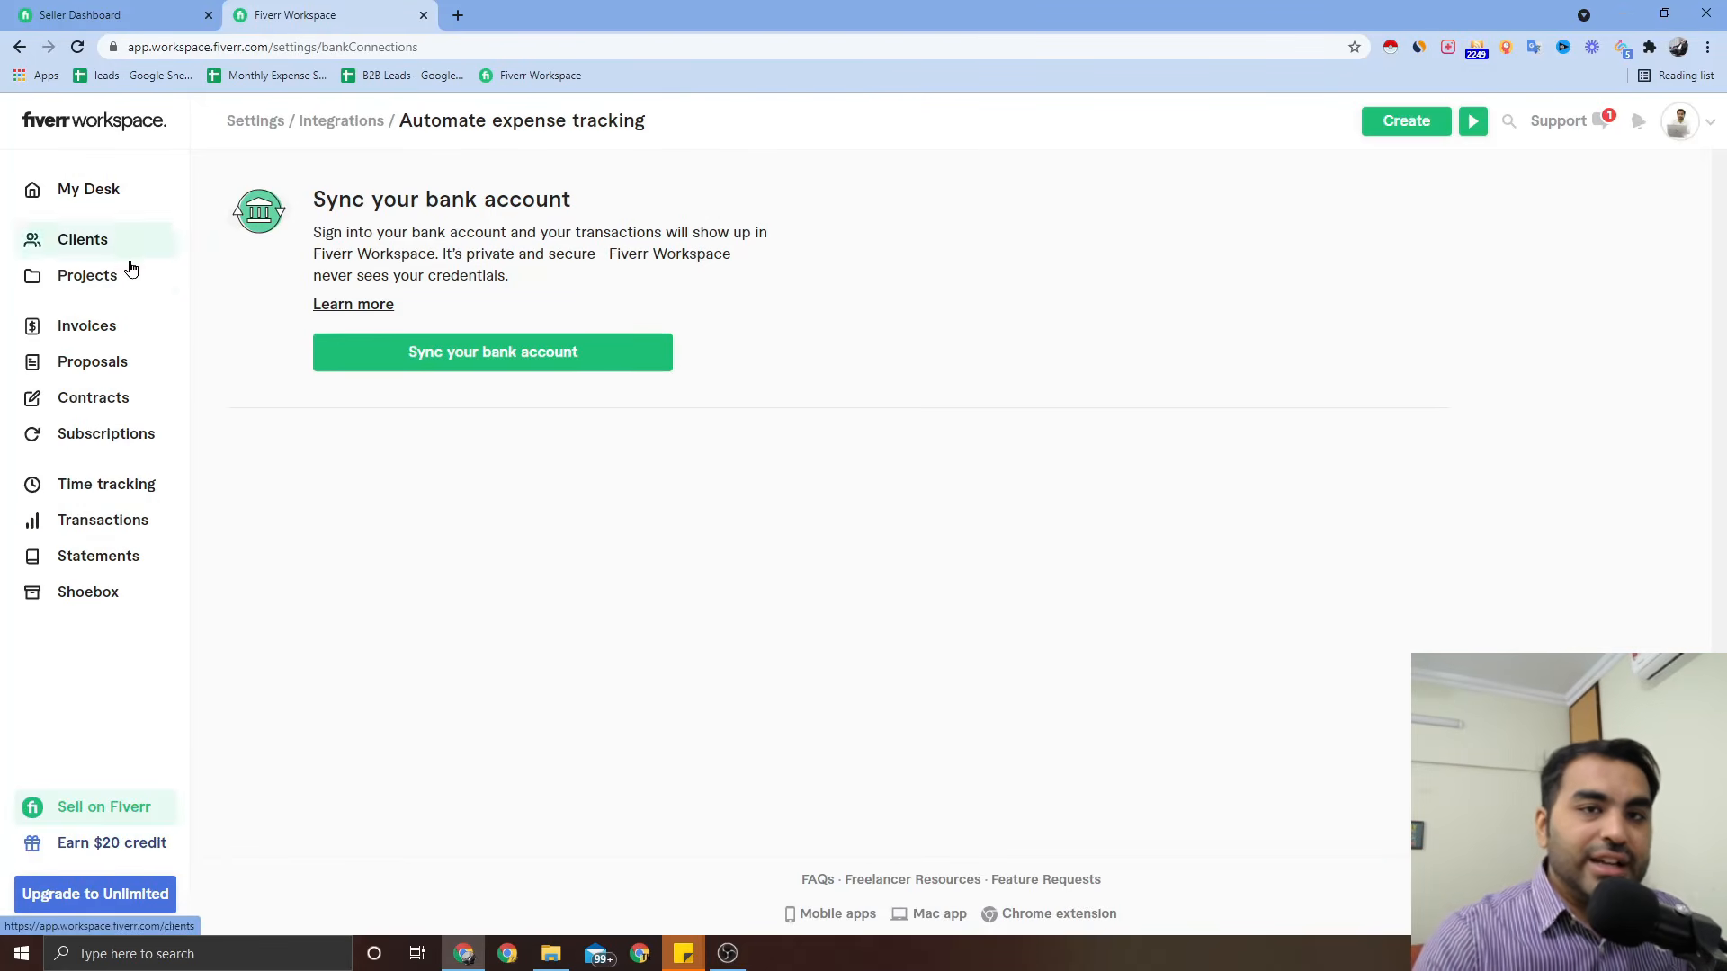
click(143, 563)
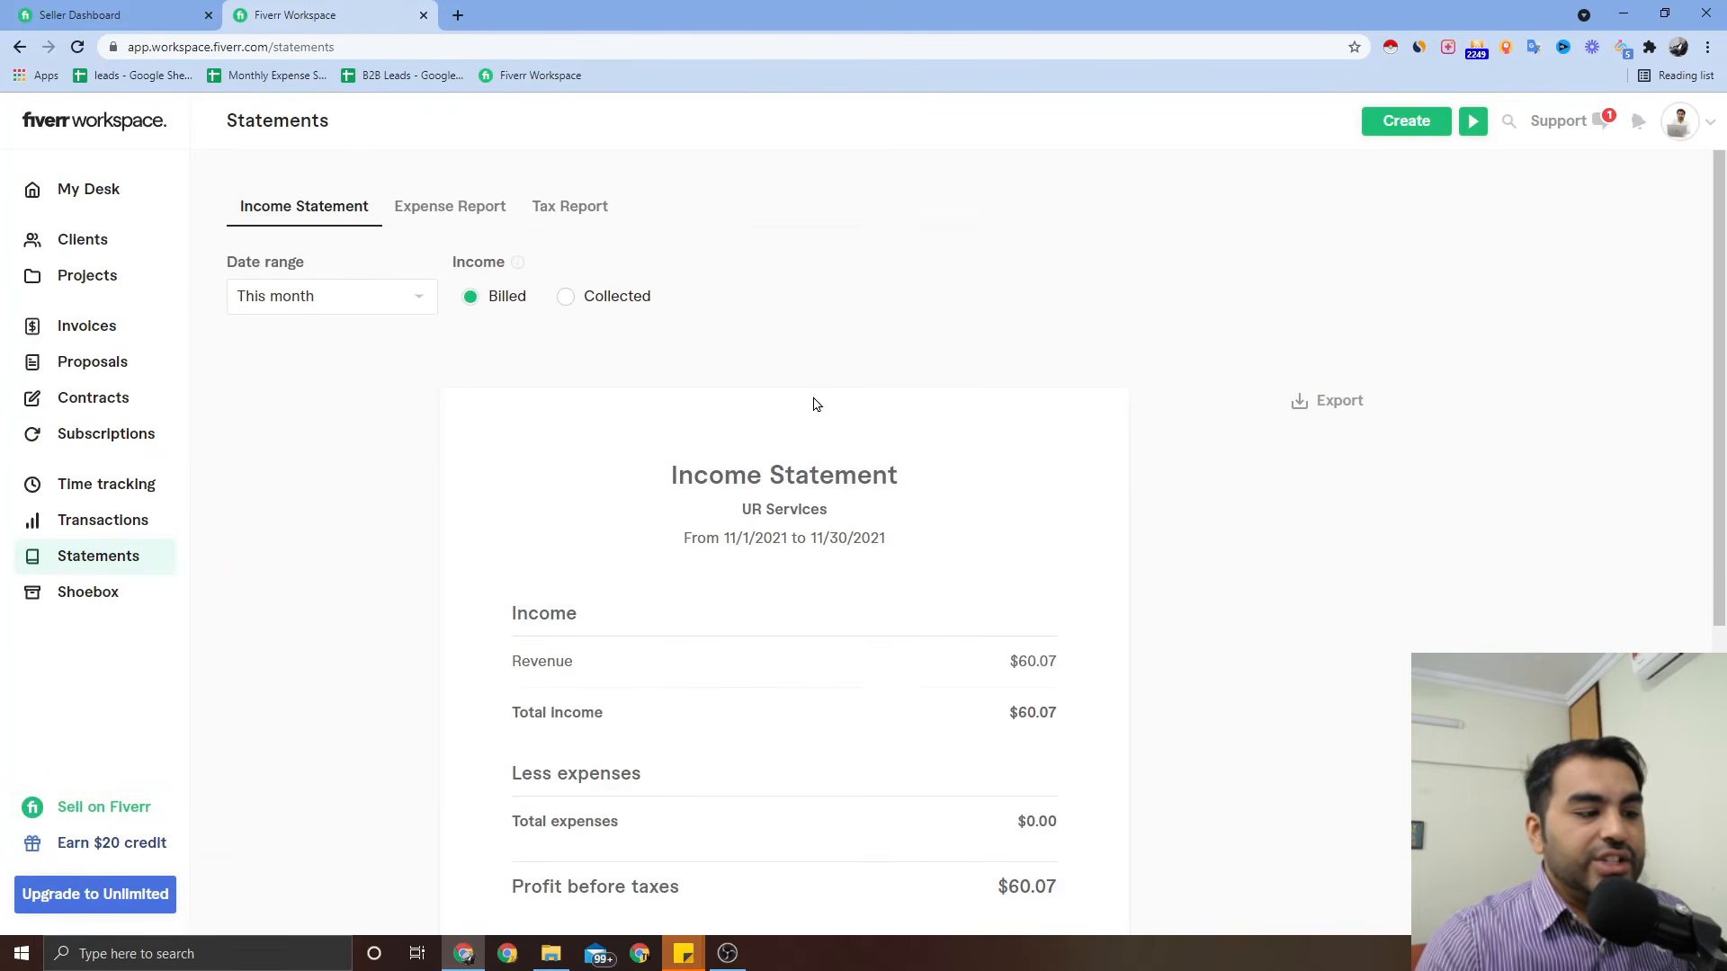
scroll(814, 402, down, 3)
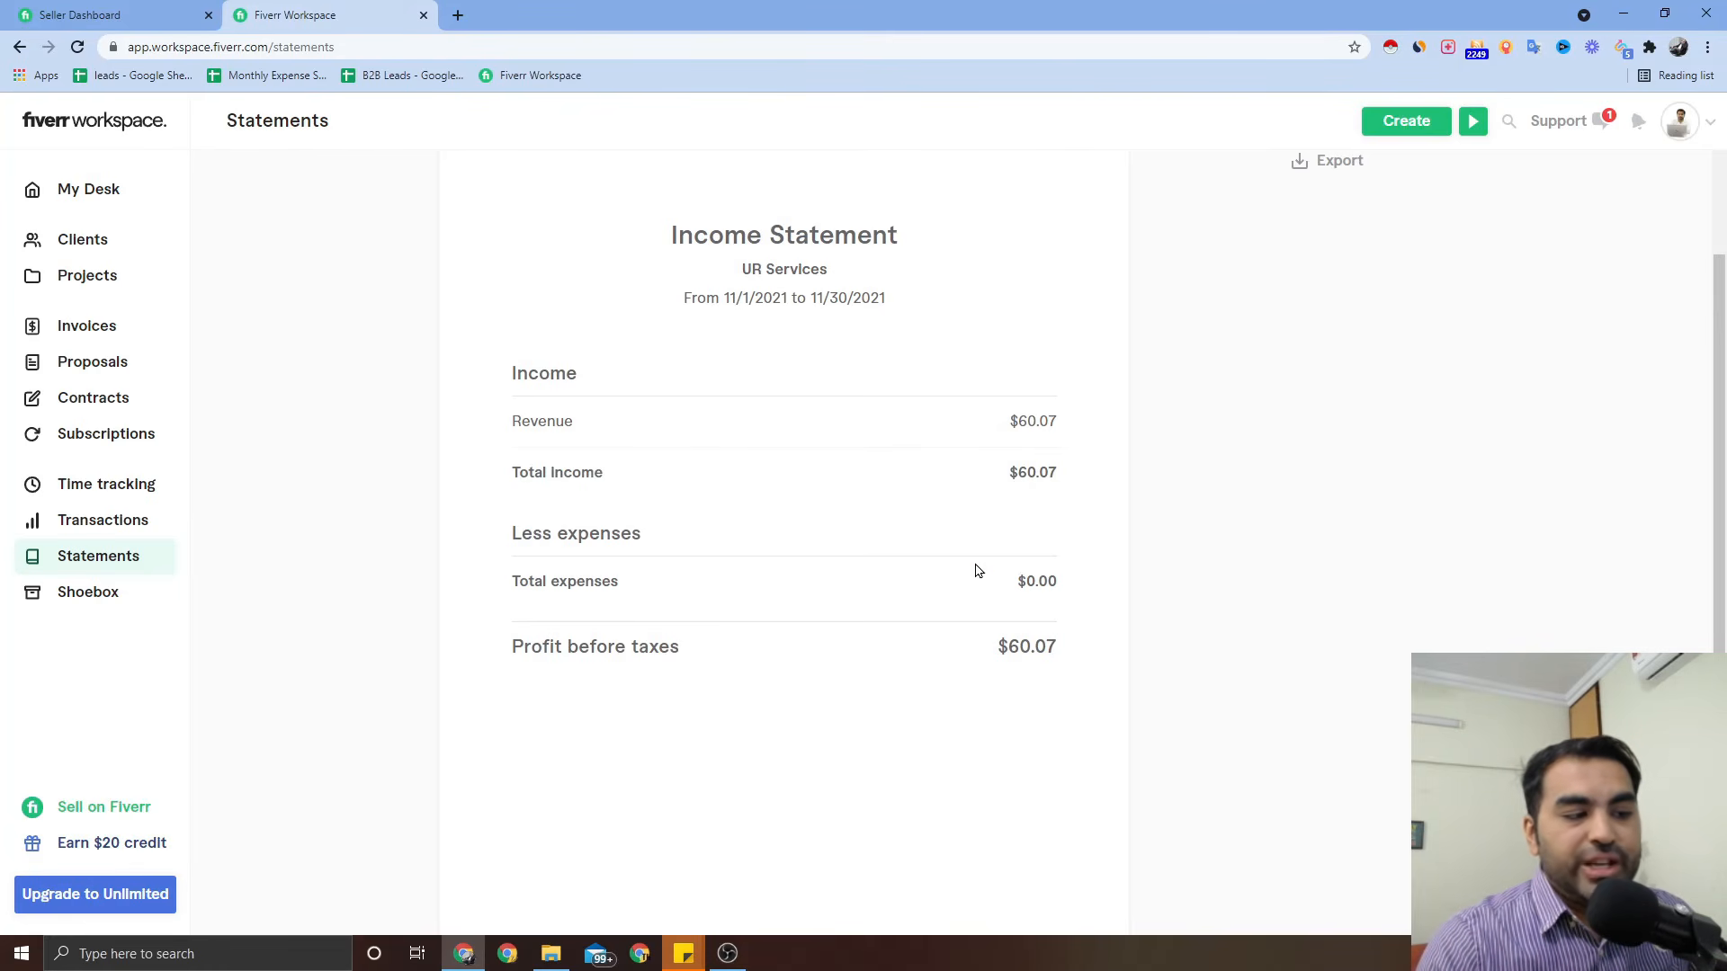
drag(1061, 585, 980, 587)
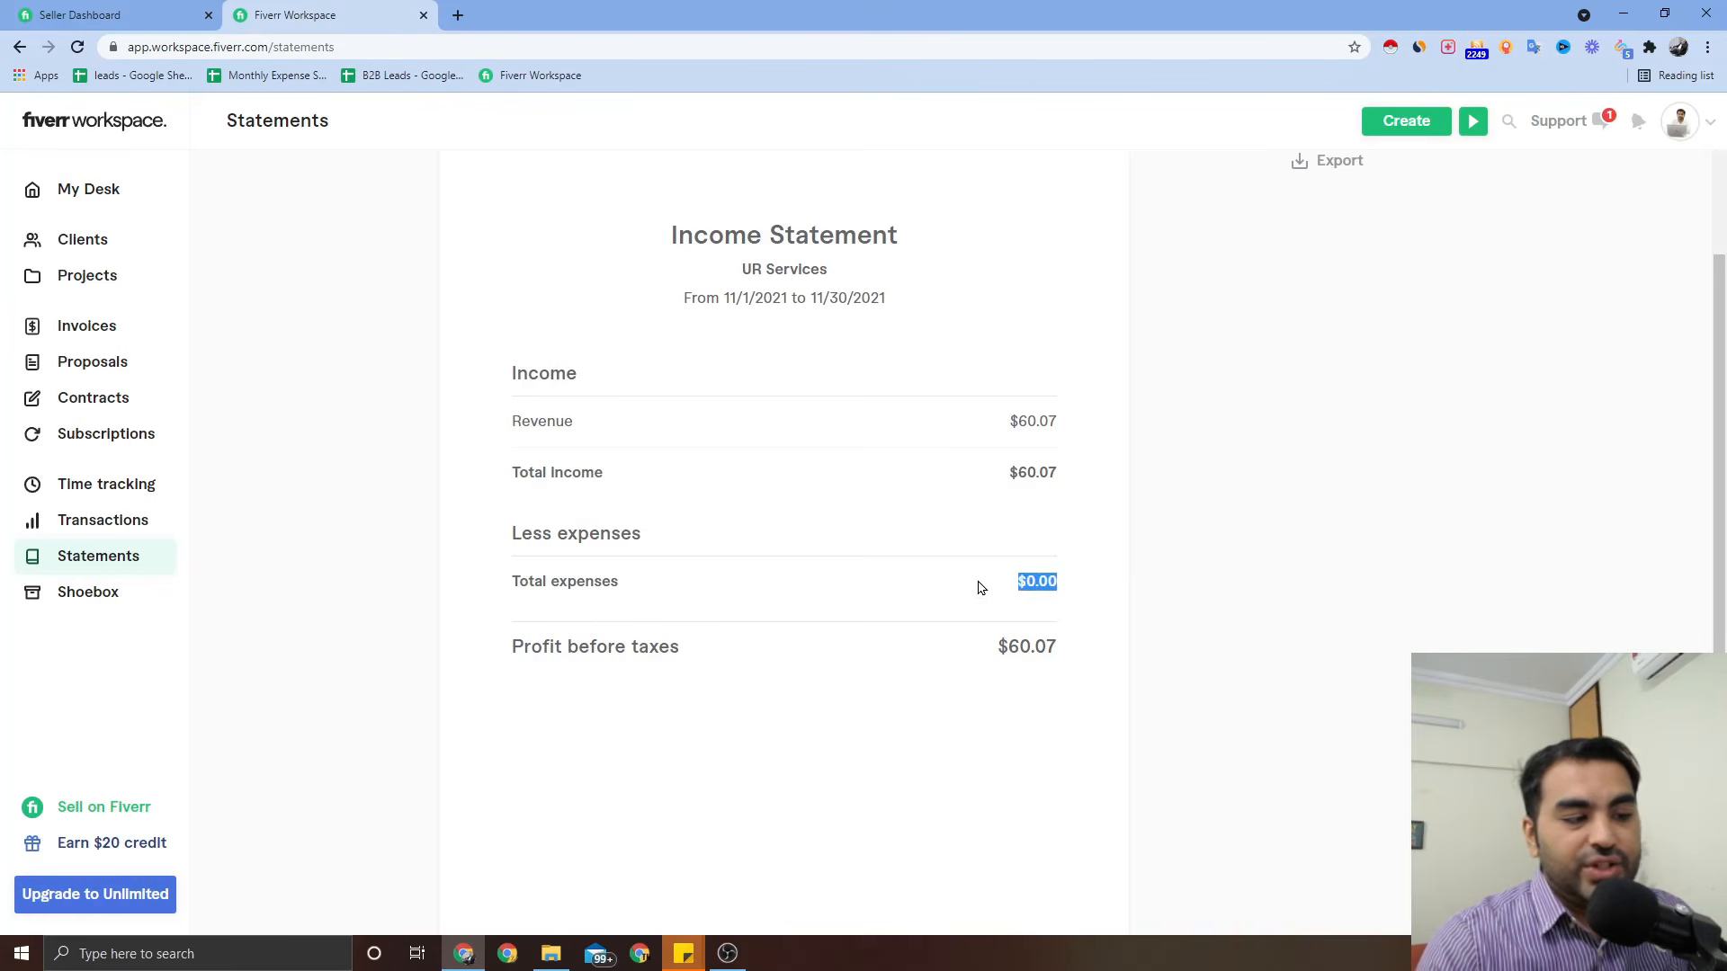
drag(985, 649, 1125, 654)
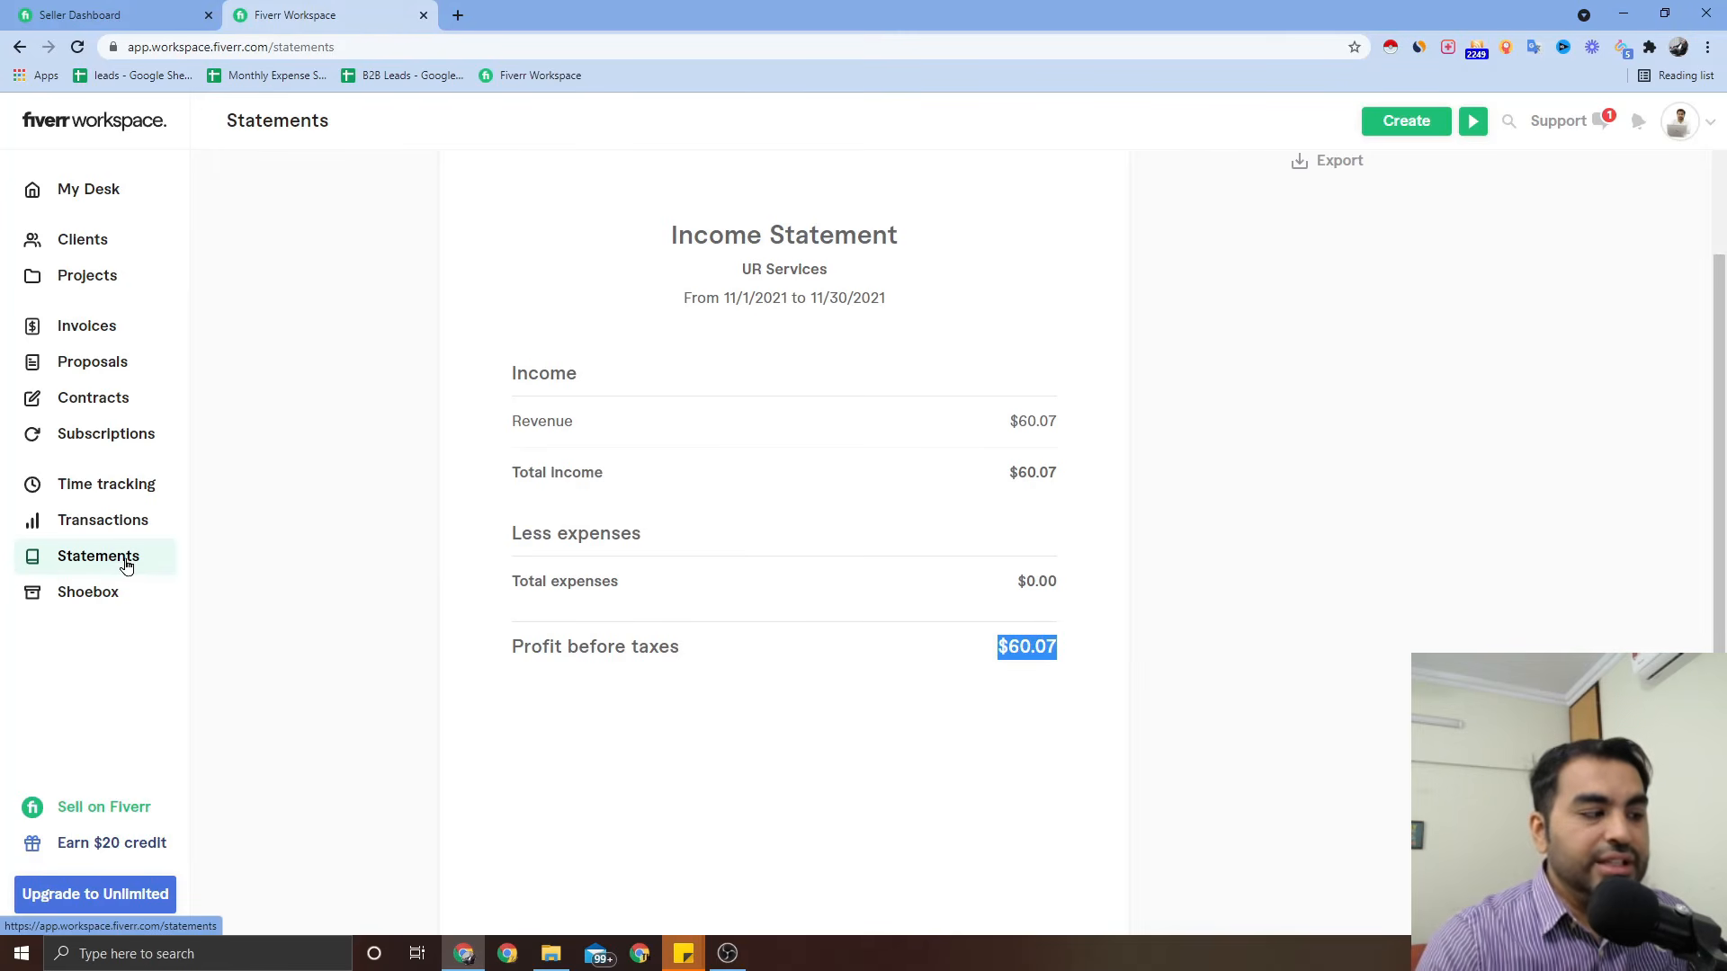
Step: Upload the image work-93756906-classic-t-shirt to the Shoebox
click(93, 593)
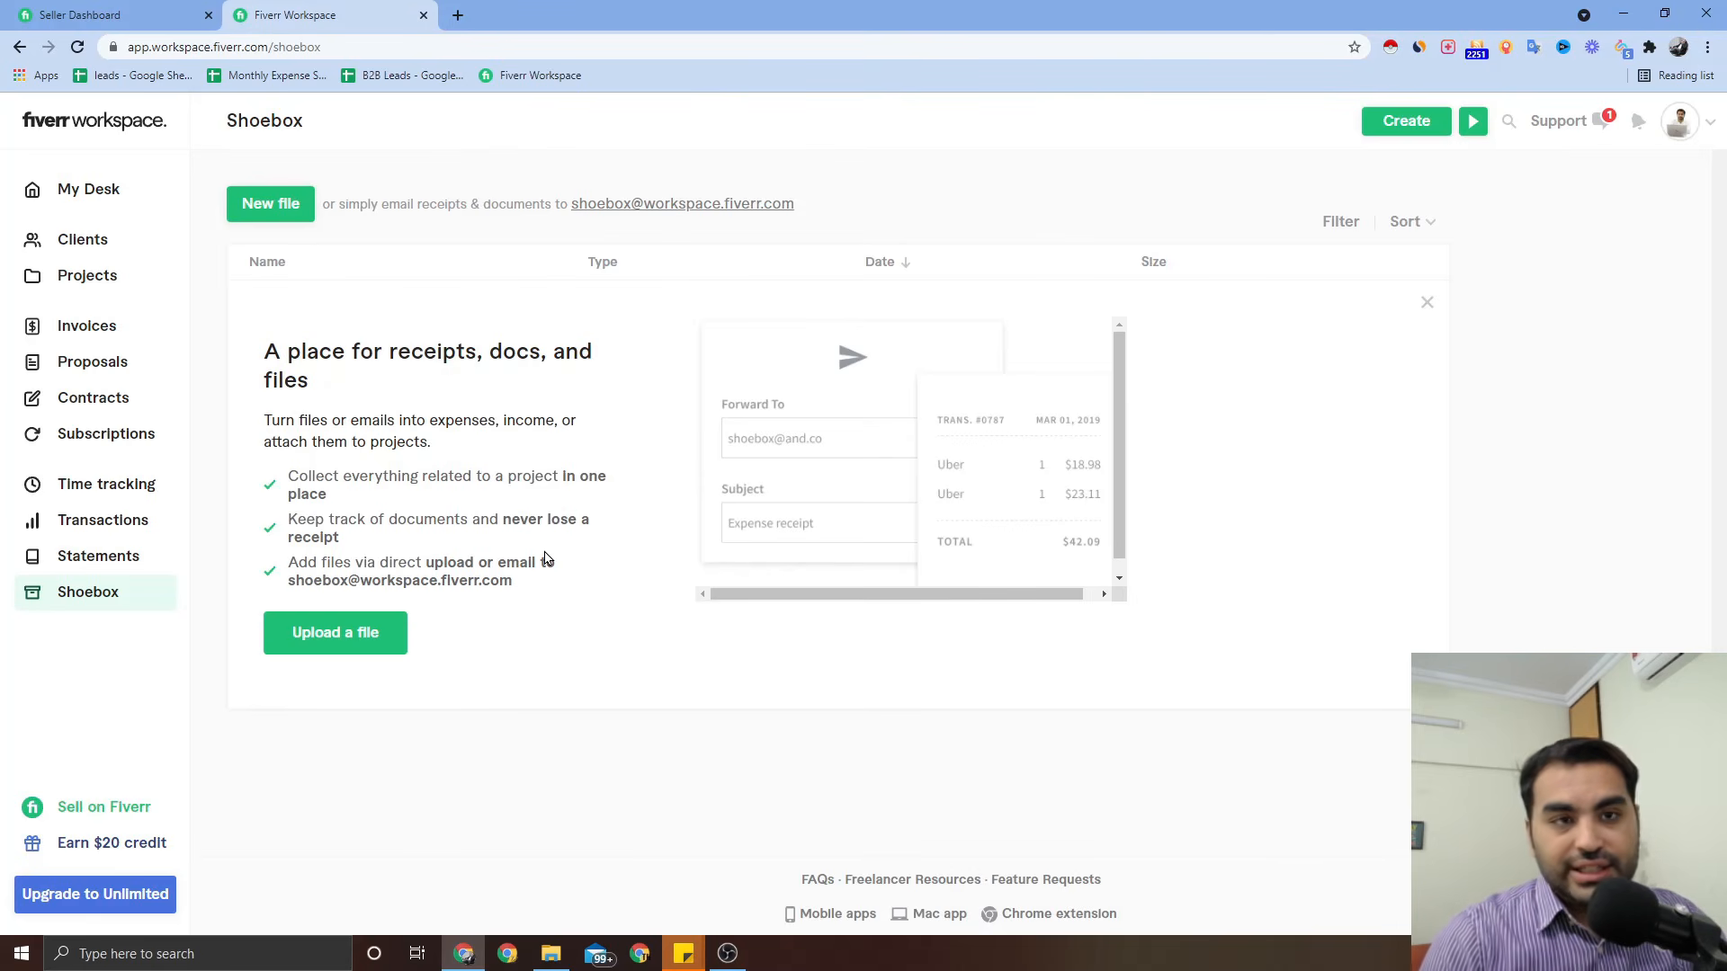
click(359, 639)
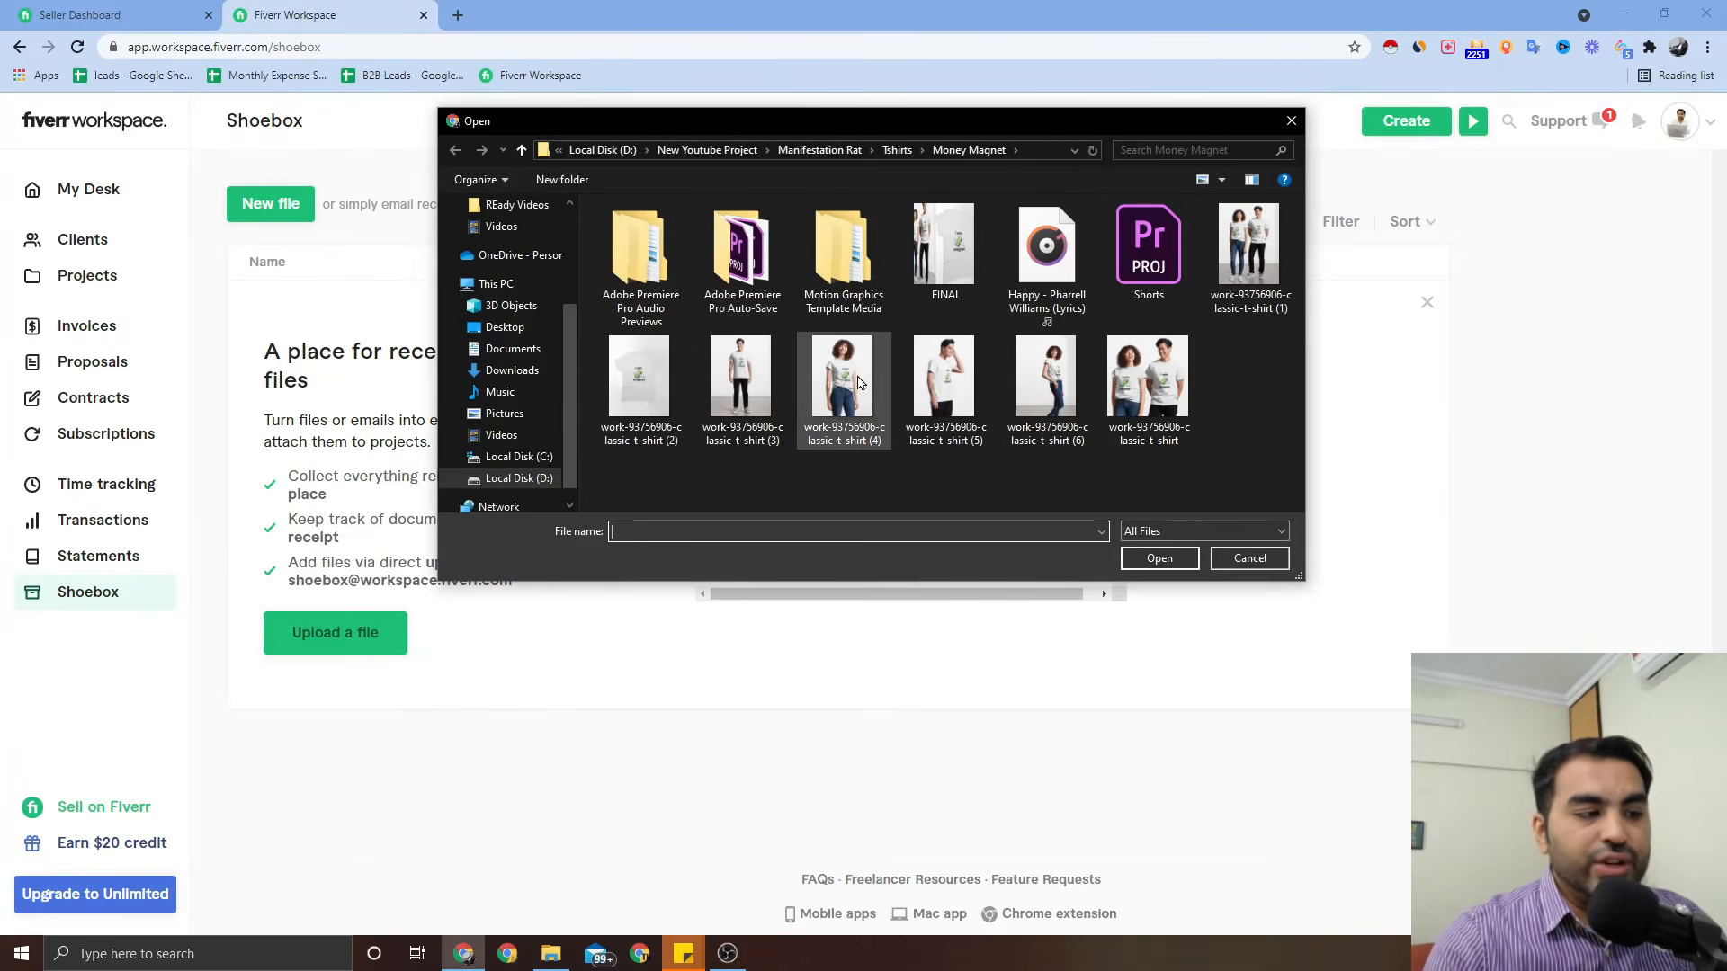
click(1158, 384)
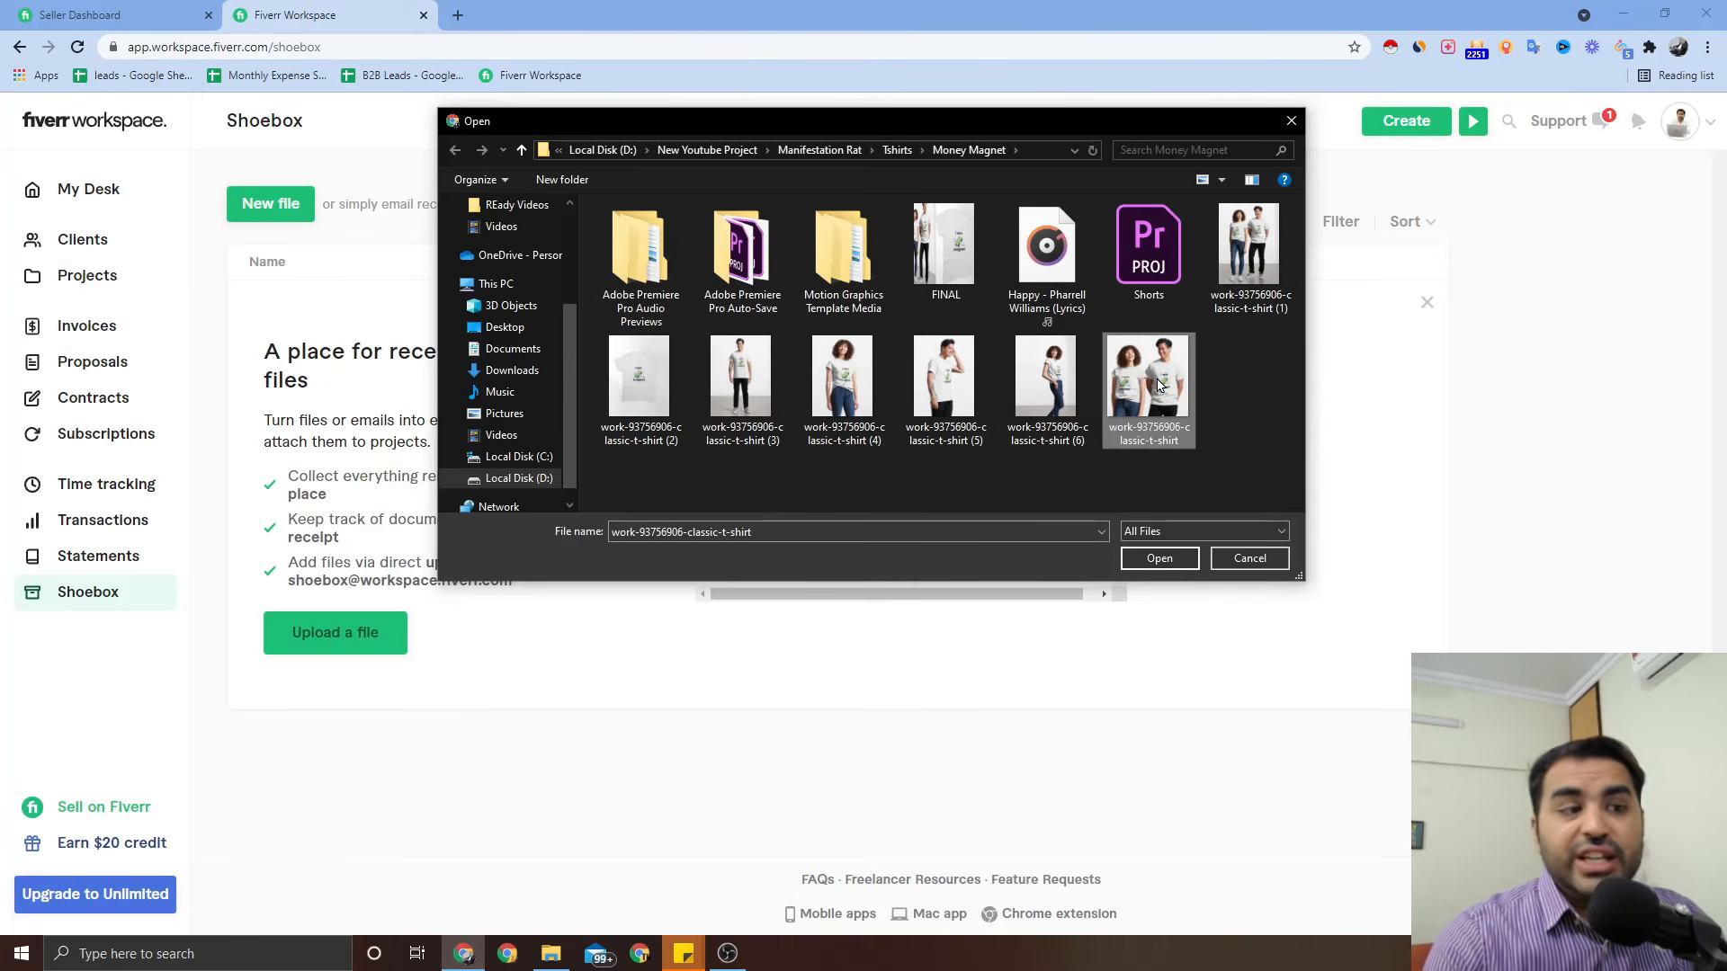
click(1161, 559)
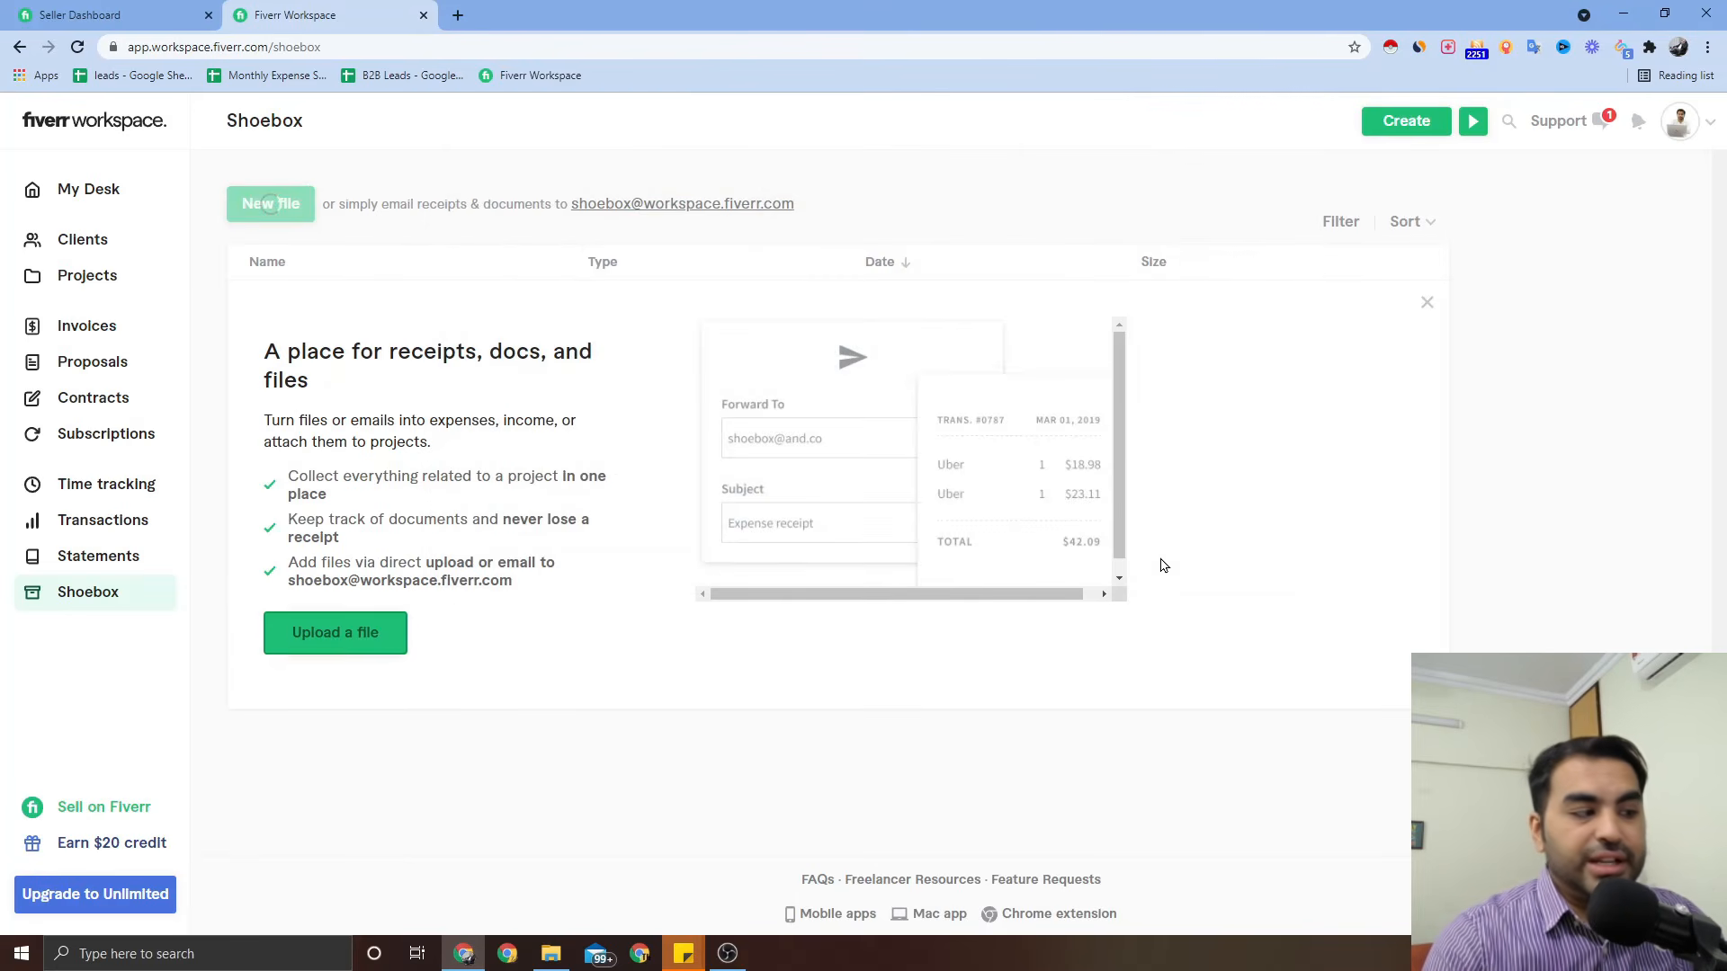
Step: Open the account settings and look over the business information and custom branding pages
click(1682, 133)
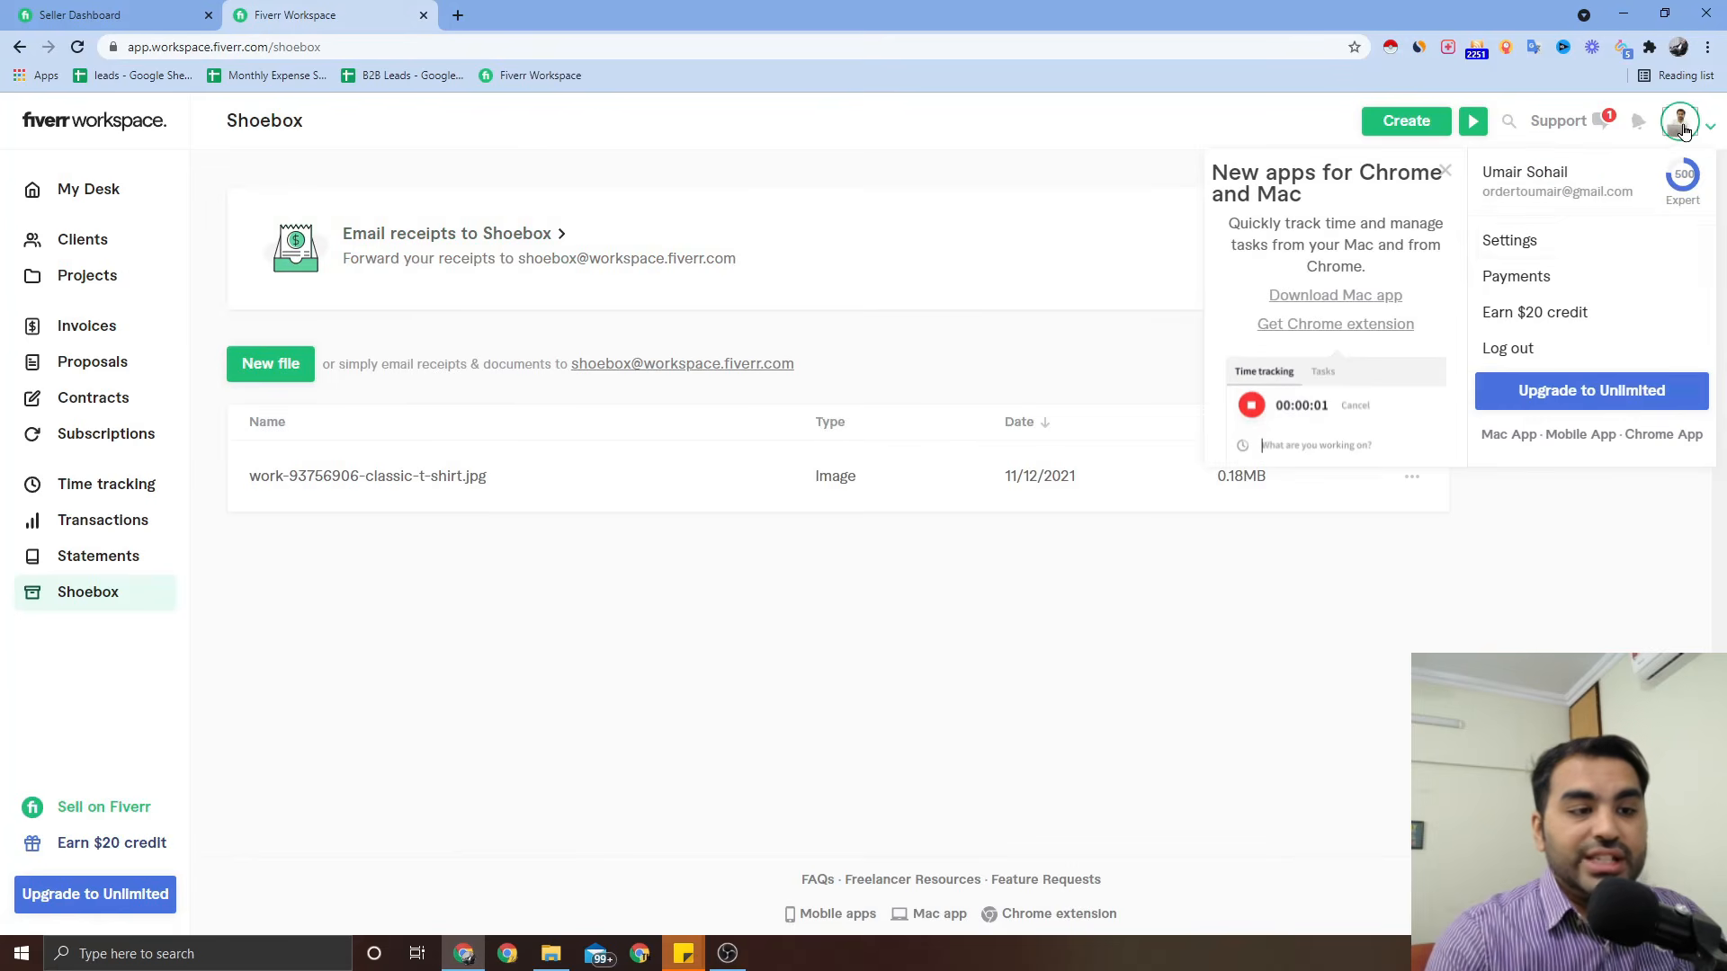
click(1522, 249)
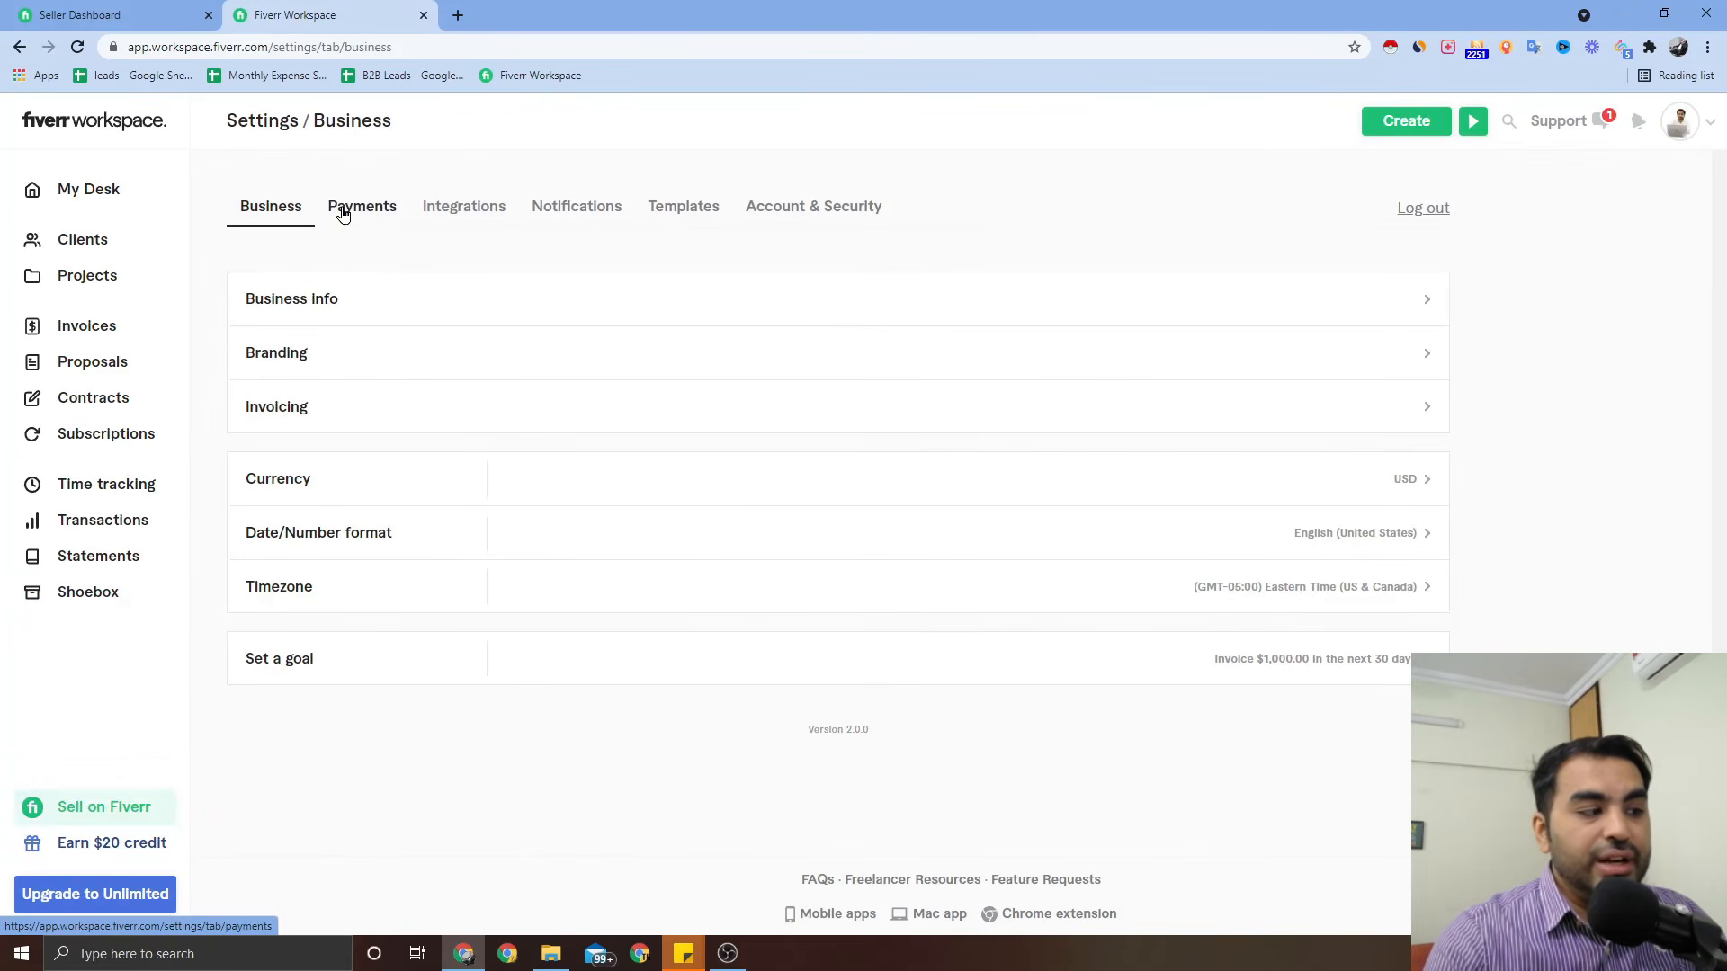
click(394, 293)
click(391, 293)
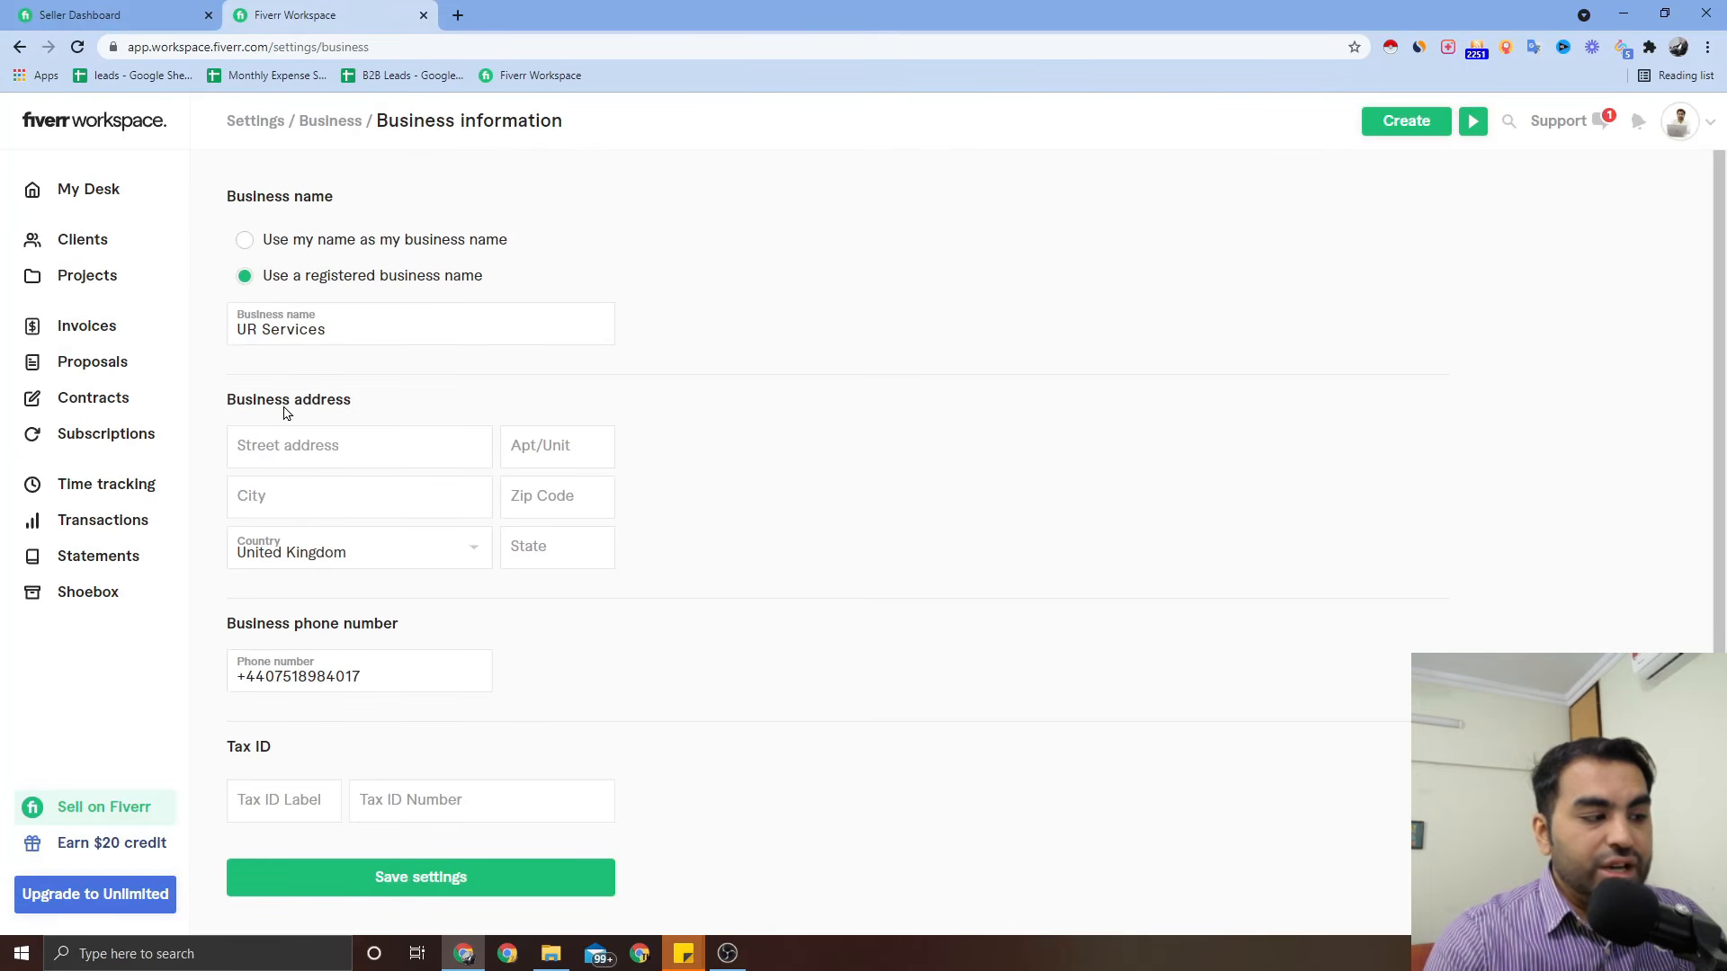
click(19, 49)
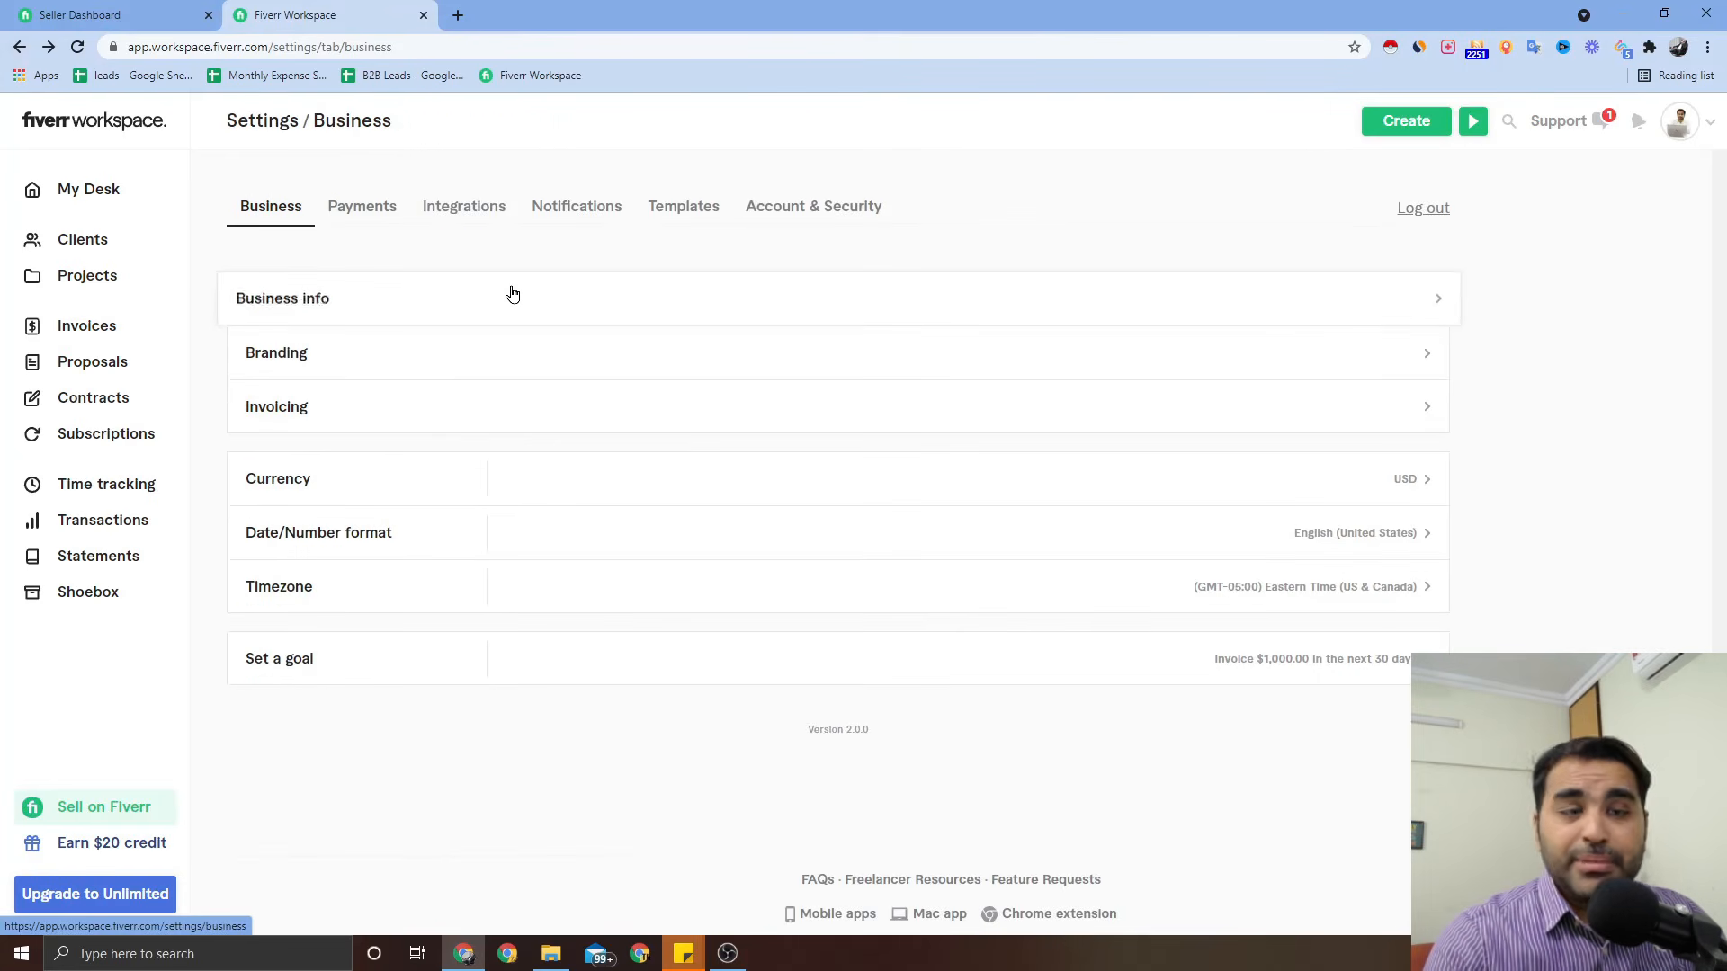
click(399, 355)
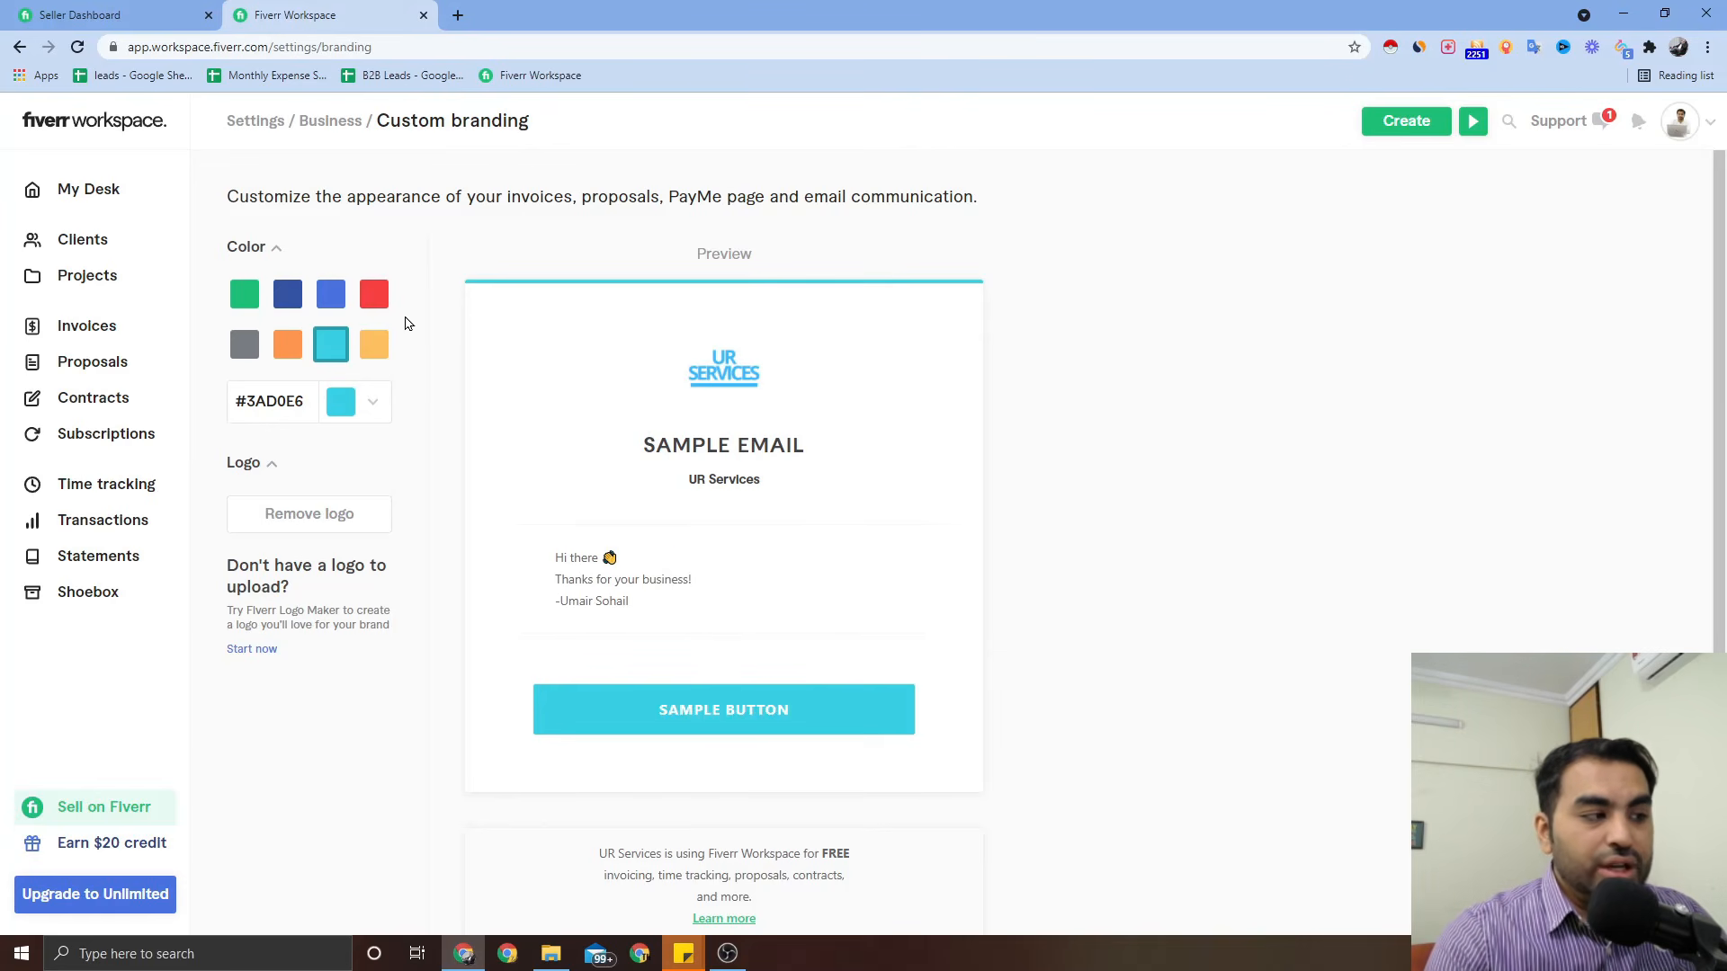
click(331, 124)
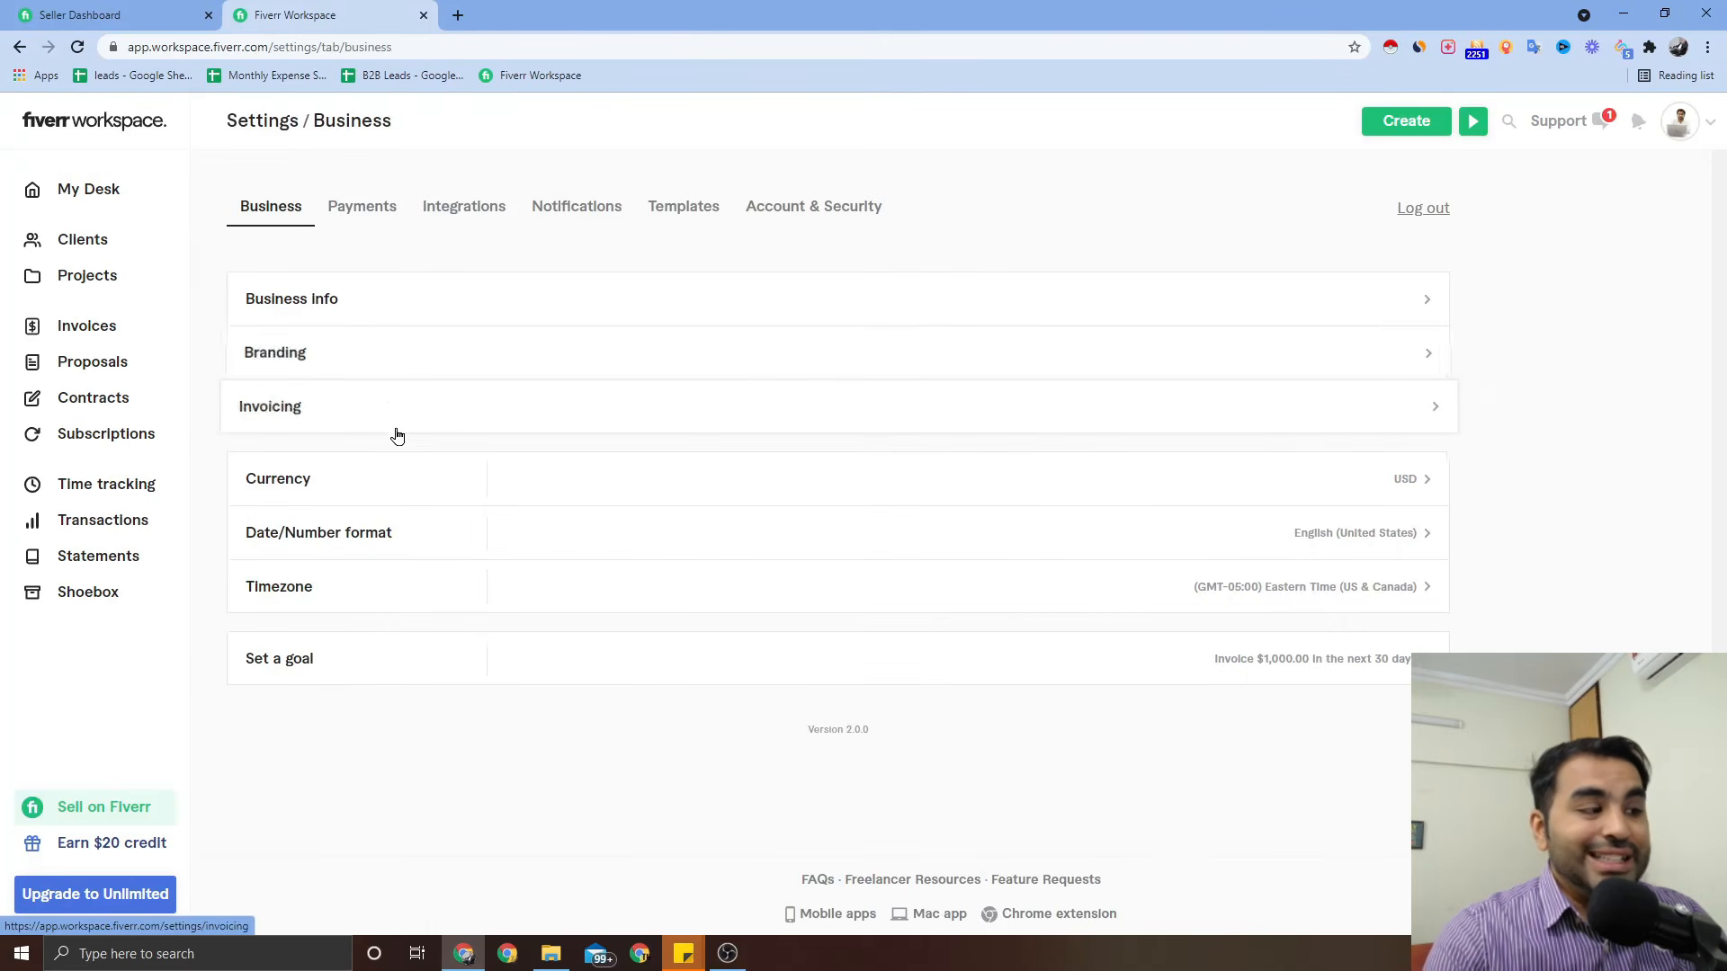
Step: Examine the invoice settings for region, taxes, payment due terms and invoice label, and return to the business settings
click(388, 410)
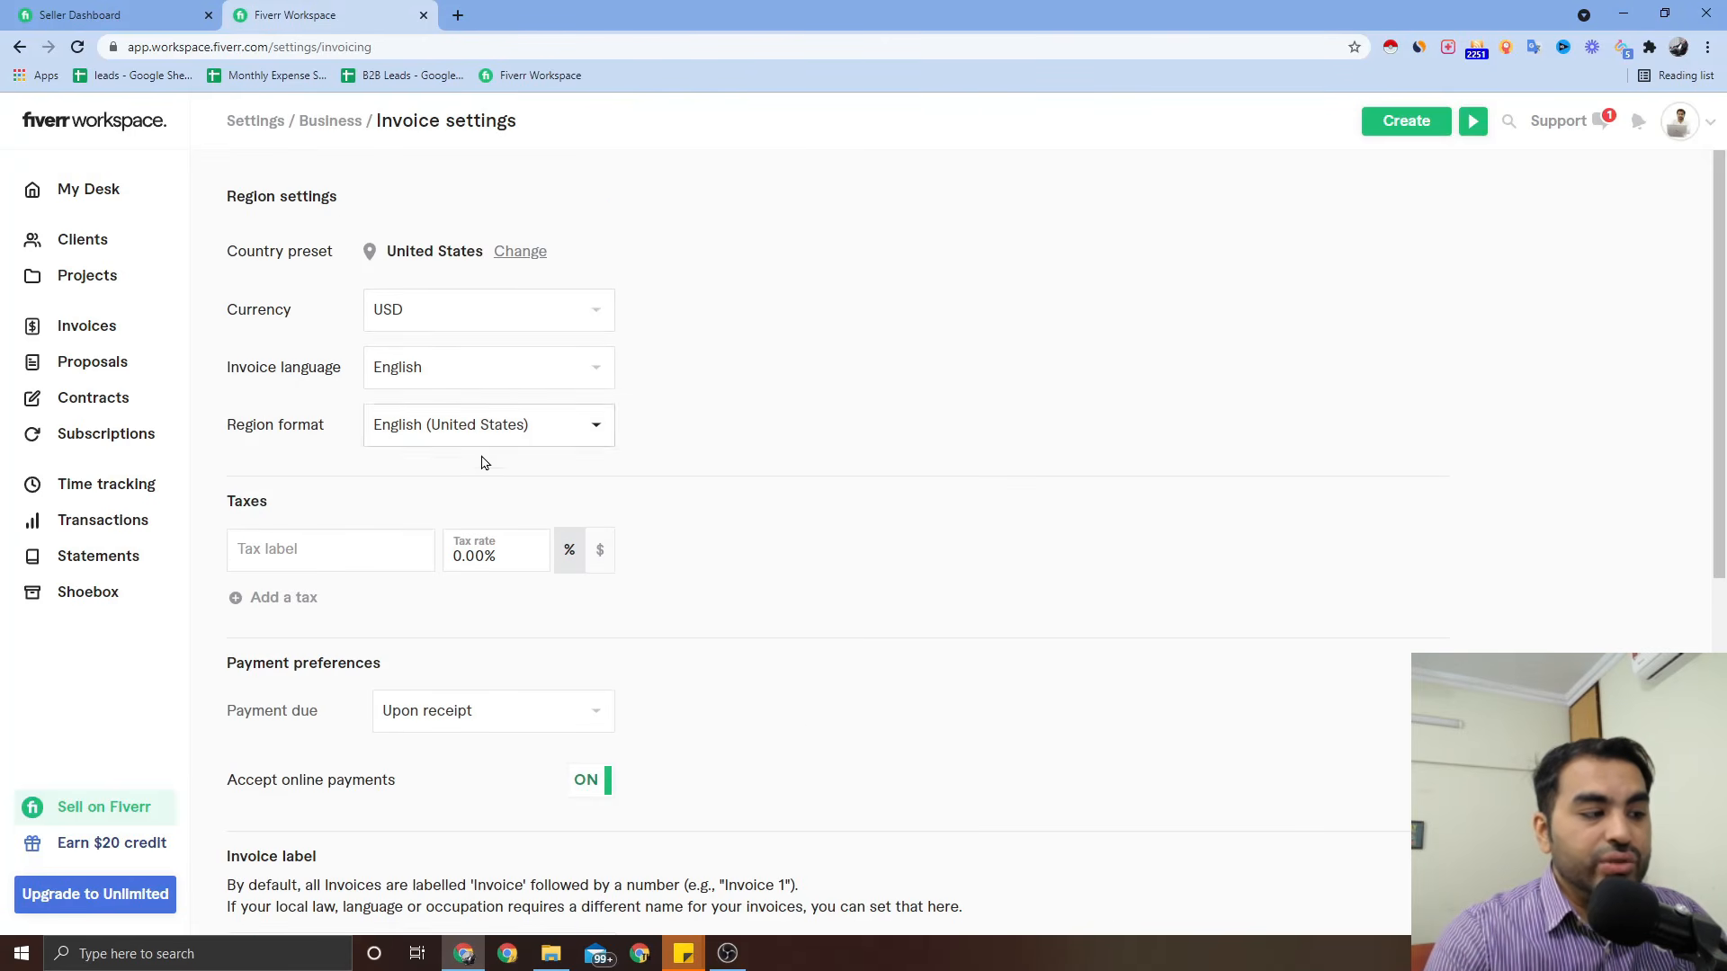
scroll(490, 584, down, 2)
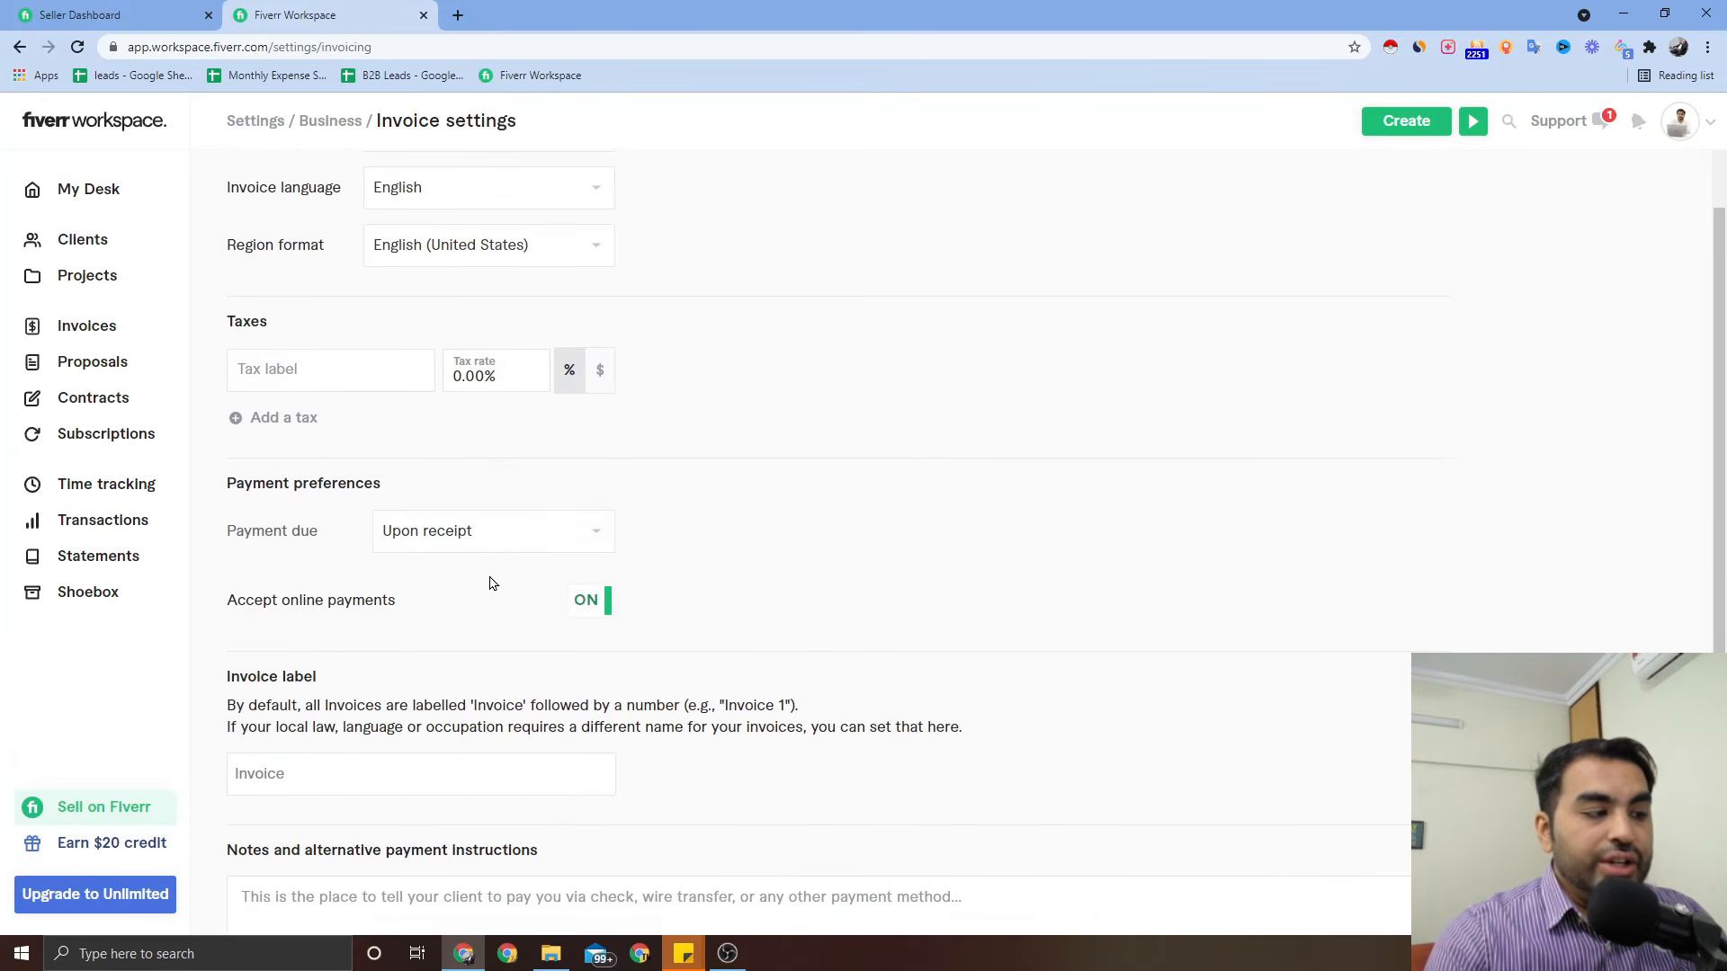
click(570, 550)
click(571, 549)
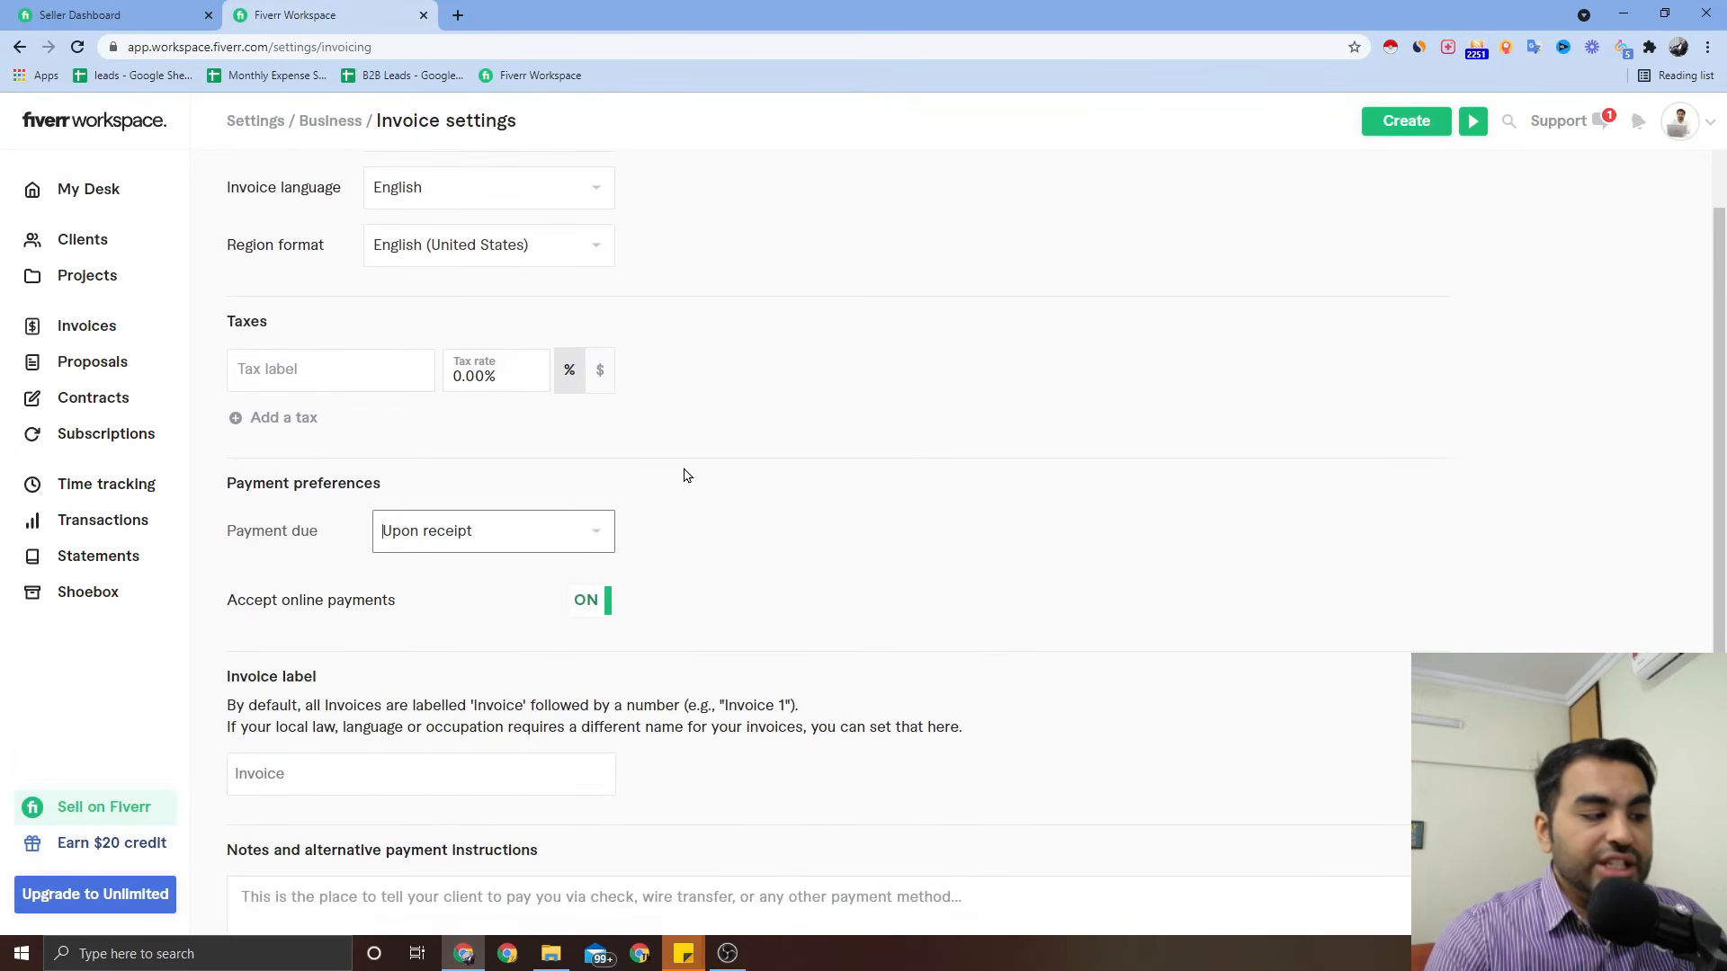
scroll(683, 472, down, 3)
scroll(683, 466, down, 2)
scroll(683, 466, up, 7)
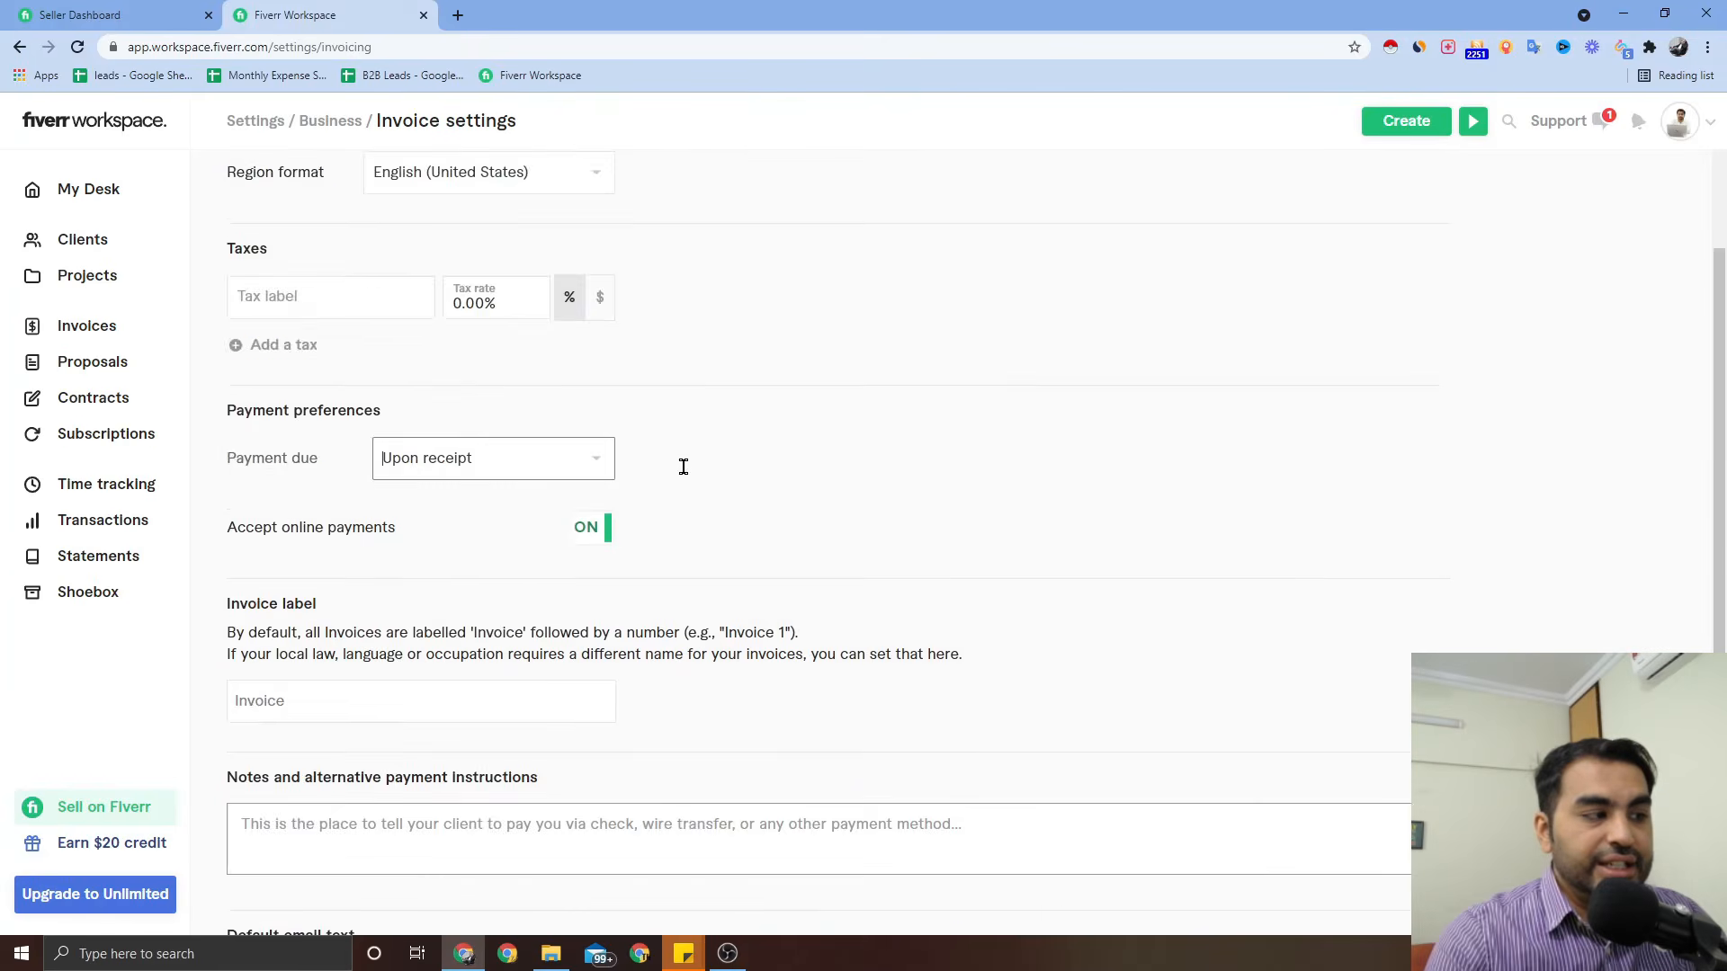
click(330, 122)
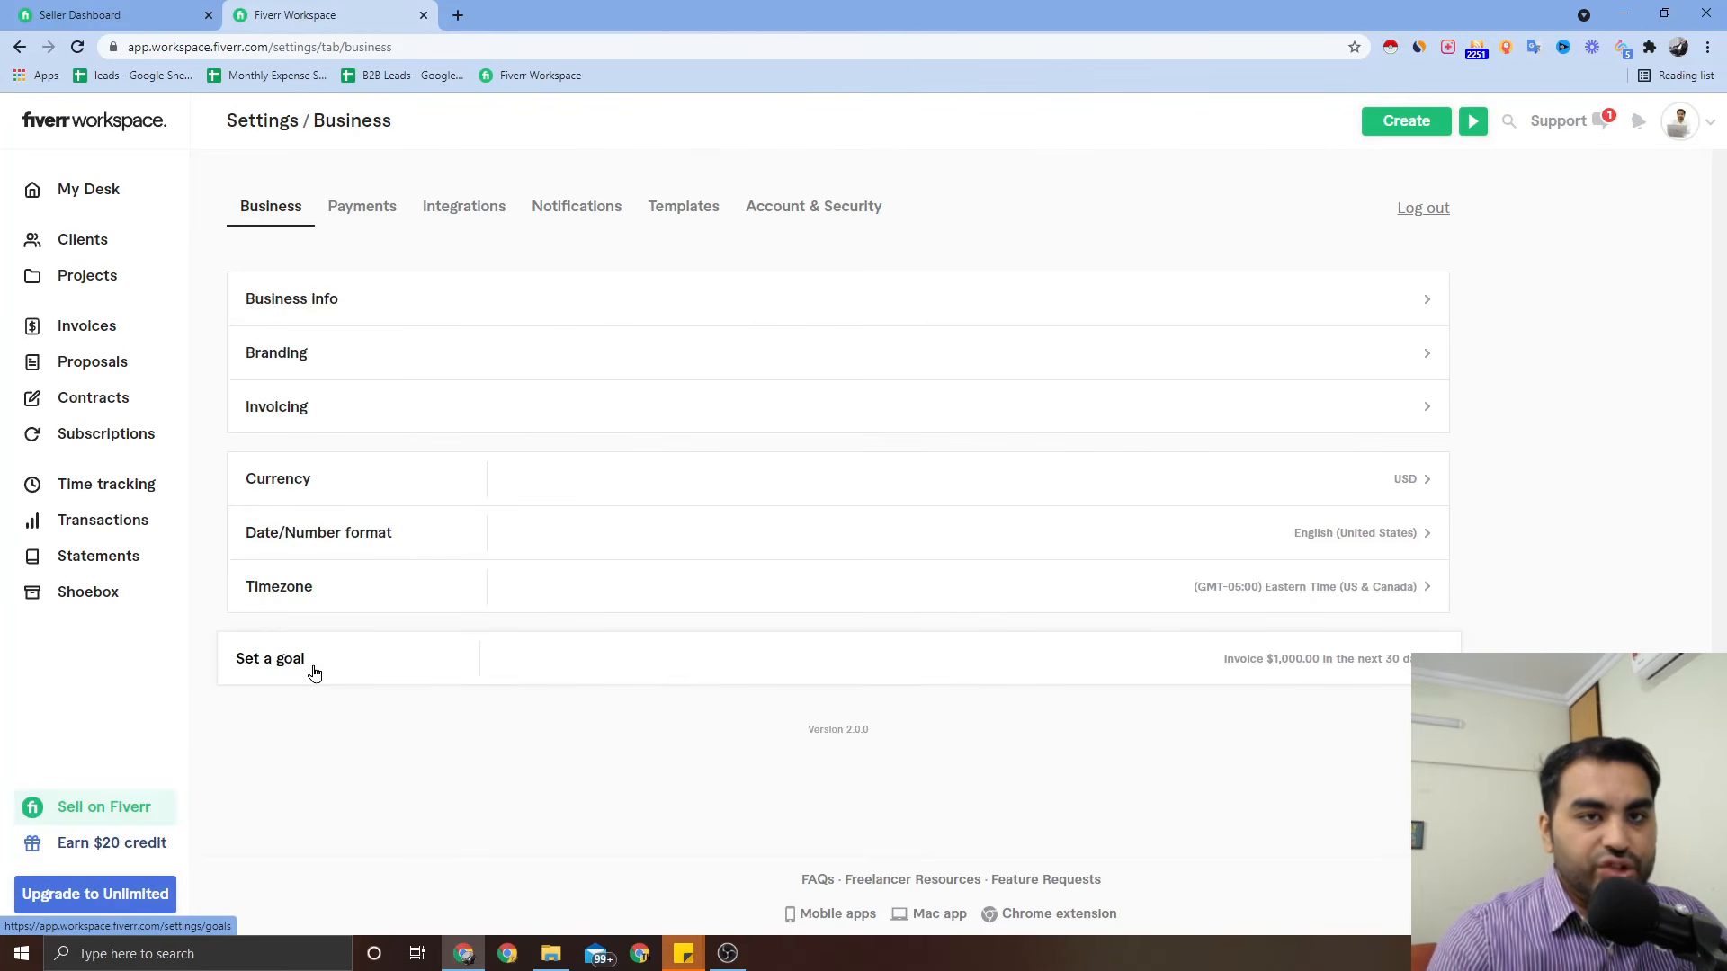
Step: Look through the Payments, Integrations, Notifications and Account & Security settings, and return to My Desk
click(340, 209)
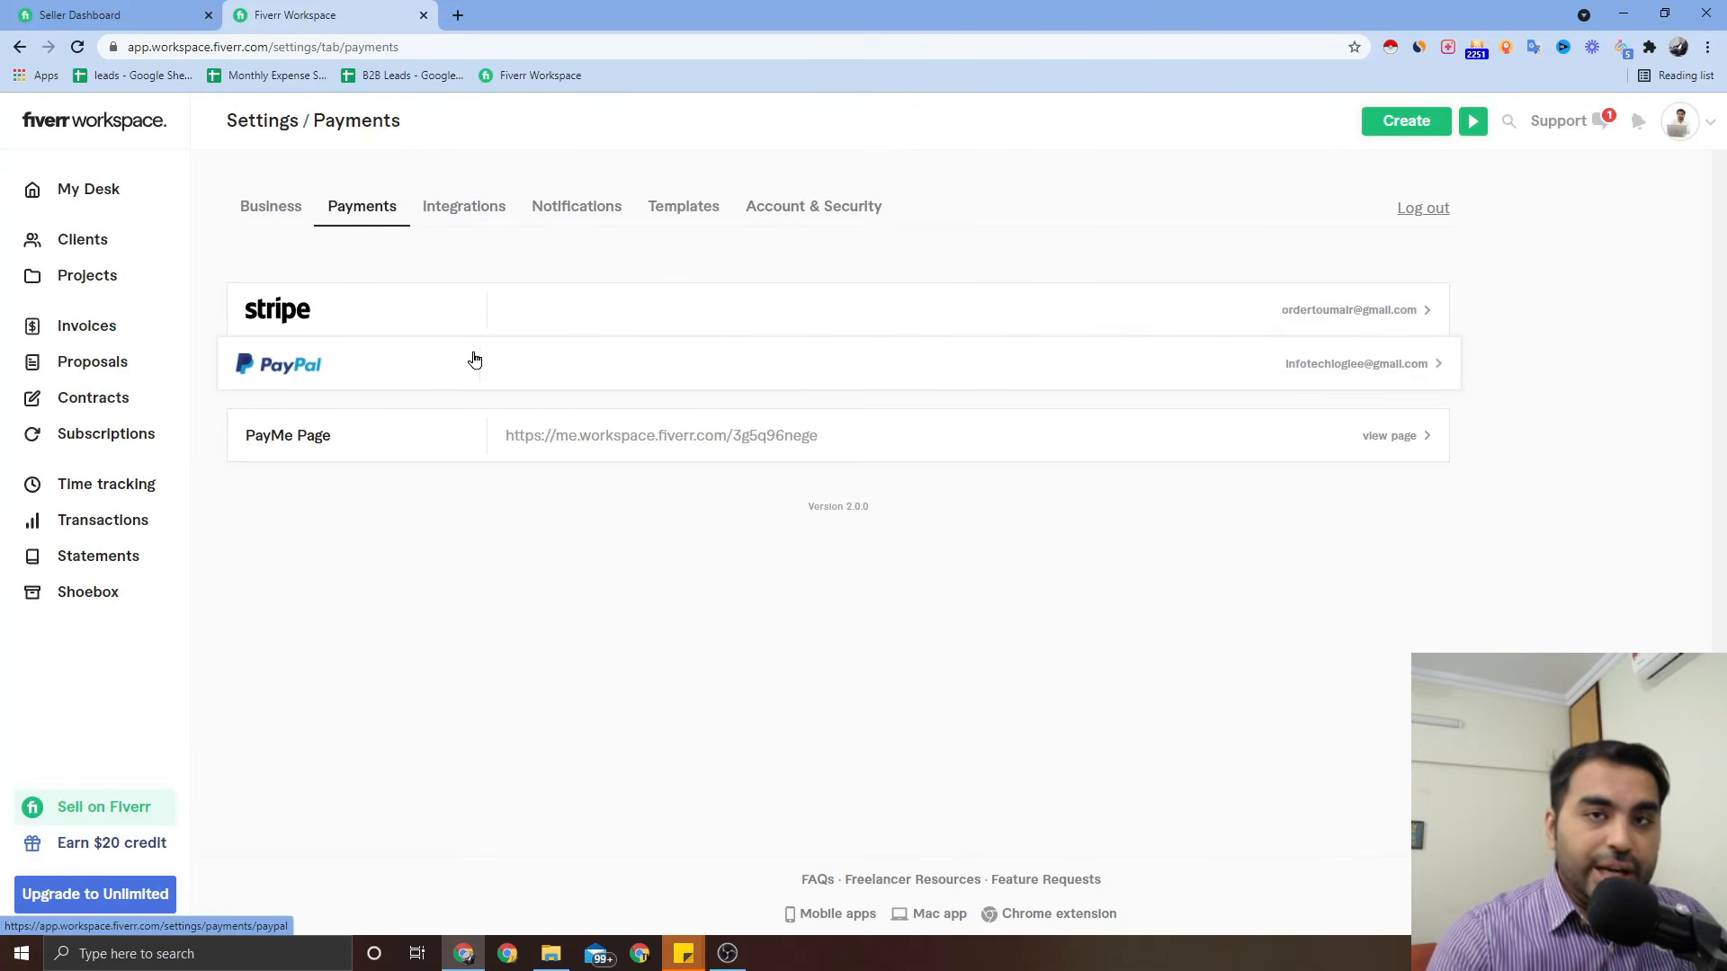
click(460, 223)
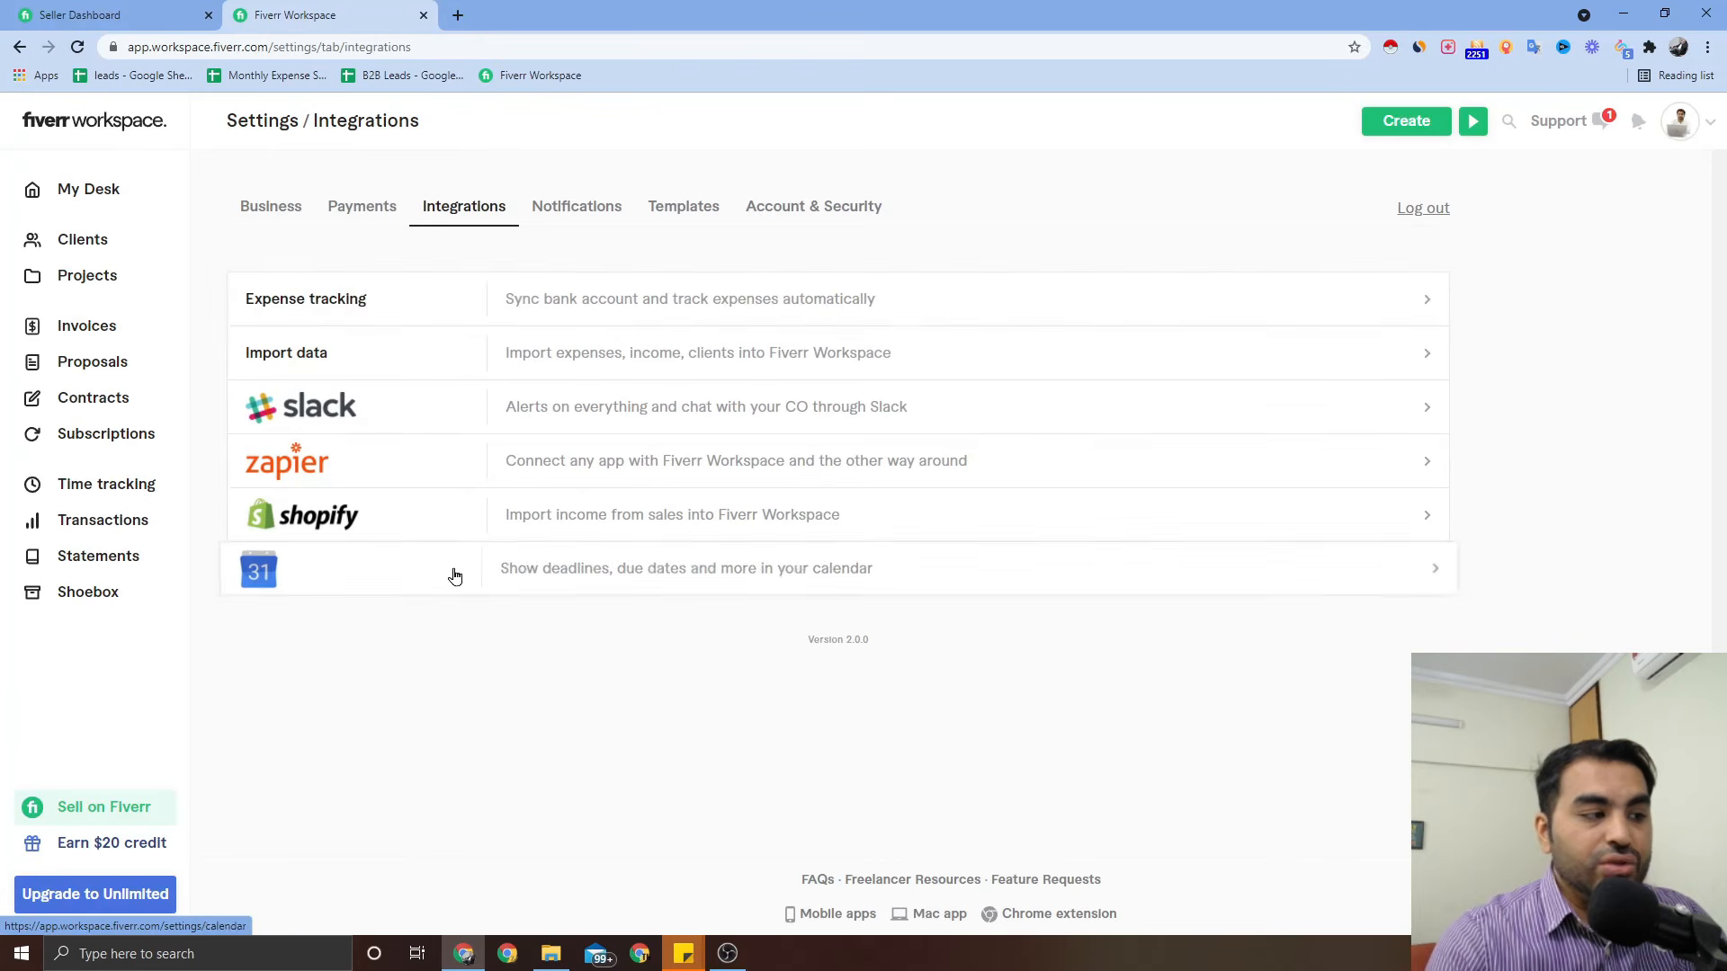
click(574, 209)
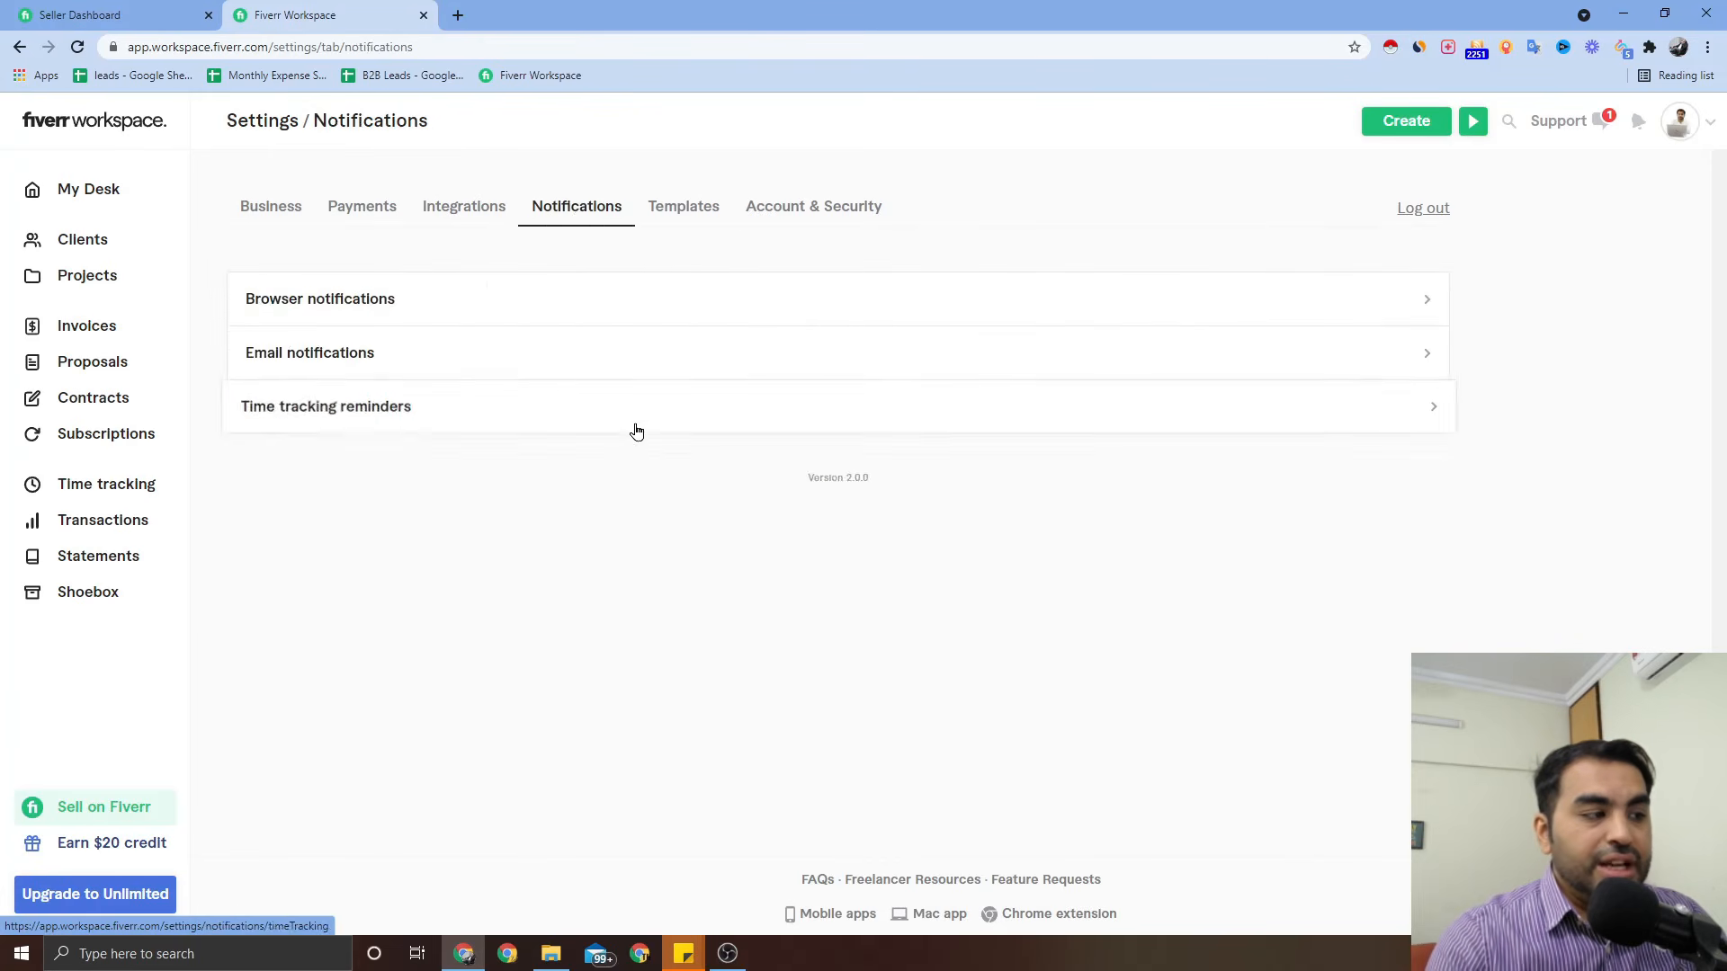
click(814, 206)
click(97, 200)
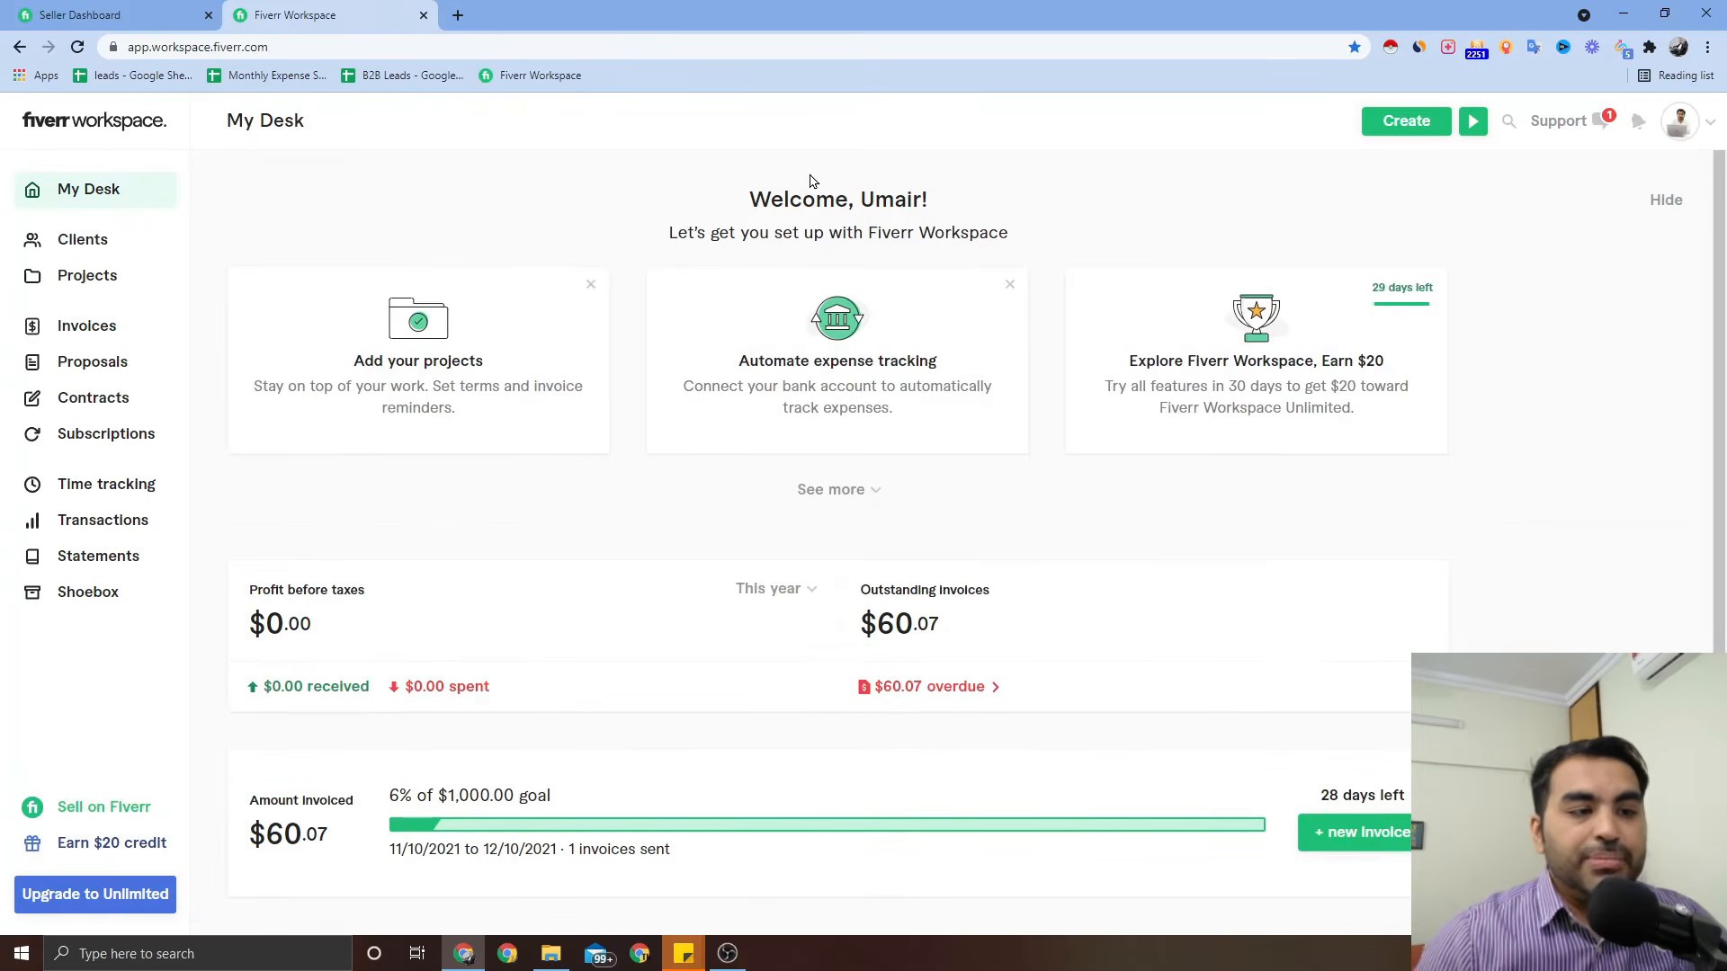